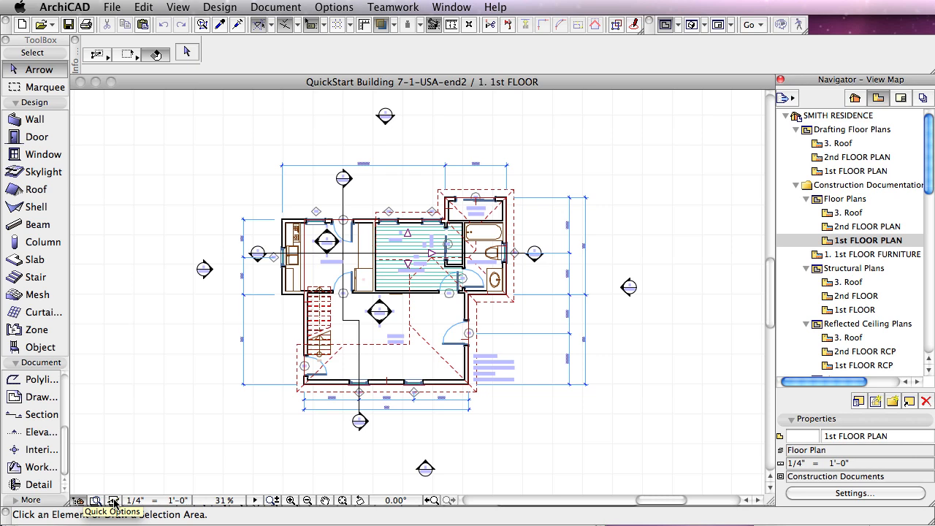
Step: Switch the 1st floor plan's layer combination to Site Plan
click(114, 502)
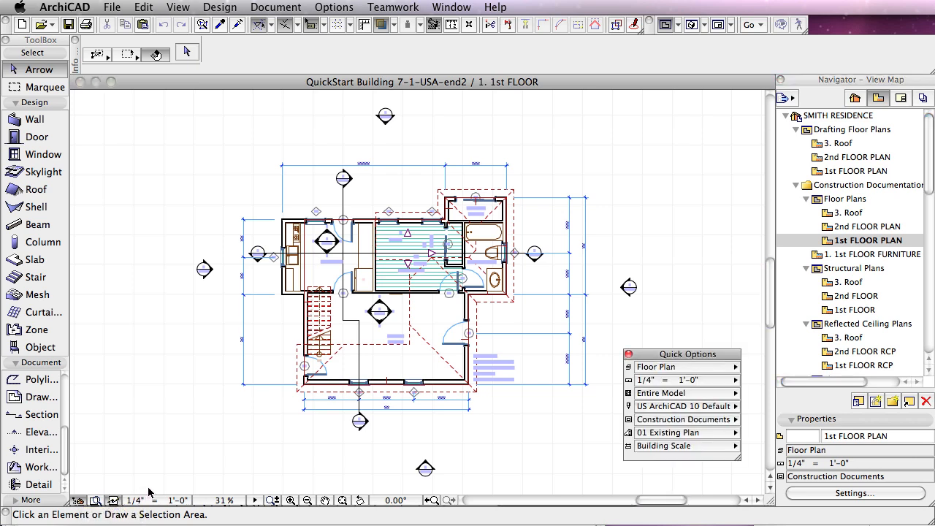
click(720, 369)
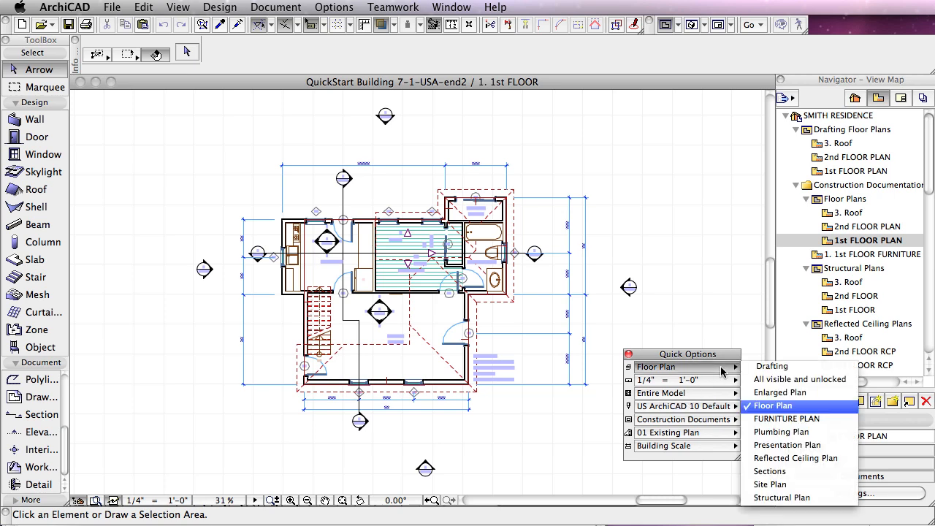
click(774, 485)
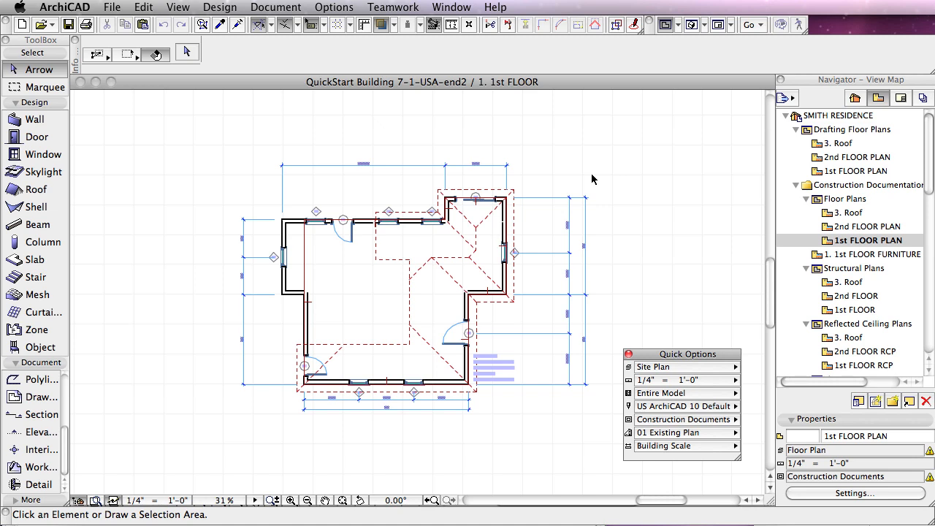
Step: Create a new independent worksheet named SURVEY in the project
click(854, 98)
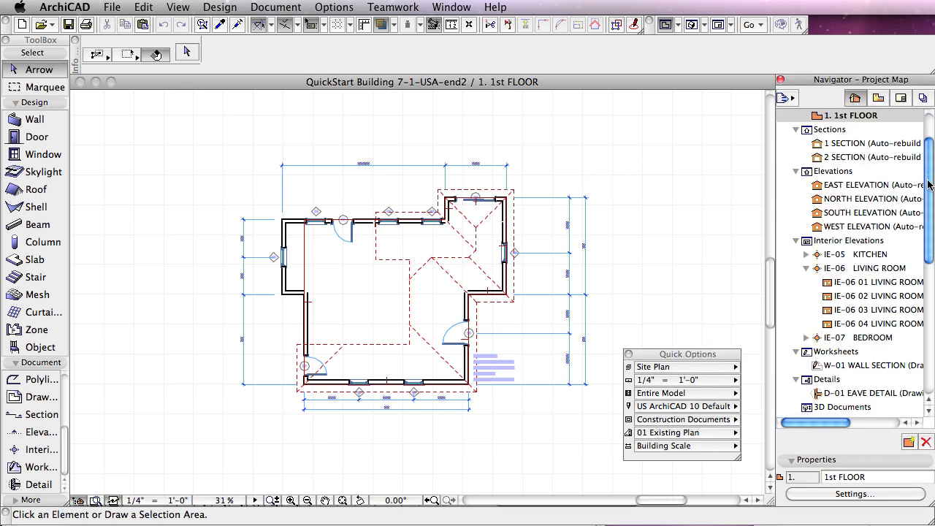
mouse_move(930, 183)
mouse_down()
mouse_move(931, 253)
mouse_move(930, 167)
mouse_move(930, 192)
mouse_up()
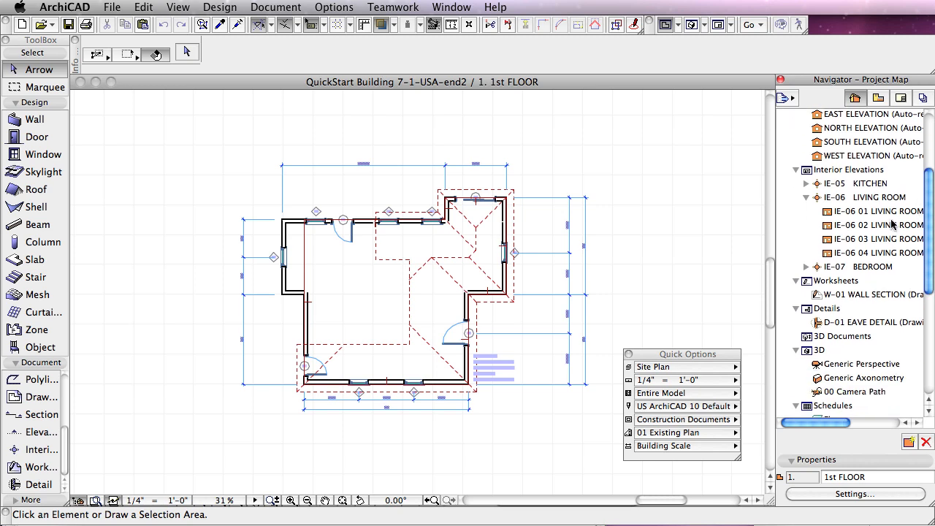
right_click(807, 284)
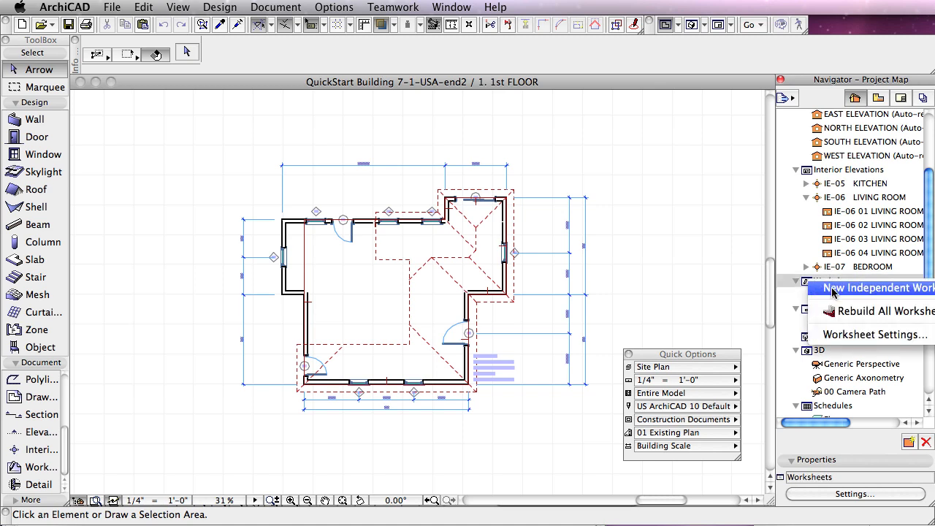
click(834, 292)
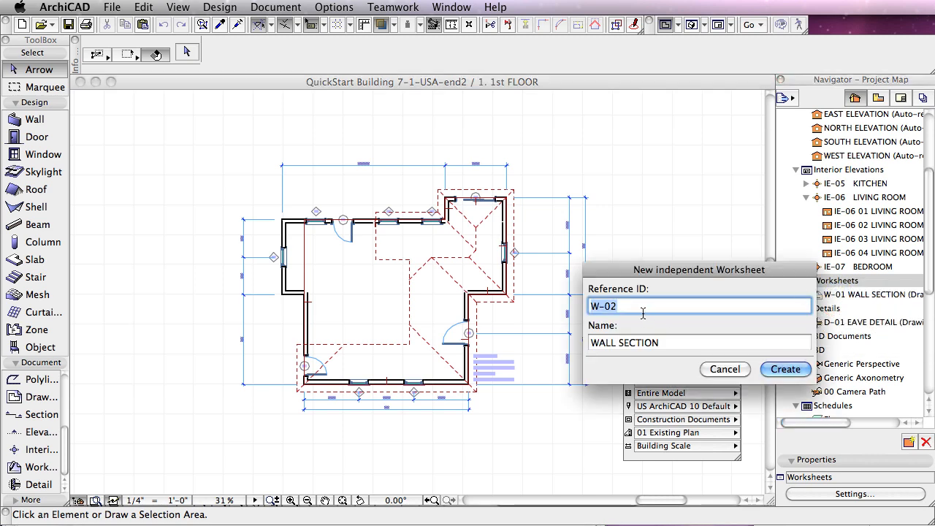
click(667, 345)
triple_click(667, 345)
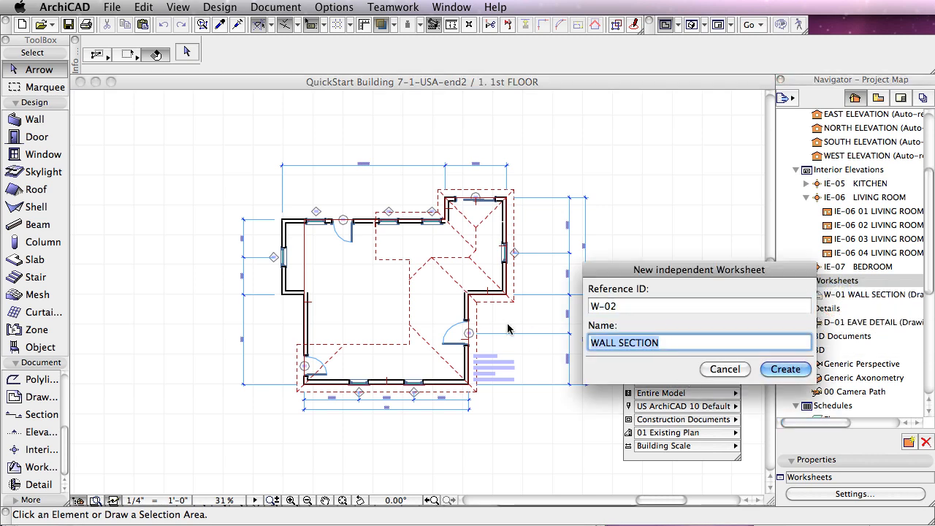
text(SURVEY)
key(Return)
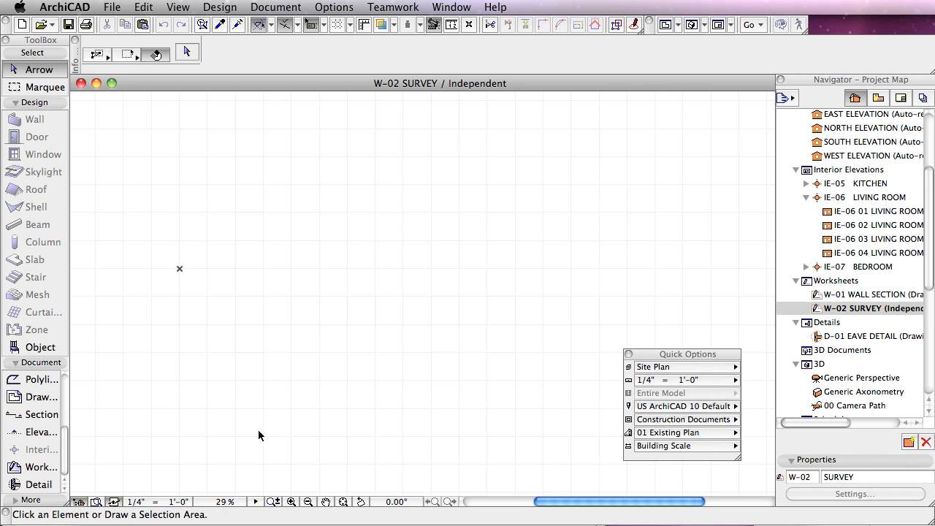
Step: Set the survey worksheet's scale to 1/8" = 1'-0"
click(159, 503)
click(629, 240)
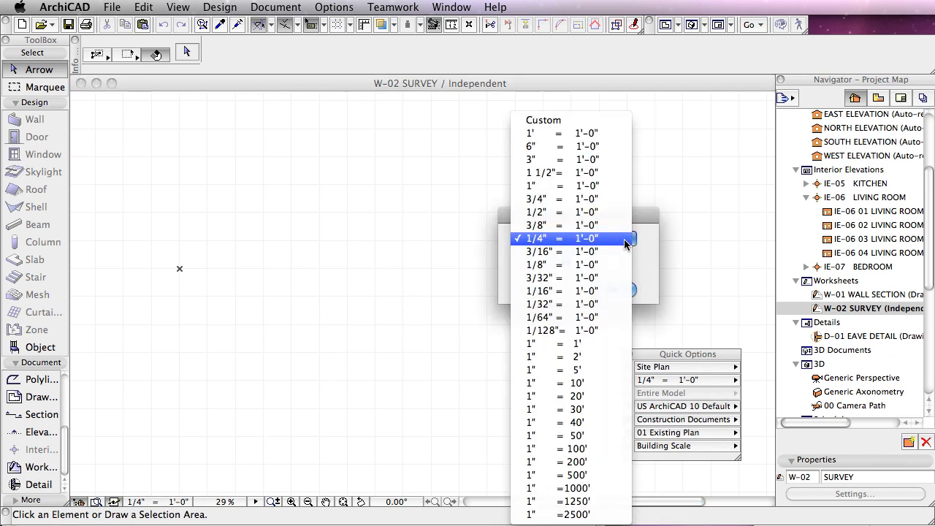
click(630, 265)
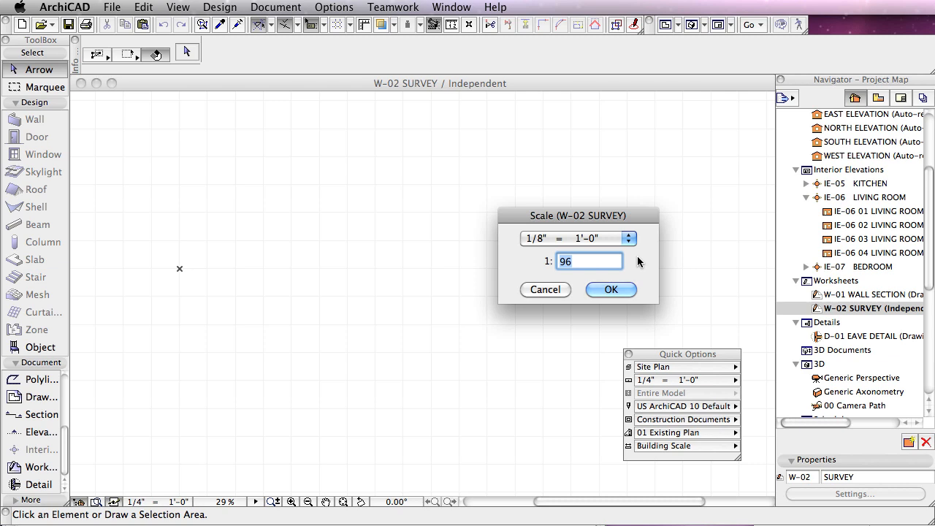
click(611, 289)
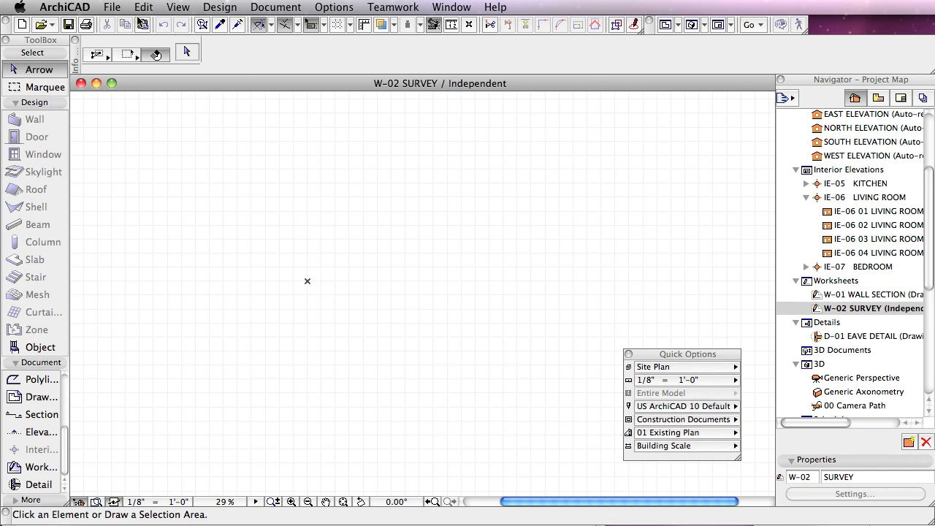
Step: Choose the file QUICKSTART SITE SURVEY (USA).dwg from the QuickStart Course folder as the external drawing to place
click(112, 7)
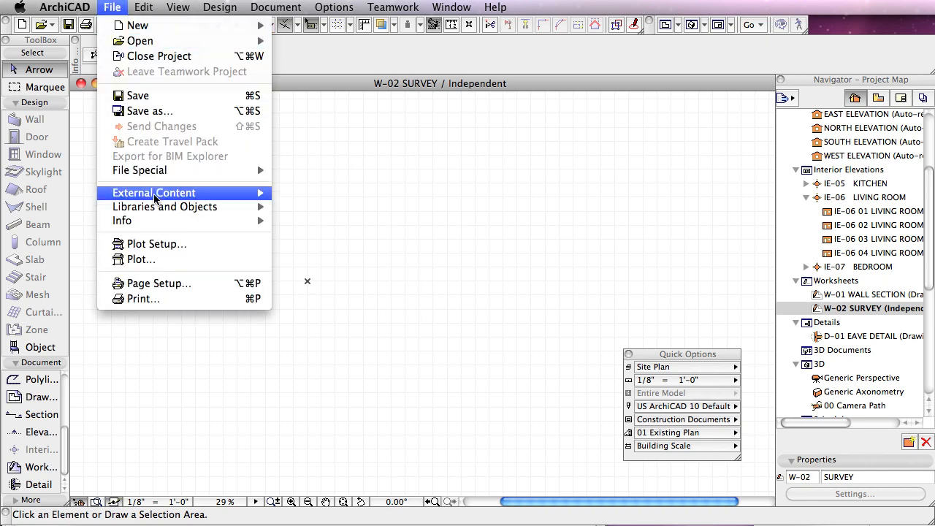
mouse_move(155, 197)
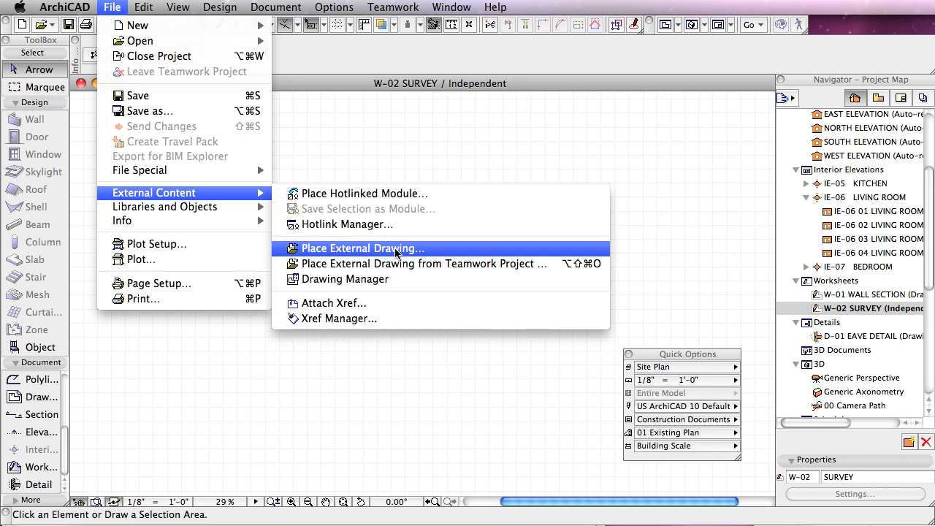
click(395, 250)
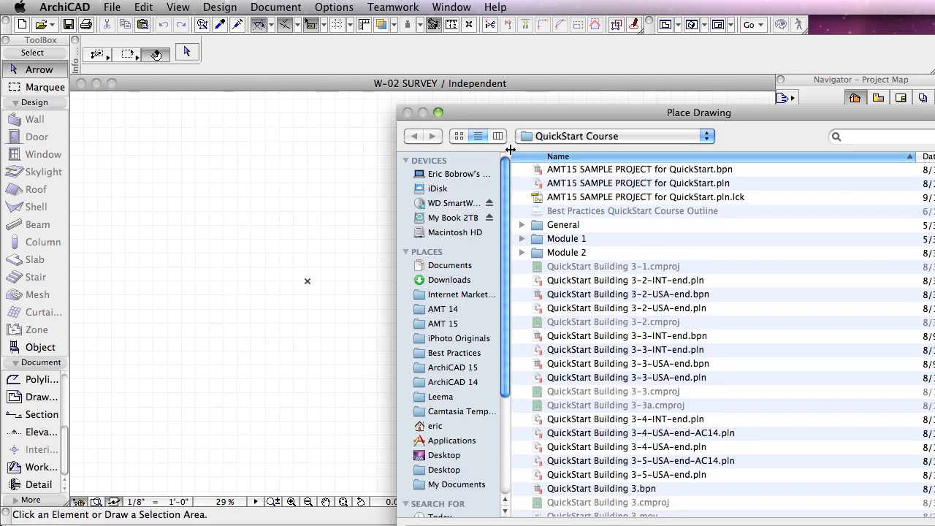
drag(501, 109, 190, 6)
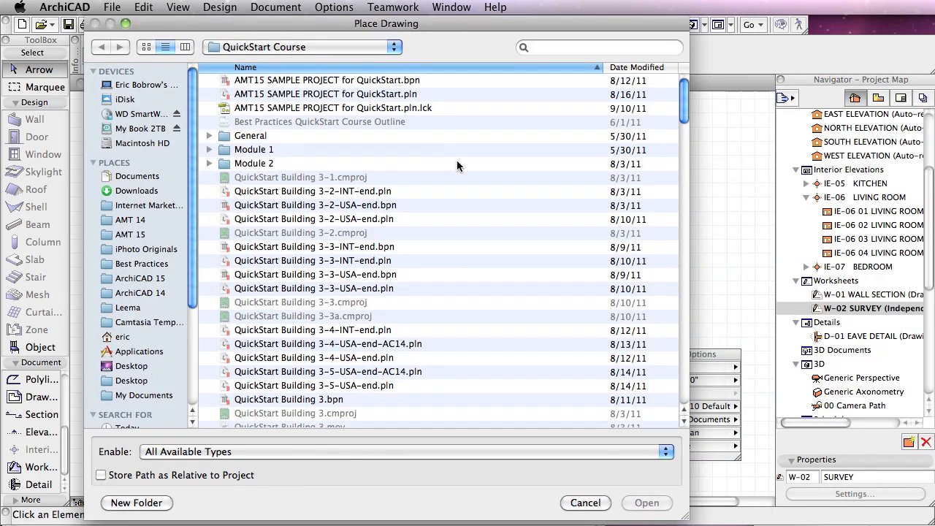
drag(688, 95, 688, 228)
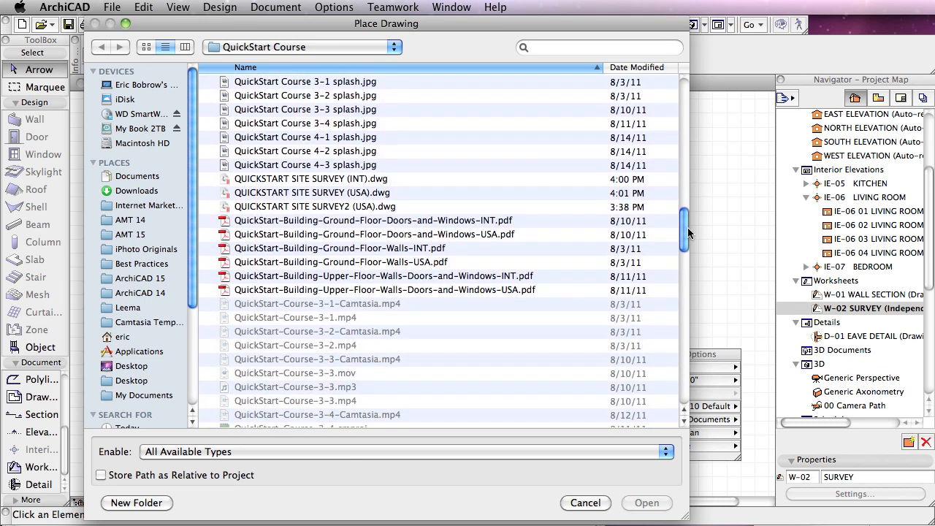
click(329, 195)
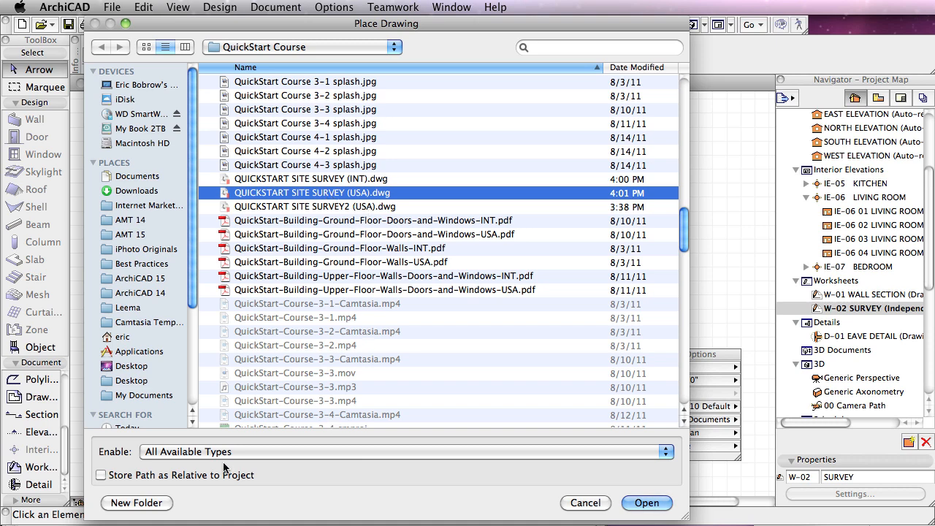
click(247, 452)
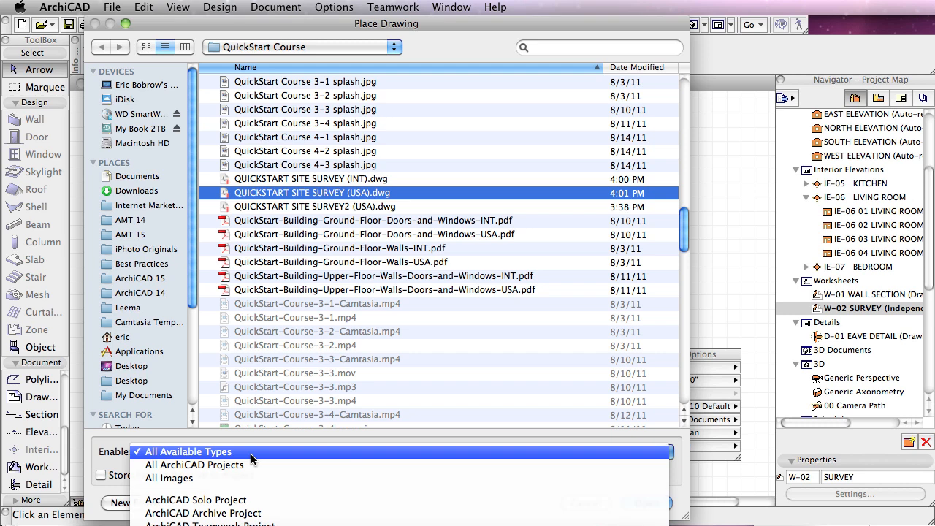
click(251, 453)
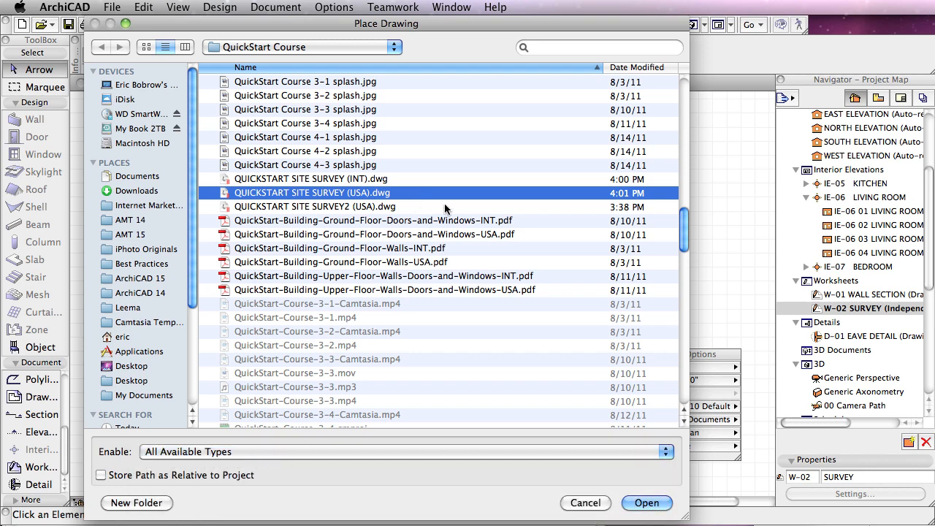
click(648, 504)
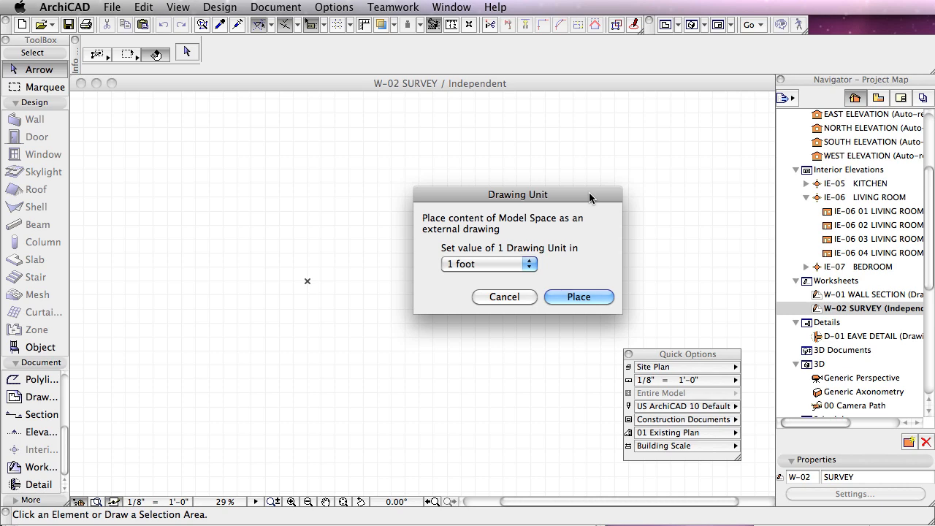
Step: Place the survey drawing with 1 foot as its drawing unit, anchored at the worksheet origin
click(526, 267)
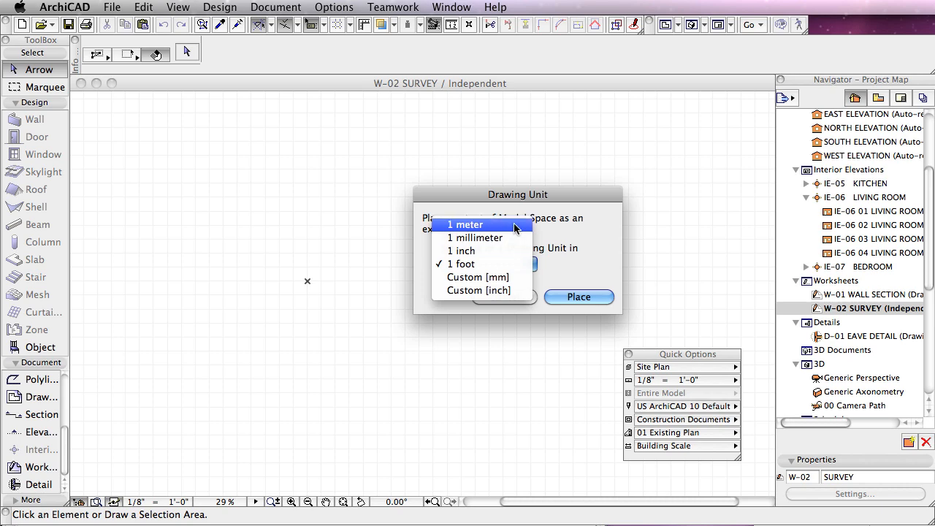
click(534, 266)
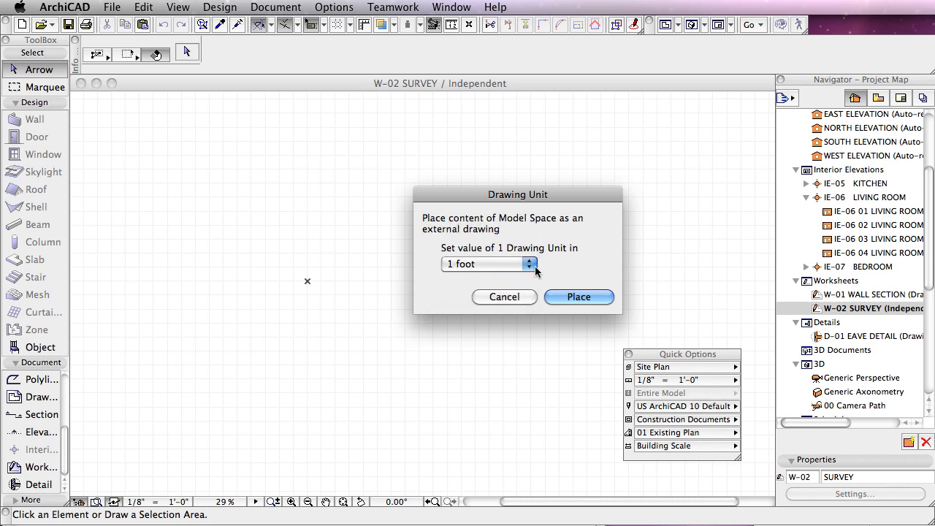
click(576, 297)
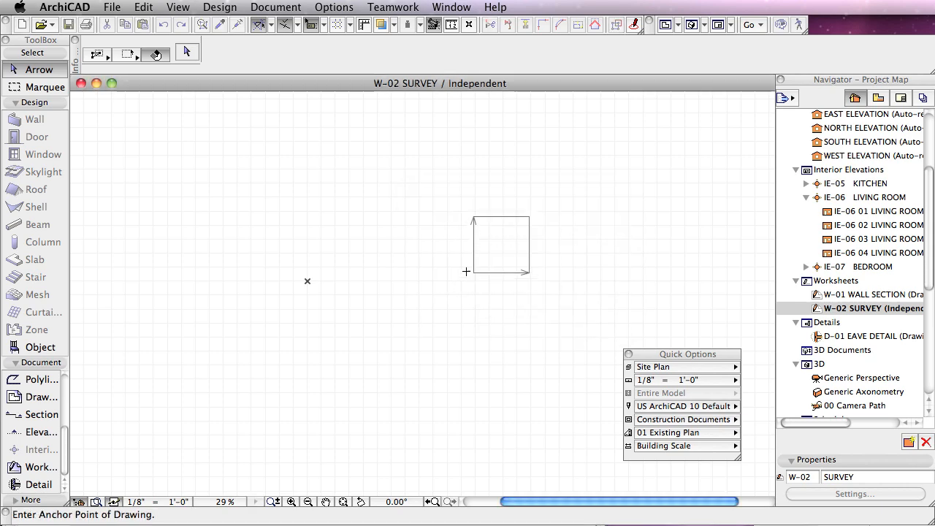
click(308, 280)
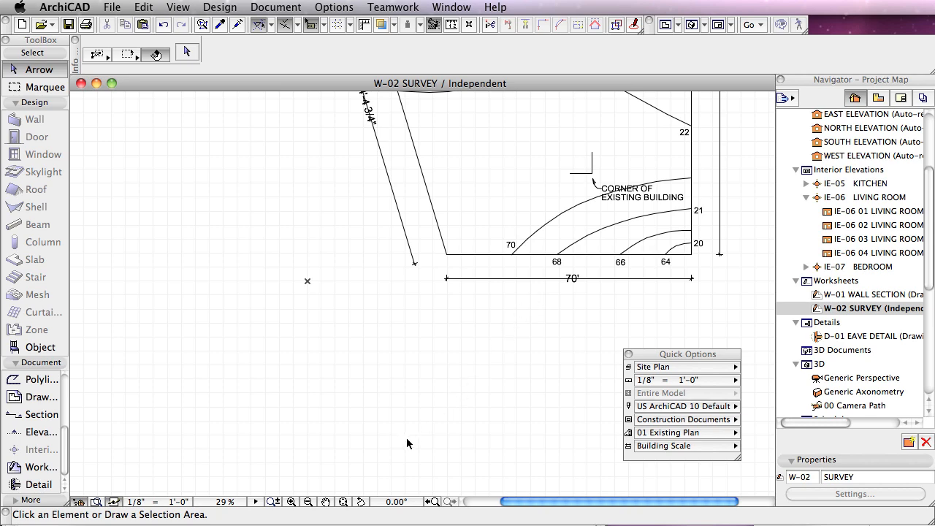
click(344, 502)
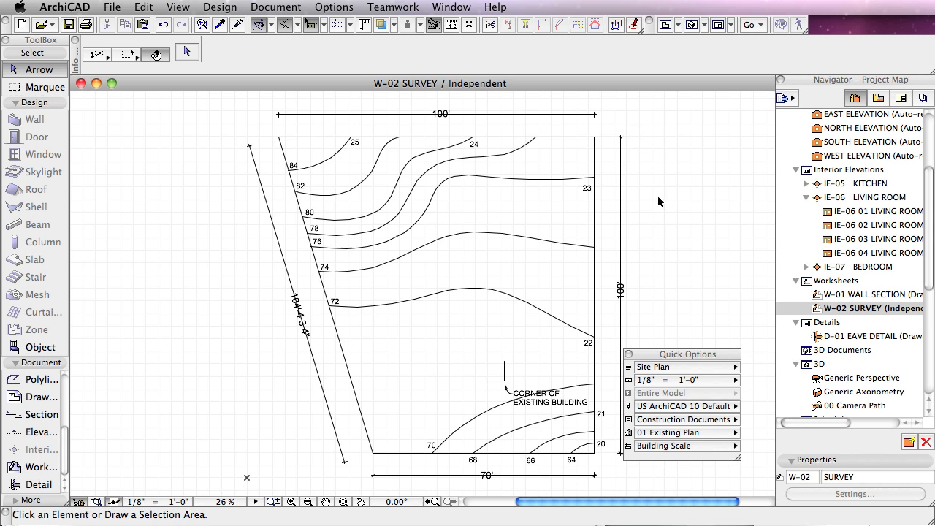
Step: Measure the survey's lot boundary along its lower, right and upper edges, starting at the lower-left lot corner
drag(690, 355, 708, 358)
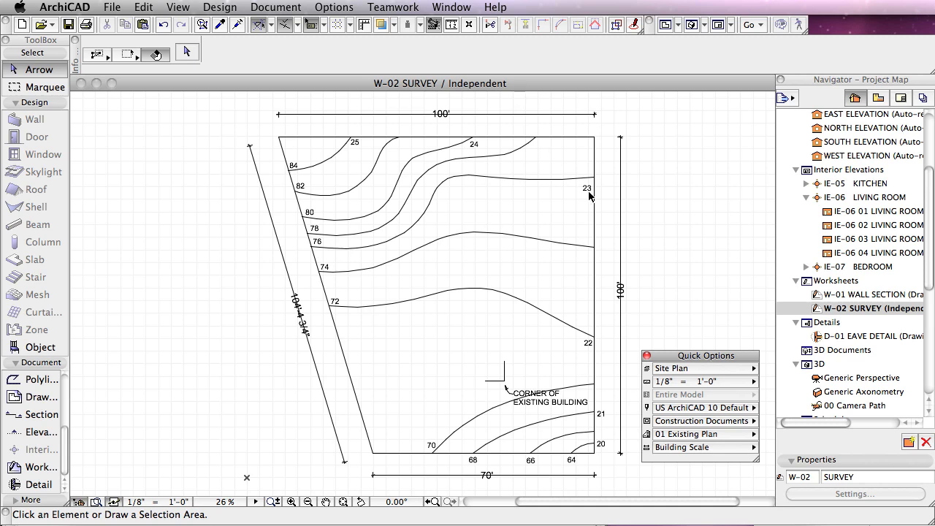
click(605, 467)
click(451, 25)
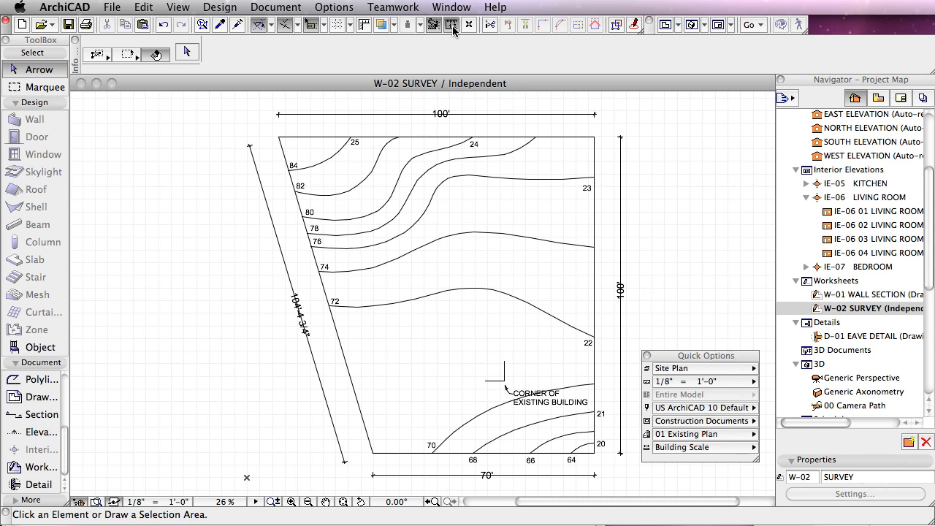
click(374, 453)
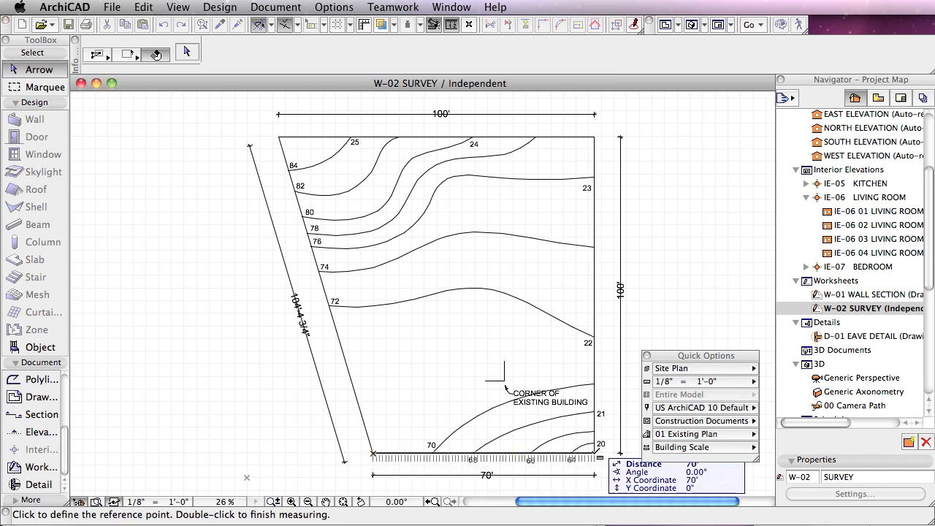
click(594, 453)
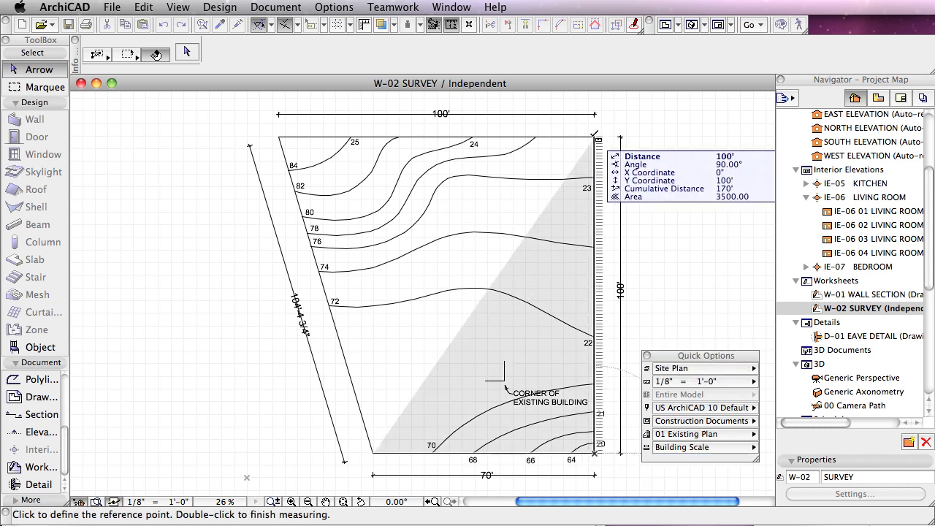
click(595, 136)
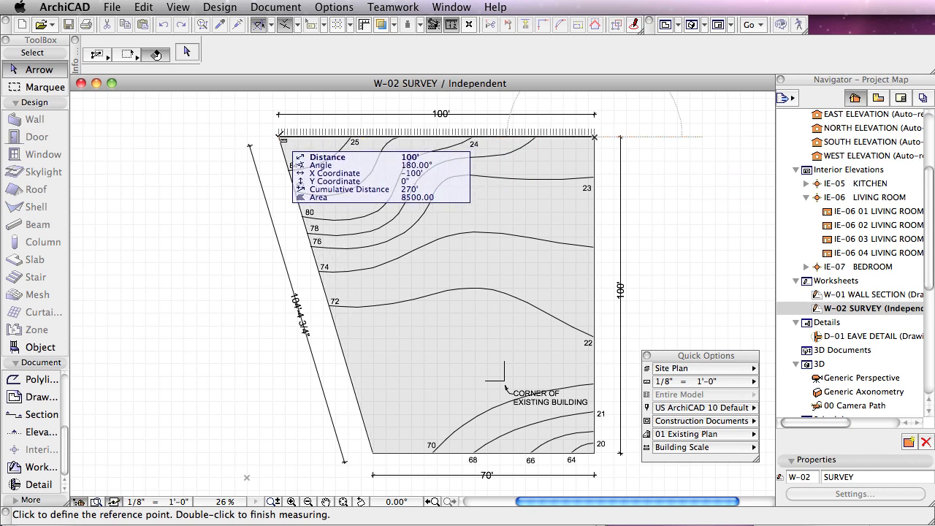
click(279, 136)
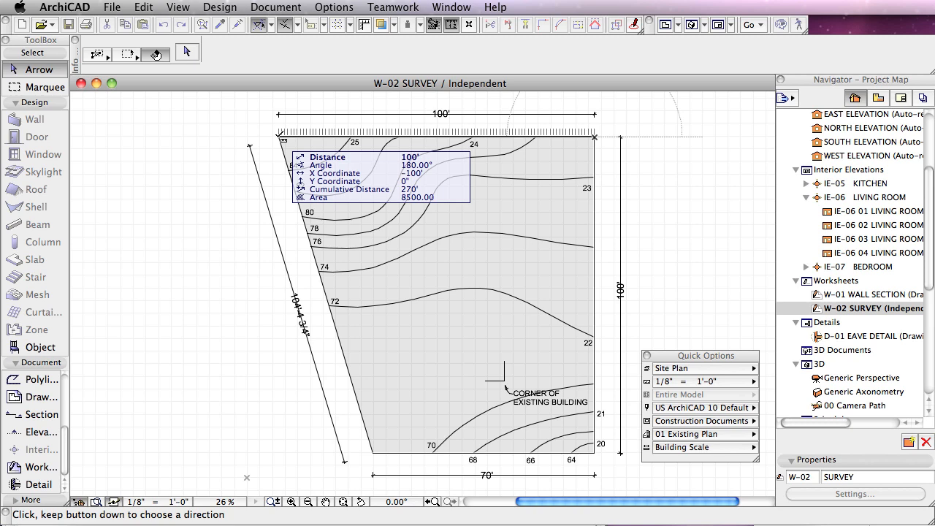
click(280, 136)
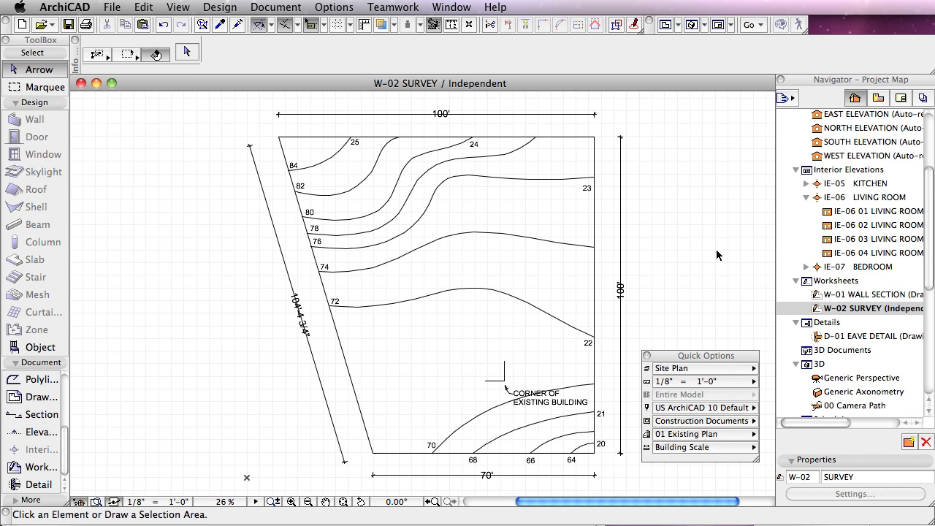
Step: Open the saved 1st FLOOR PLAN view and switch its layer combination to Site Plan
click(878, 98)
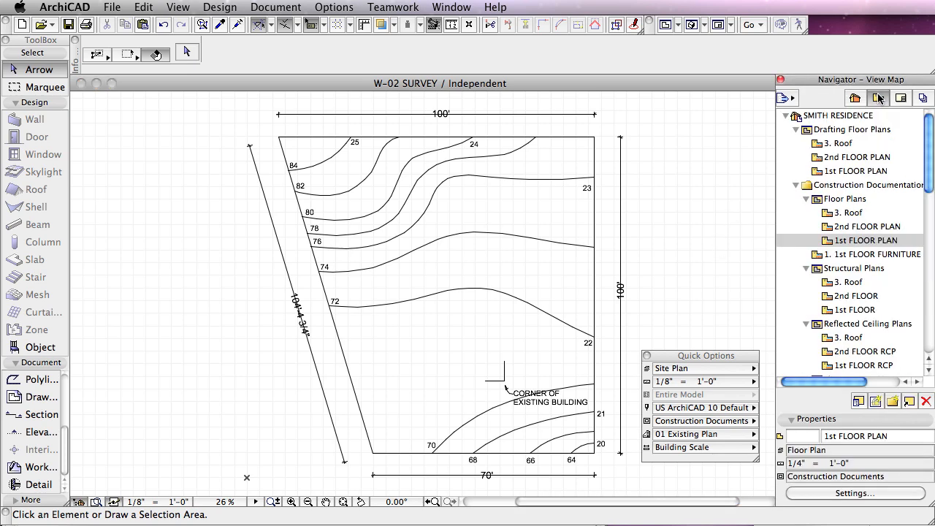
double_click(827, 243)
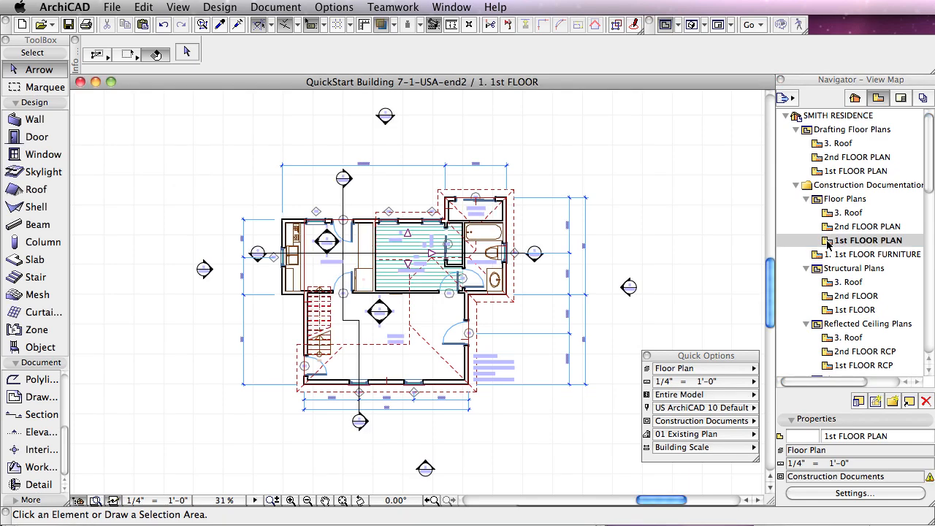
click(698, 368)
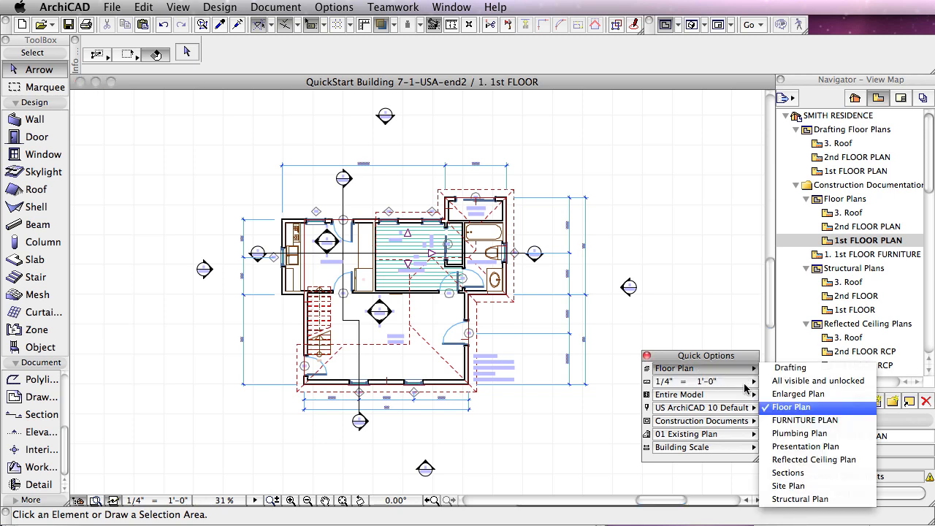
click(796, 486)
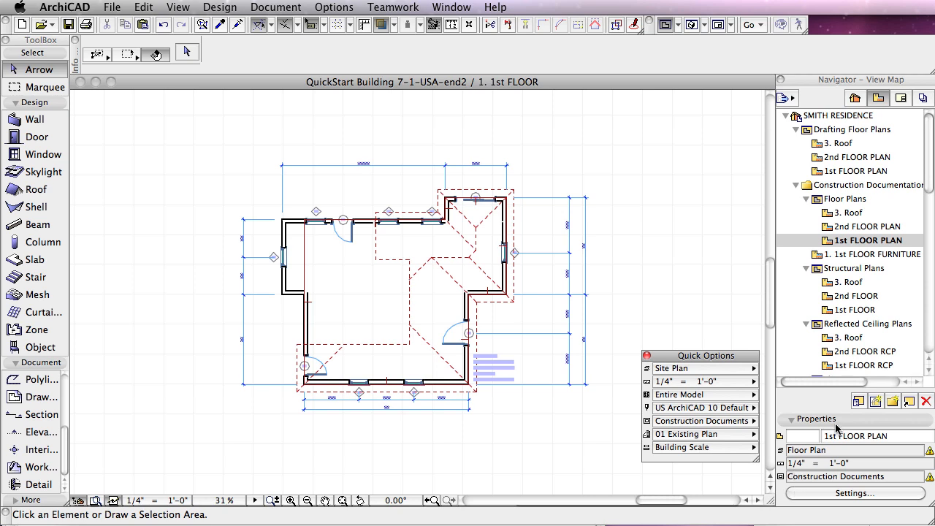
Step: Save the current view with the custom name SITE PLAN, keeping the Site Plan layer combination
click(876, 401)
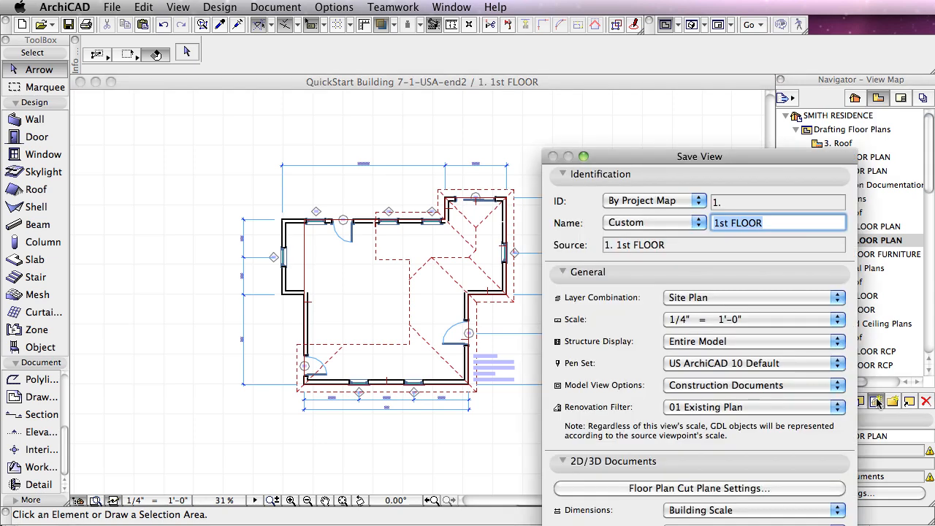
drag(733, 166, 425, 49)
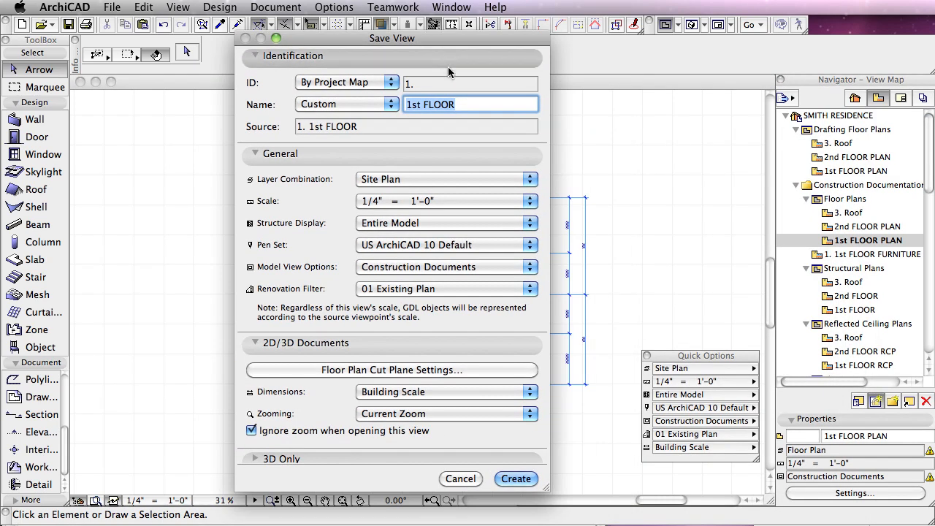
click(355, 106)
click(350, 91)
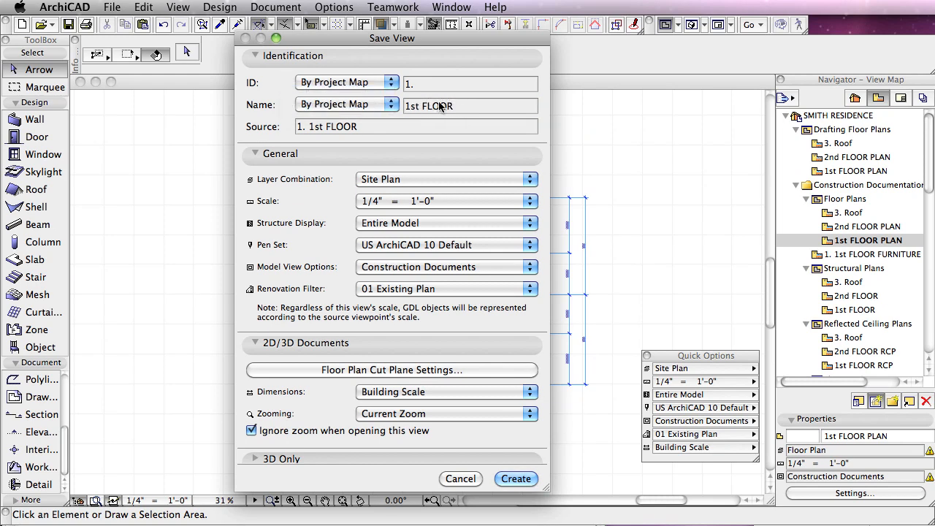
click(390, 107)
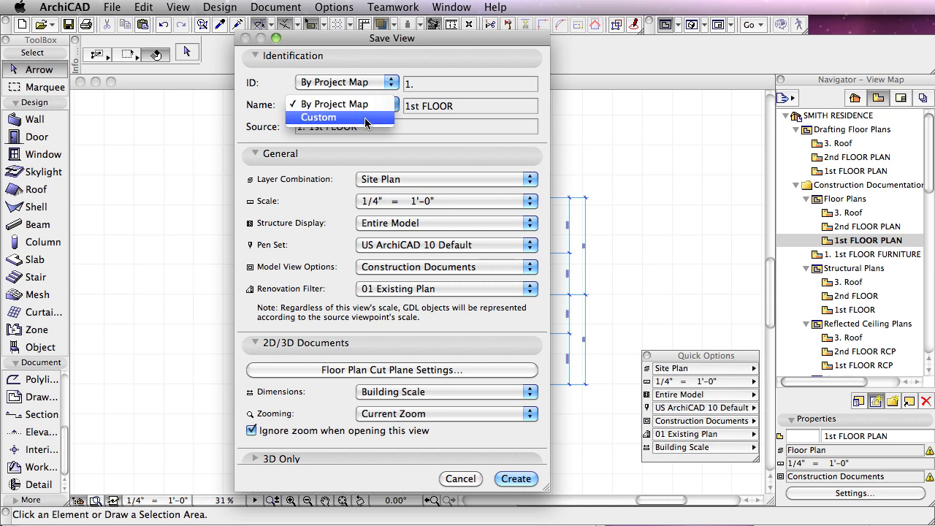
click(365, 117)
click(476, 106)
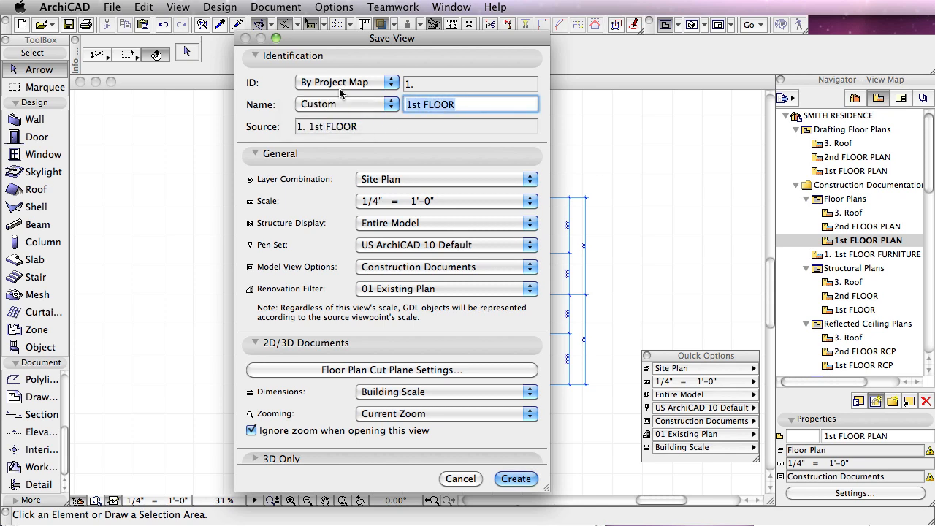
text(SITE PLAN)
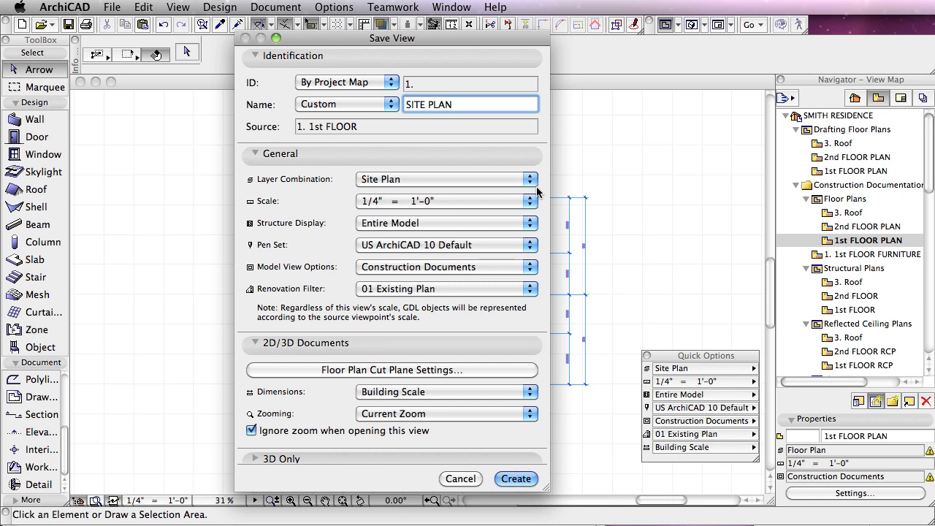
click(508, 180)
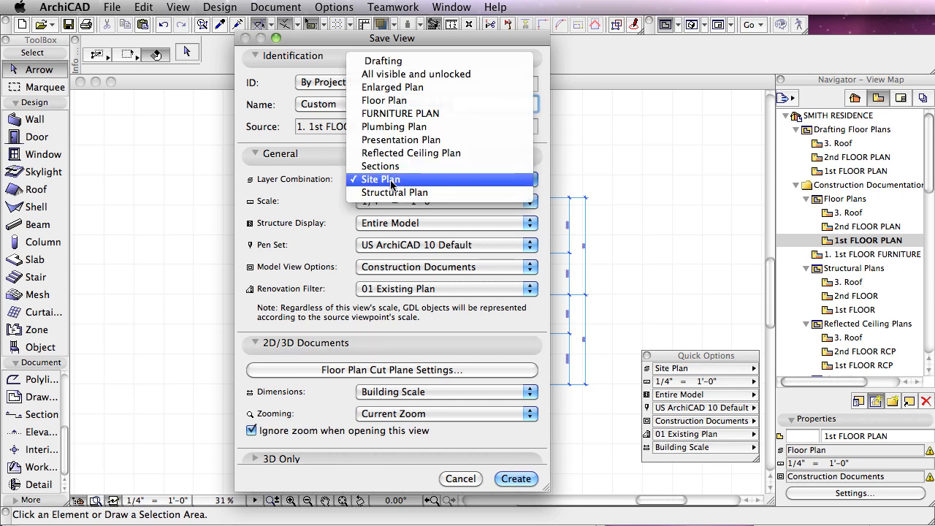
click(327, 182)
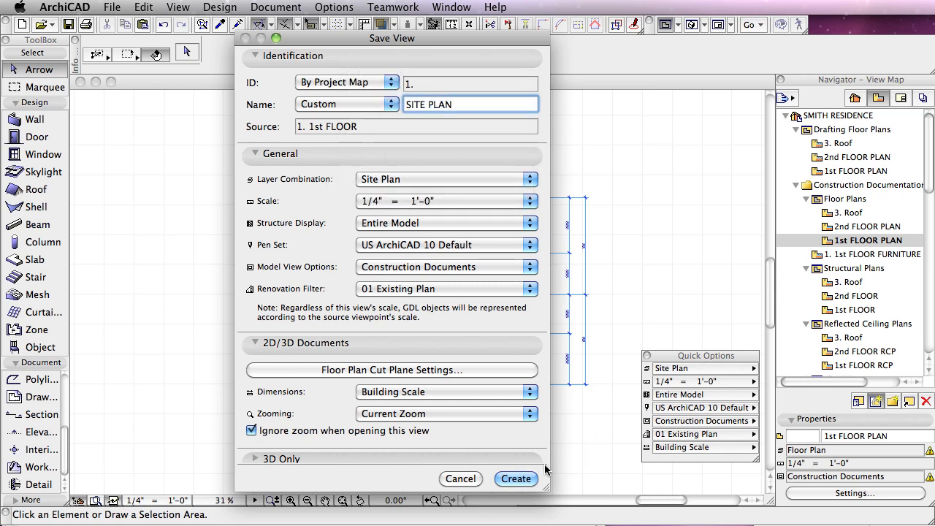
click(516, 478)
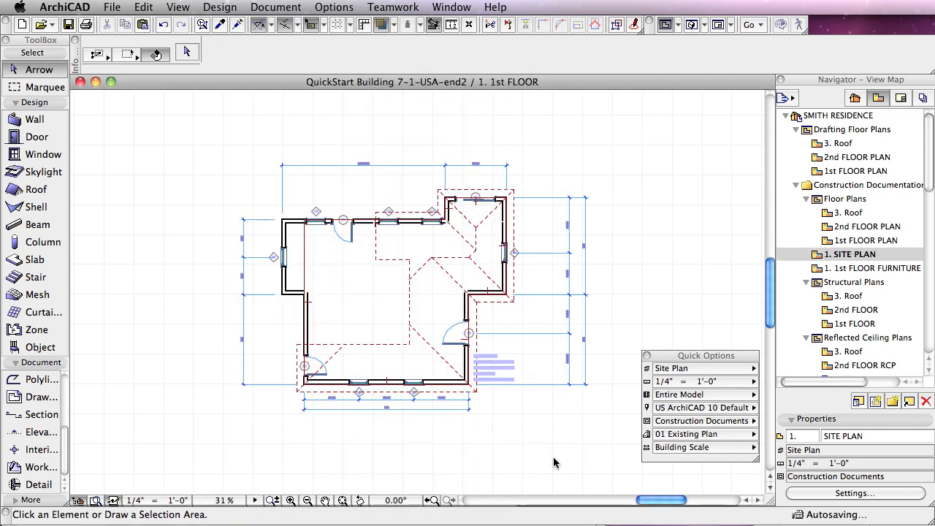
Step: Compare the 1st FLOOR FURNITURE PLAN and 1st FLOOR PLAN views with the SITE PLAN view, ending on SITE PLAN
double_click(817, 269)
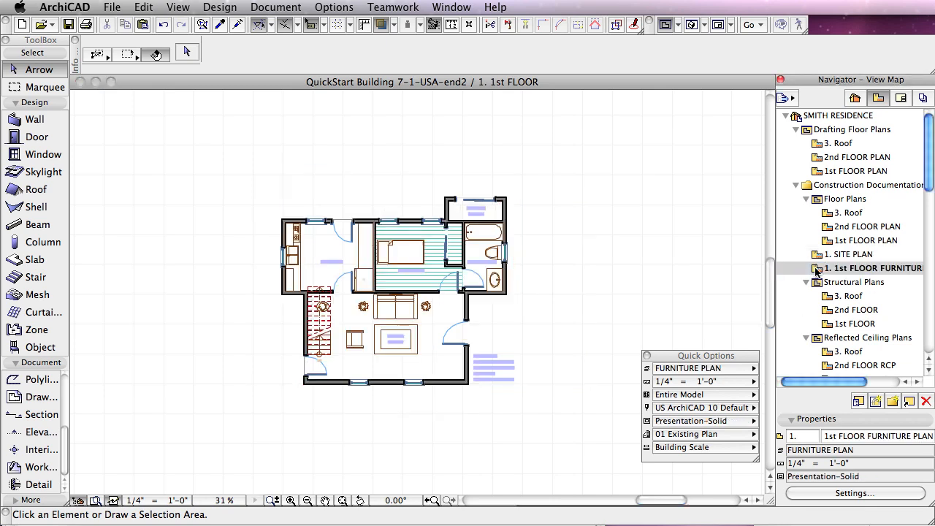
click(828, 243)
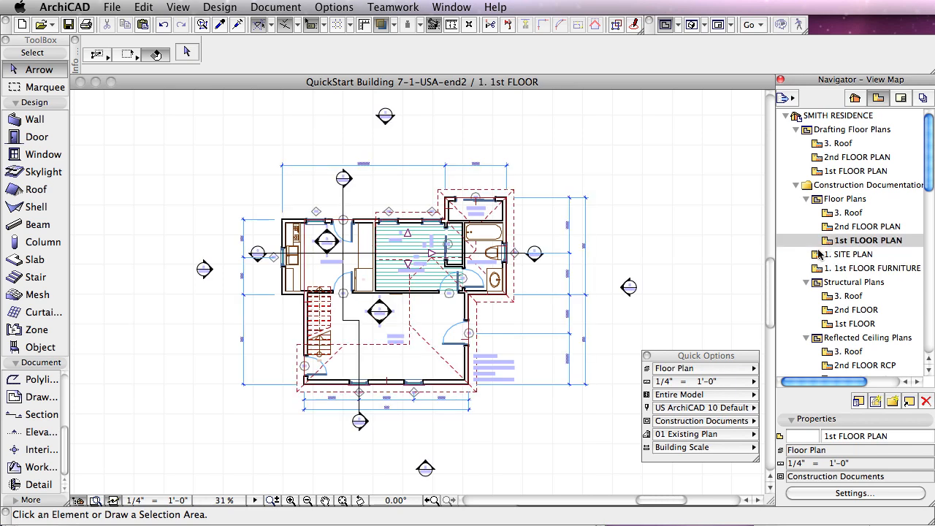
double_click(817, 254)
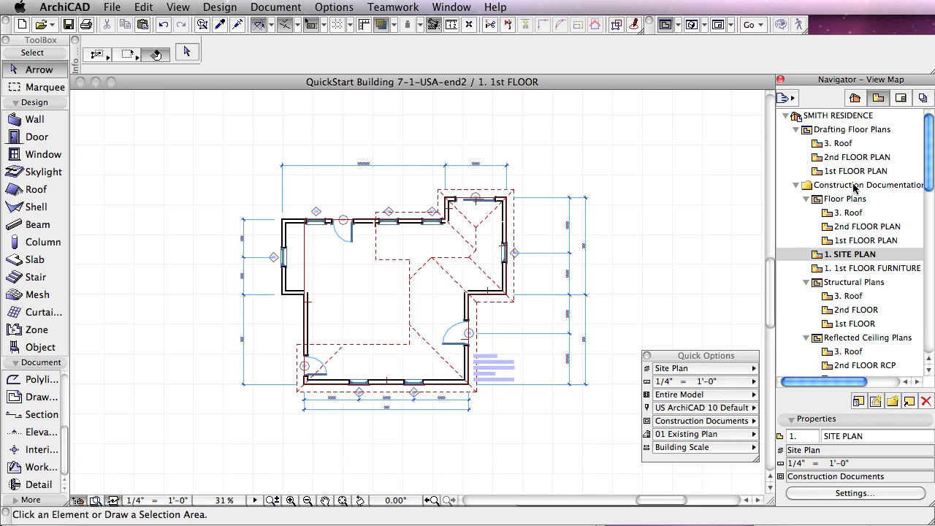
Step: Open the W-02 SURVEY worksheet view and set its saved view scale to 1/8" = 1'-0"
drag(925, 166, 926, 306)
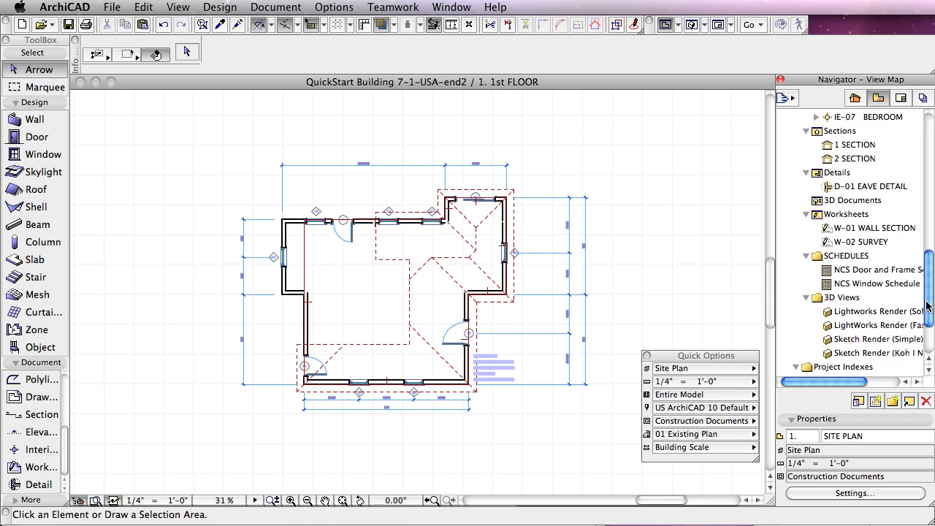
click(818, 214)
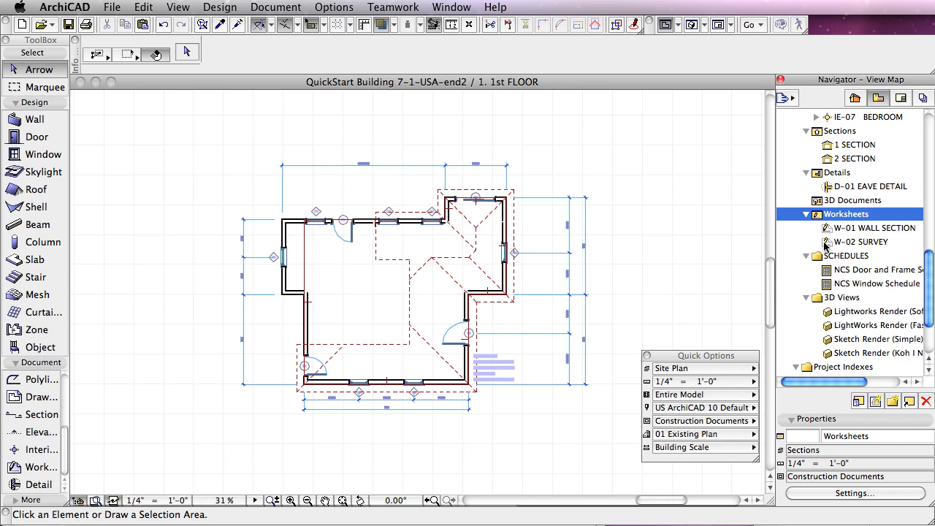
double_click(828, 244)
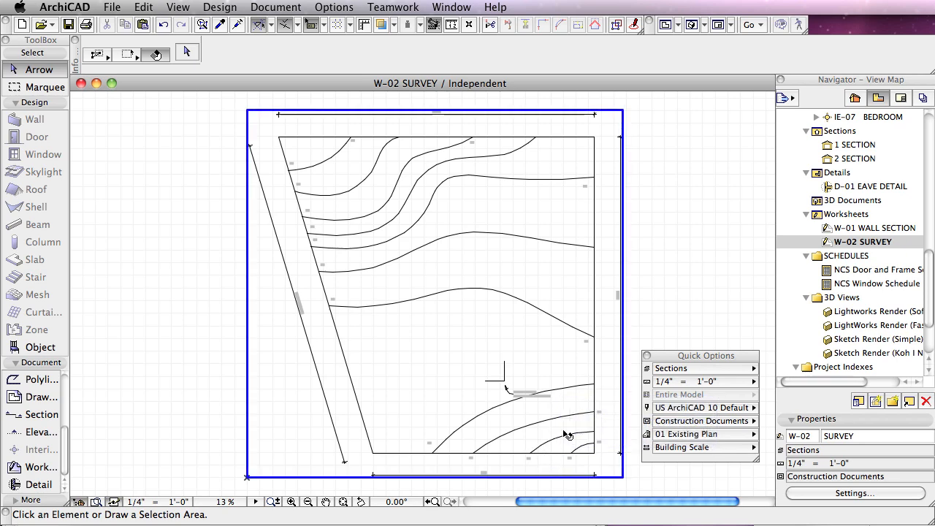
click(828, 243)
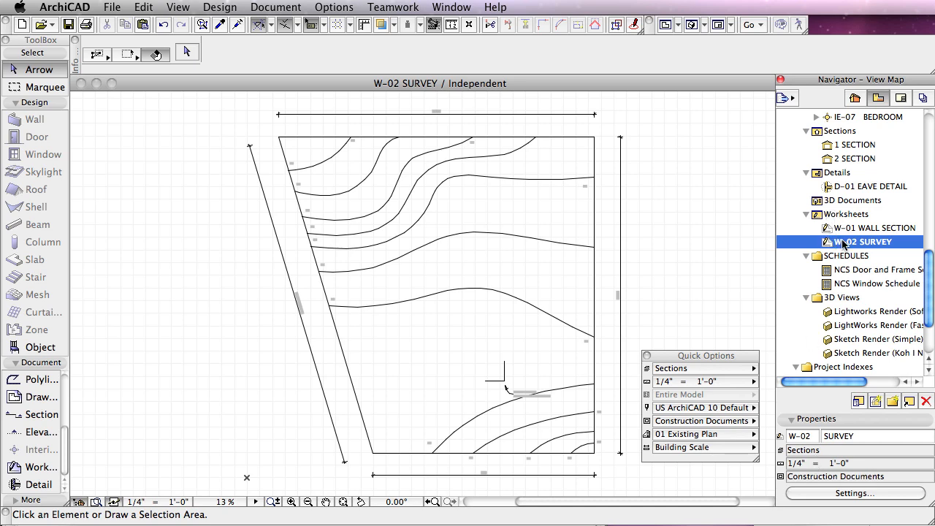
click(847, 493)
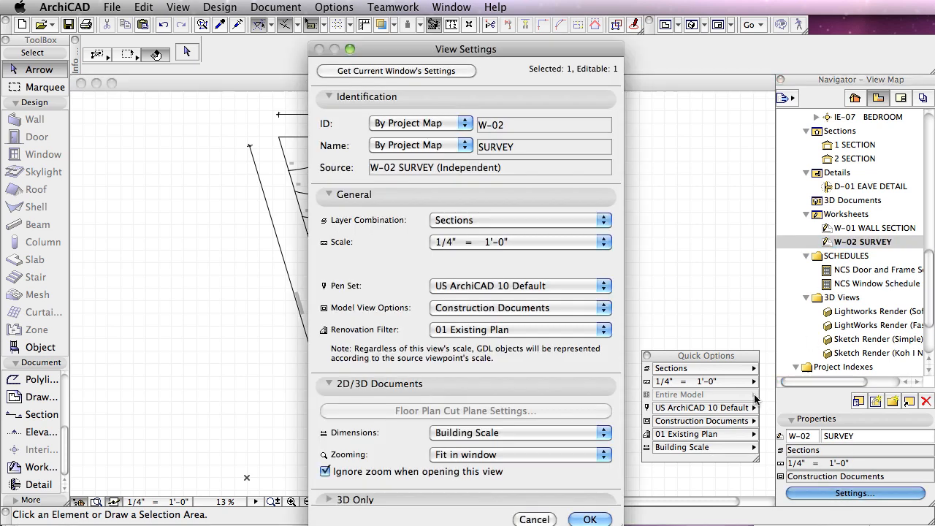
click(501, 242)
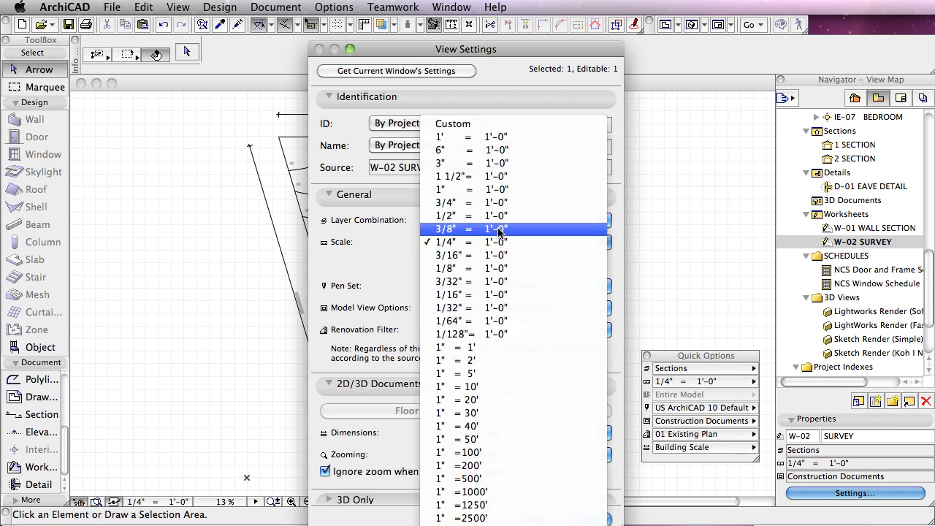
click(487, 269)
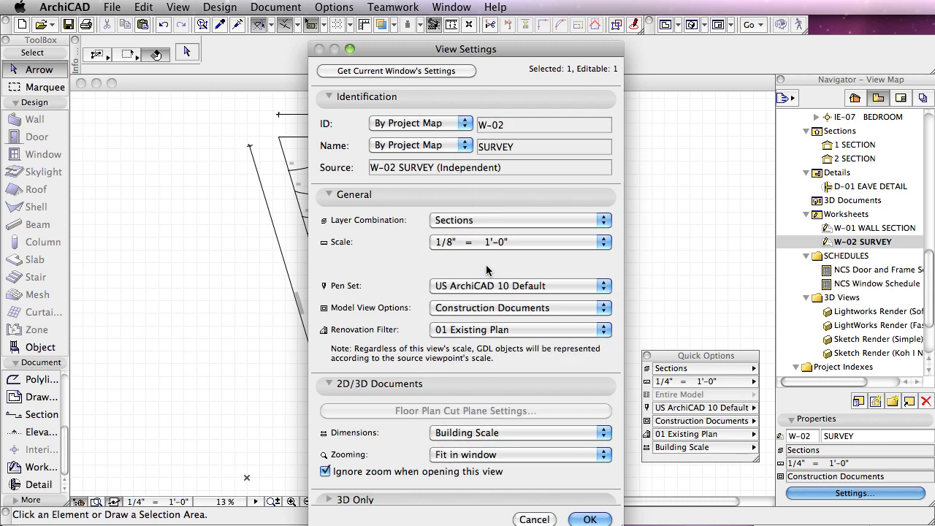
click(589, 519)
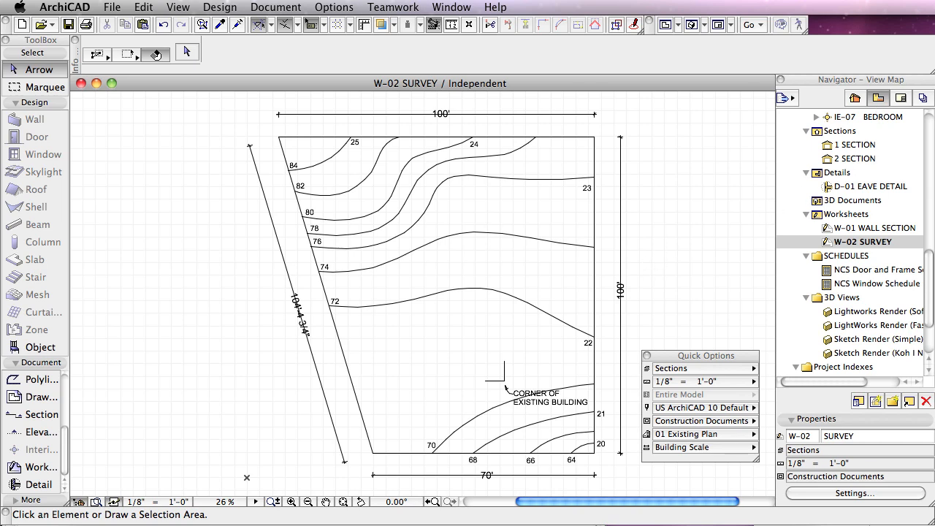
Step: Open the SITE PLAN view and show the W-02 SURVEY view as its trace reference, with the whole survey in view
drag(931, 266, 926, 170)
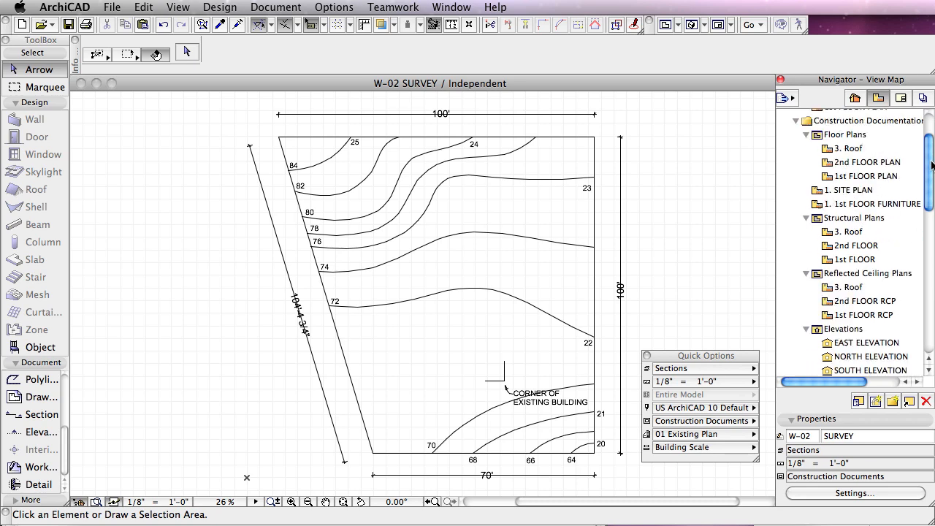
double_click(835, 191)
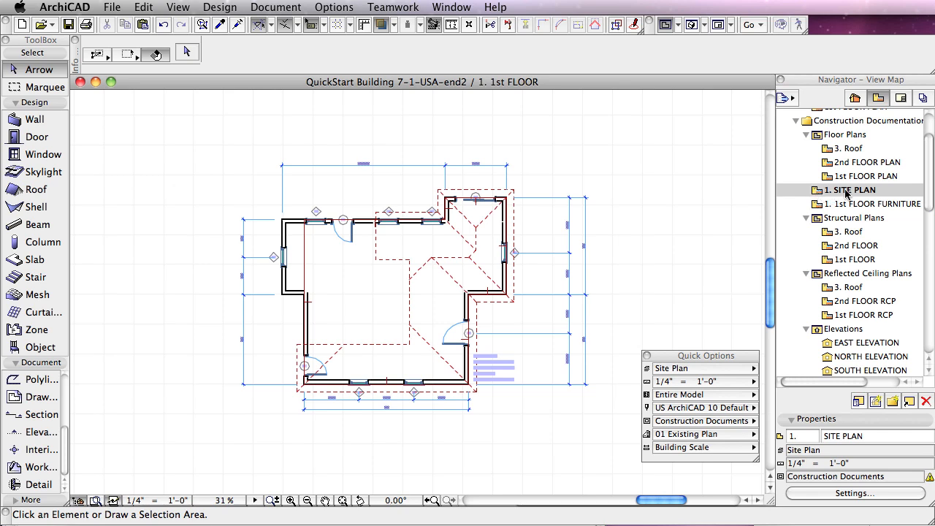
drag(930, 183, 923, 291)
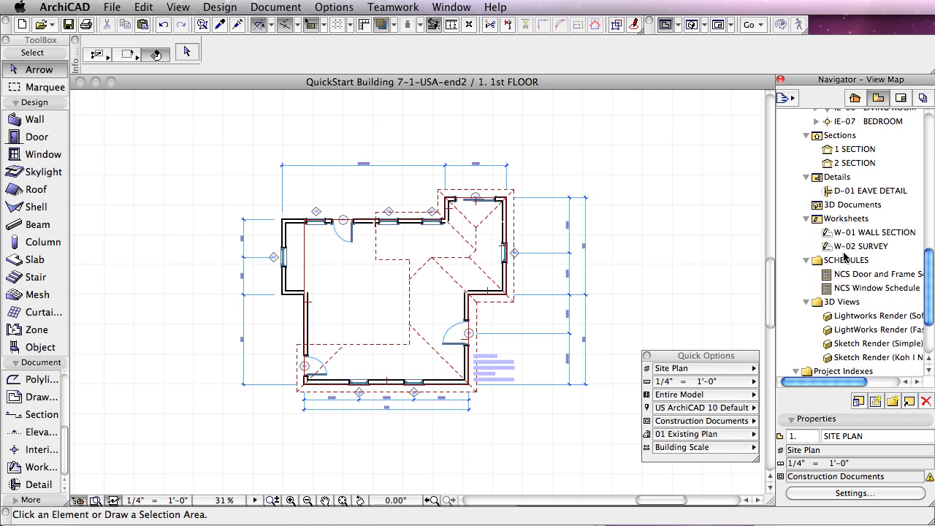
right_click(827, 248)
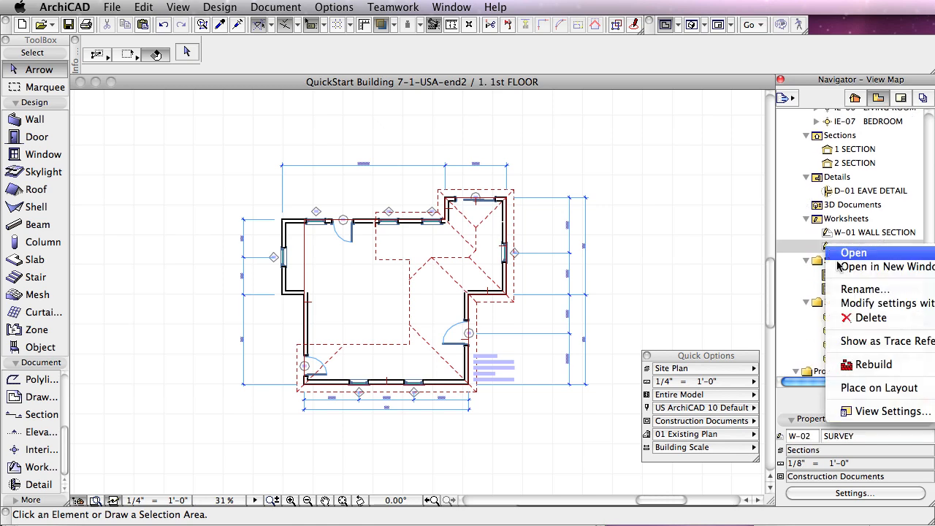
click(860, 343)
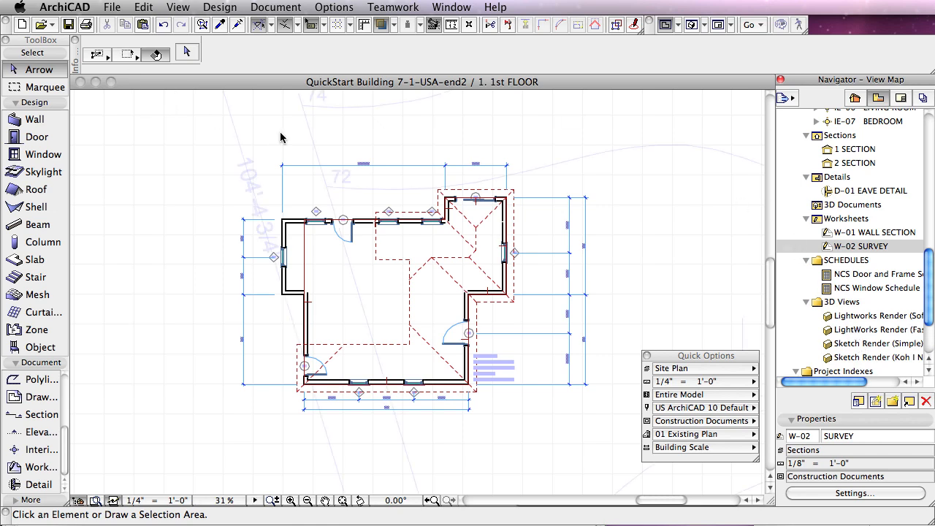
click(343, 501)
click(343, 501)
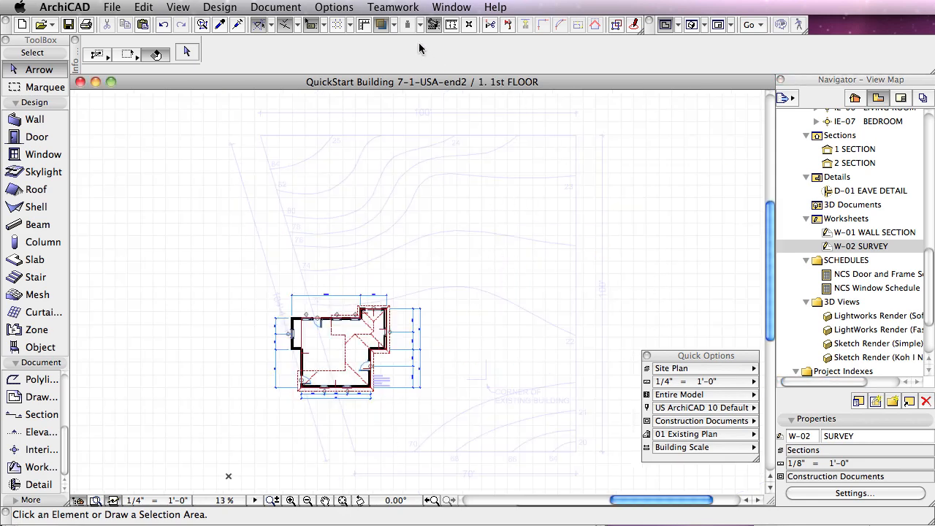
Step: Increase the intensity of the survey trace reference and set its color to red (R:255 G:0 B:0)
click(394, 25)
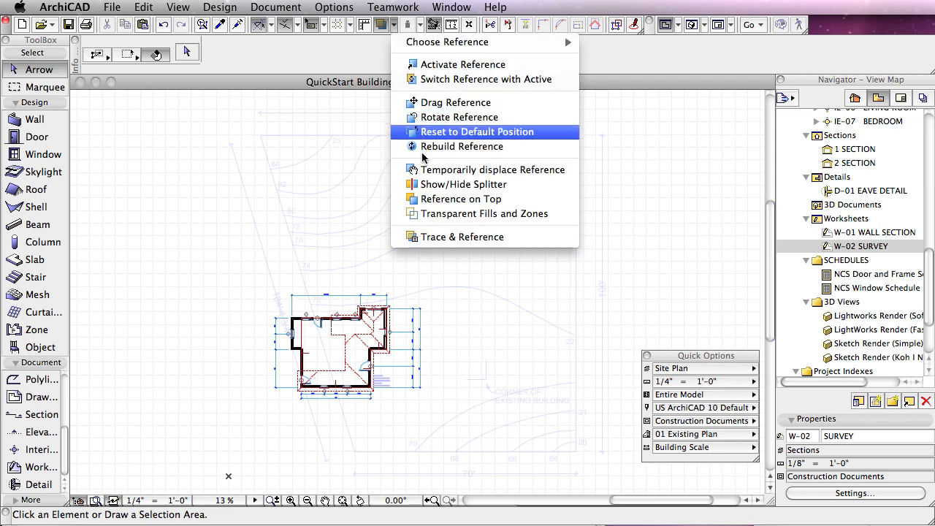
click(431, 238)
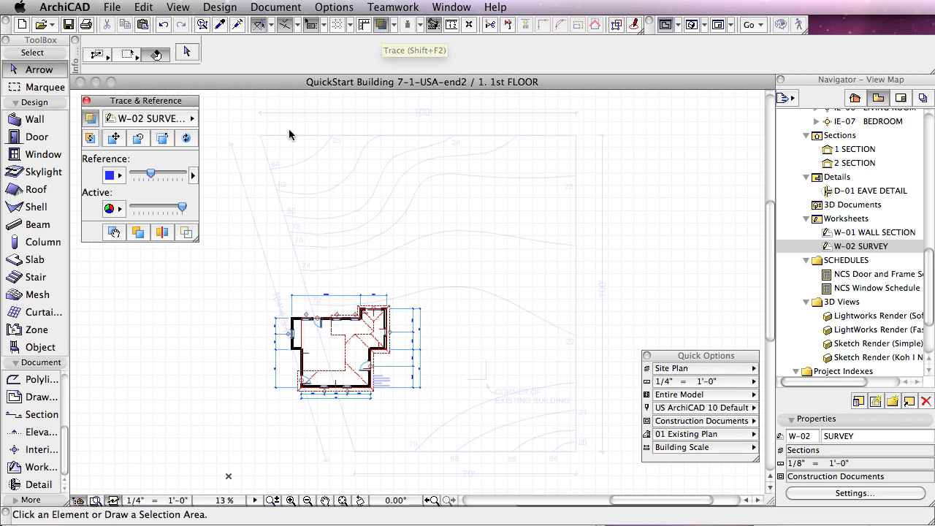
drag(151, 174, 174, 173)
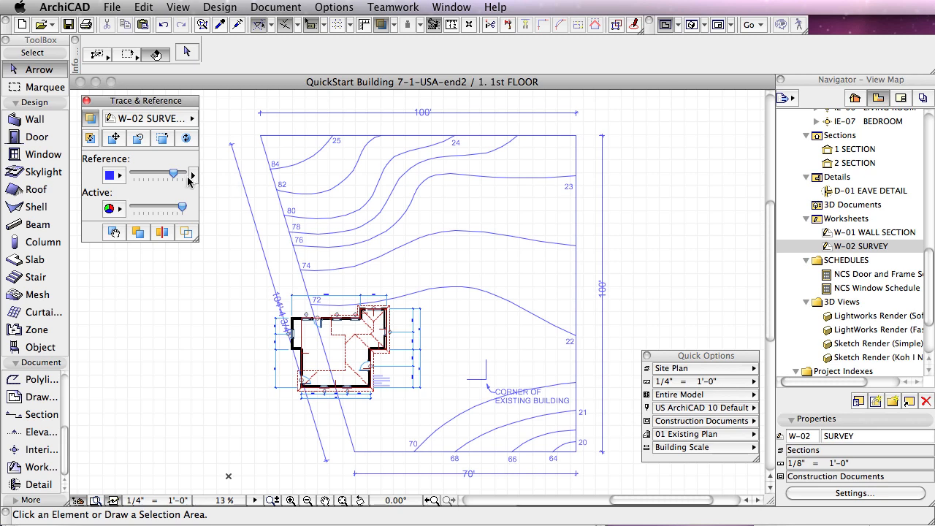
click(117, 177)
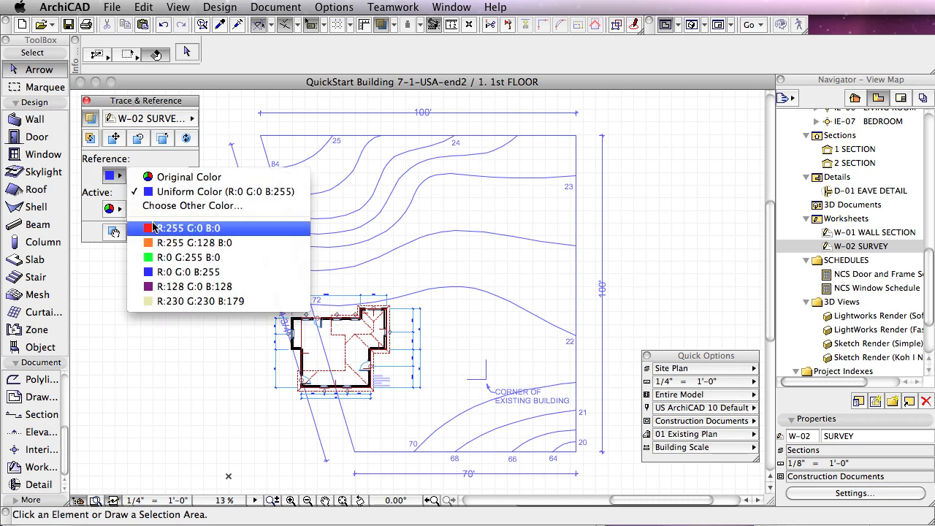
click(152, 225)
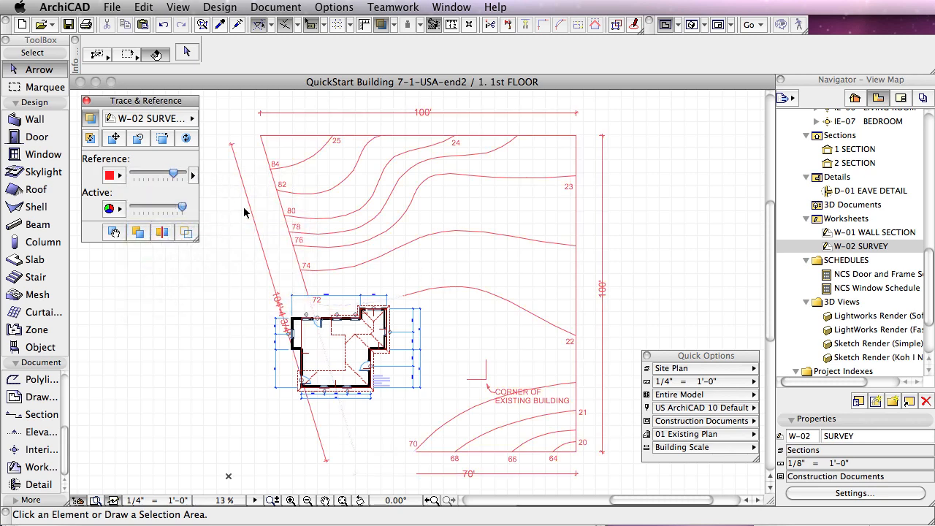
Step: Change the survey trace reference color to blue (R:0 G:0 B:255)
click(117, 177)
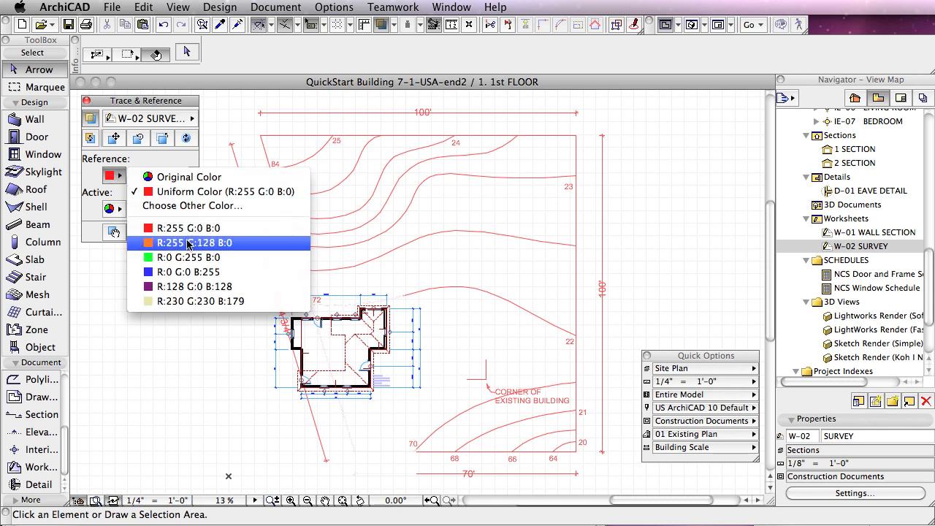
click(192, 271)
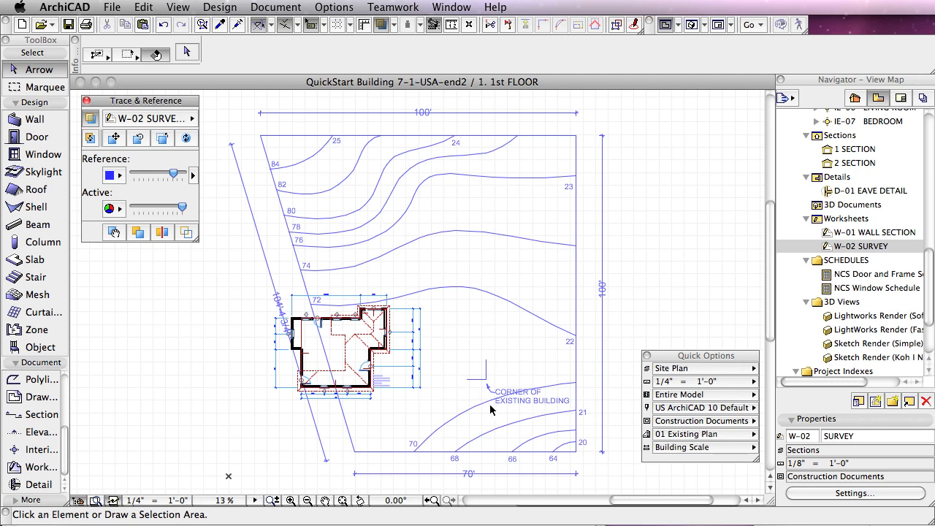
click(380, 393)
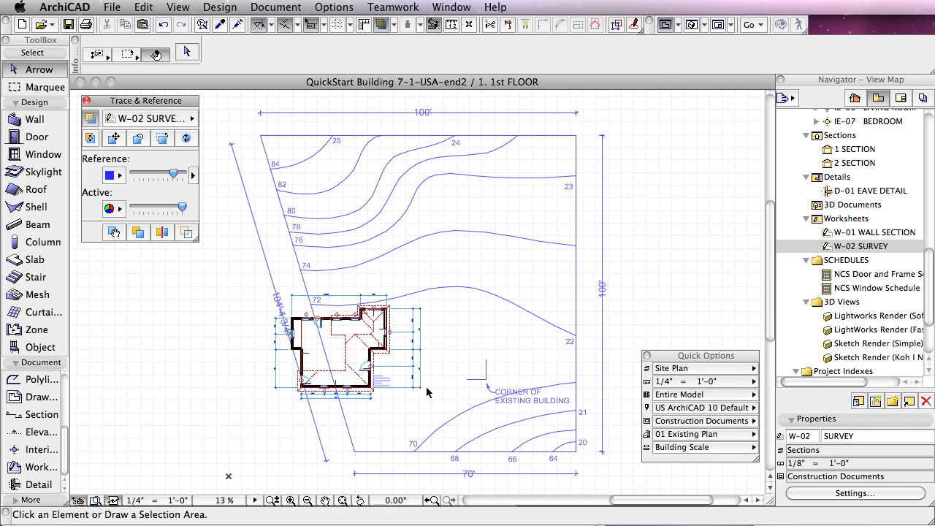
Step: Drag the survey trace reference from its existing-building corner mark to the house's lower-right outer wall corner, and fit the whole site in view
click(113, 138)
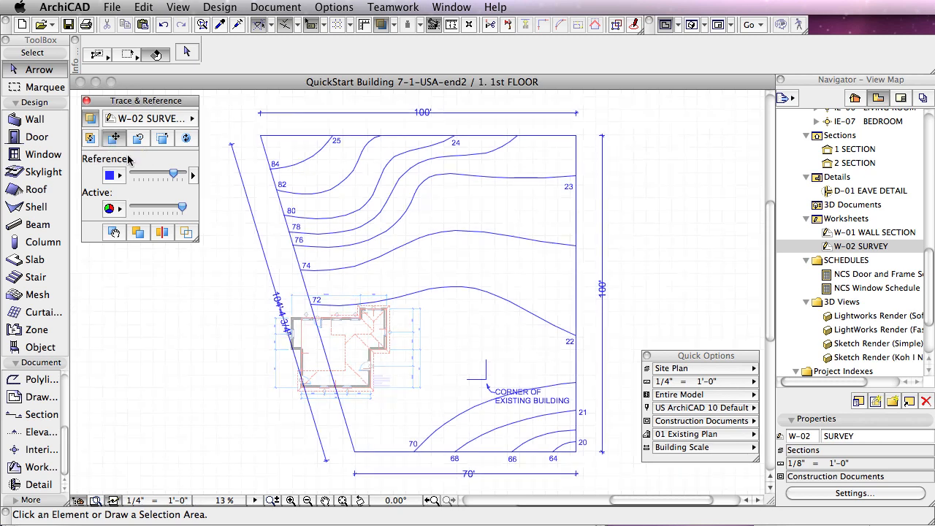
click(486, 379)
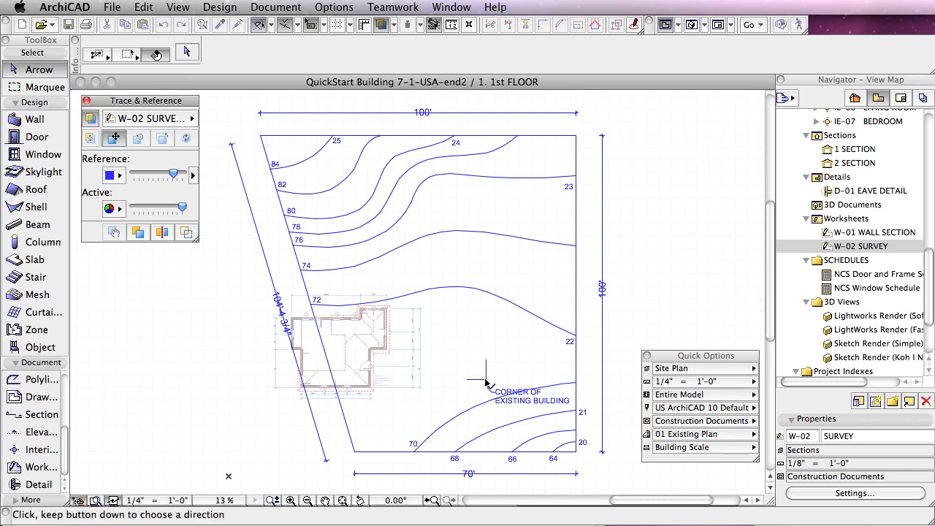
scroll(485, 380, up, 3)
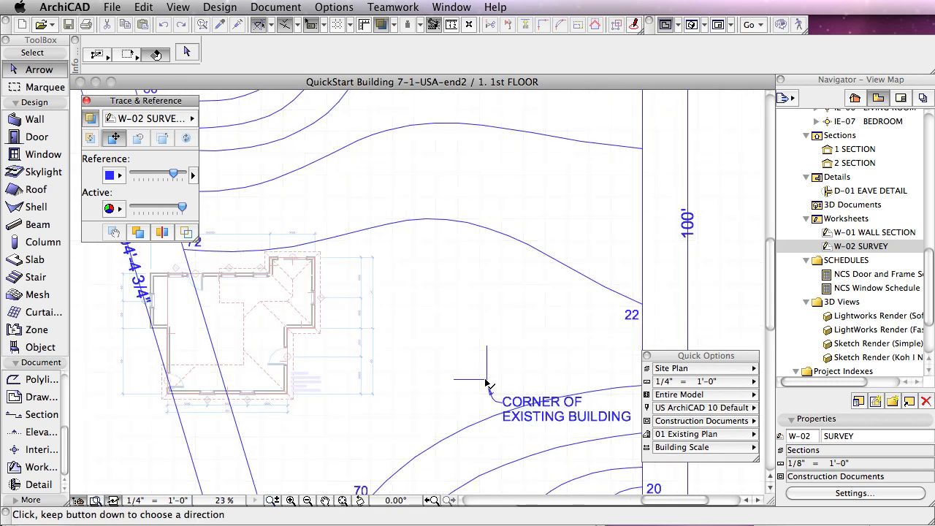
click(486, 379)
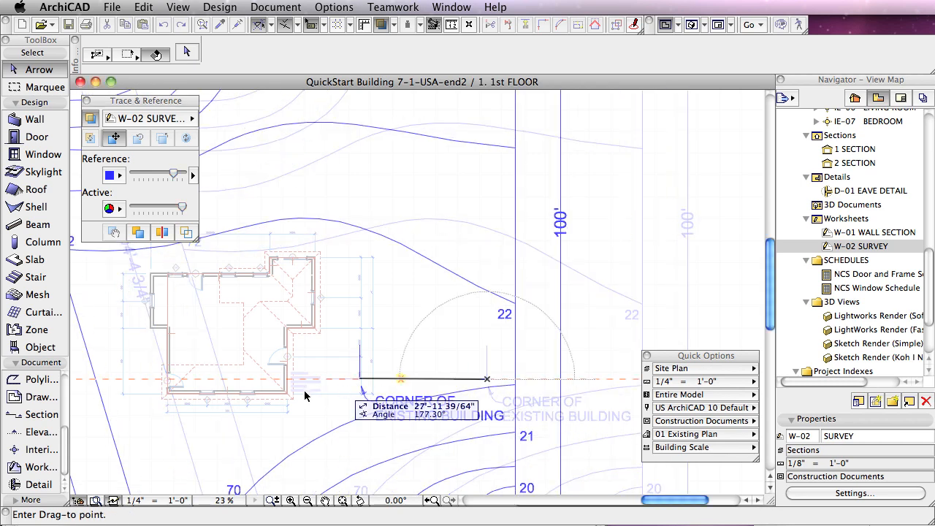
scroll(287, 397, up, 3)
scroll(288, 397, up, 2)
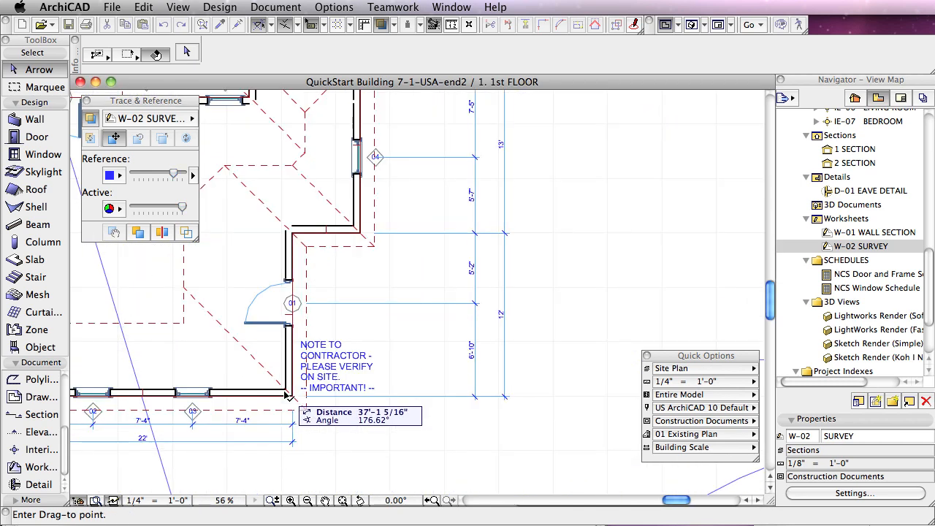
scroll(292, 399, up, 2)
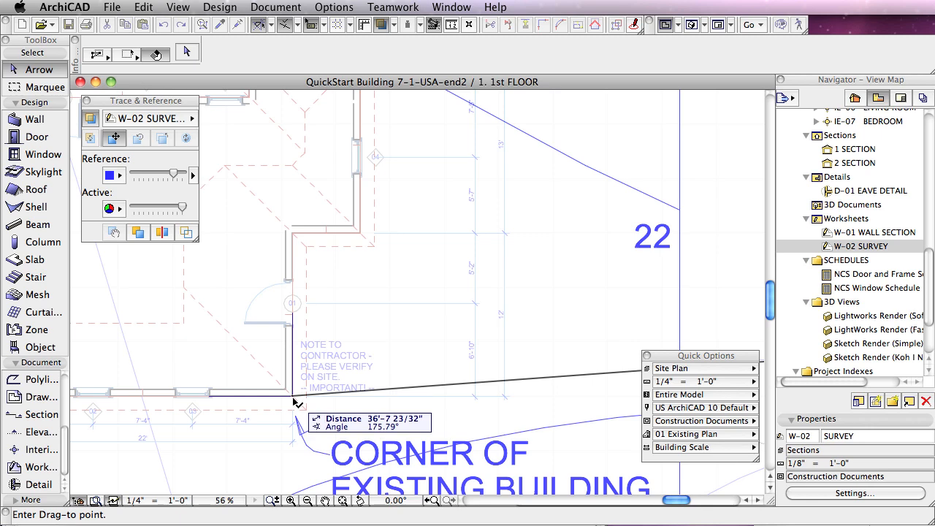
click(295, 401)
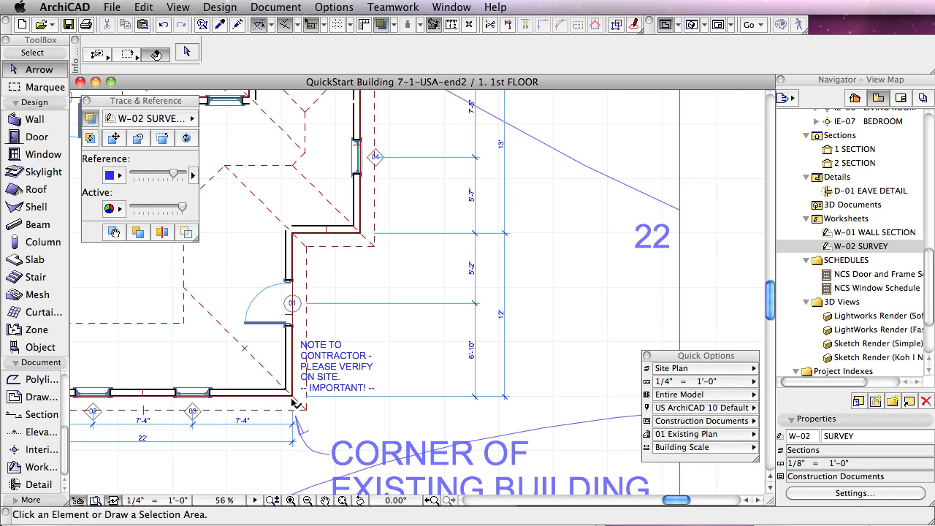
scroll(293, 399, down, 5)
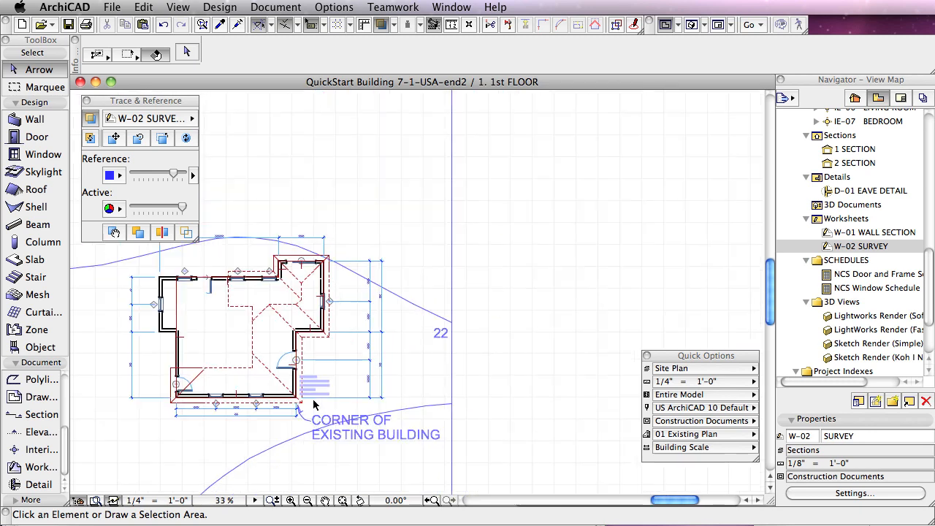
scroll(318, 399, down, 2)
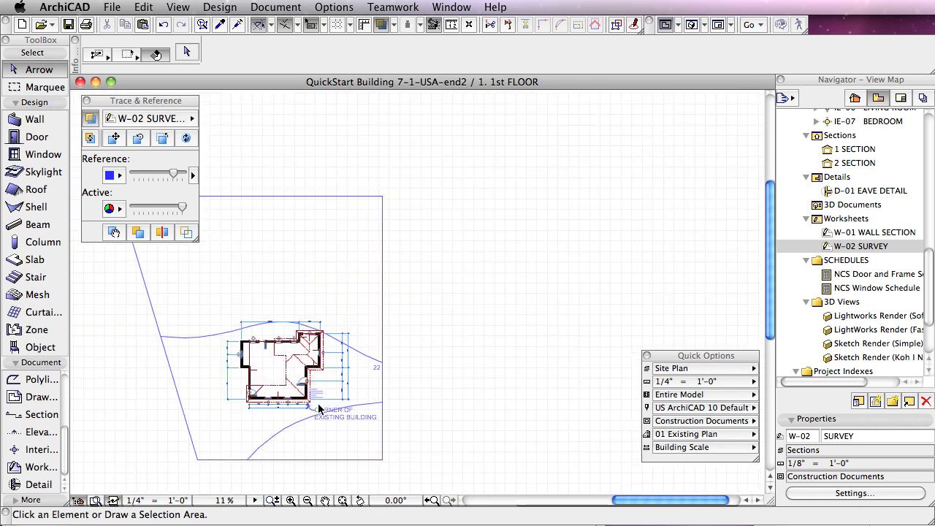
click(343, 499)
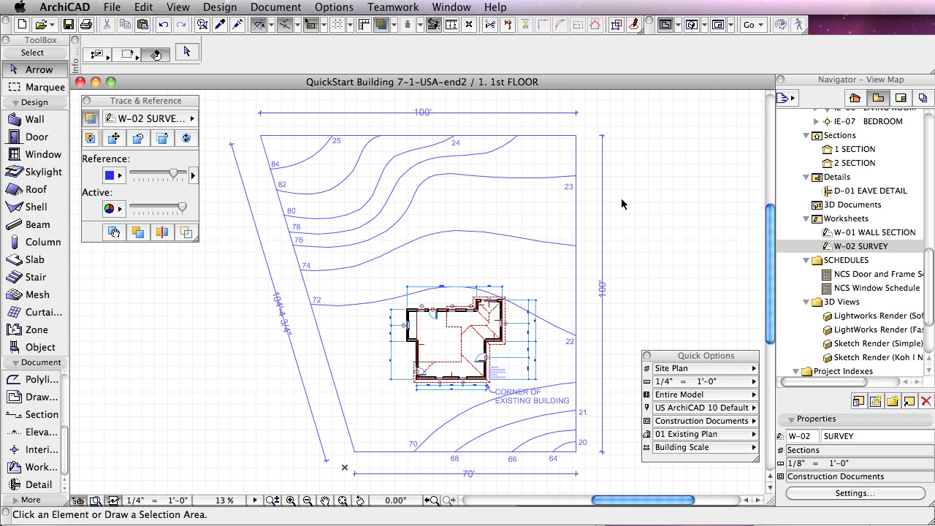
Step: Activate the Mesh tool and move the Quick Options palette clear of the survey contours, below the Trace & Reference palette
click(17, 295)
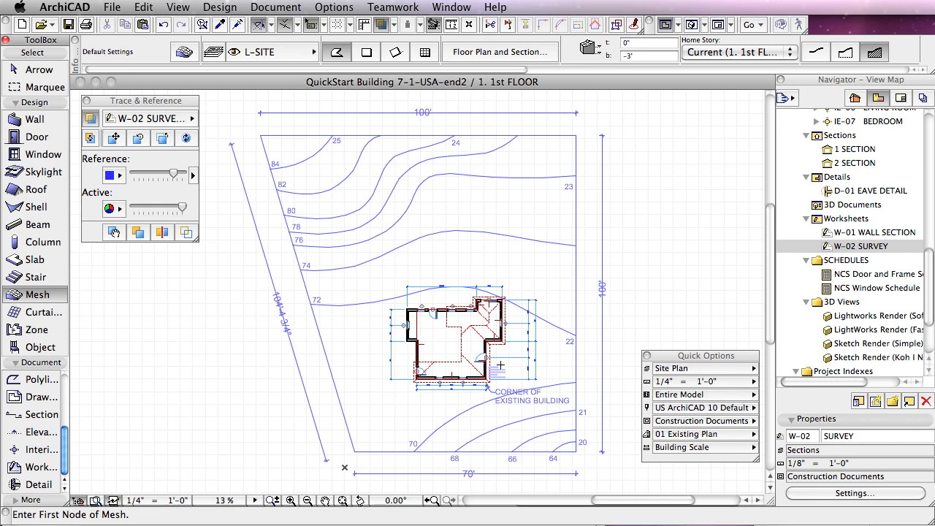
scroll(499, 362, up, 4)
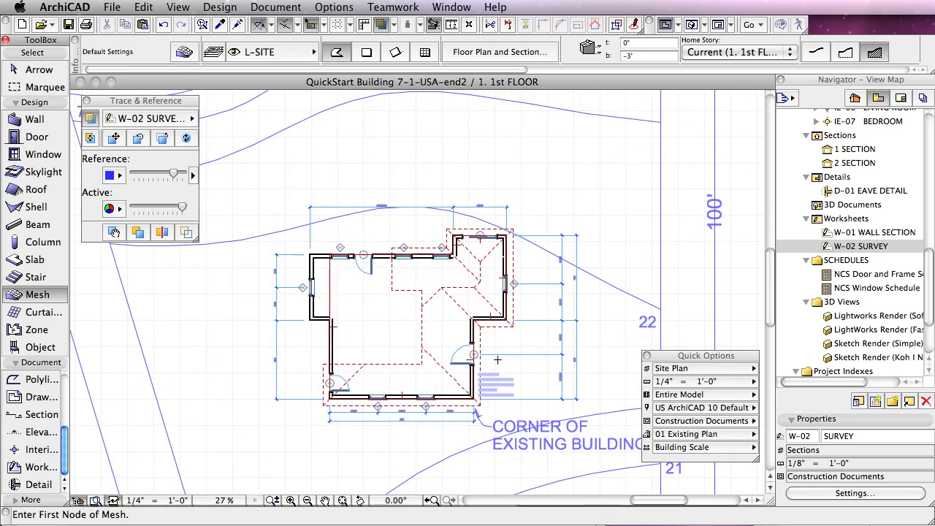
middle_drag(494, 359, 592, 257)
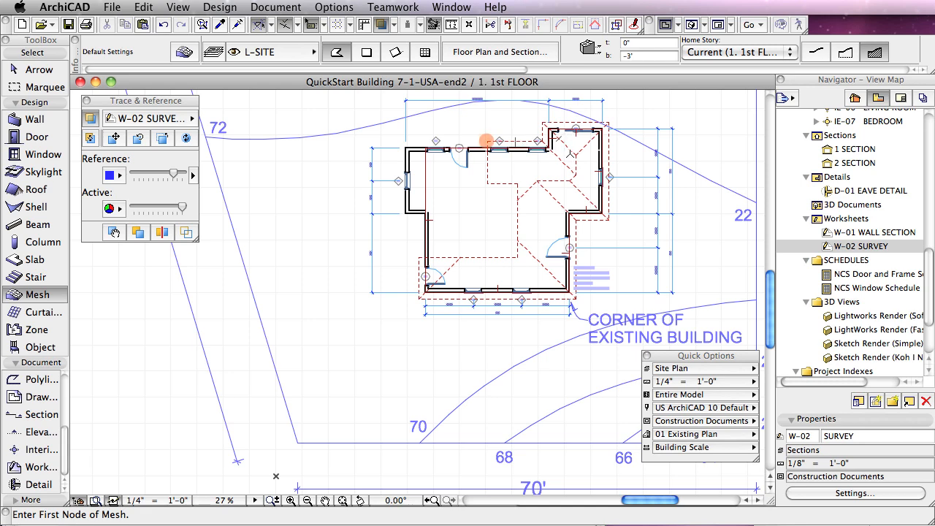
scroll(661, 214, right, 3)
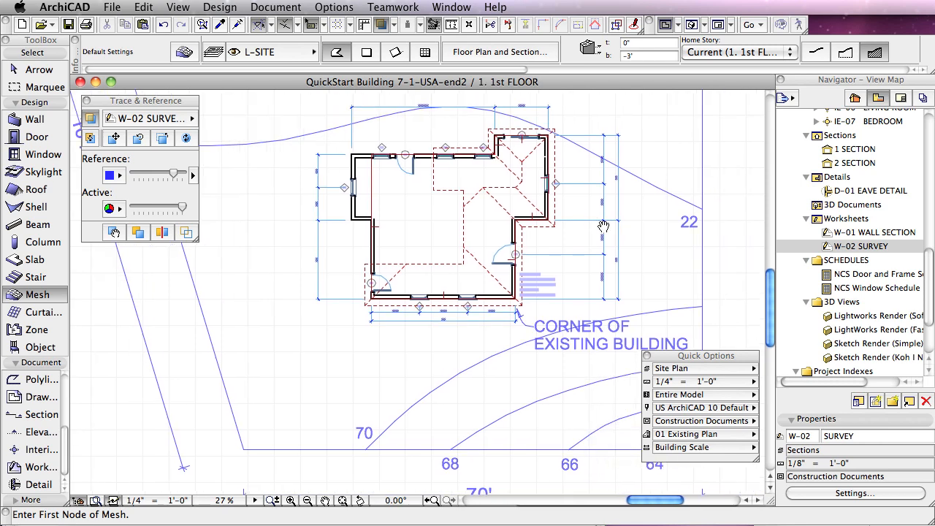
drag(705, 356, 144, 372)
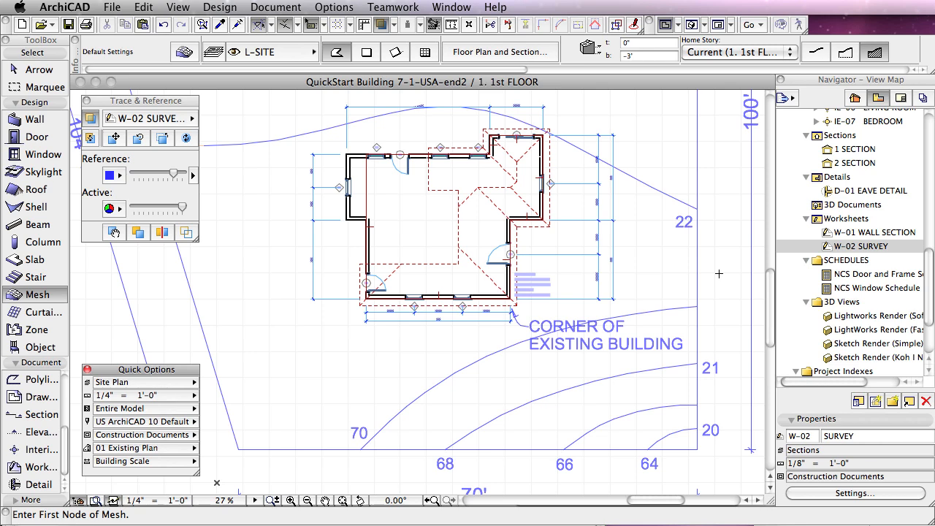
scroll(723, 254, up, 1)
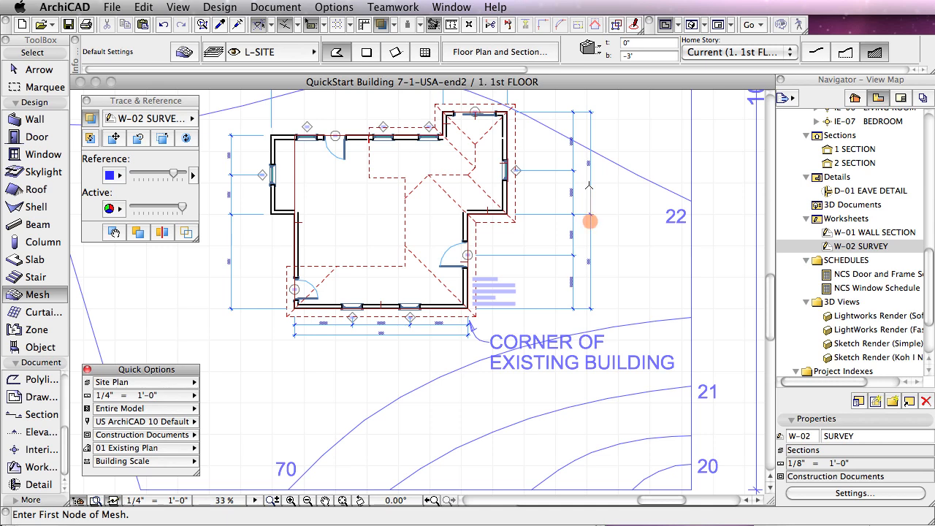
Step: Set the Sea Level reference elevation to -71' in the project's Levels & Project North preferences
click(330, 10)
mouse_move(349, 152)
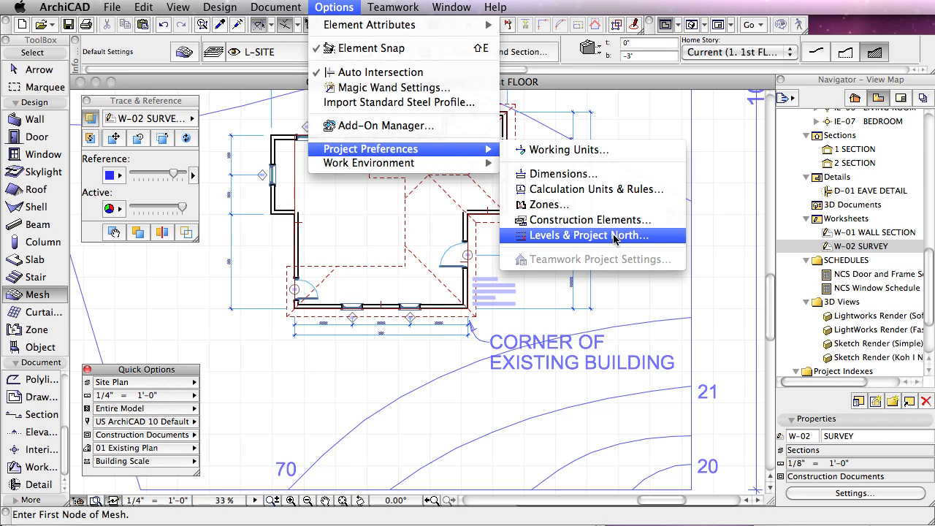
click(567, 235)
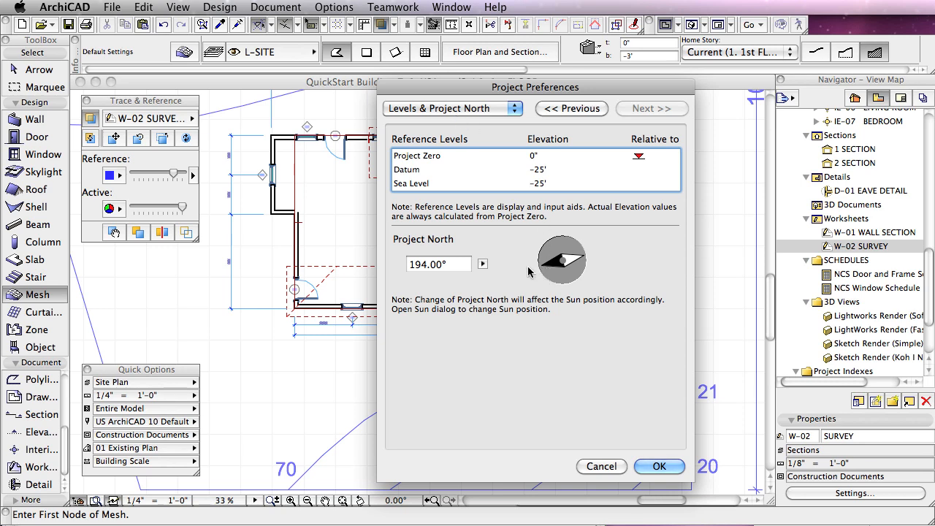
click(424, 186)
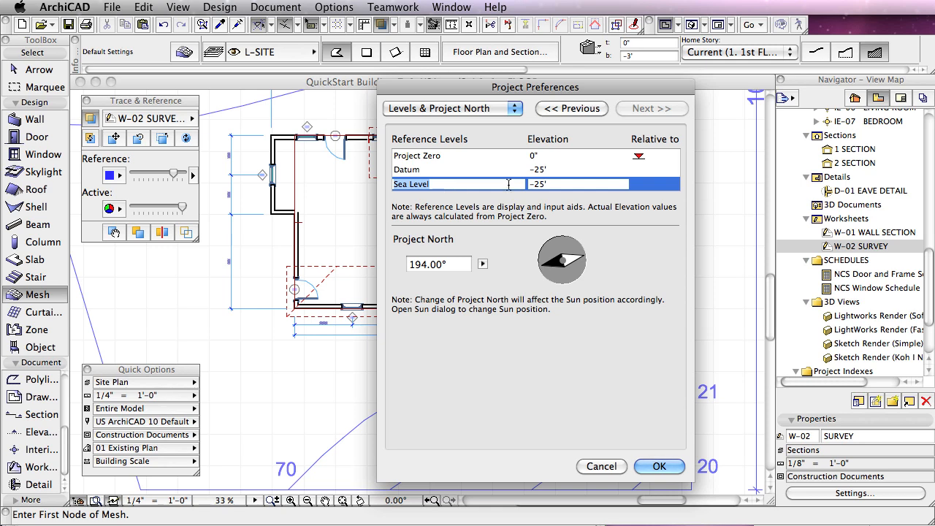
drag(567, 188, 490, 187)
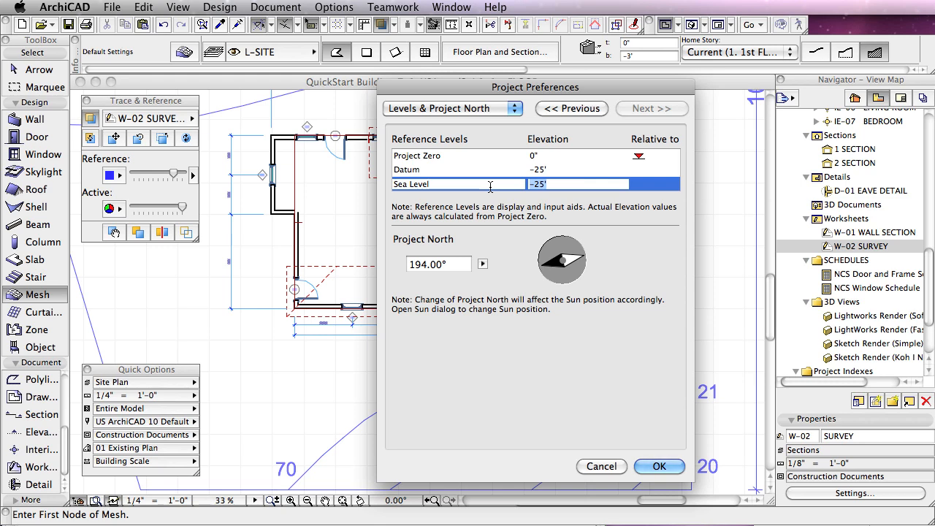
text(-71)
key(Return)
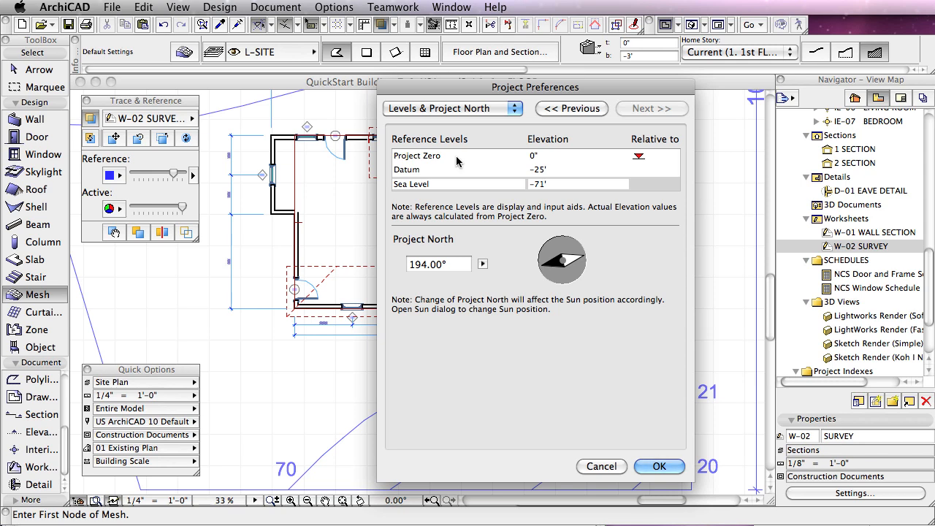
click(662, 468)
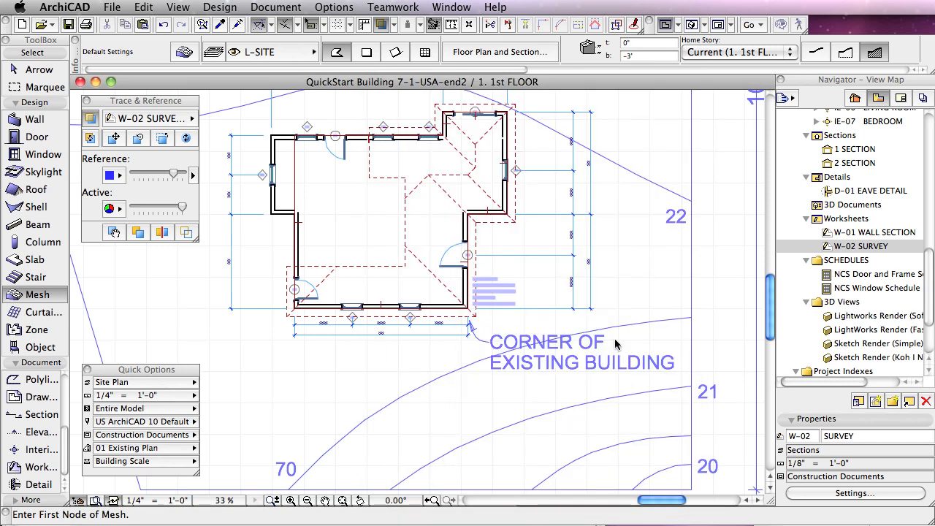
Step: Open the Mesh tool's default settings and review the mesh thickness, relative base height and absolute base height values
scroll(512, 332, down, 5)
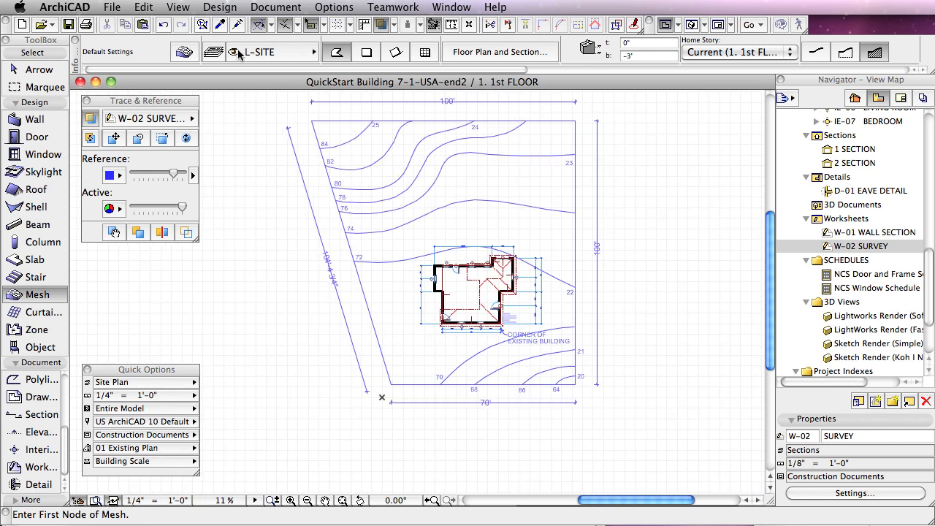
click(184, 53)
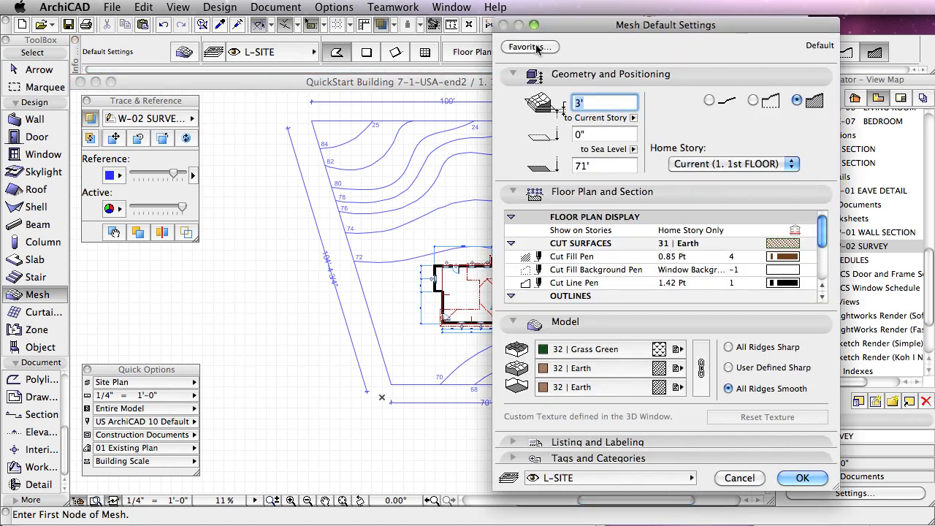
drag(643, 24, 496, 24)
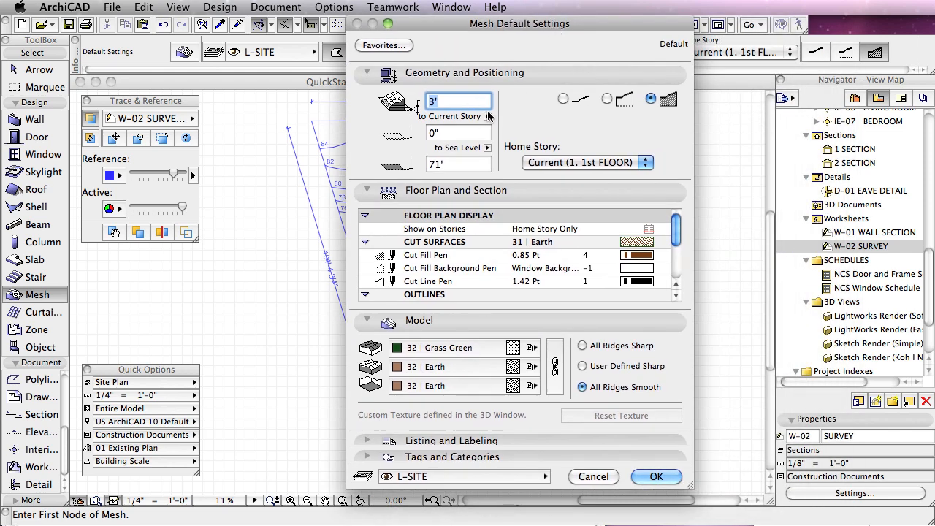
click(449, 102)
drag(452, 103, 421, 102)
drag(467, 166, 420, 167)
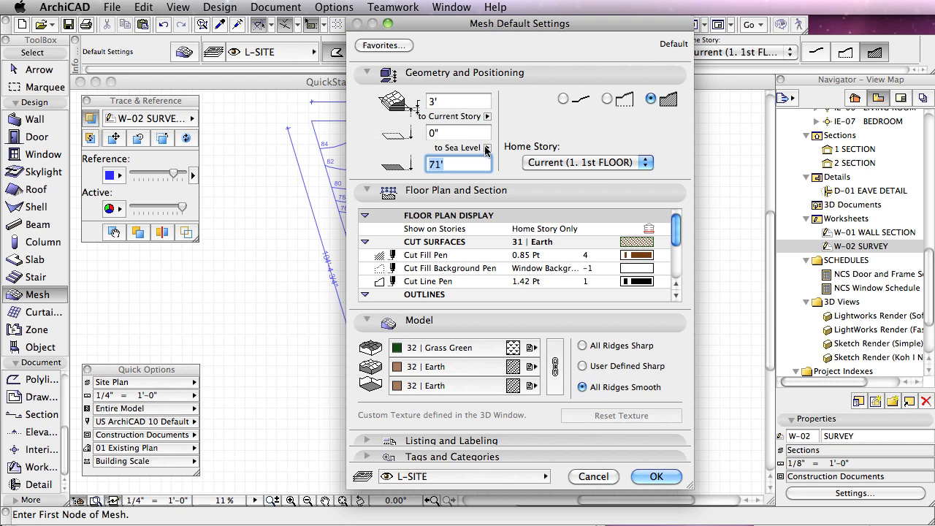
click(459, 133)
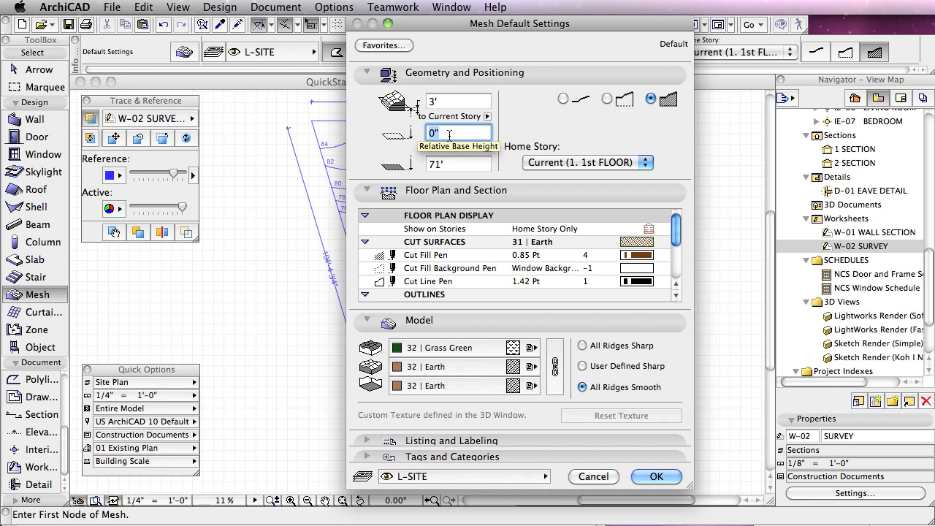
Step: Switch the mesh's absolute base height reference to Project Zero and back to Sea Level
click(487, 149)
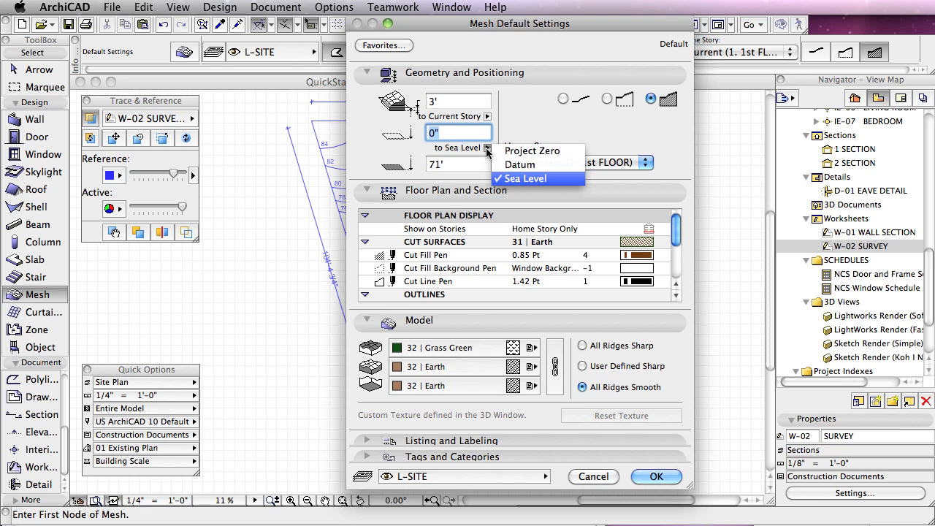
click(511, 151)
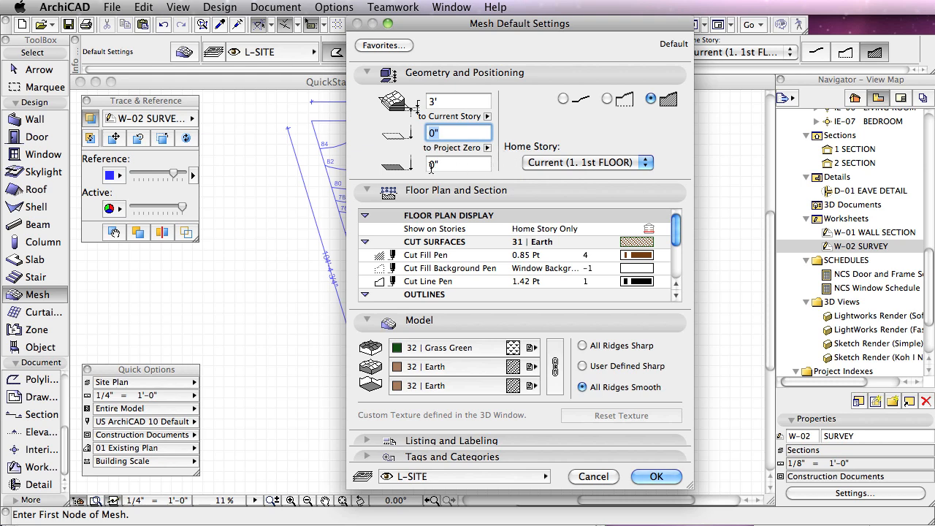
click(487, 147)
click(520, 179)
Step: Set the mesh's absolute base height to 60' relative to Sea Level and accept the default settings
drag(505, 24, 277, 25)
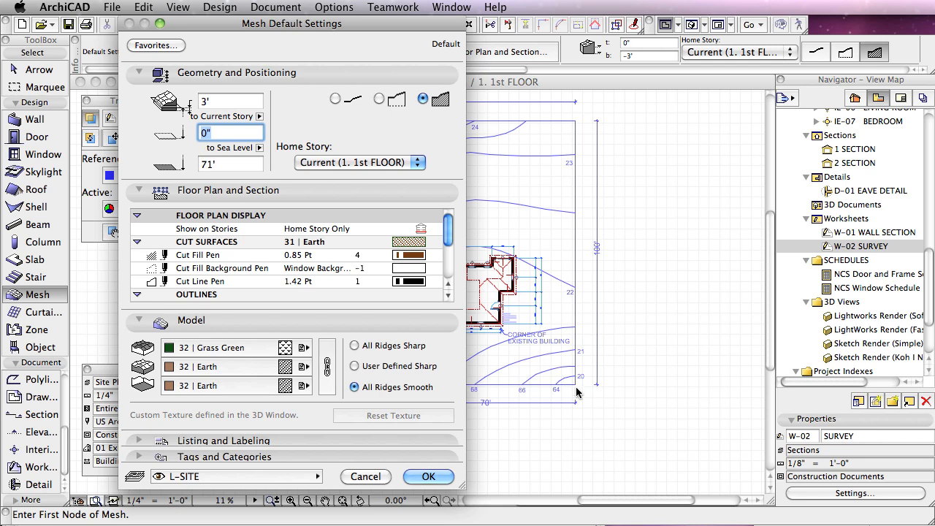
click(225, 164)
text(6)
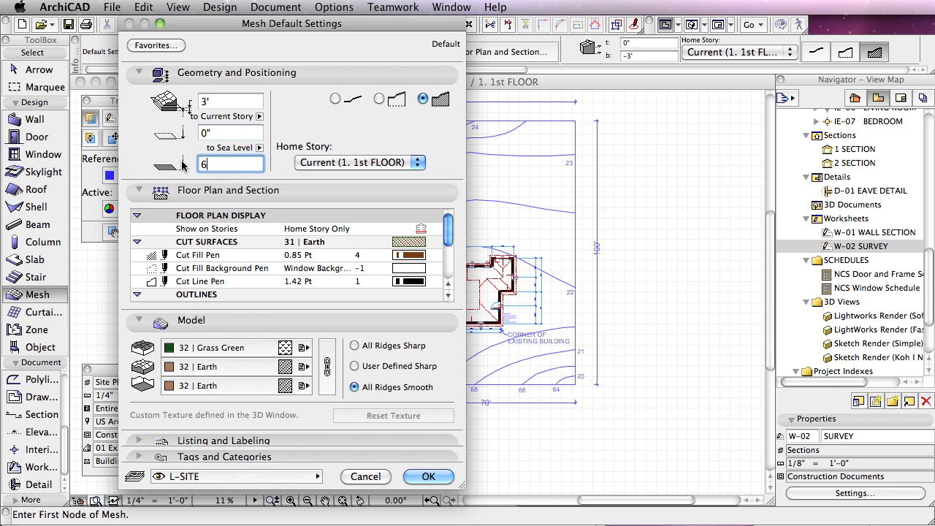
text(0')
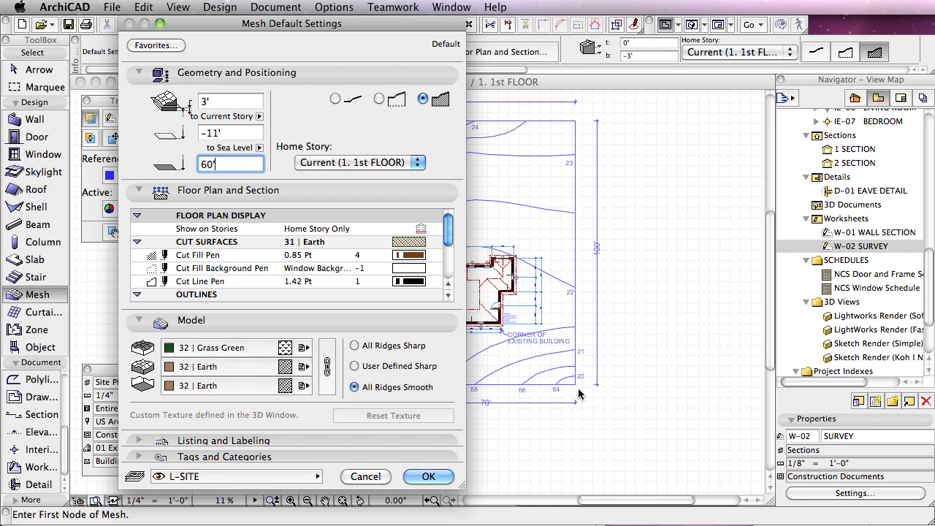
click(259, 148)
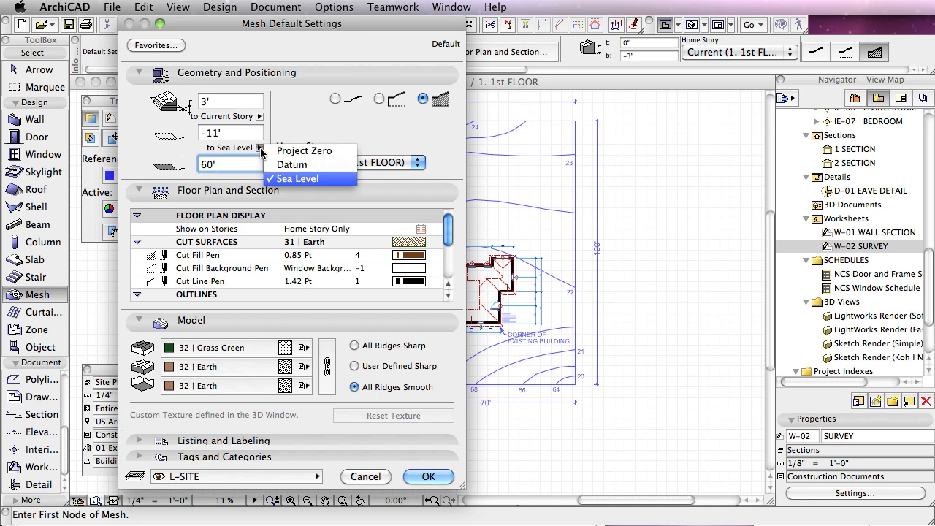
click(260, 151)
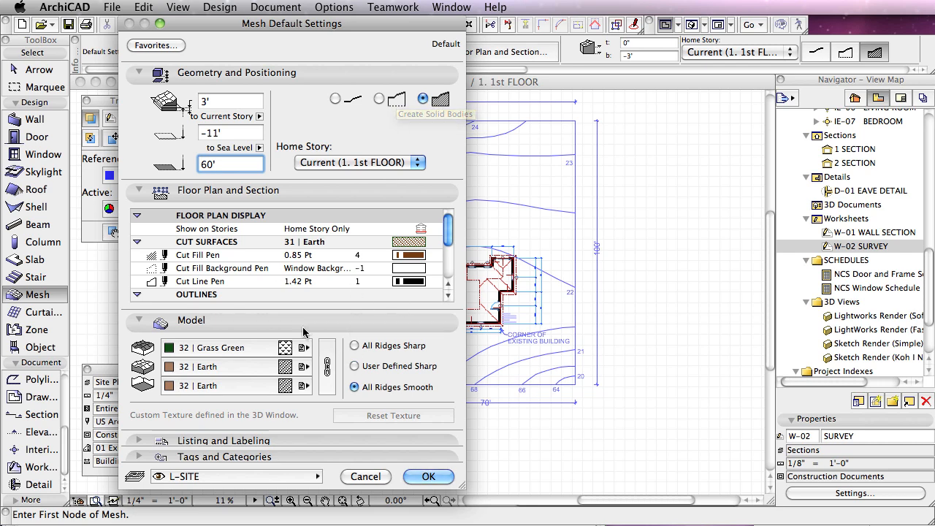
click(431, 476)
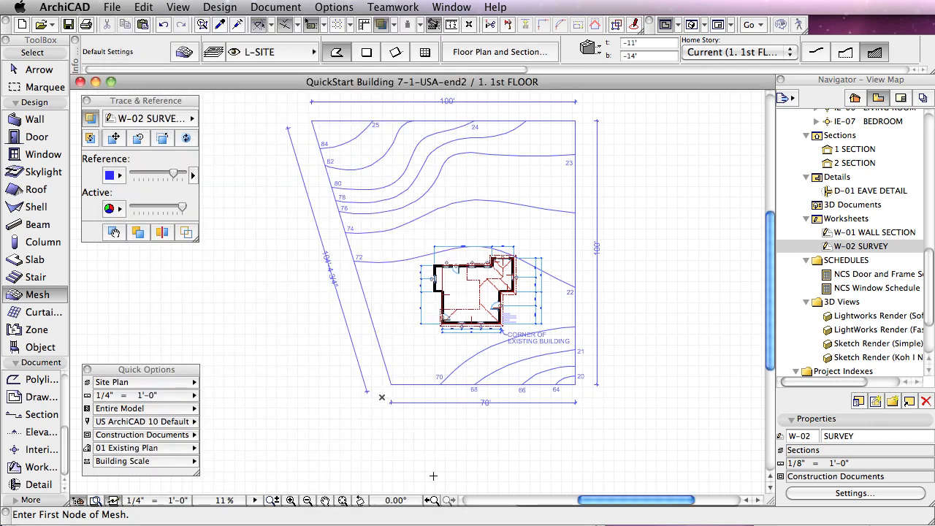
Step: Draw the mesh polygon through the four property corners of the survey, with a 70' lower edge and 100' right and upper edges
click(390, 383)
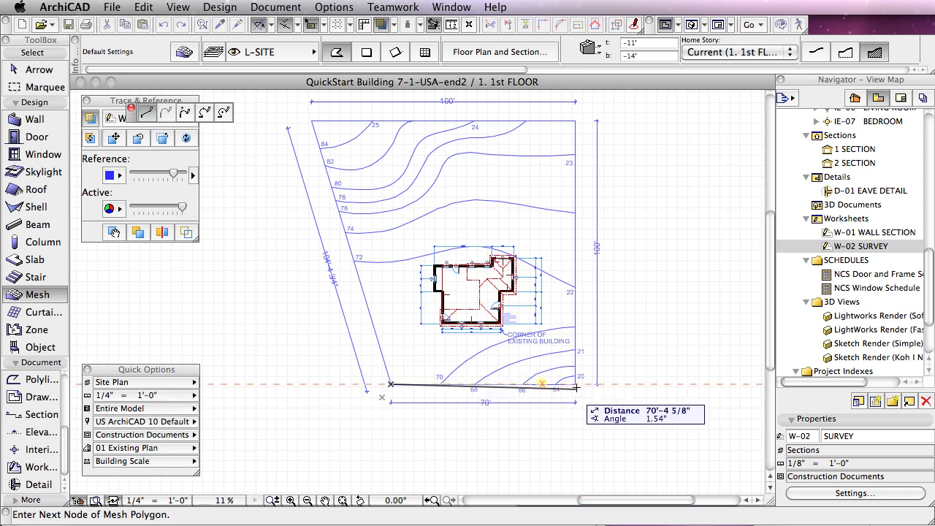
click(575, 383)
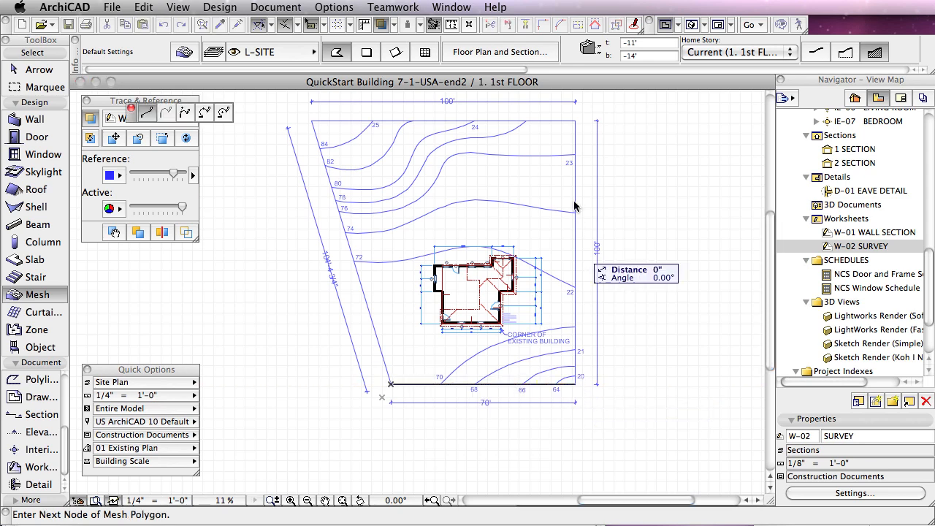
click(576, 119)
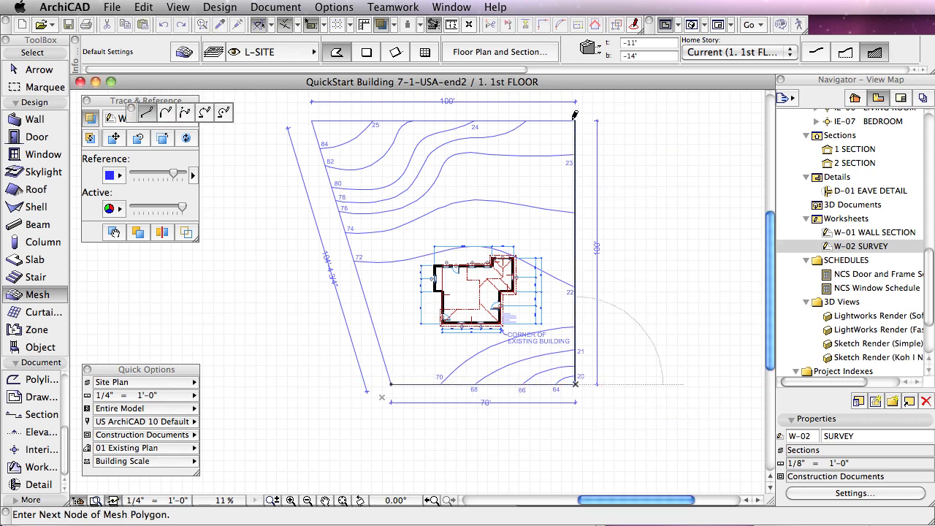
click(312, 120)
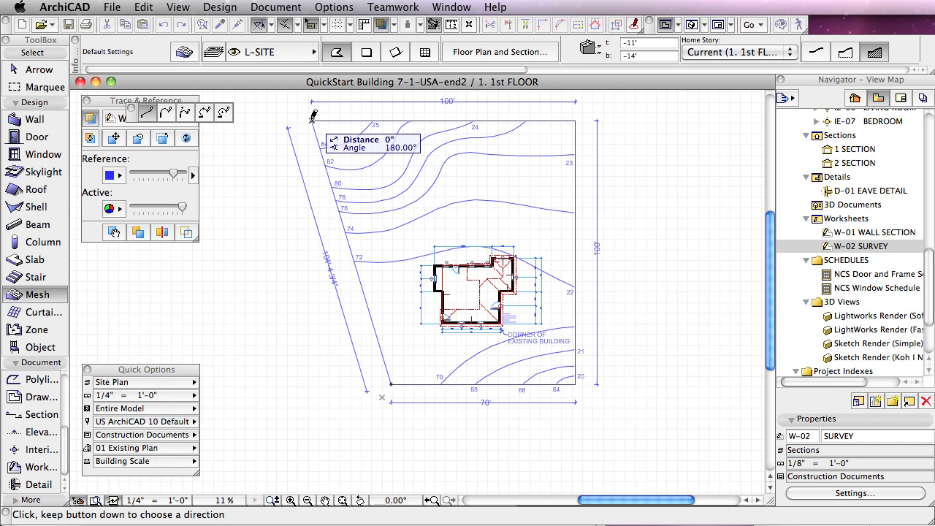
double_click(312, 115)
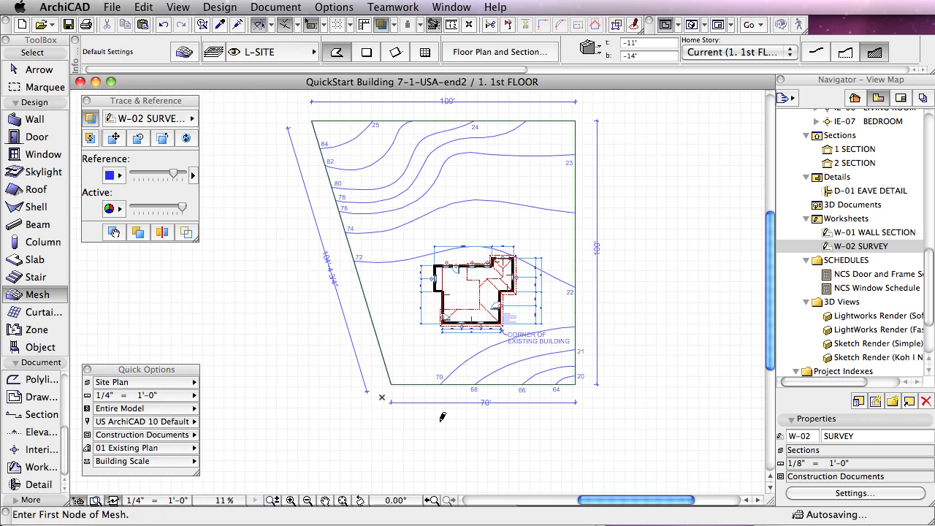
Step: Check the new mesh's outline on the plan and its height against the house in 3D, ending back on the floor plan
click(392, 387)
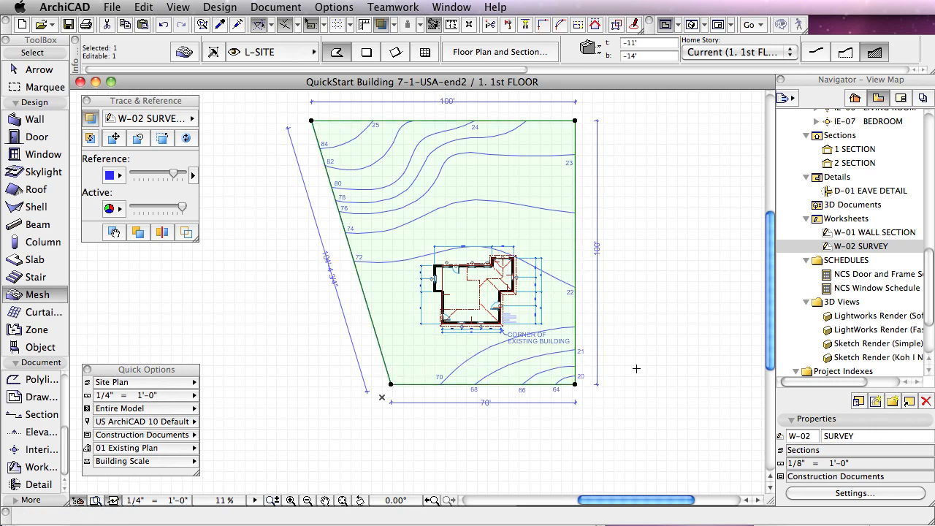
key(Escape)
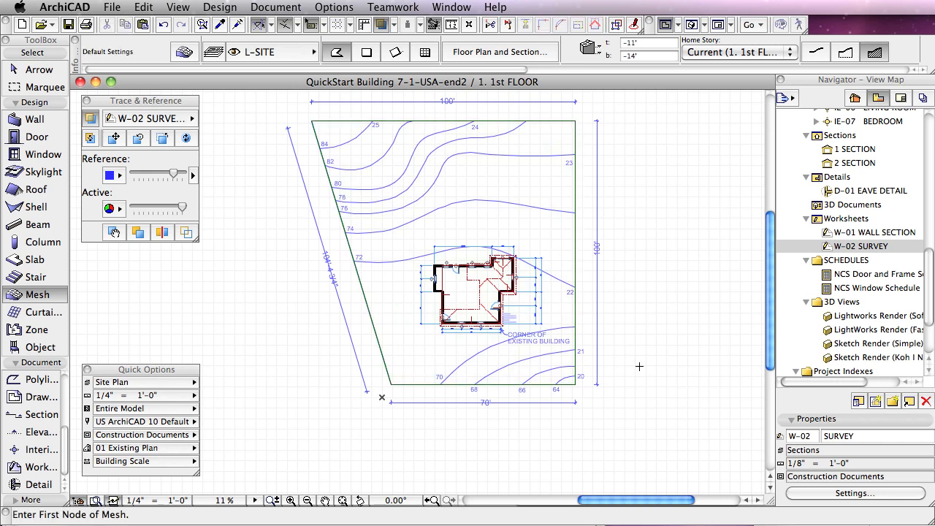
key(F3)
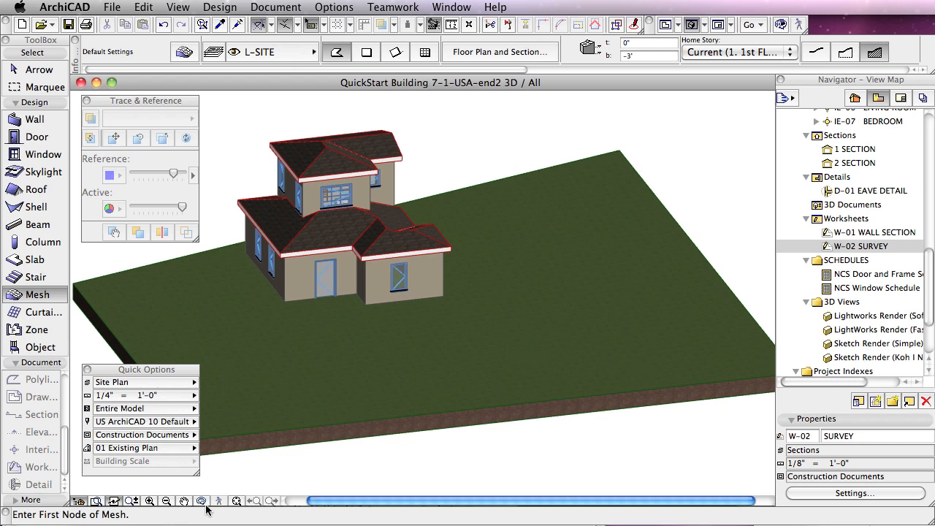
shift+middle_drag(282, 335, 329, 285)
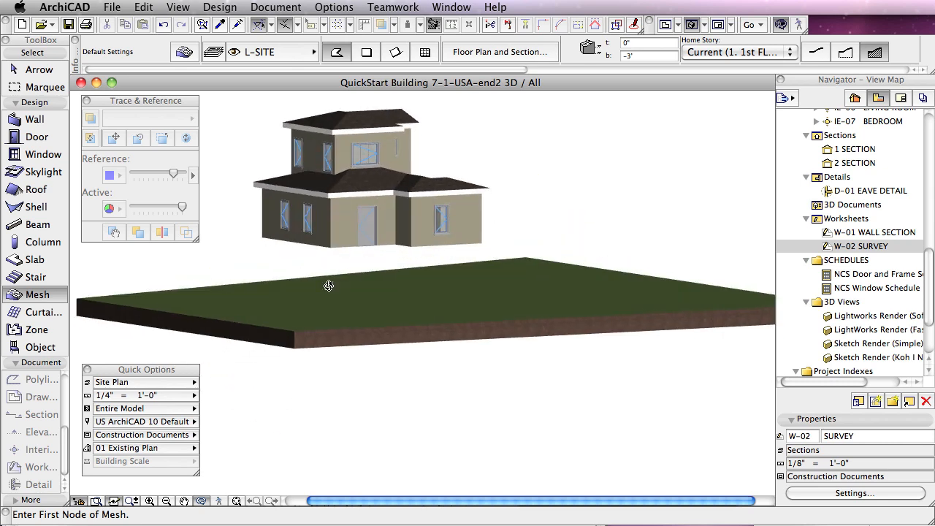
key(F2)
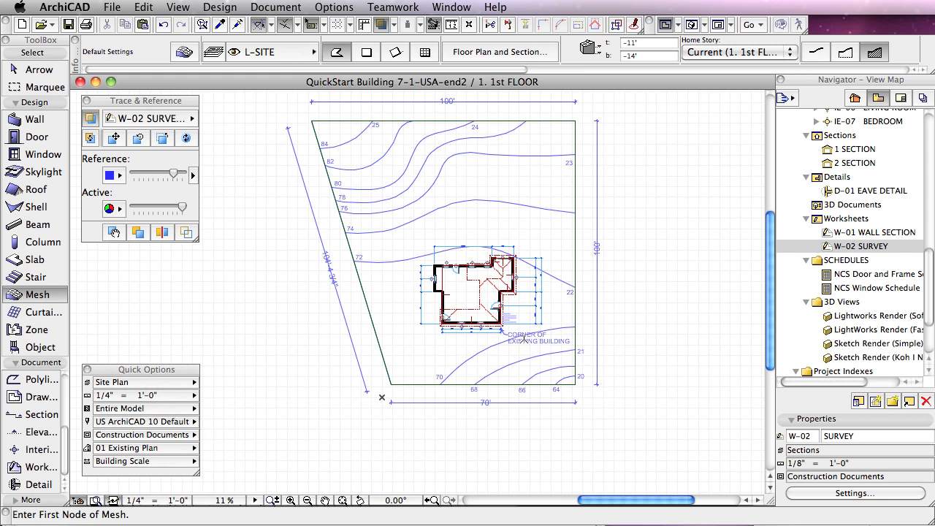
Step: Select the mesh and set the height of its lower-right corner point only to 63' relative to Sea Level
click(392, 385)
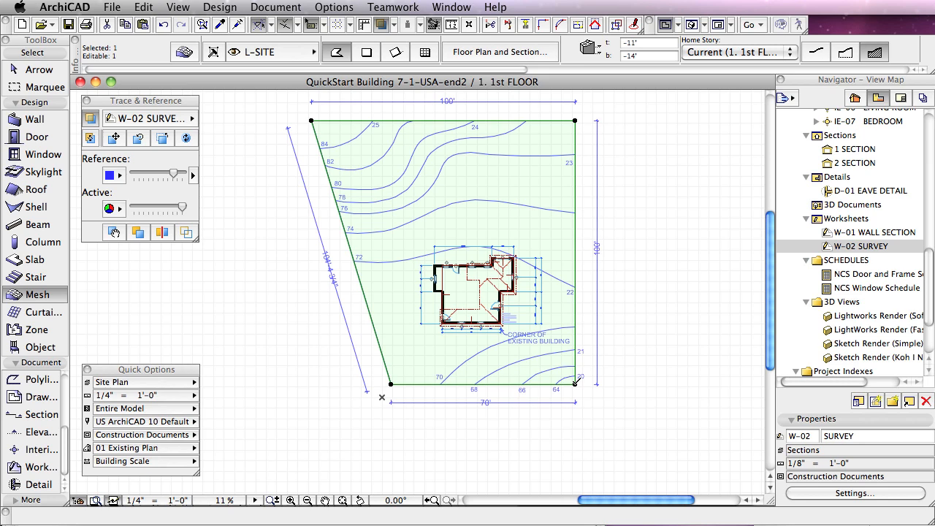
click(575, 381)
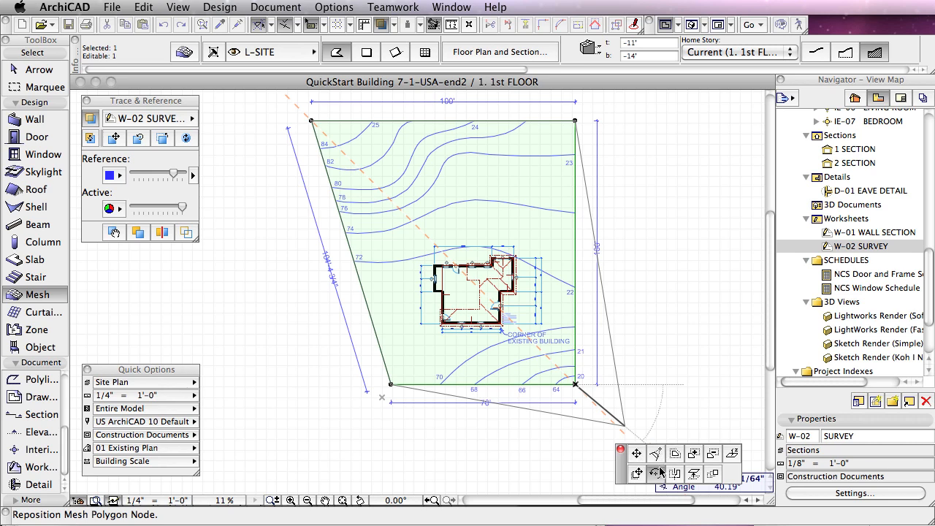
click(733, 453)
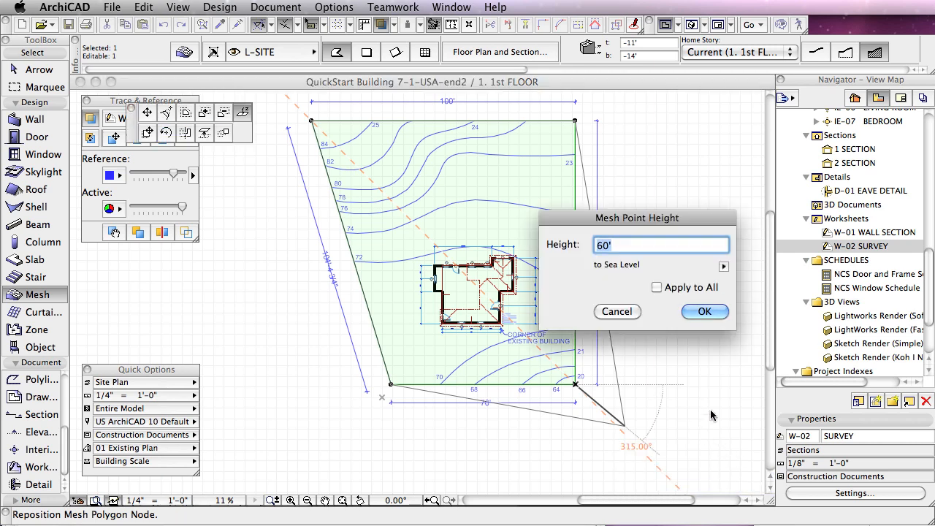
text(63)
click(723, 269)
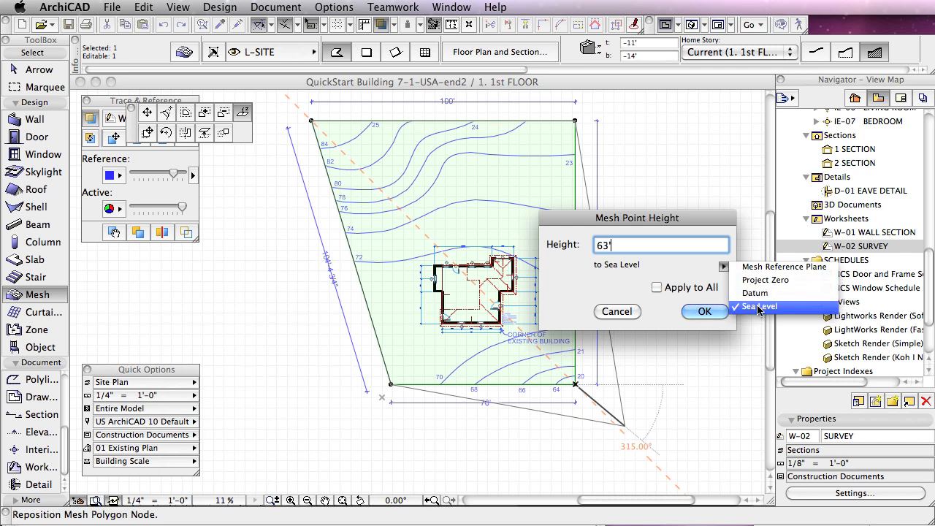
click(758, 311)
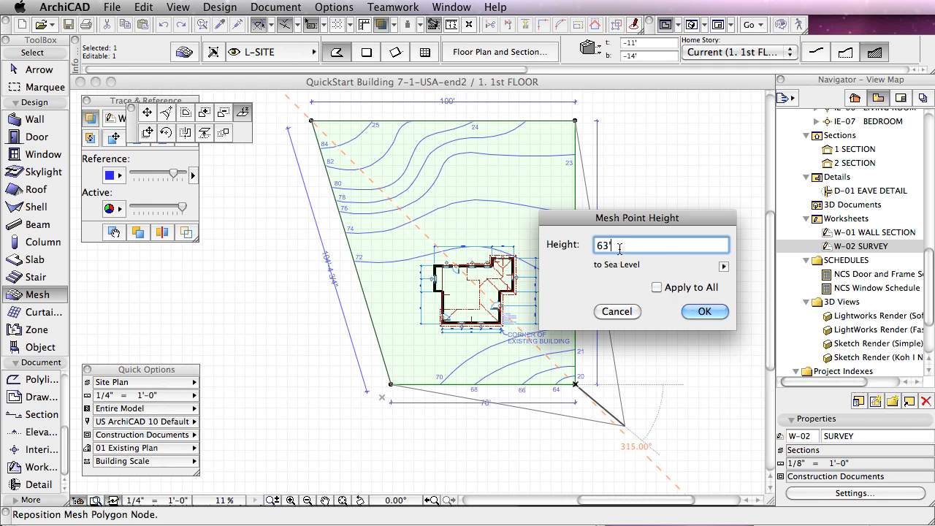
click(704, 312)
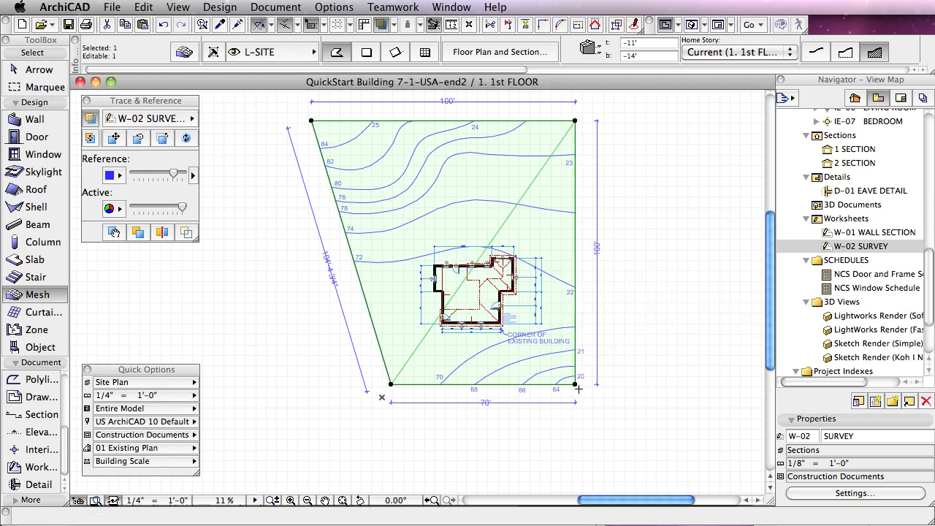
Step: Set the height of the mesh's lower-left corner point to 71' relative to Sea Level
click(391, 384)
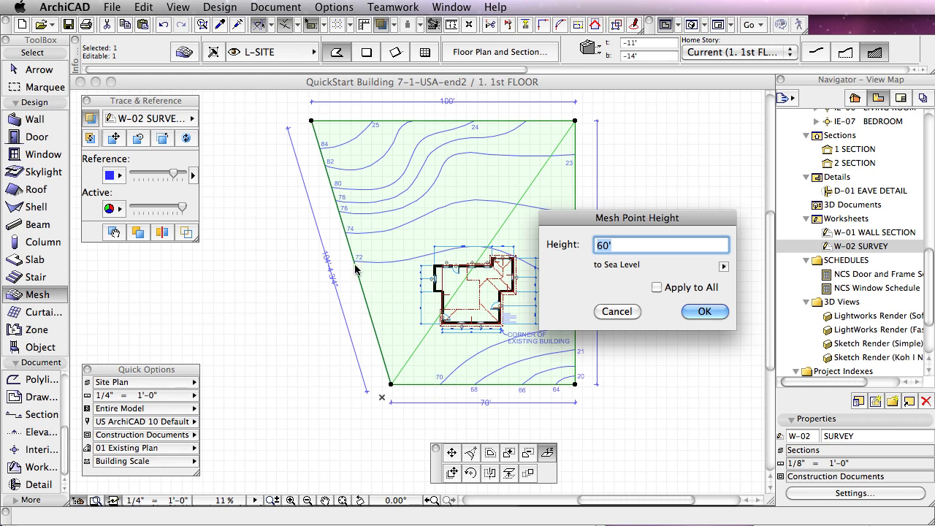
text(71')
drag(651, 224, 414, 227)
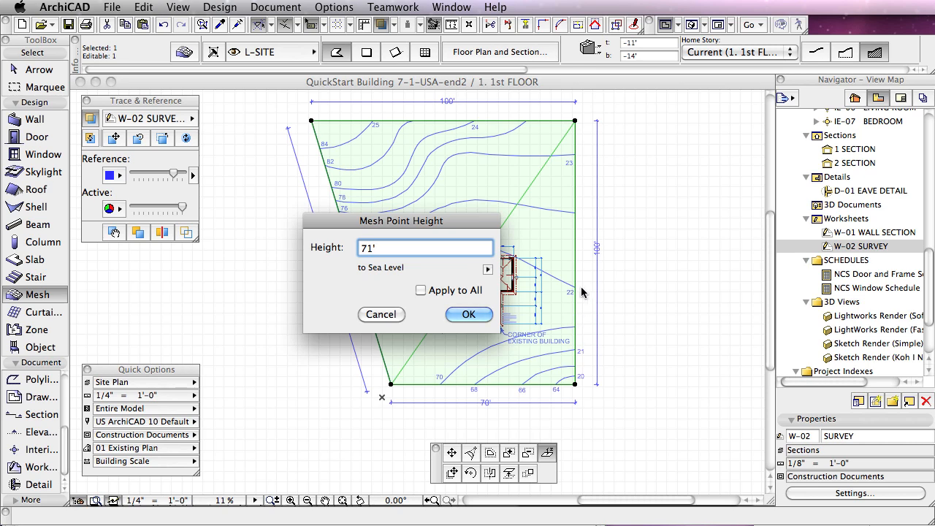
click(474, 314)
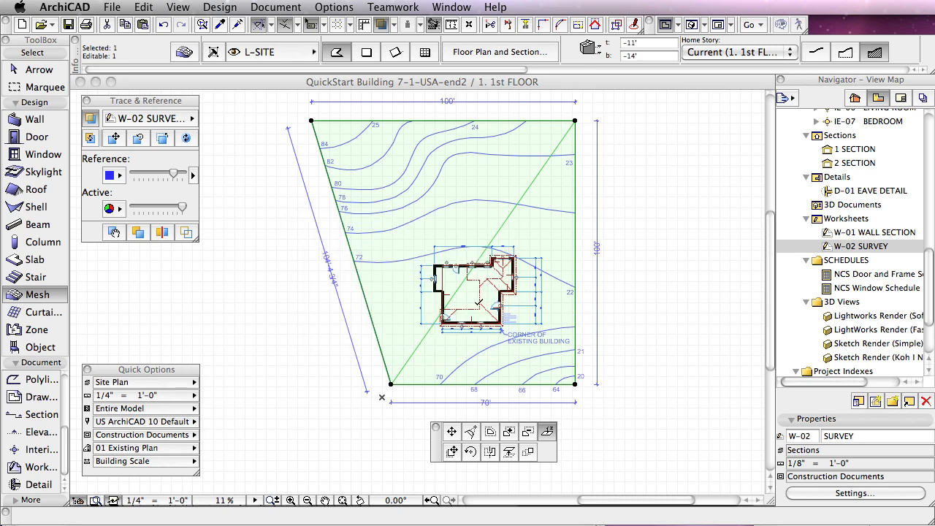
Step: Set the height of the mesh's upper-left corner point to 85' relative to Sea Level
click(313, 119)
text(8)
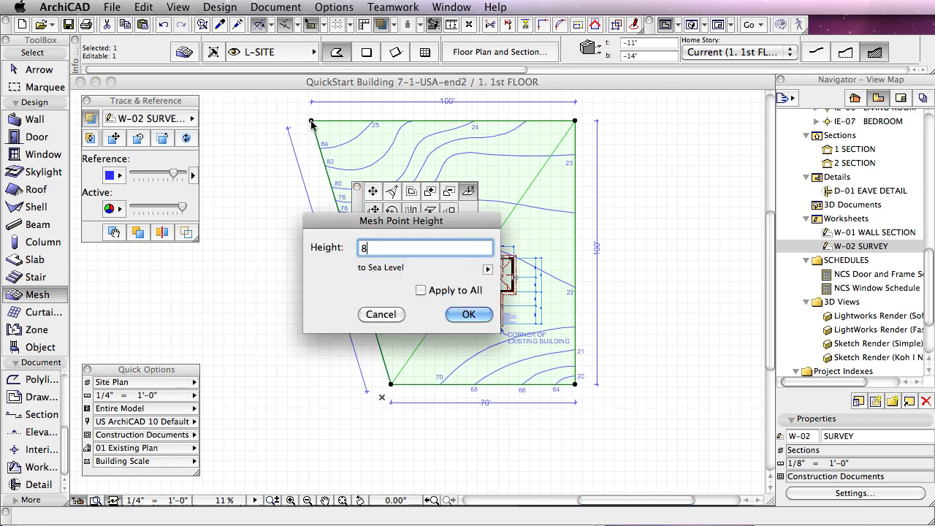
text(5)
click(466, 312)
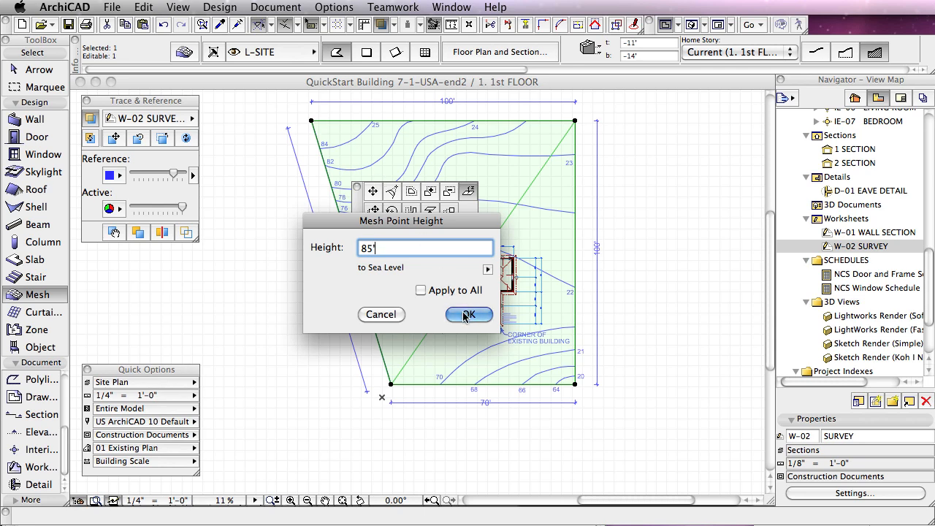
Step: Set the height of the mesh's upper-right corner point to 77' relative to Sea Level and deselect the mesh
click(575, 122)
click(575, 122)
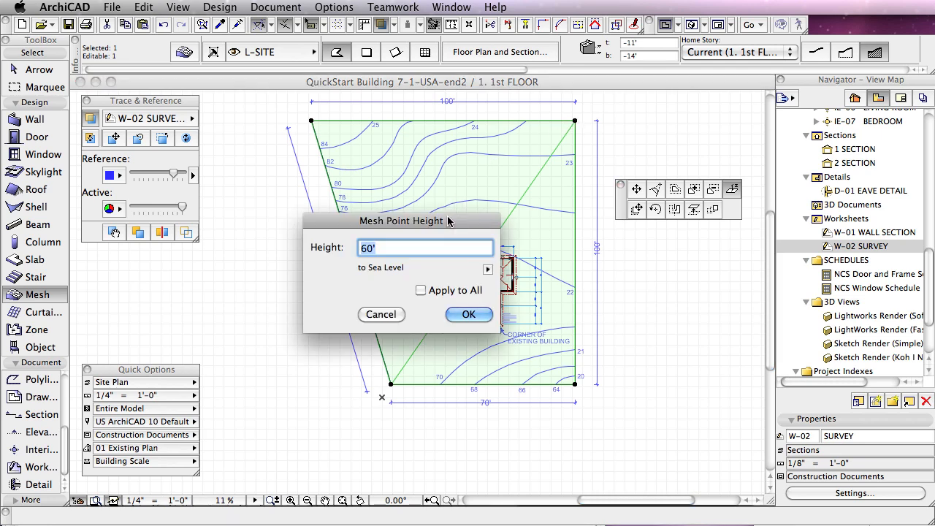
drag(448, 220, 435, 246)
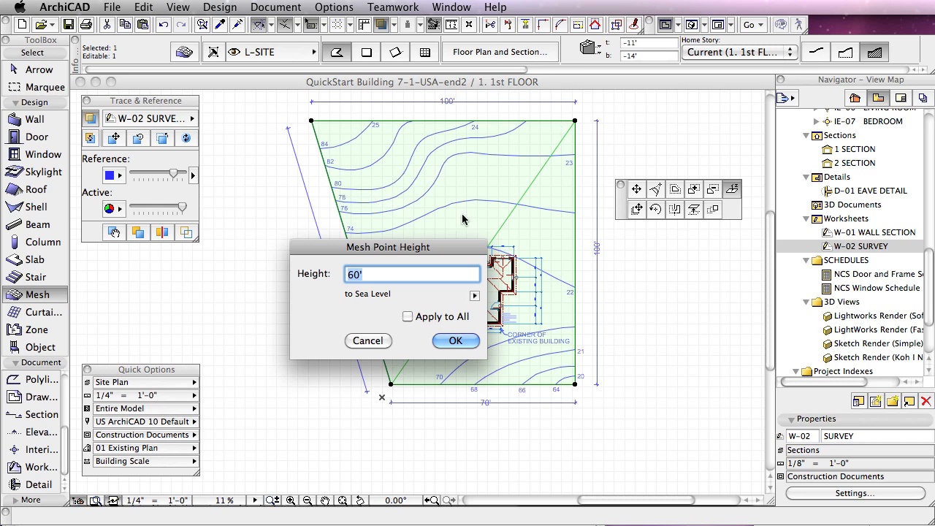
text(77')
click(454, 342)
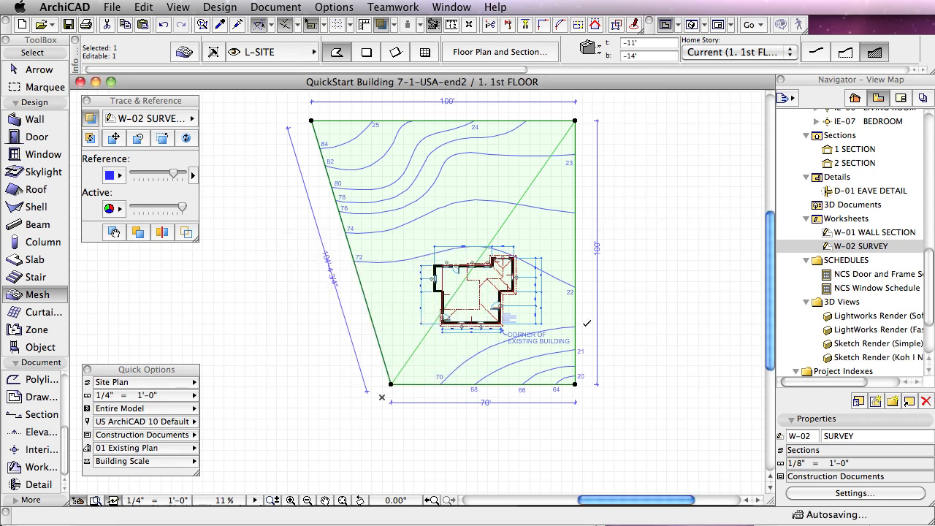
key(Escape)
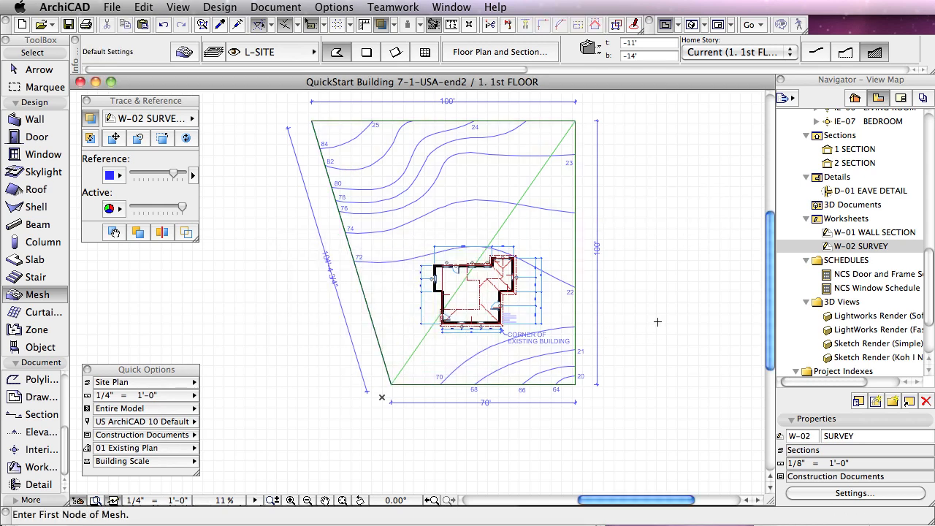
Step: Examine the mesh's slope around the house from several sides in 3D, ending on the floor plan near the lower-right property corner
key(F3)
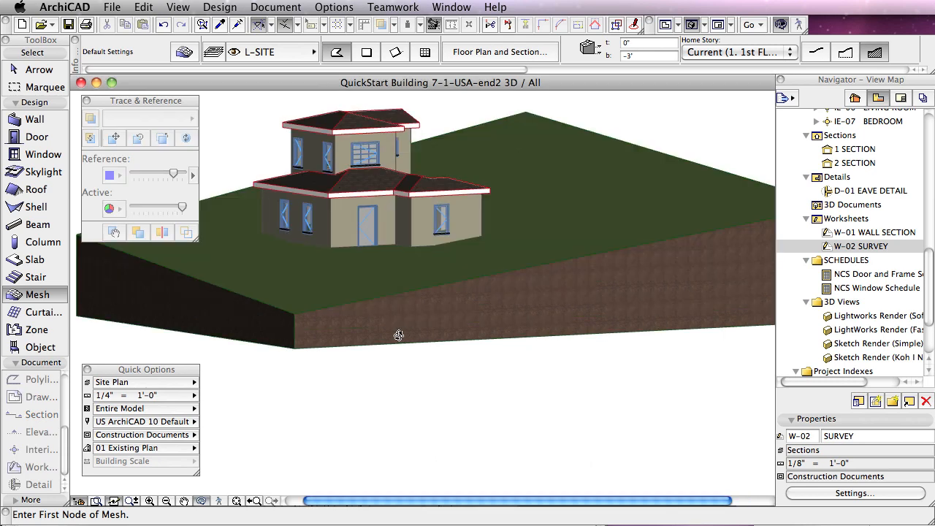
drag(295, 286, 622, 292)
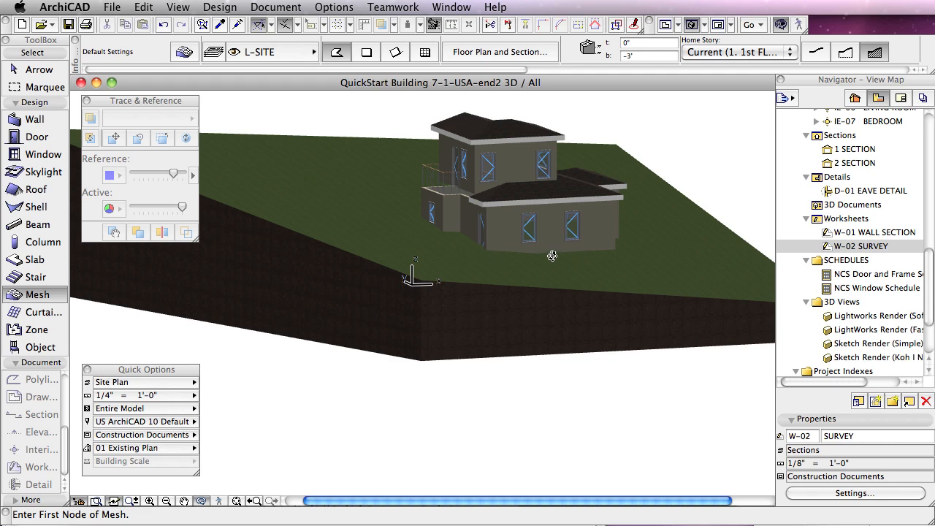
key(F2)
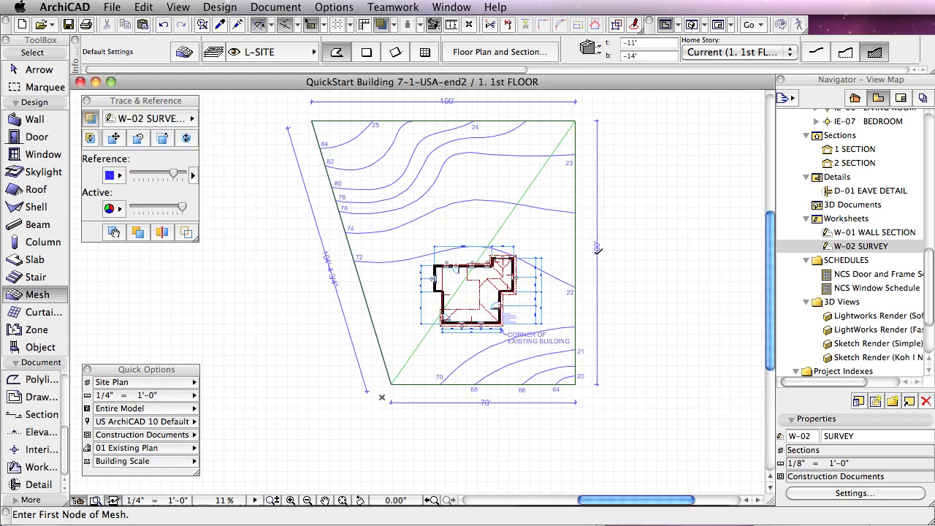
scroll(577, 367, up, 3)
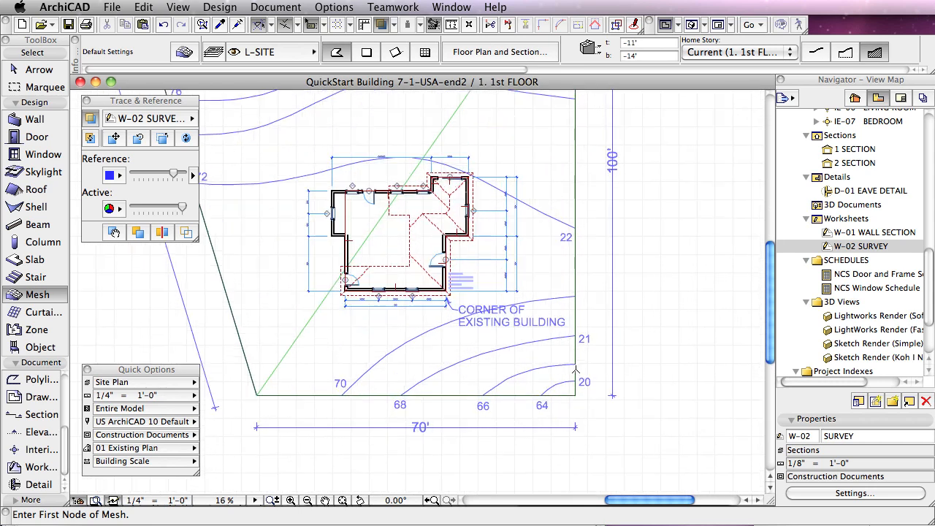
Step: Select the mesh and insert a new node on its lower edge where the 70 contour meets it
click(575, 396)
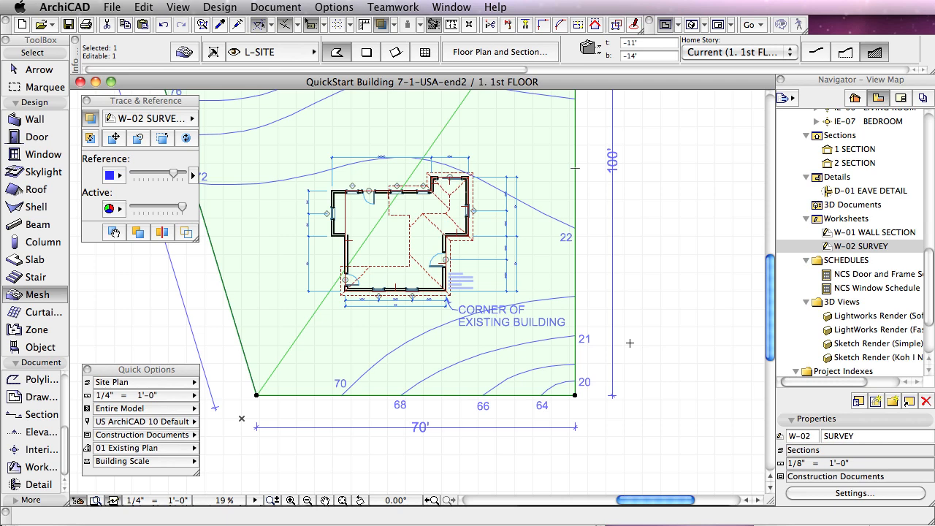
middle_drag(630, 343, 699, 414)
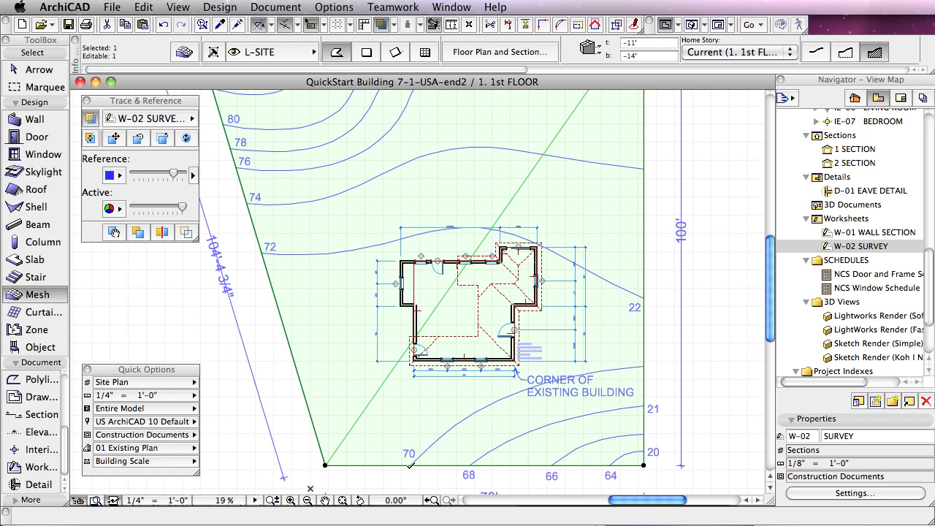
click(411, 464)
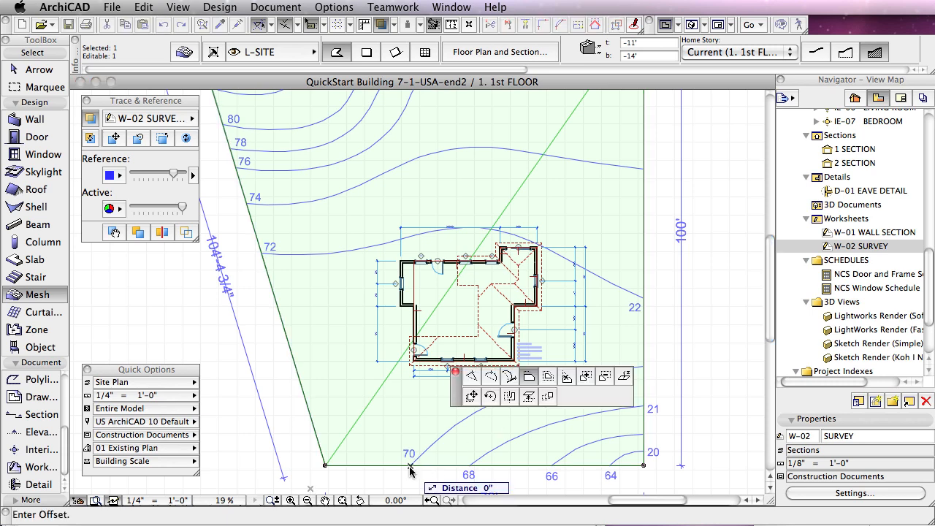
click(473, 378)
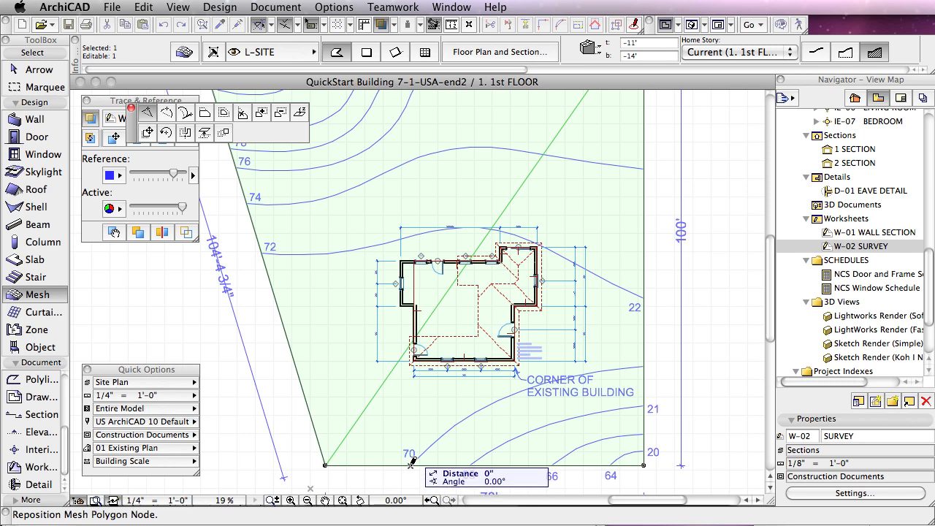
click(410, 463)
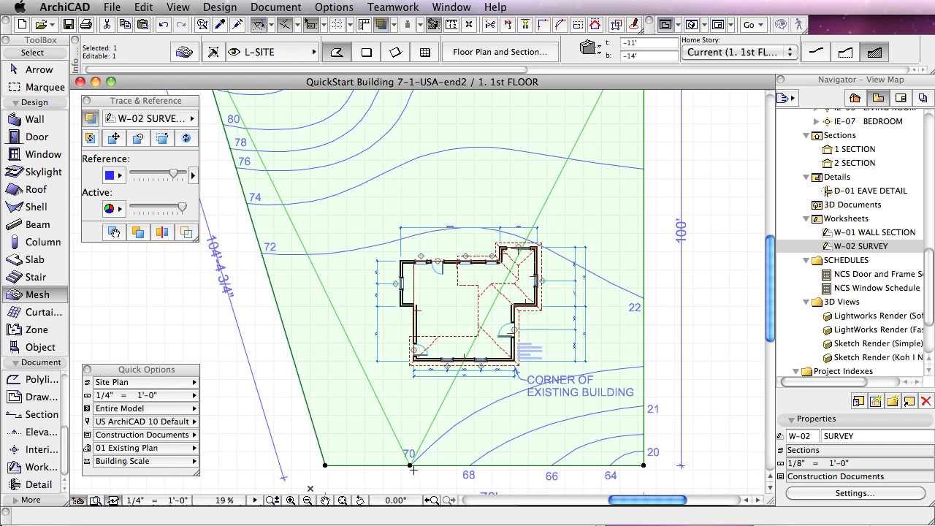
Step: Insert a node on the mesh's right edge at the 70 contour and set its height to 70' relative to Sea Level
click(645, 363)
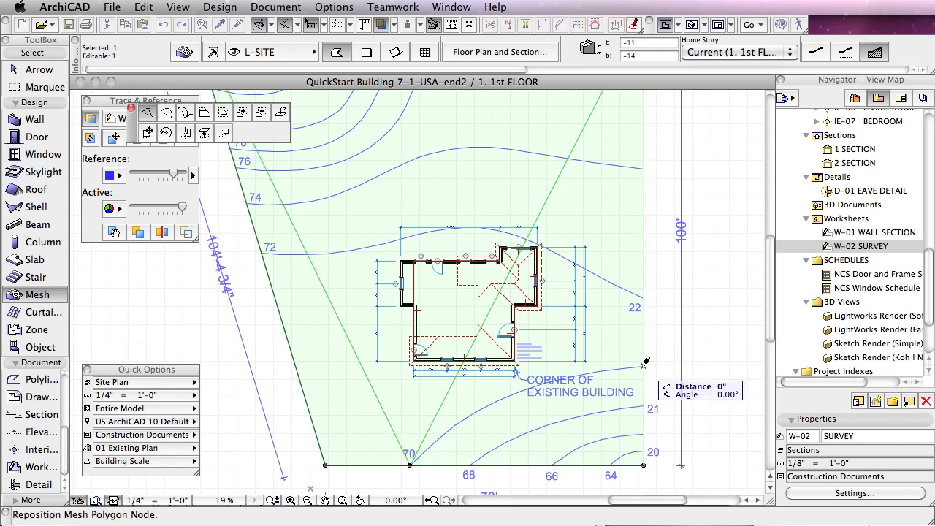
click(645, 364)
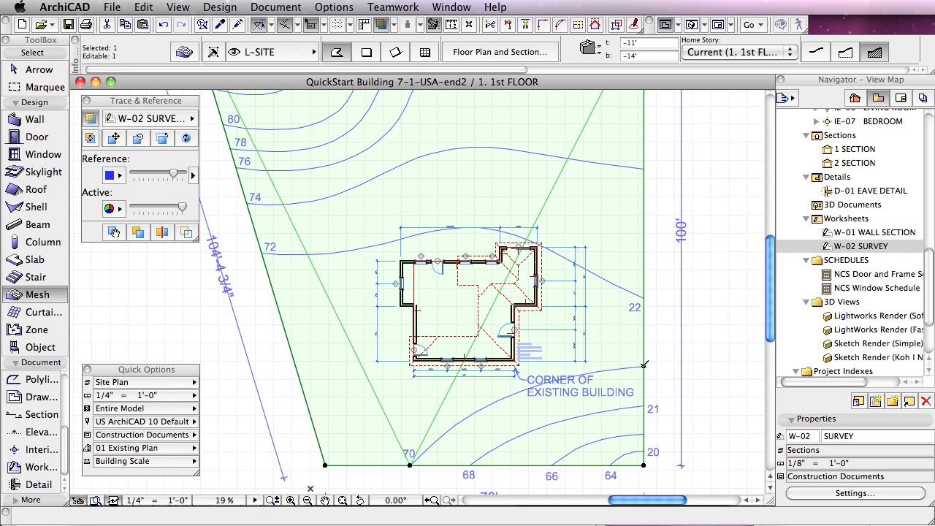
click(644, 363)
click(593, 436)
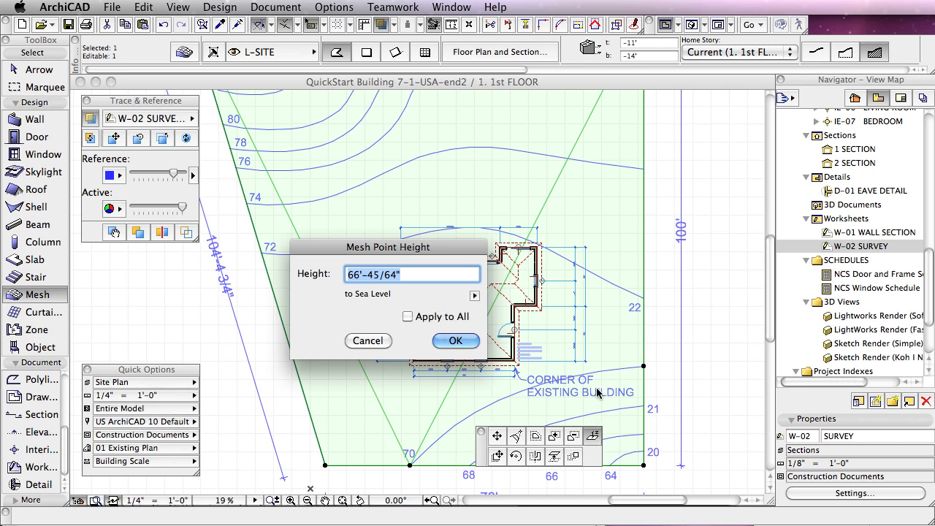
text(70)
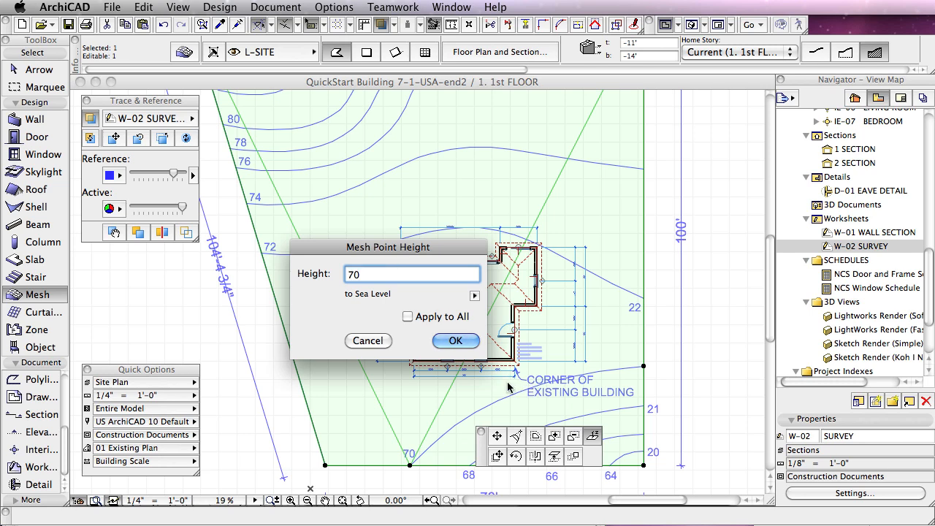
text(')
click(448, 342)
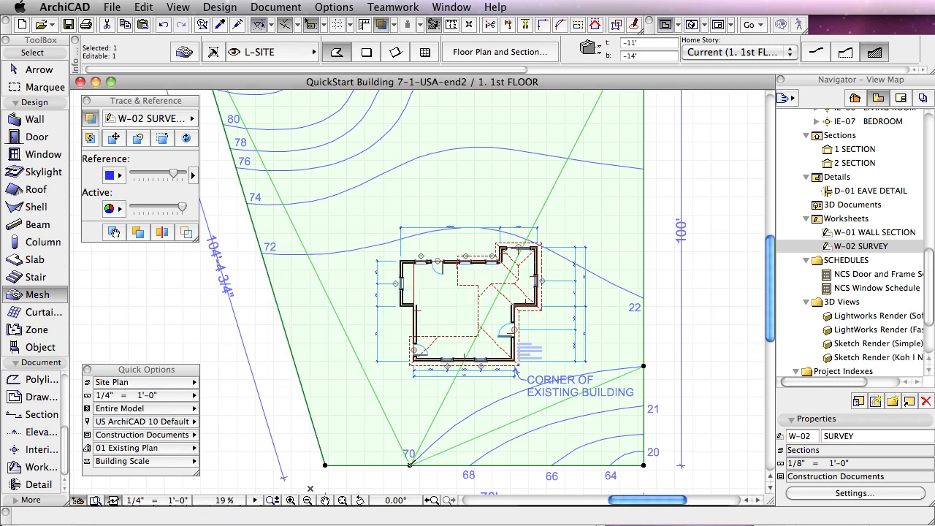
Step: Set the height of the lower-edge node at the 70 contour to 70' relative to Sea Level
click(410, 465)
click(512, 385)
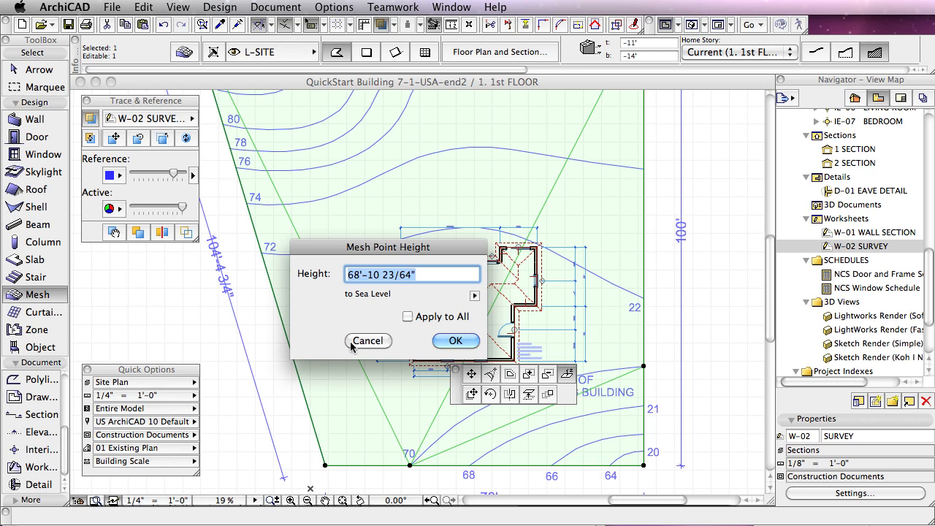
text(70)
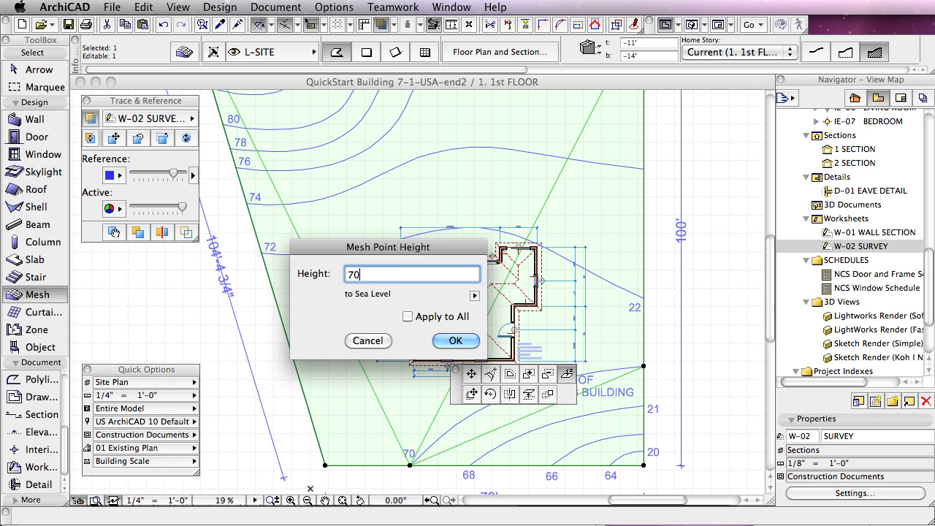
text(')
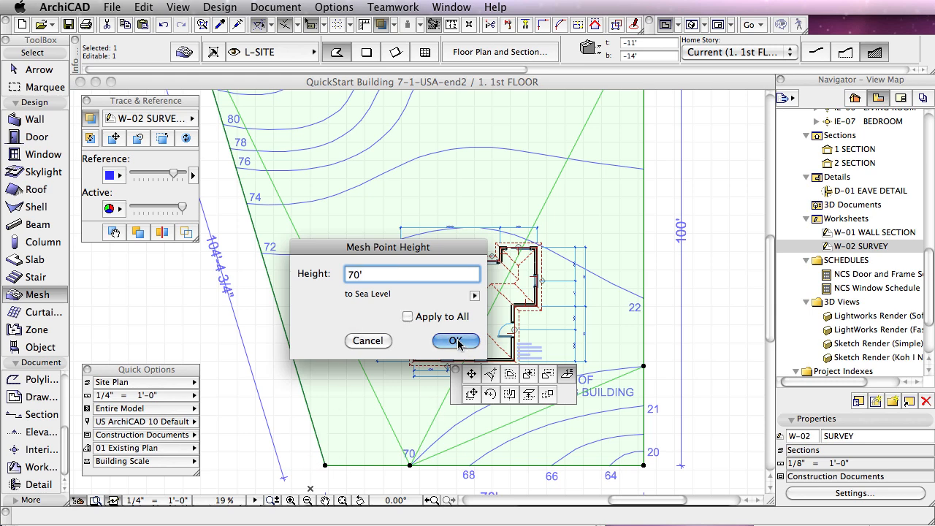
click(456, 342)
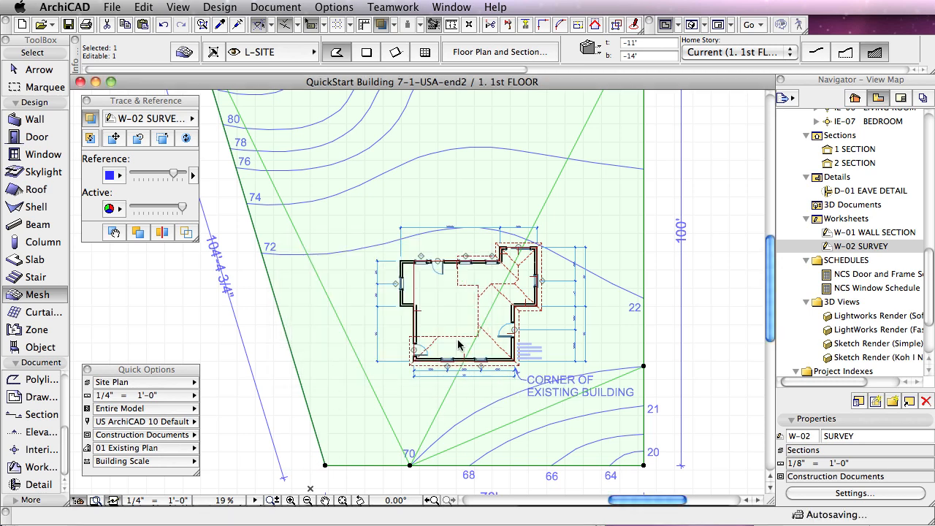
Step: Insert nodes on the mesh's right and left edges where both ends of the 72 contour meet them
click(643, 295)
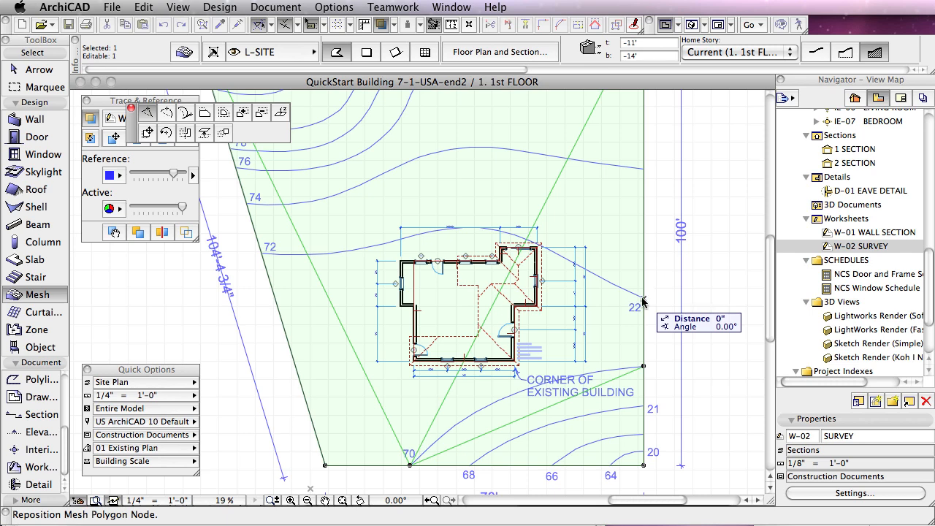
click(642, 297)
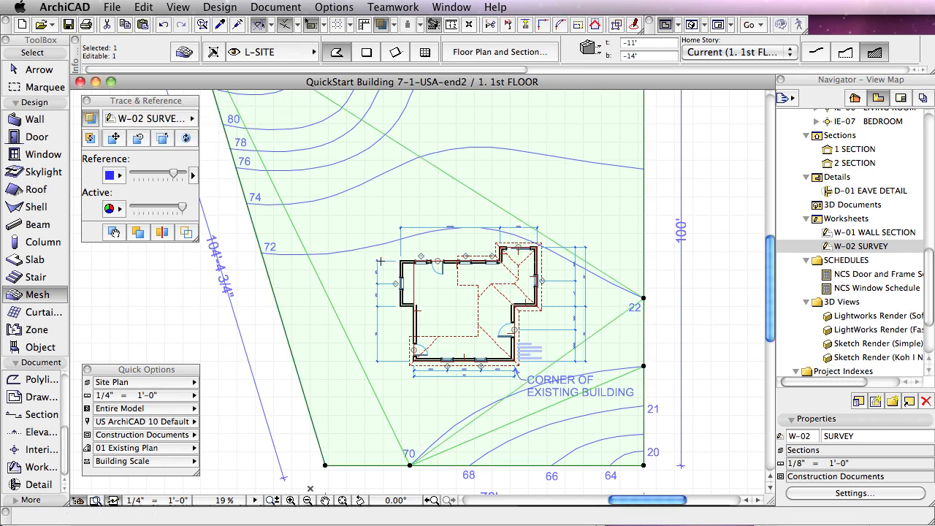
click(262, 250)
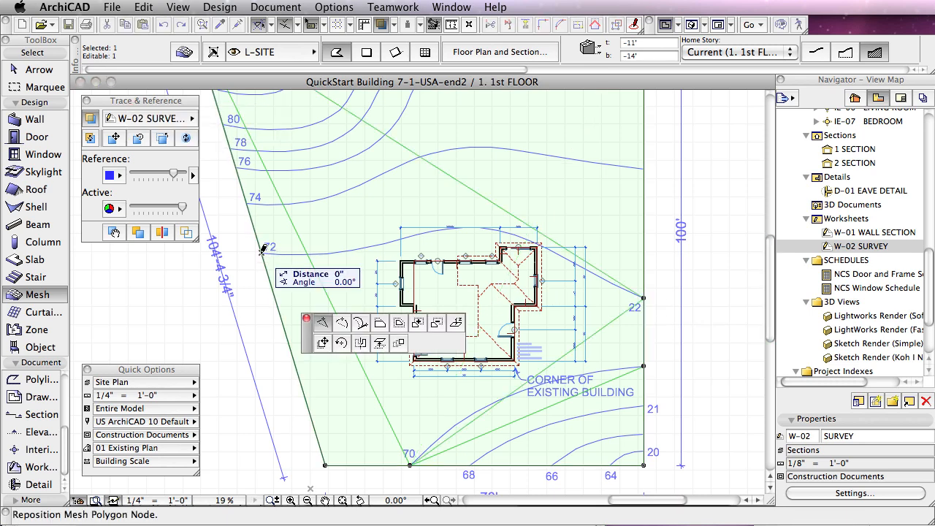
click(261, 253)
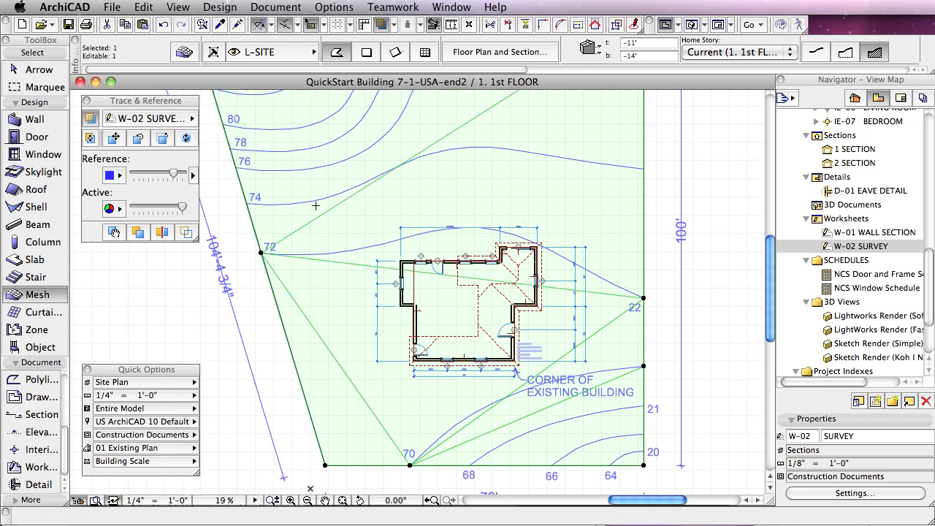
Step: Set the height of the left-edge node at the 72 contour to 72' relative to Sea Level
click(261, 253)
drag(336, 247, 289, 309)
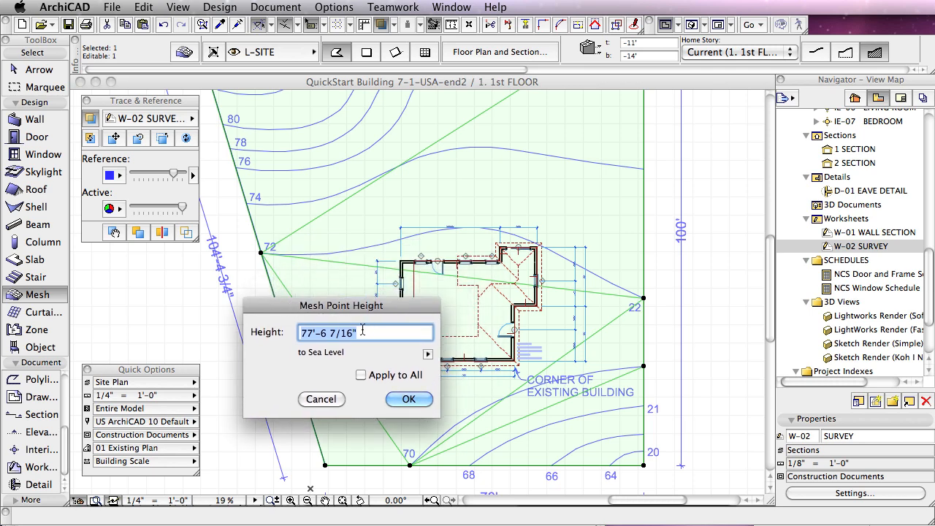
text(72)
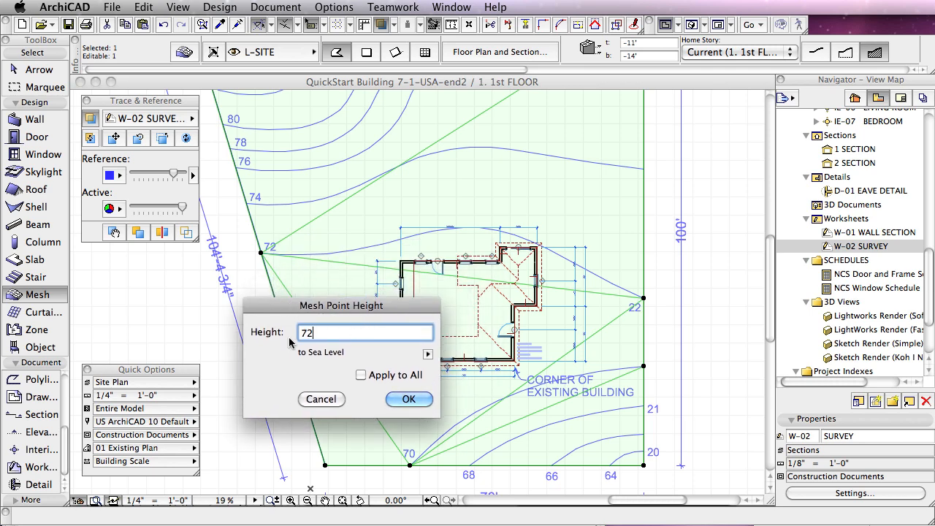
text(')
click(408, 398)
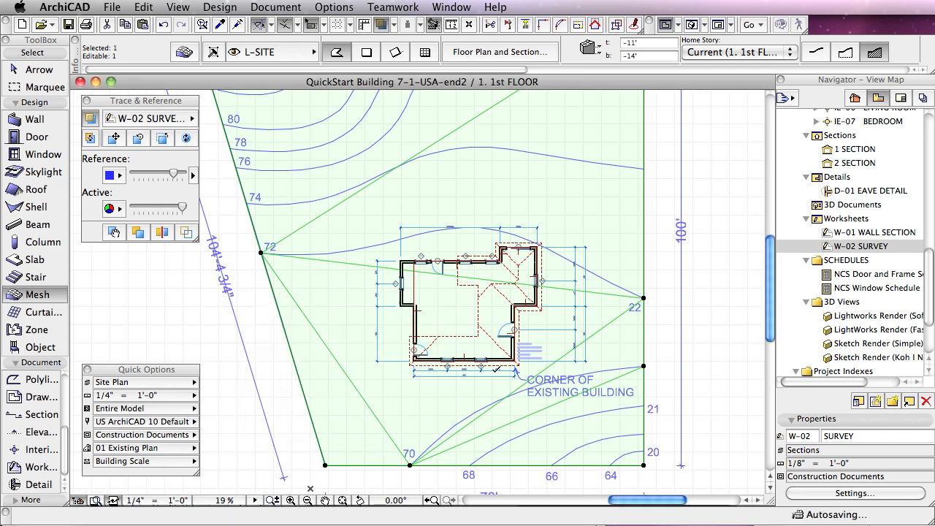
Step: Set the right-edge node at the 72 contour to 72 feet relative to Sea Level and deselect the mesh
click(643, 298)
click(644, 298)
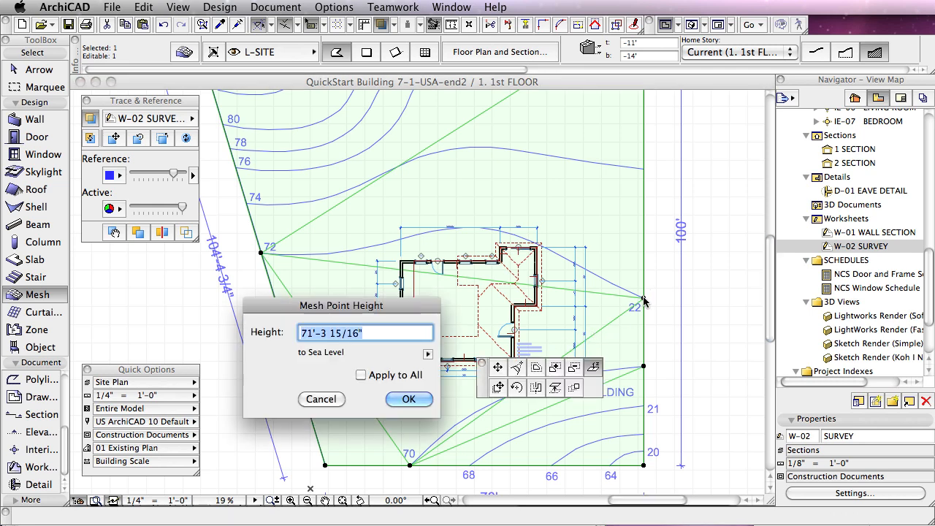
text(72)
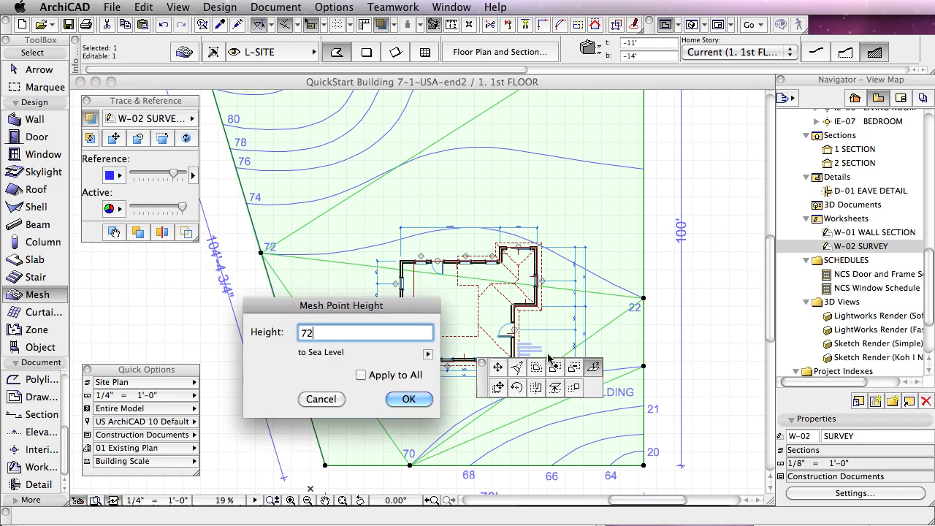
click(424, 398)
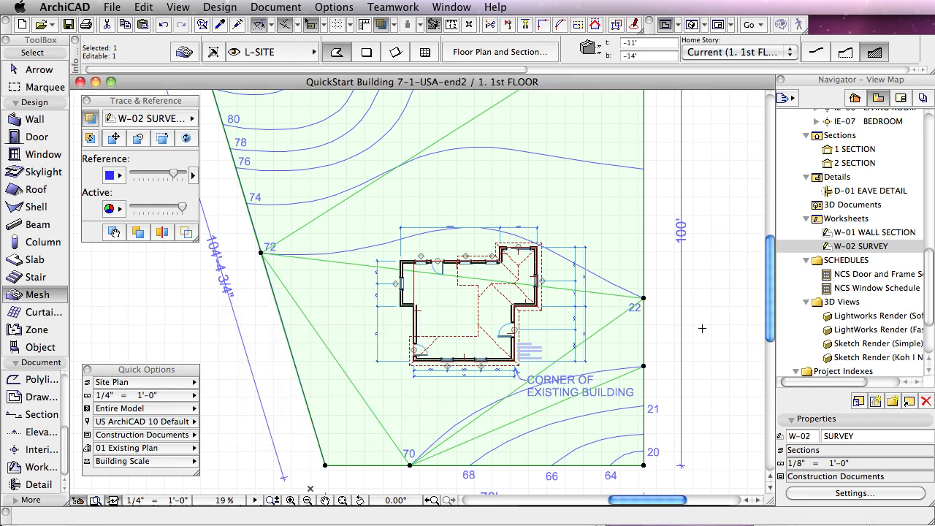
key(Escape)
Step: Examine the mesh's slope and edge points around the house in 3D, ending on the floor plan
key(F3)
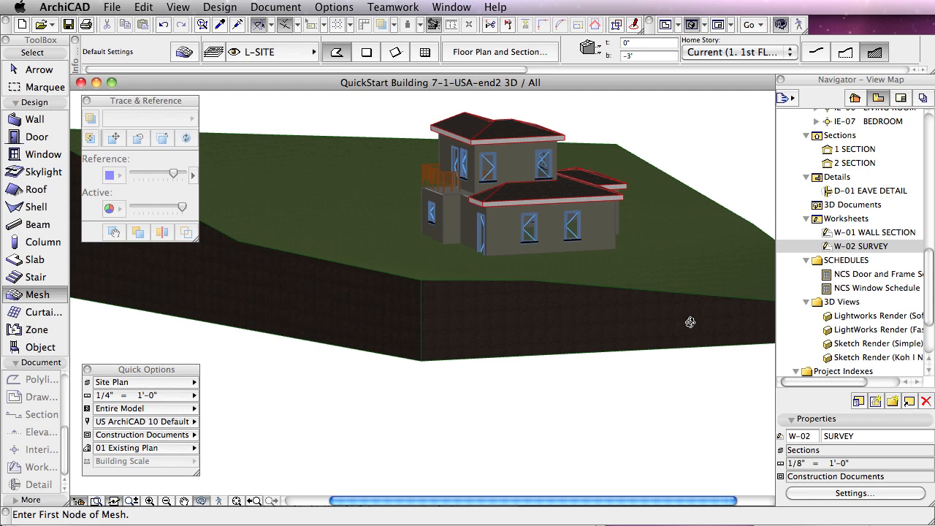
shift+middle_drag(691, 322, 586, 355)
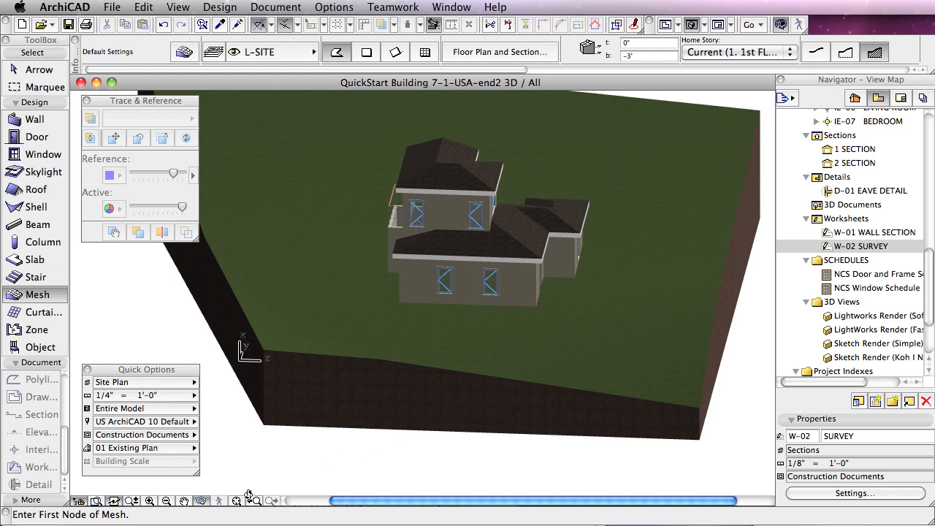
click(204, 502)
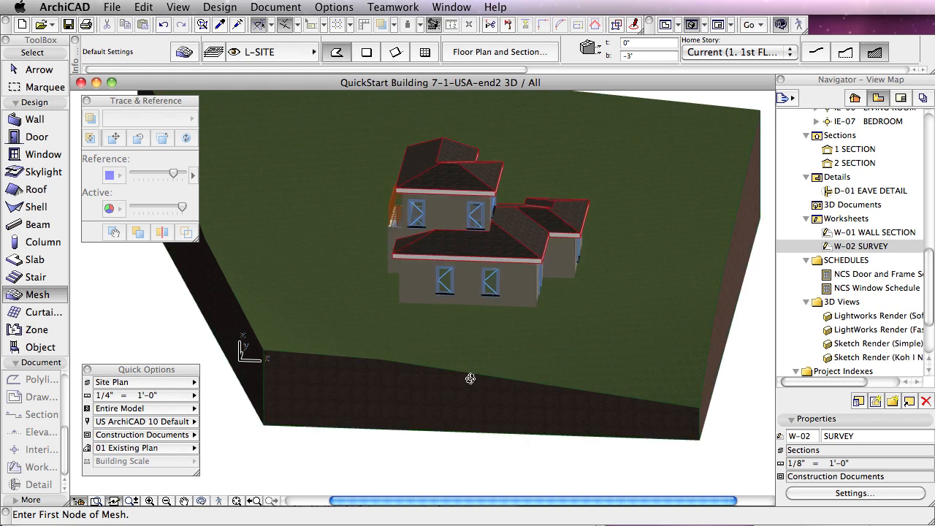
shift+click(588, 357)
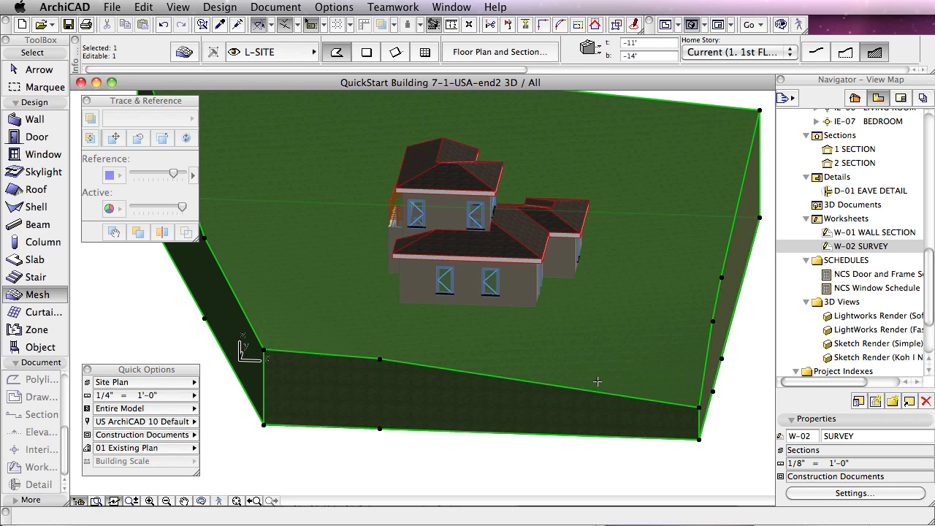
key(F2)
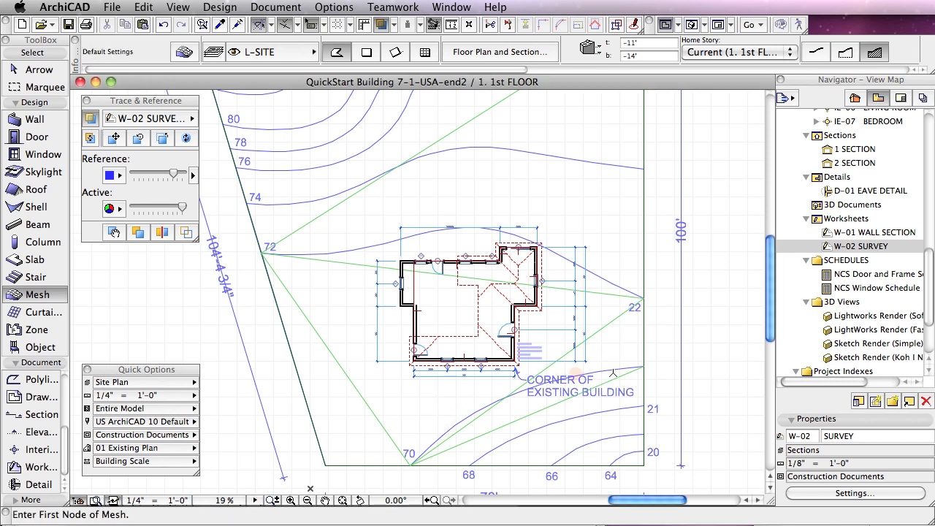
Step: Select the terrain mesh and trace the 70 contour from edge to edge, adding new points fitted to user ridges
click(645, 468)
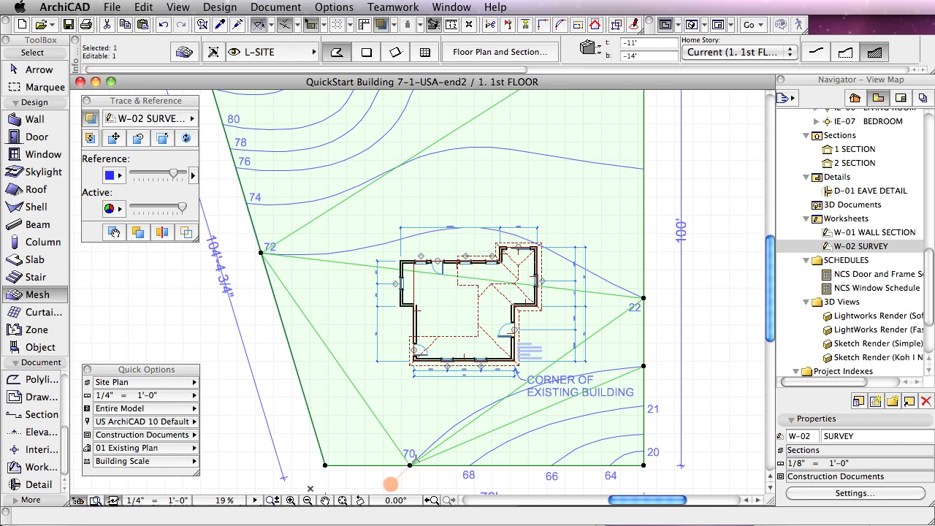
click(410, 465)
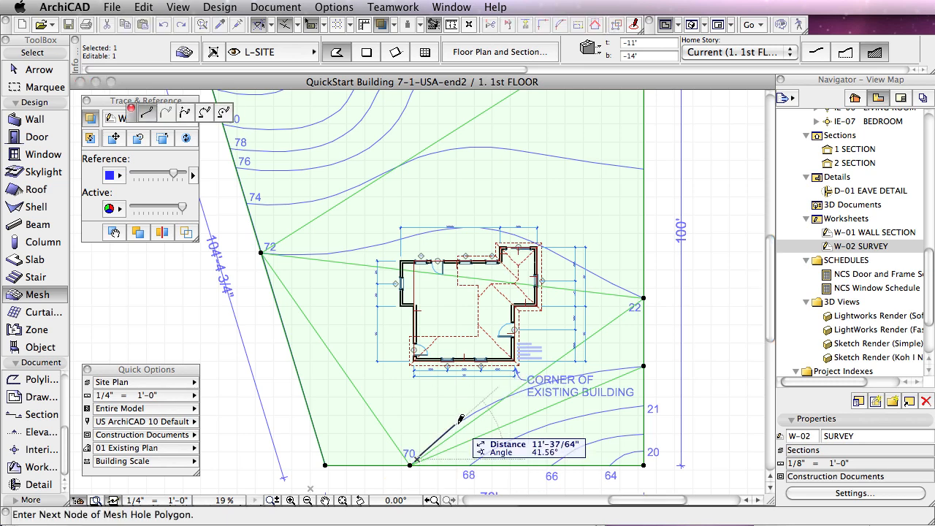
click(521, 389)
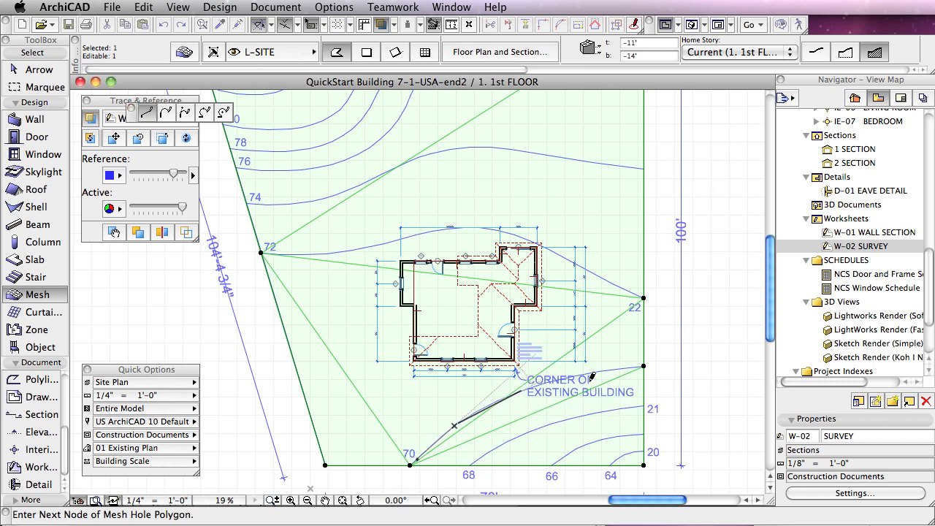
click(598, 372)
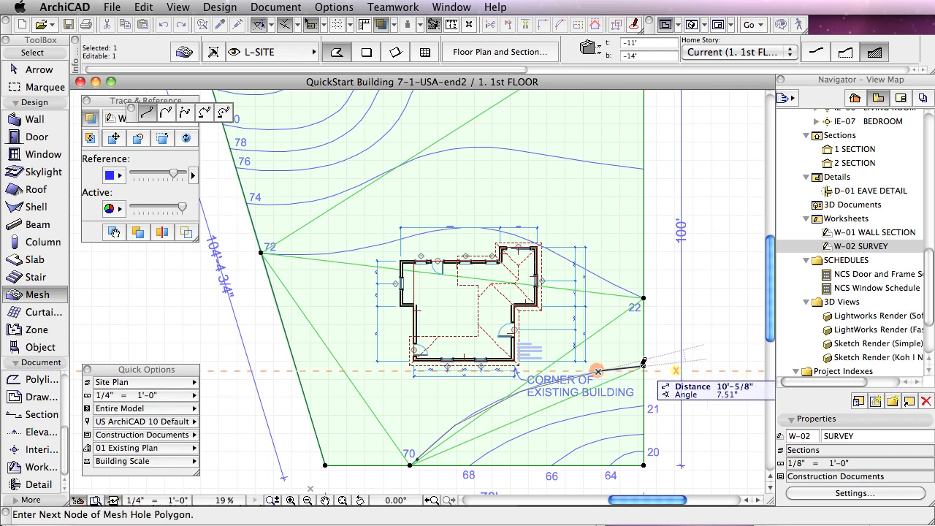
click(644, 362)
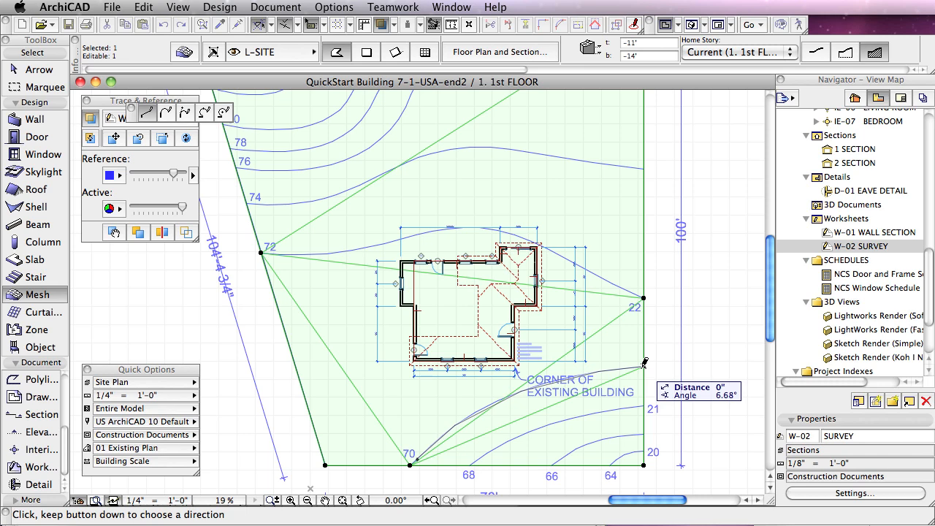
click(645, 362)
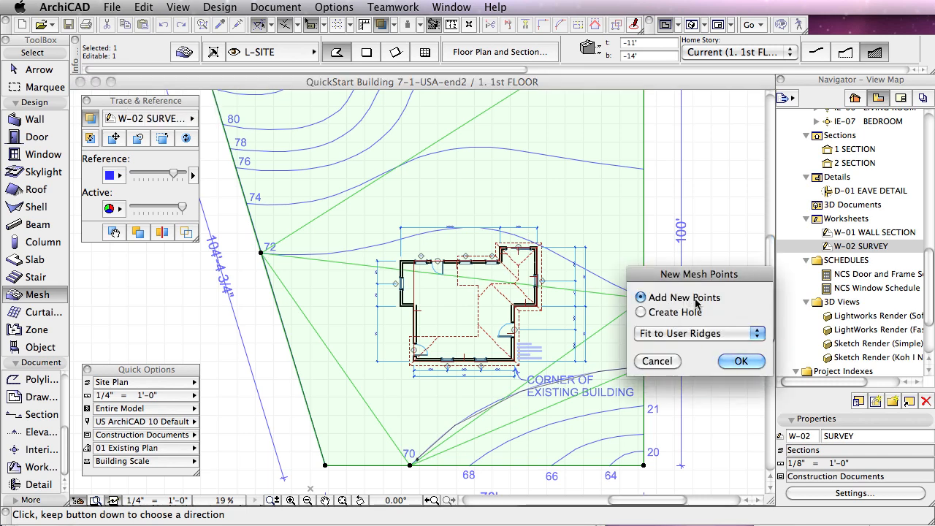
click(737, 364)
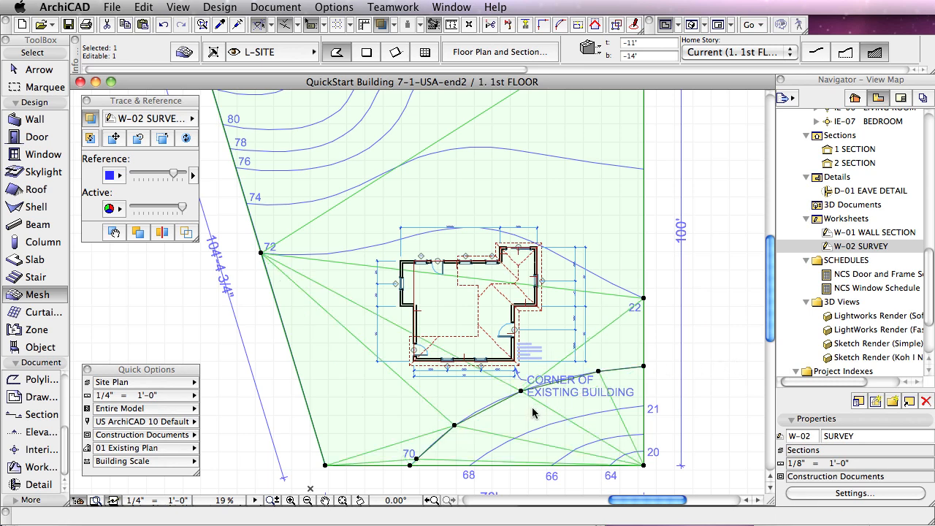
Step: Set the height of the points along the 70 contour line to 70' relative to Sea Level, applied to all
click(454, 424)
click(553, 354)
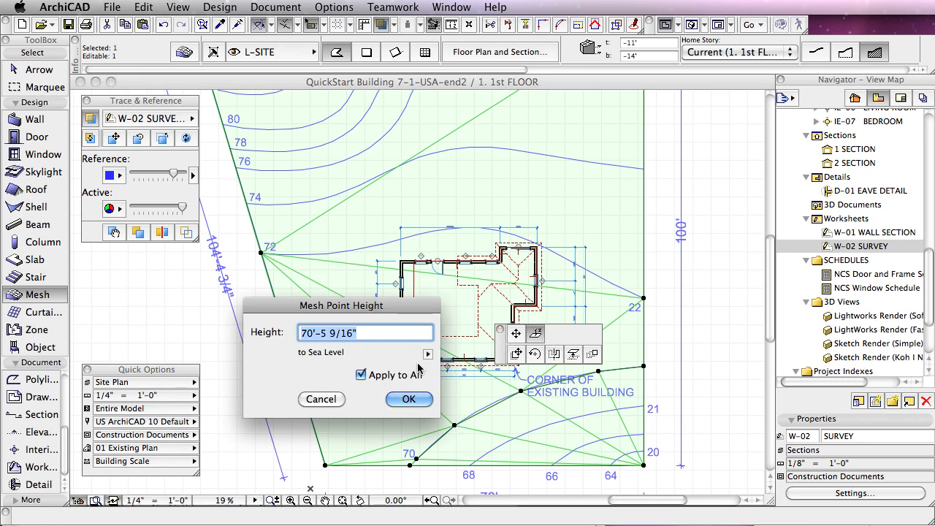
text(7)
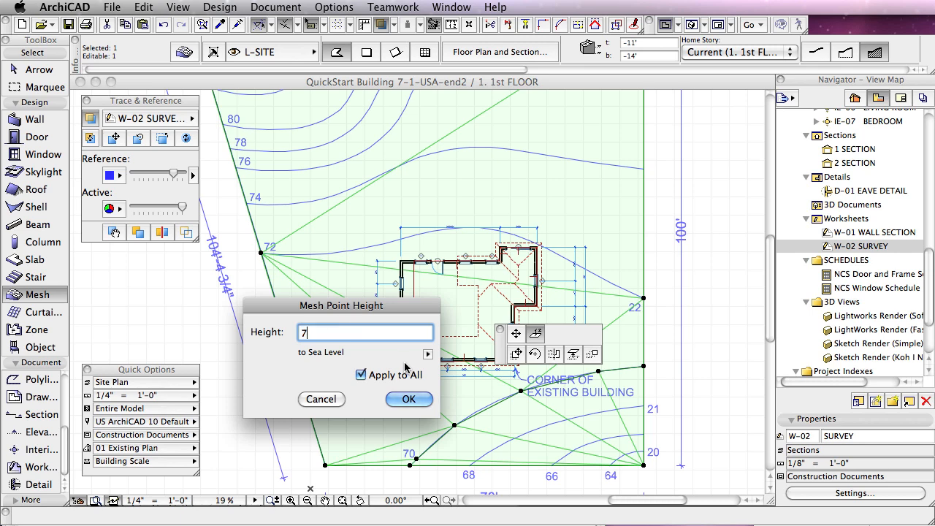
text(0')
click(409, 399)
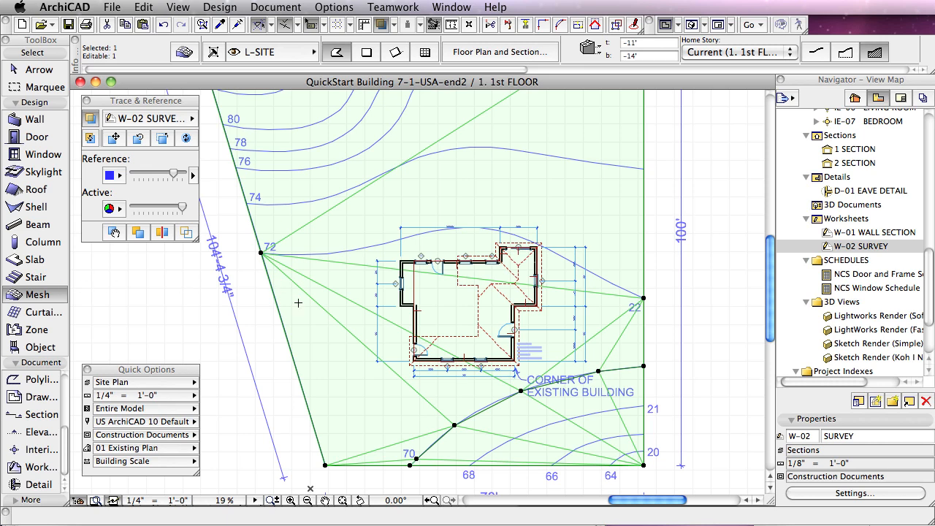
Step: Trace the 72 contour across the mesh to the node on the opposite edge, adding new points fitted to user ridges
click(276, 254)
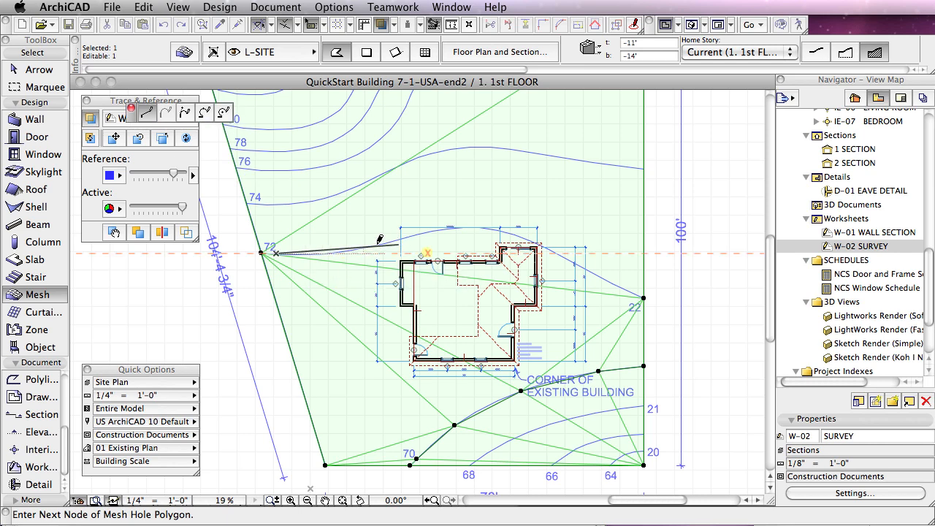
click(327, 254)
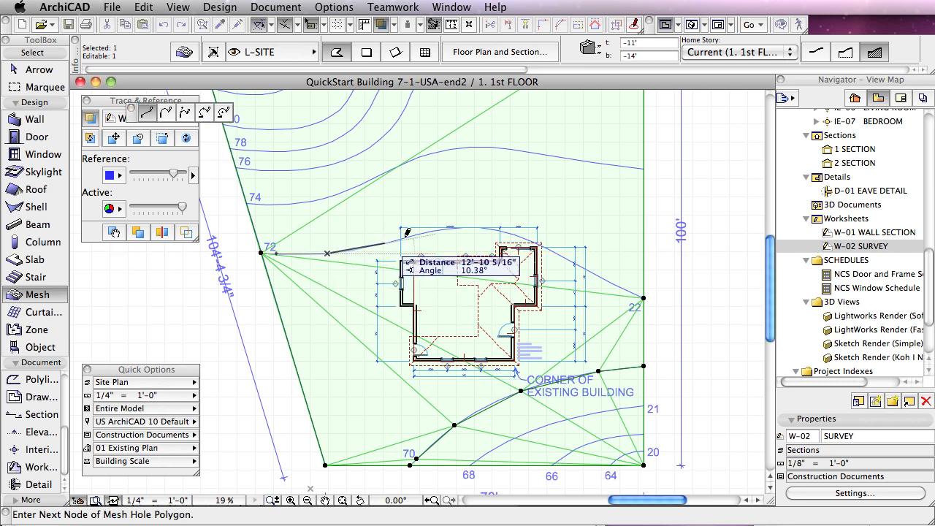
click(385, 244)
click(450, 228)
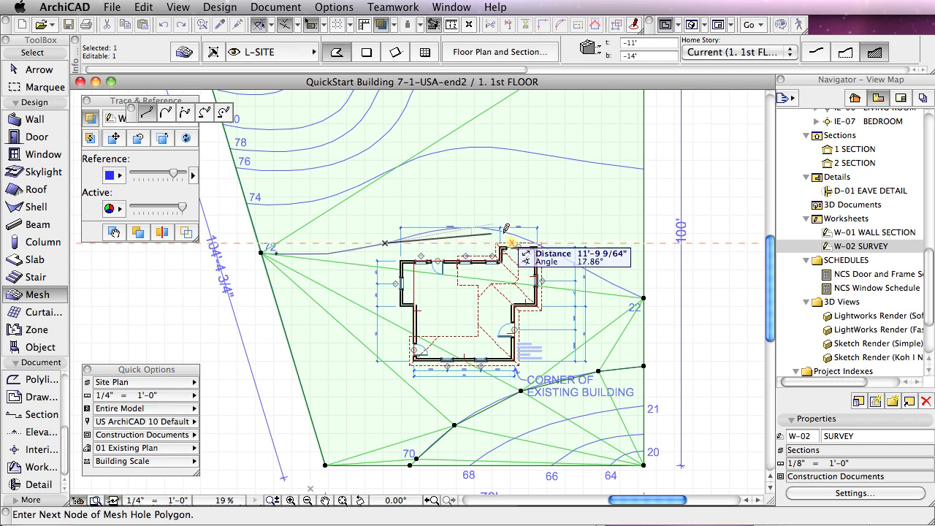
click(569, 260)
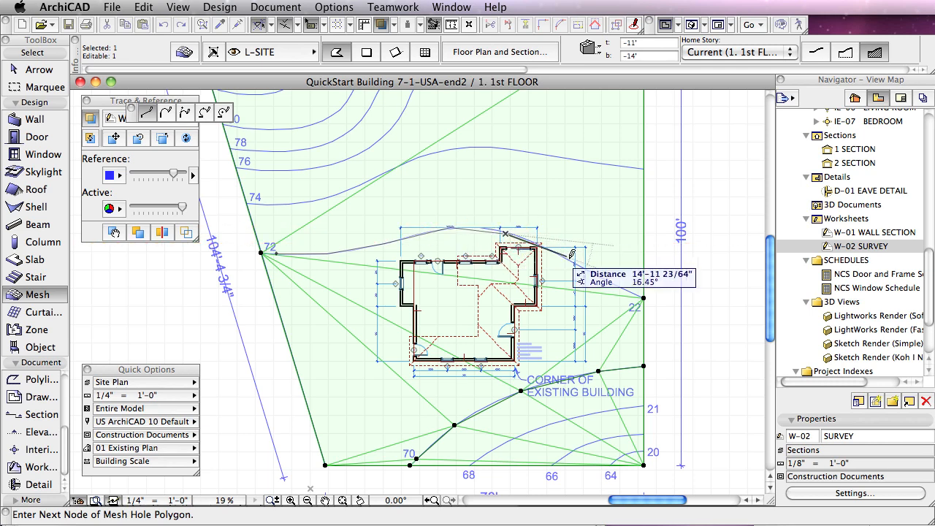
click(644, 296)
click(643, 296)
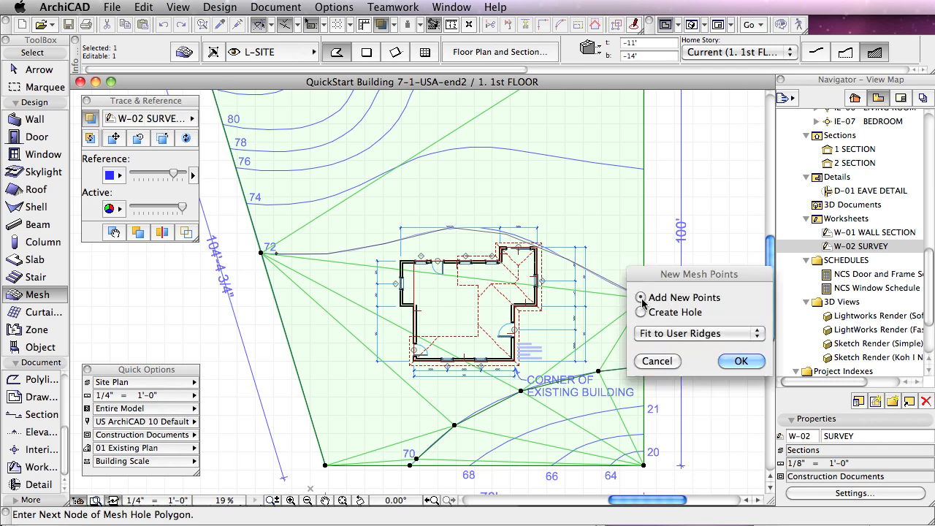
click(737, 360)
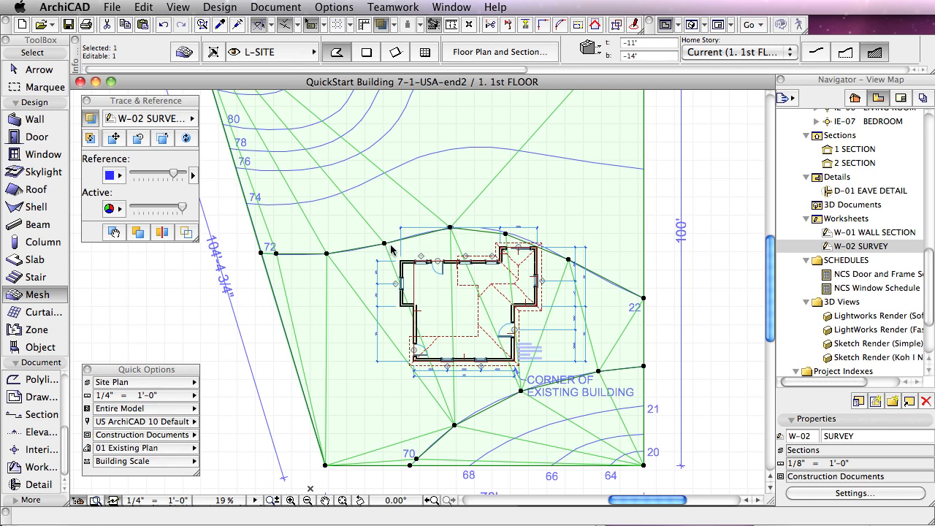
Step: Set the points along the 72 contour line to 72' relative to Sea Level, applied to all
click(385, 241)
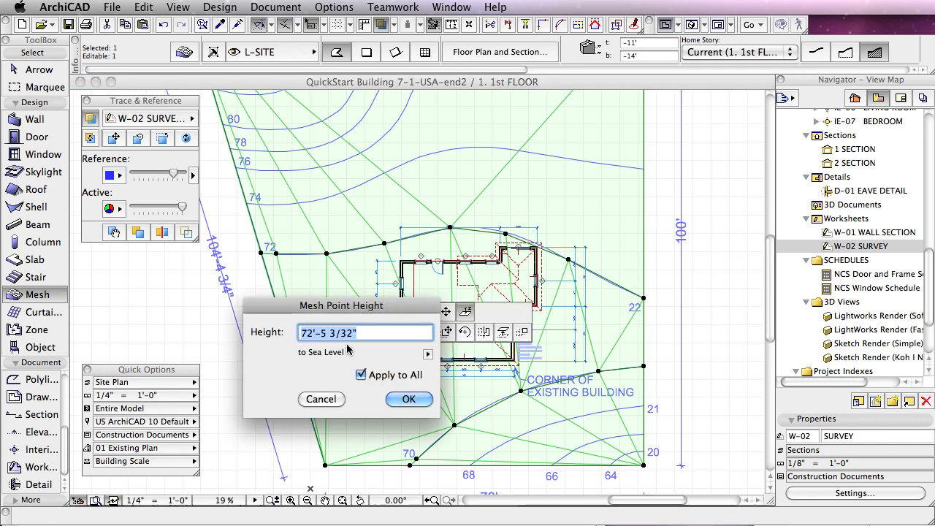
text(72)
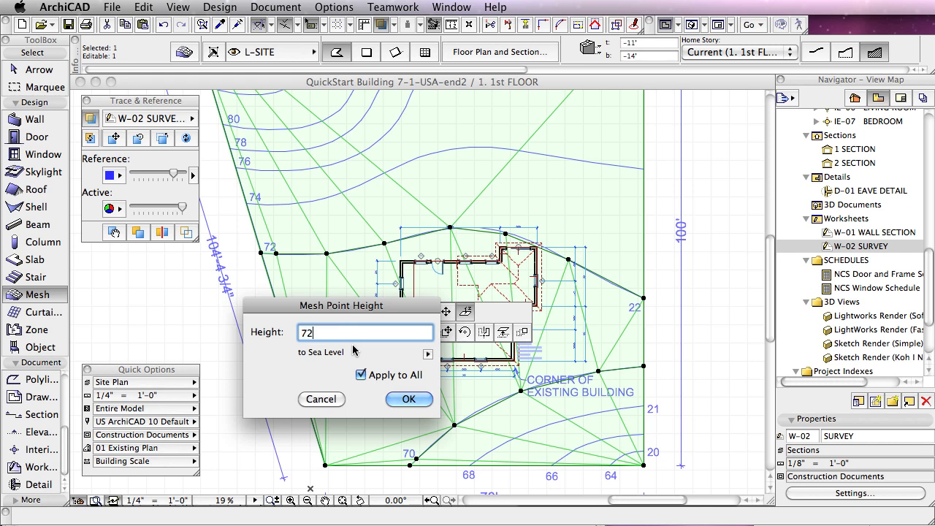
click(407, 400)
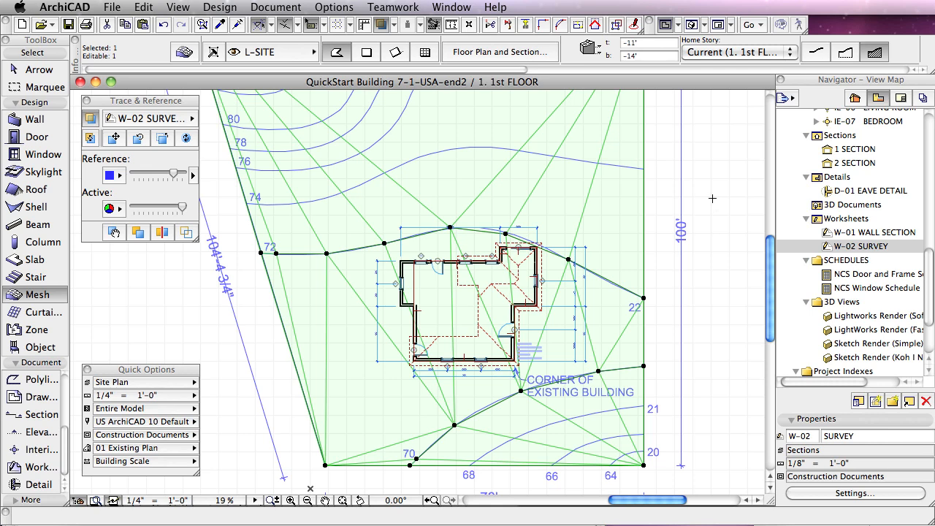
Step: Examine the terrain around the house in 3D from a low side angle, ending on the floor plan
key(F3)
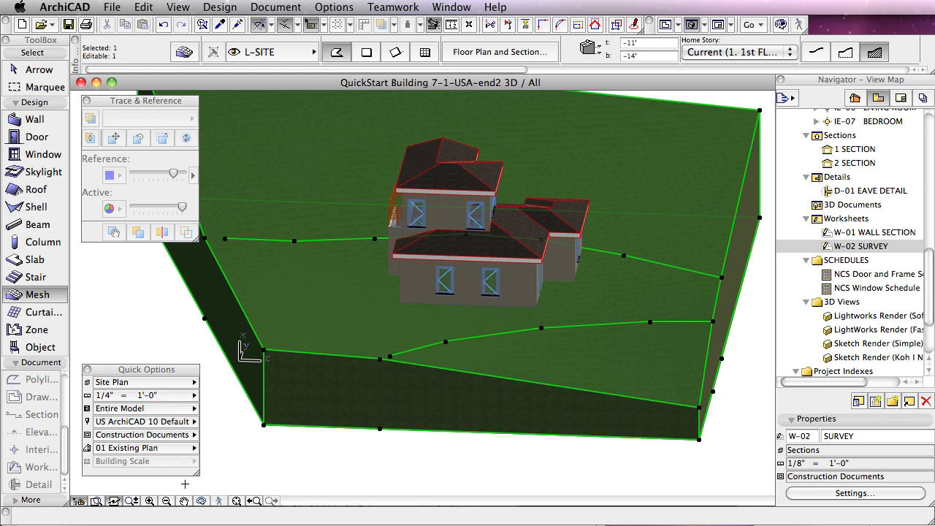
click(202, 501)
drag(447, 414, 718, 385)
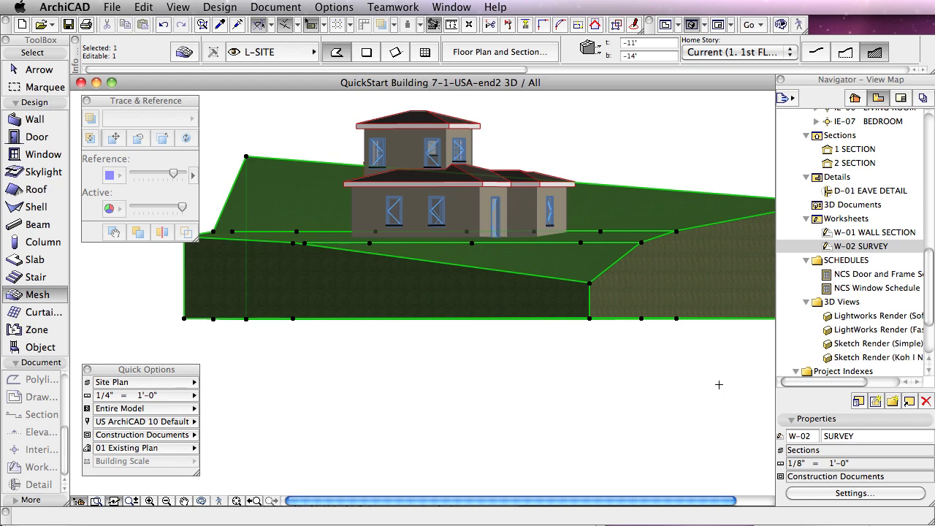
key(F2)
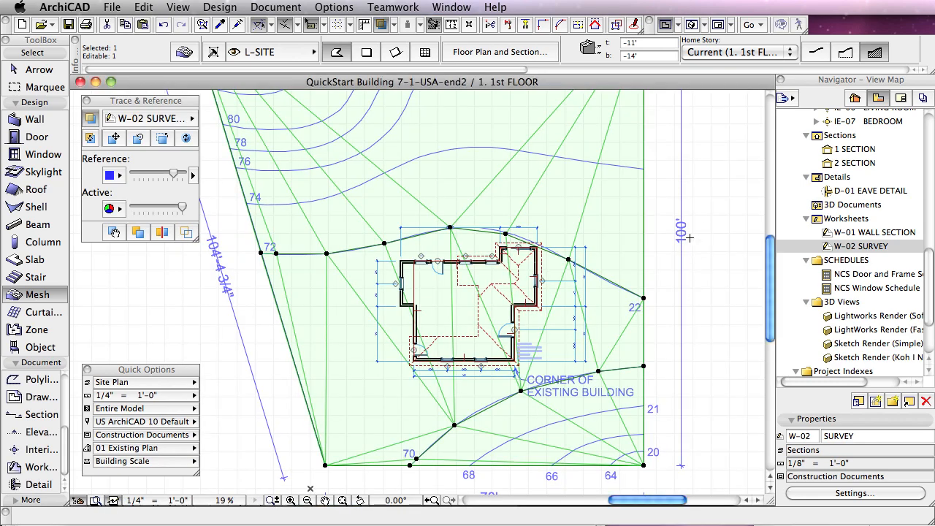
Step: Insert nodes on the mesh's left and top edges where both ends of the 80 contour meet them
scroll(766, 247, up, 1)
drag(770, 254, 770, 213)
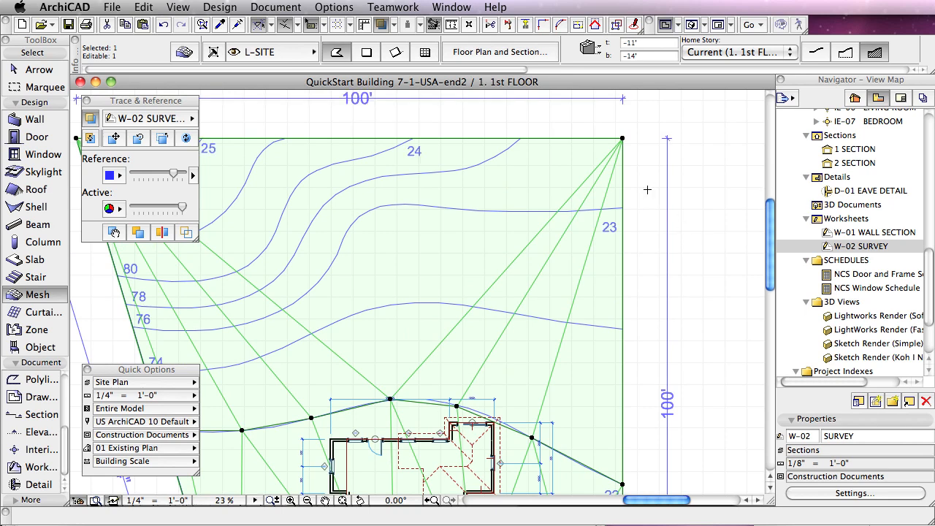
middle_drag(647, 190, 739, 185)
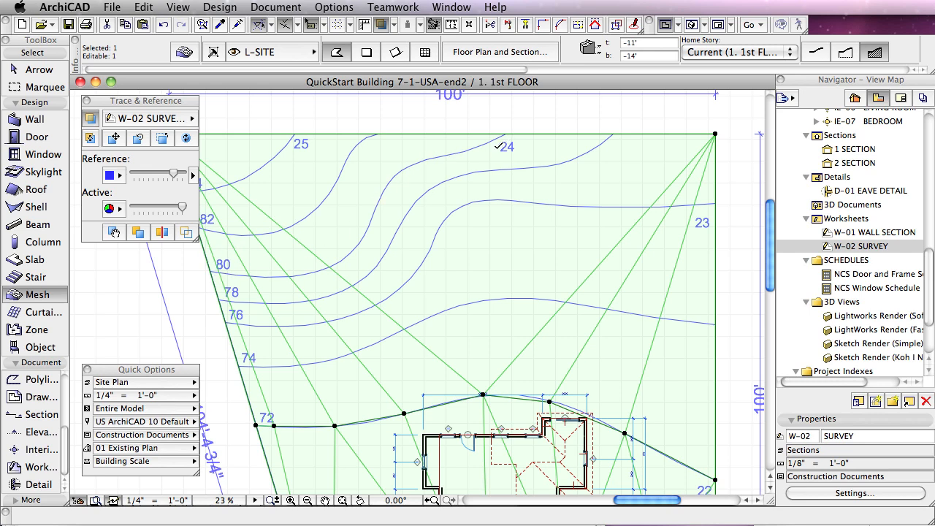
click(211, 268)
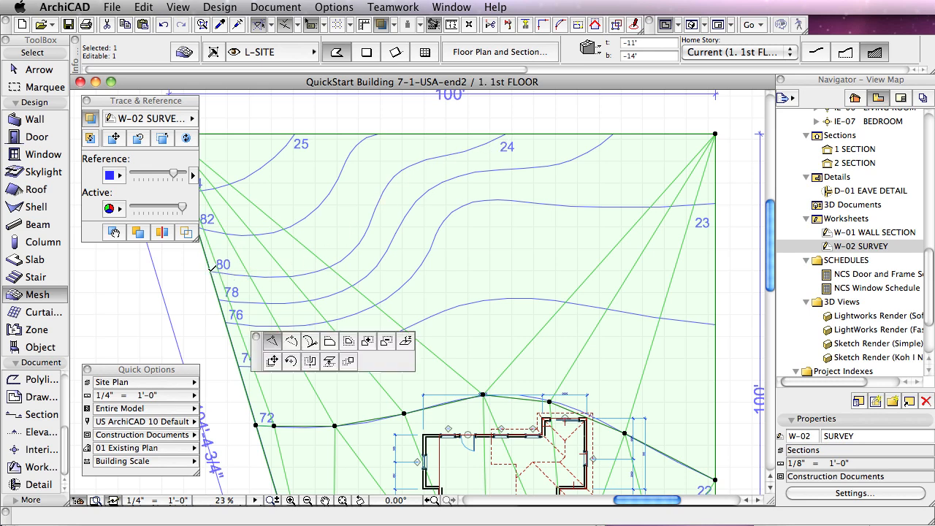
click(210, 270)
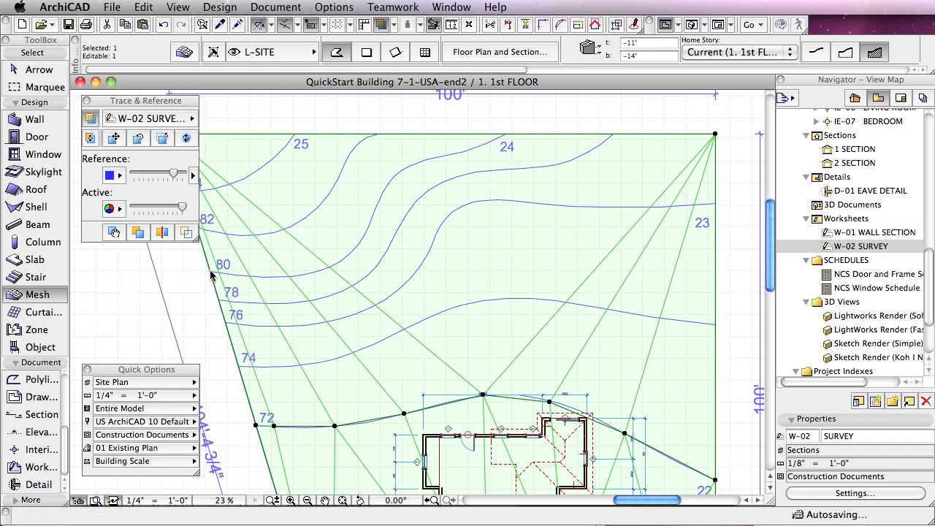
click(506, 132)
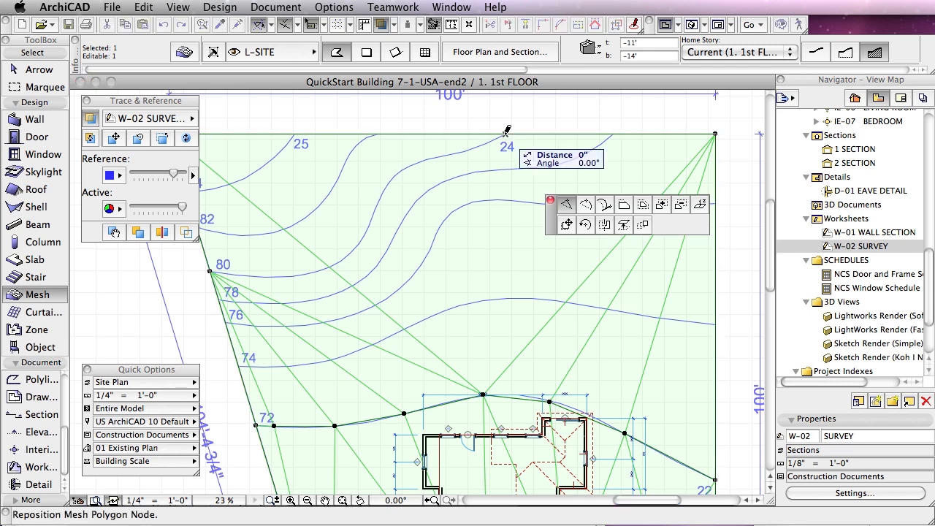
click(507, 132)
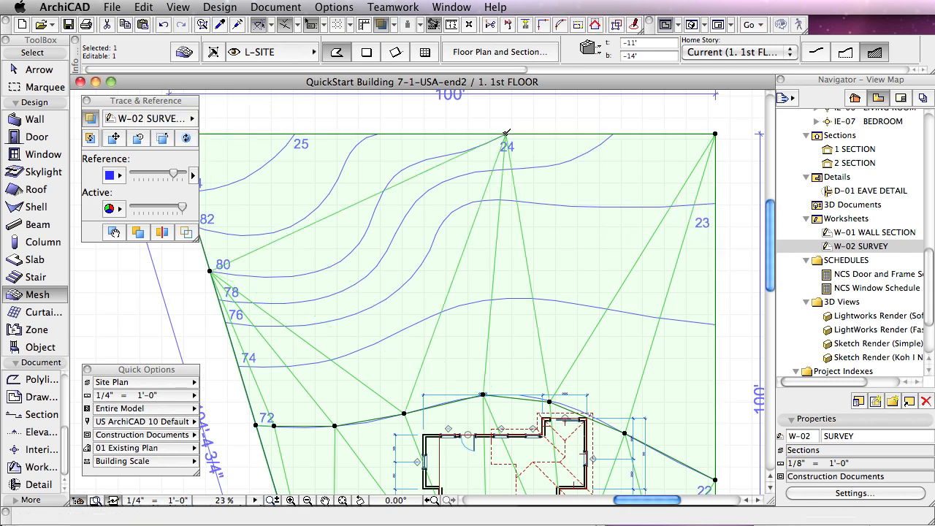
Step: Set the top-edge and left-edge nodes at the 80 contour individually to 80' relative to Sea Level
click(507, 133)
click(506, 134)
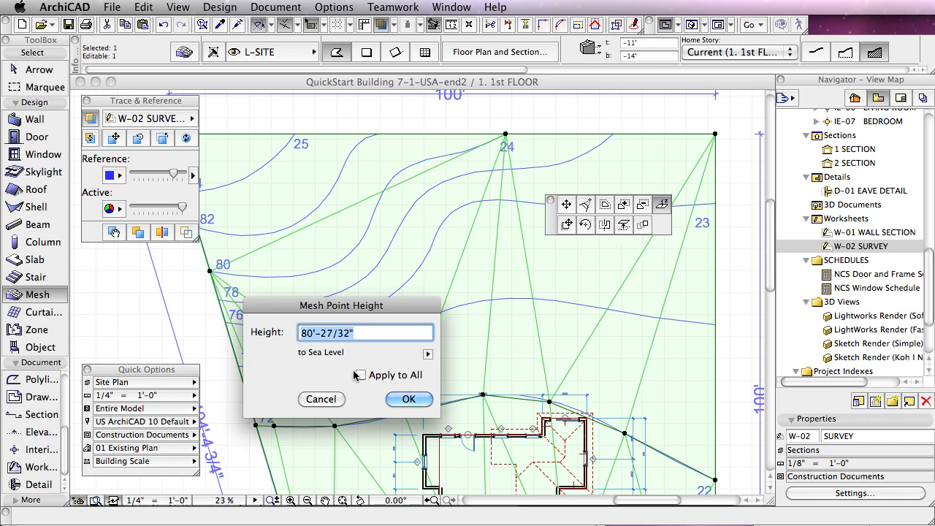
text(80')
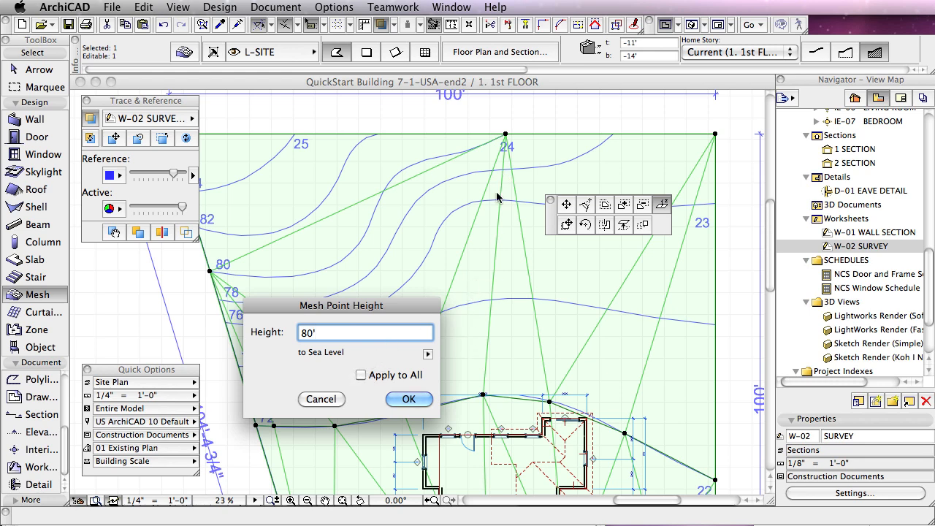
click(412, 397)
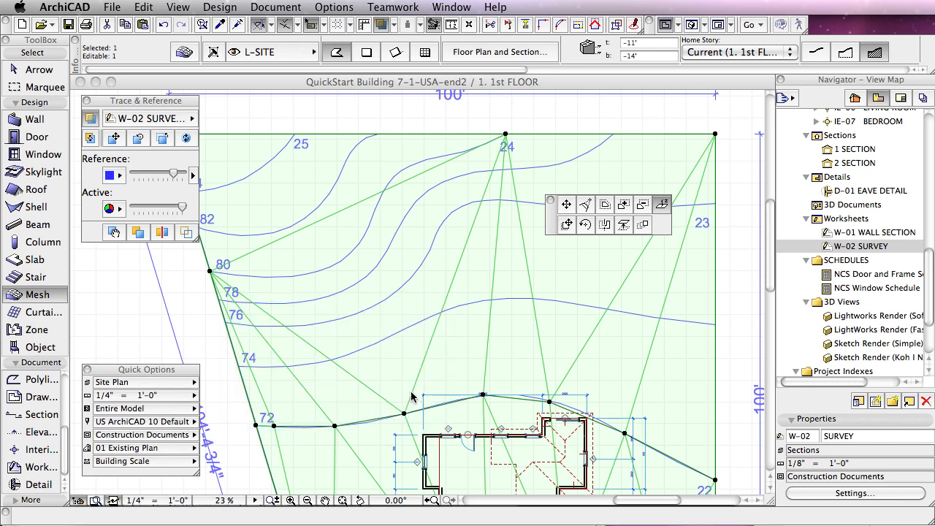
click(210, 270)
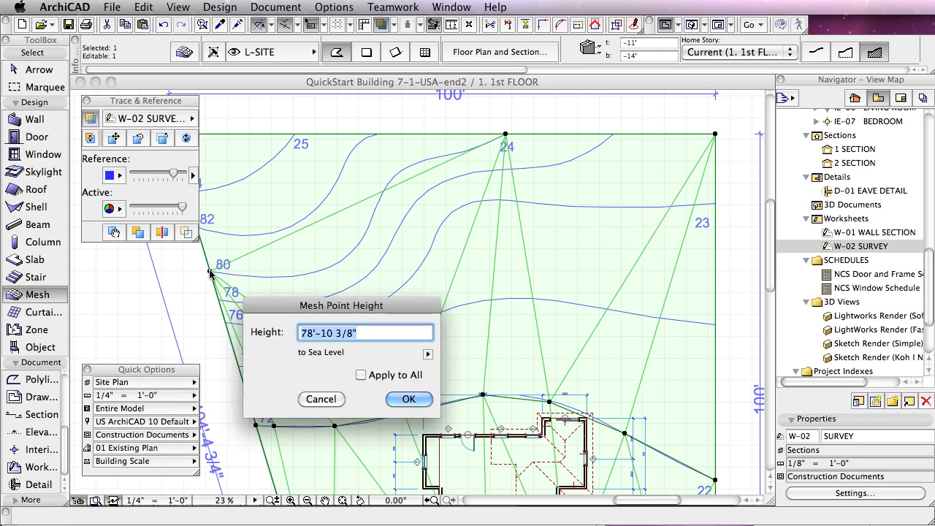
text(80)
click(409, 399)
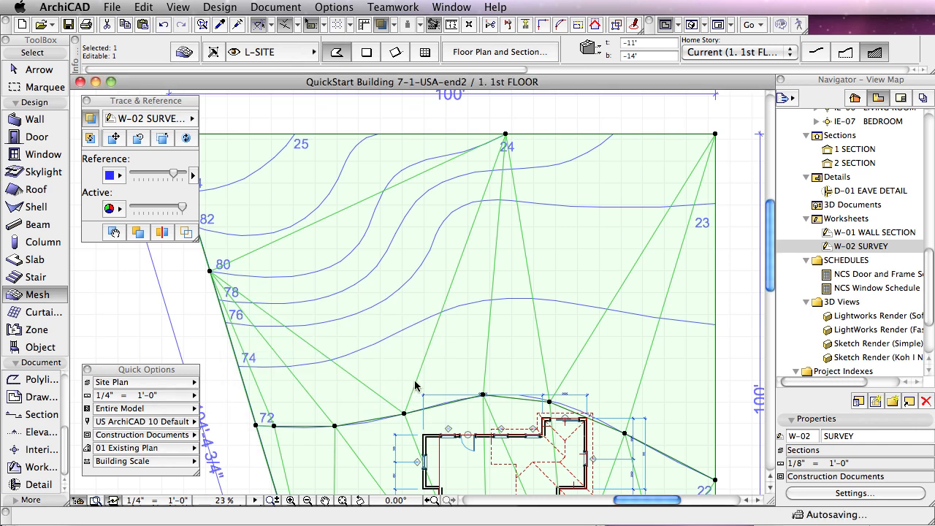
Step: Trace the 80 contour from near the mesh's left edge to the top-edge node, adding it as new mesh points fitted to user ridges
click(221, 272)
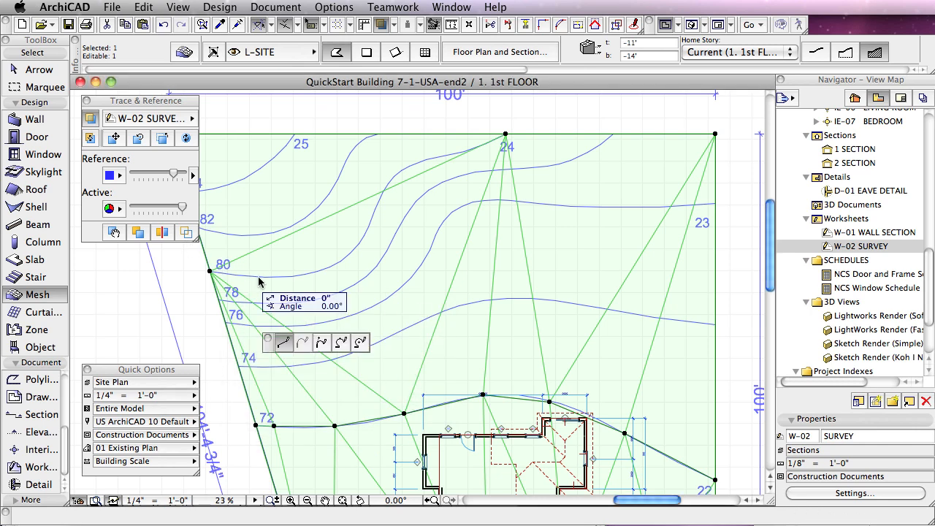
click(264, 277)
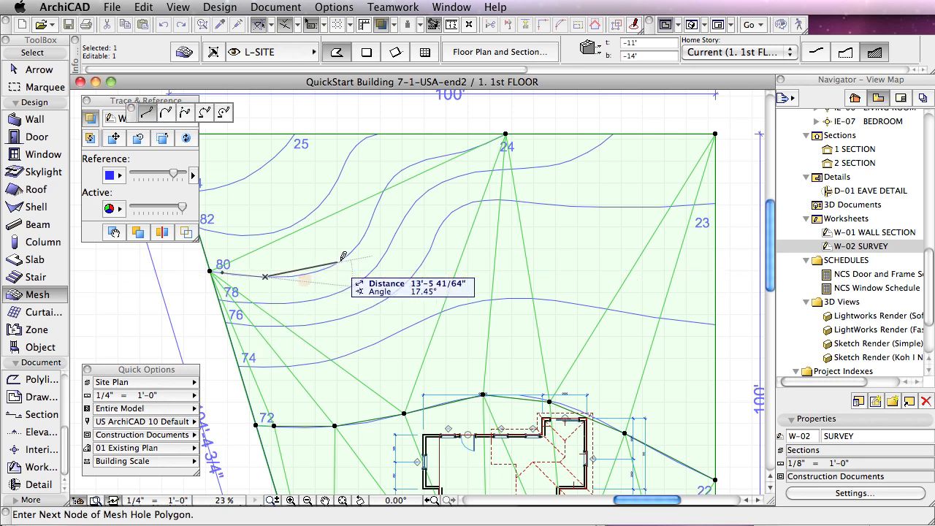
click(372, 217)
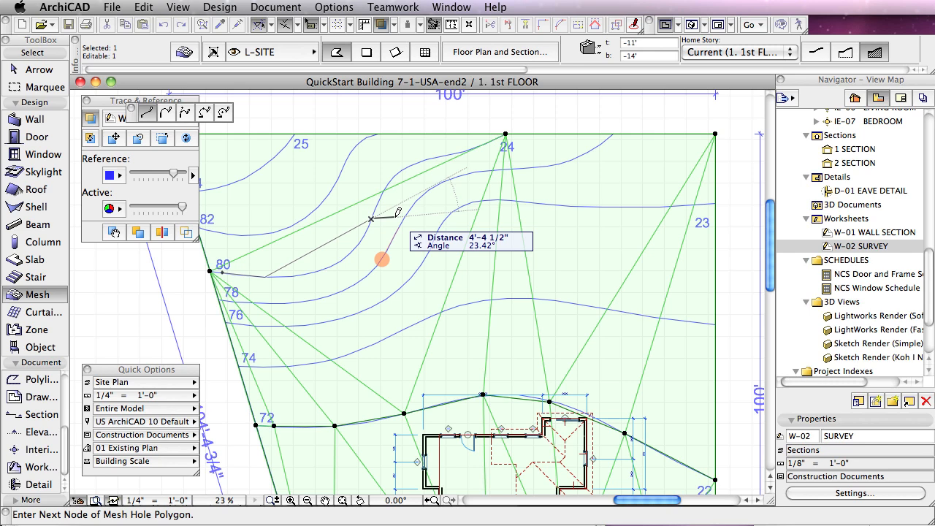
key(BackSpace)
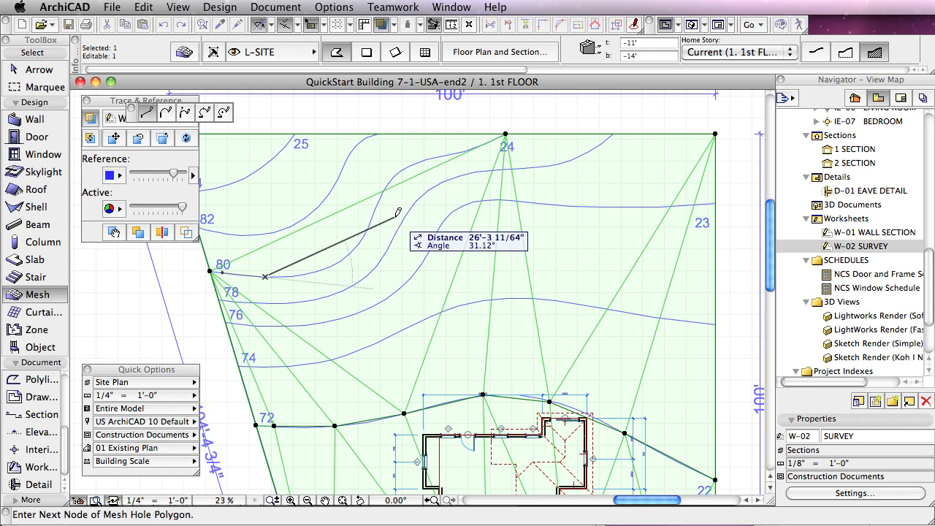
click(318, 270)
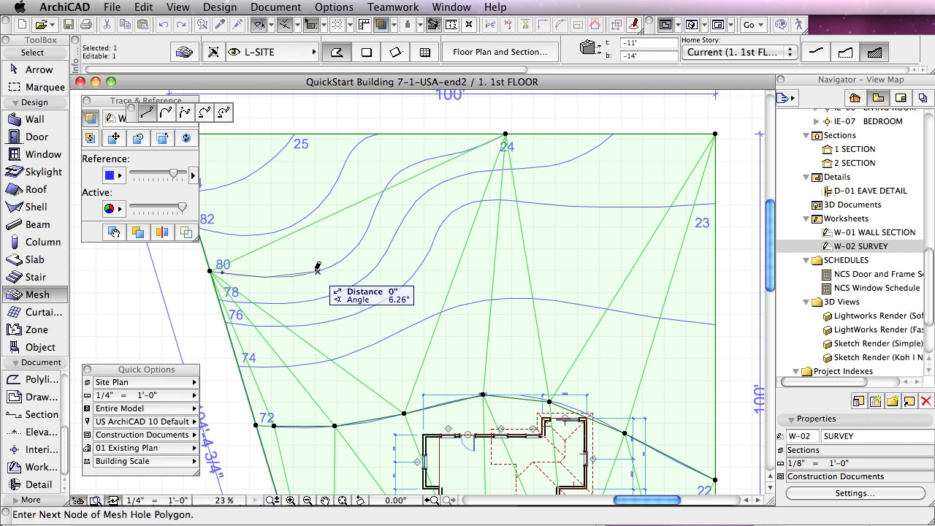
click(358, 244)
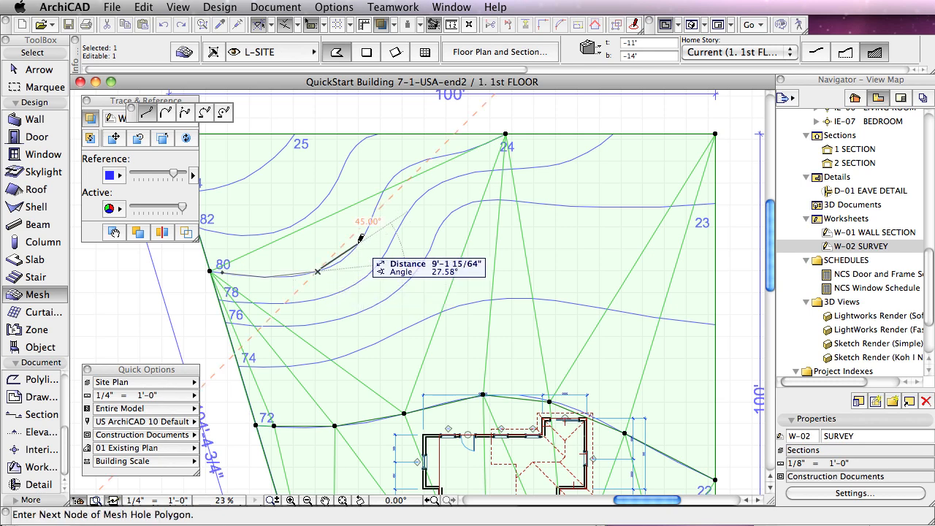
click(382, 192)
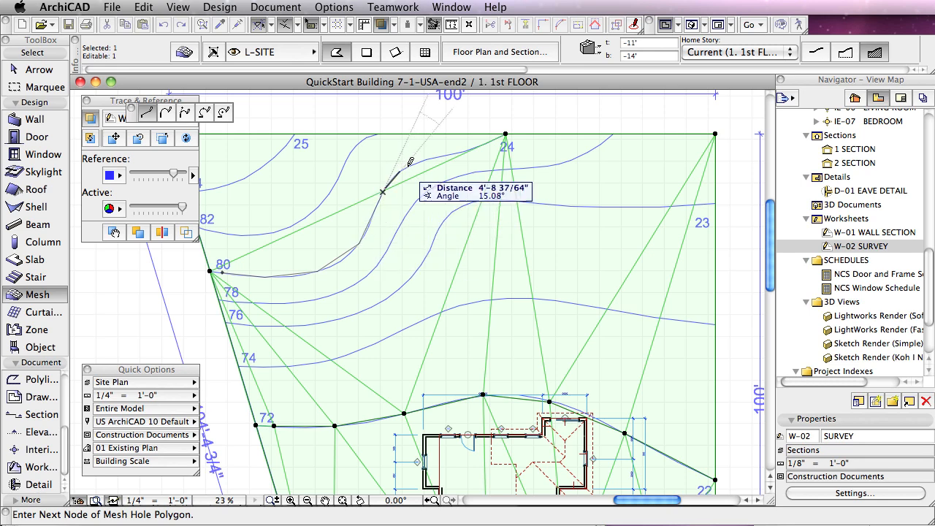
click(409, 165)
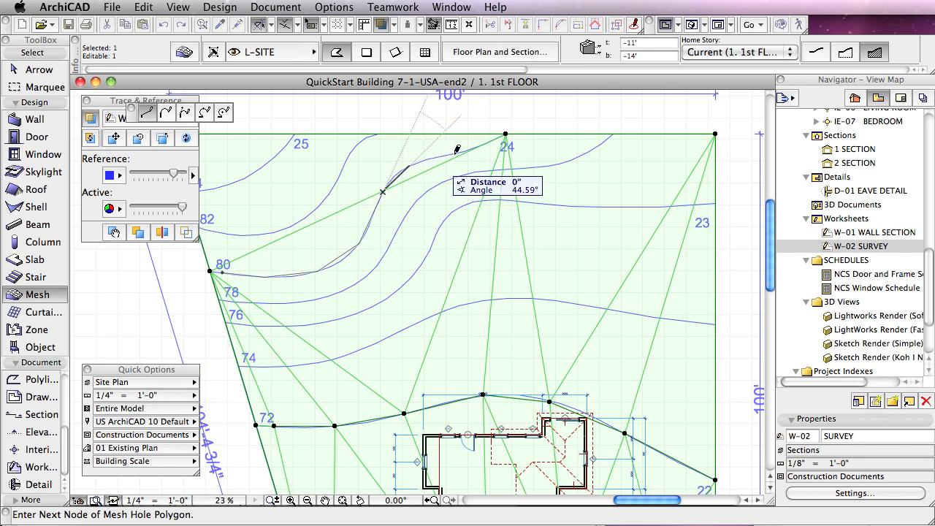
click(480, 150)
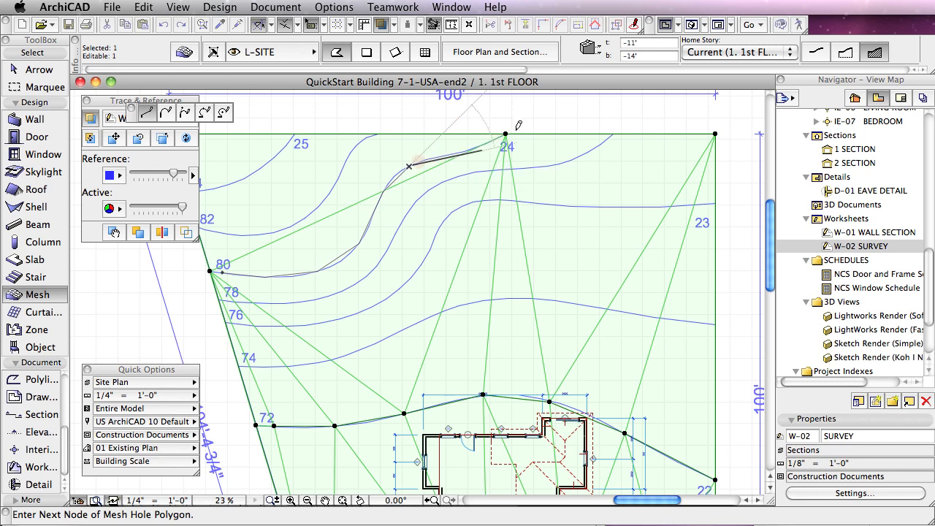
click(506, 134)
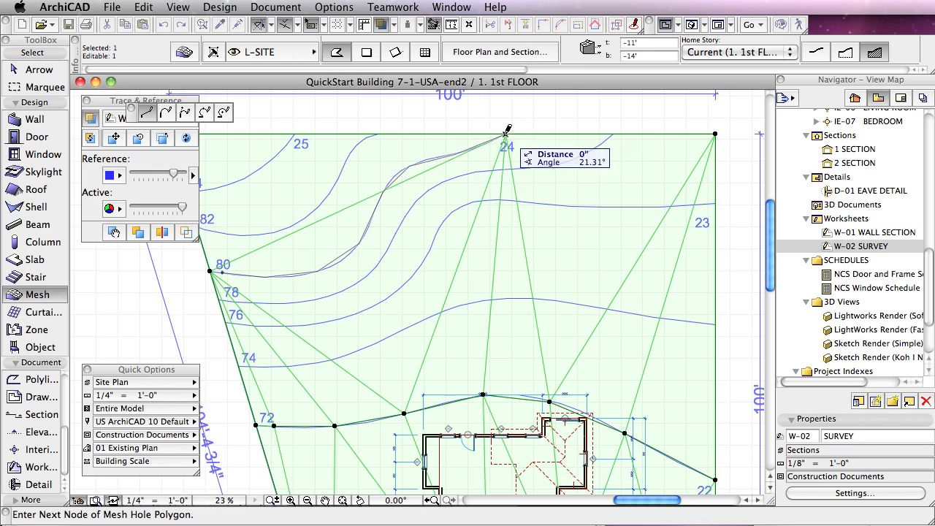
click(506, 134)
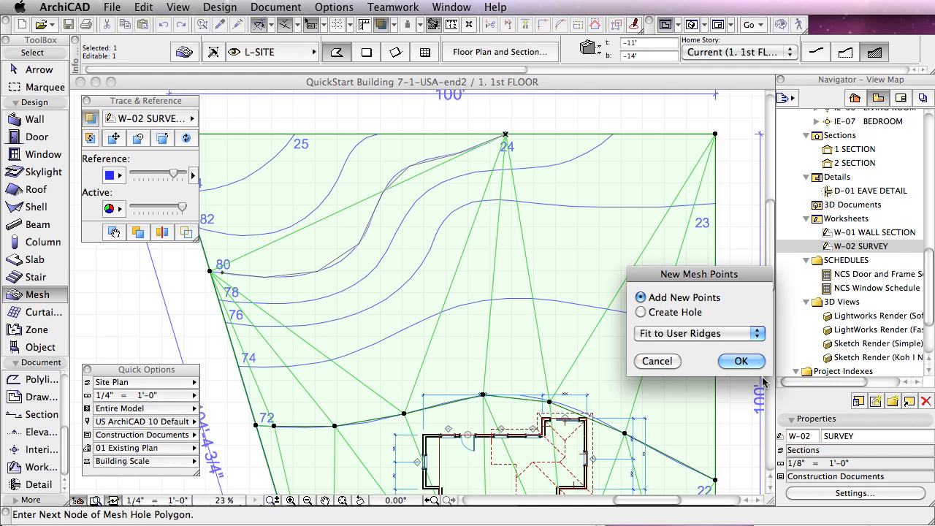
click(741, 361)
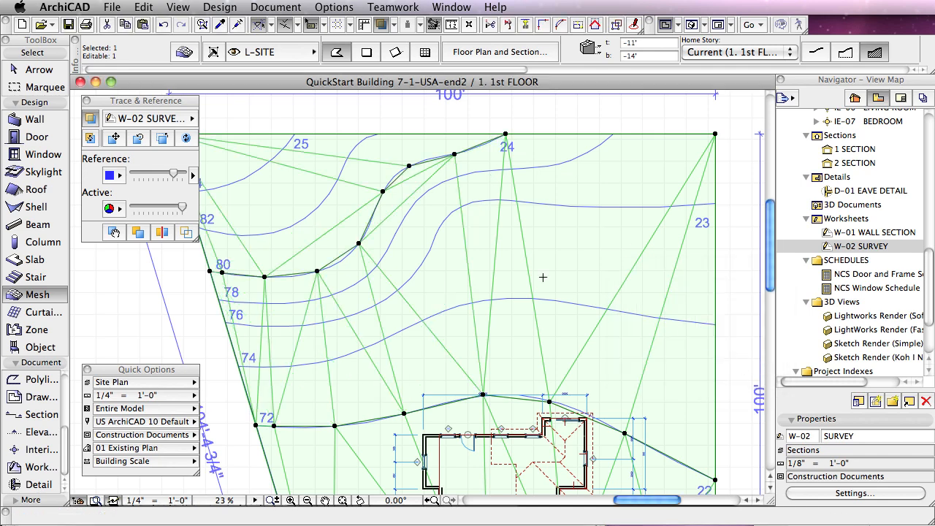
Step: Set the points along the 80 contour line to 80' relative to Sea Level, applied to all
click(382, 191)
click(464, 261)
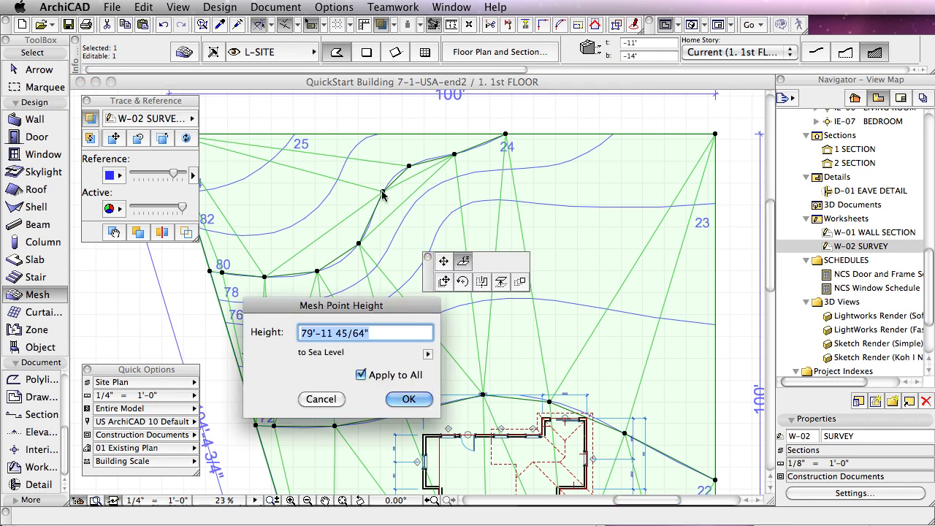
text(8)
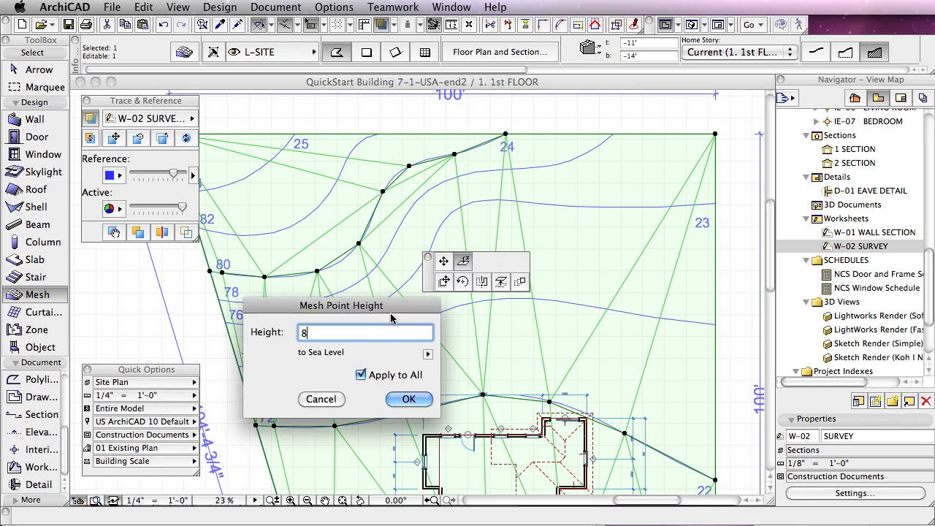
text(0')
click(409, 399)
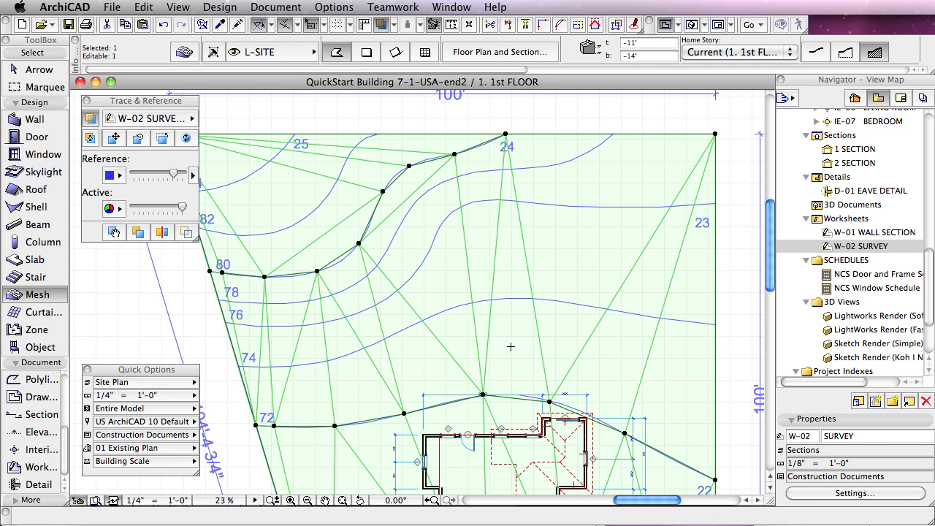
Step: Set the mesh's floor plan ridge display to show only user-defined ridges and deselect the mesh
click(495, 54)
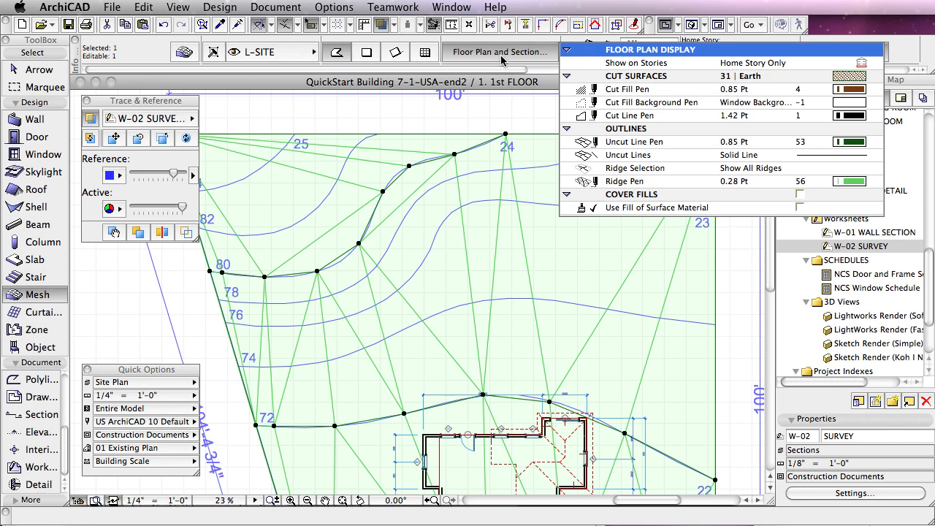
click(745, 168)
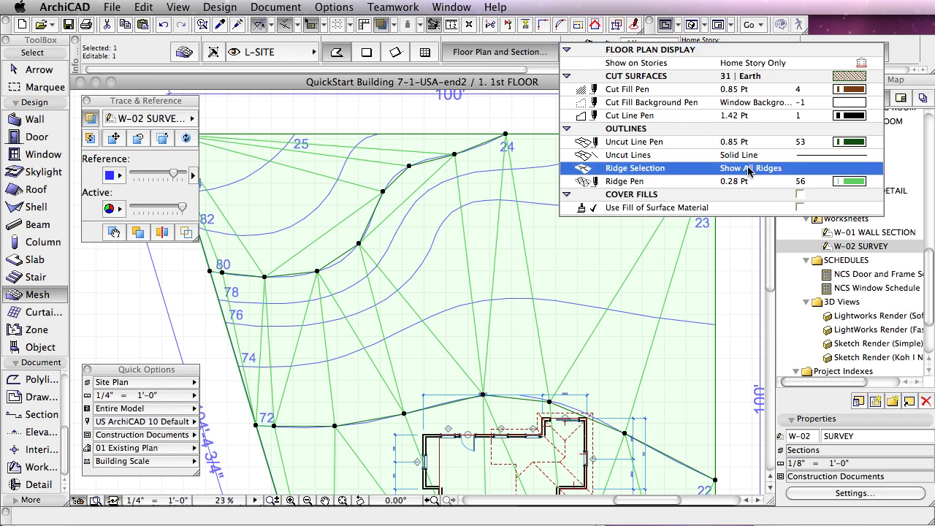
click(875, 169)
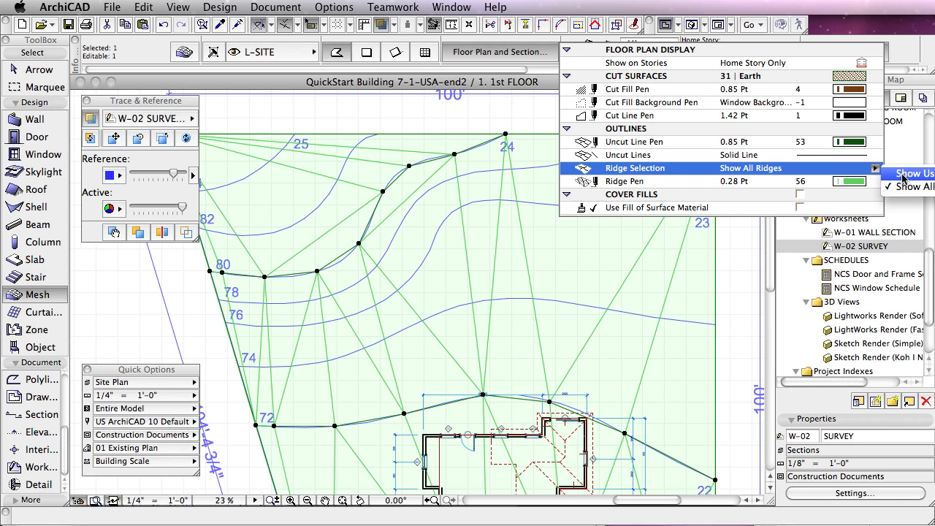
click(906, 174)
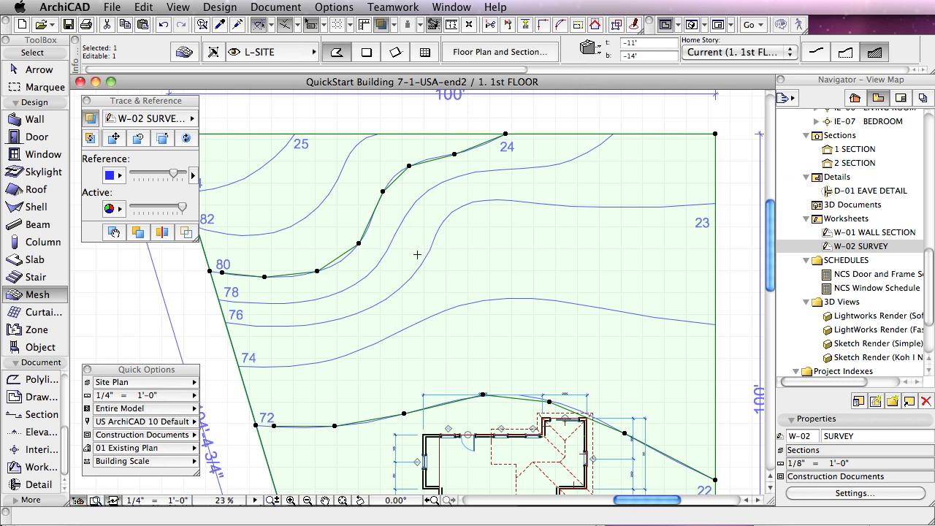
key(Escape)
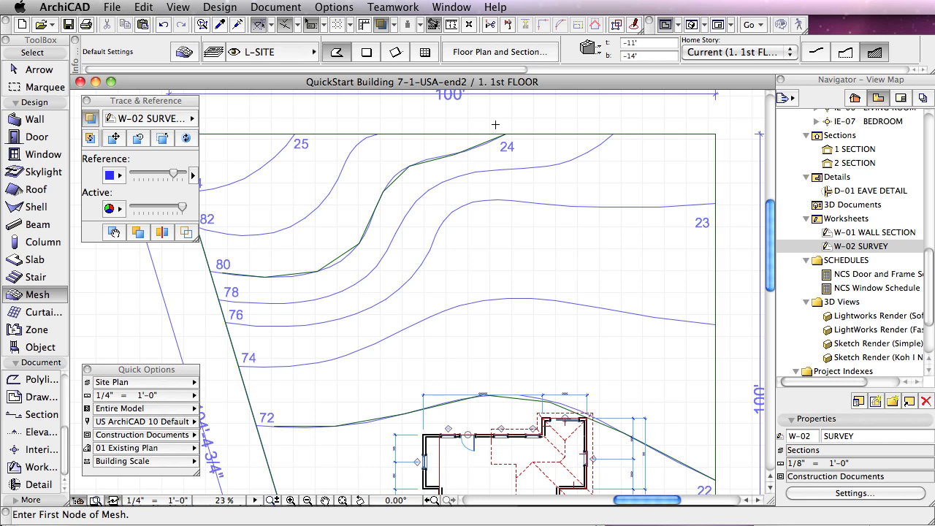
Step: Show the model in 3D and orbit to look down on the terrain and house
key(F3)
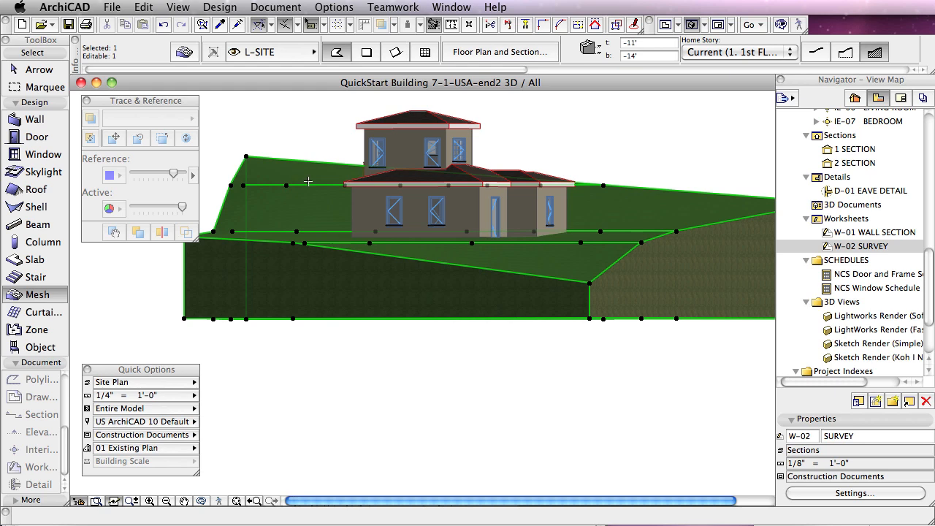
shift+middle_drag(308, 181, 310, 218)
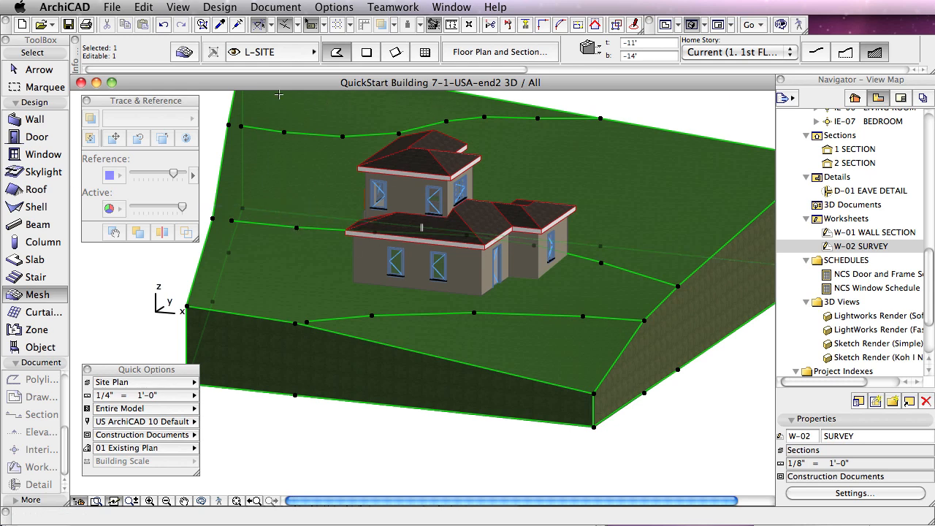
Step: Try All Ridges Sharp for the mesh's model ridges, and return the setting to All Ridges Smooth
click(455, 71)
drag(456, 71, 685, 83)
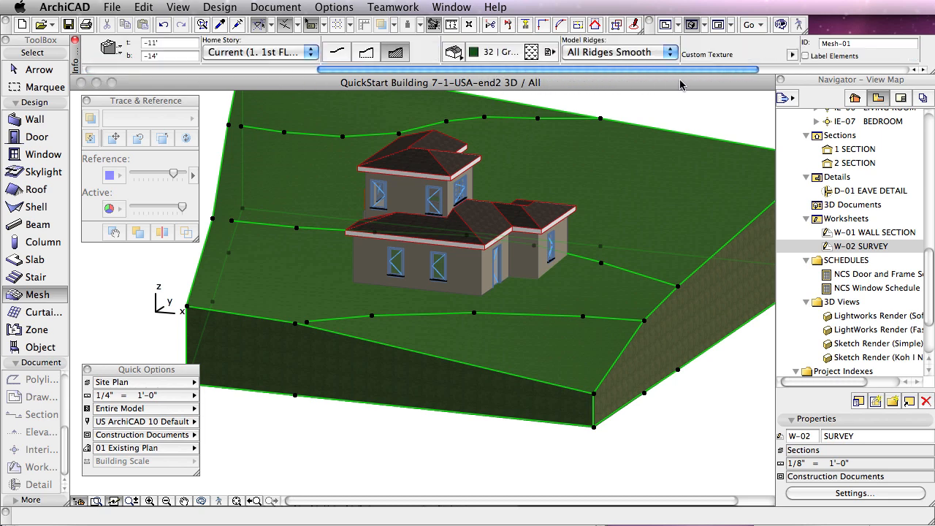
click(631, 53)
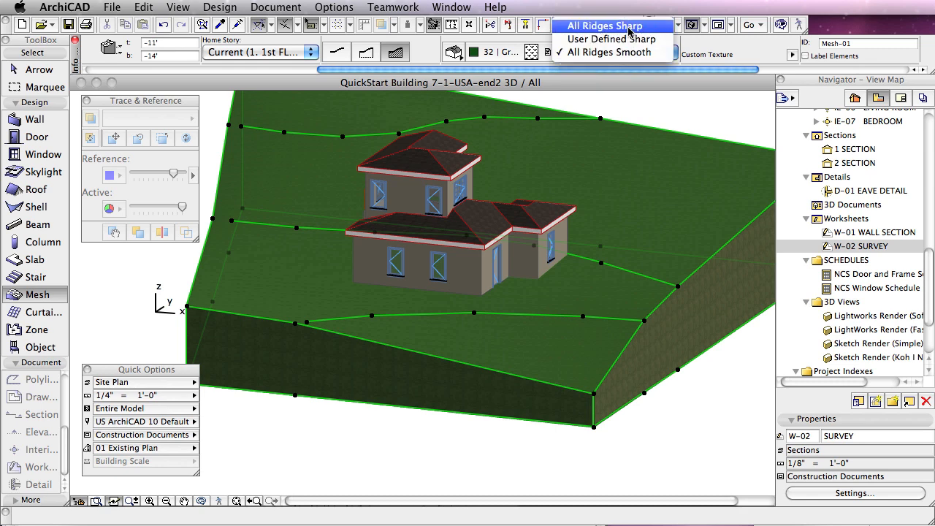
click(629, 28)
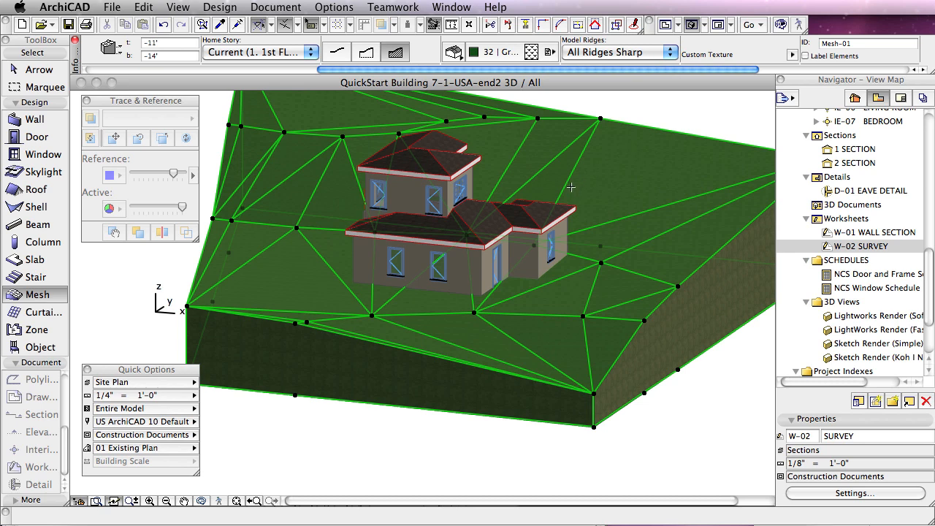
click(647, 57)
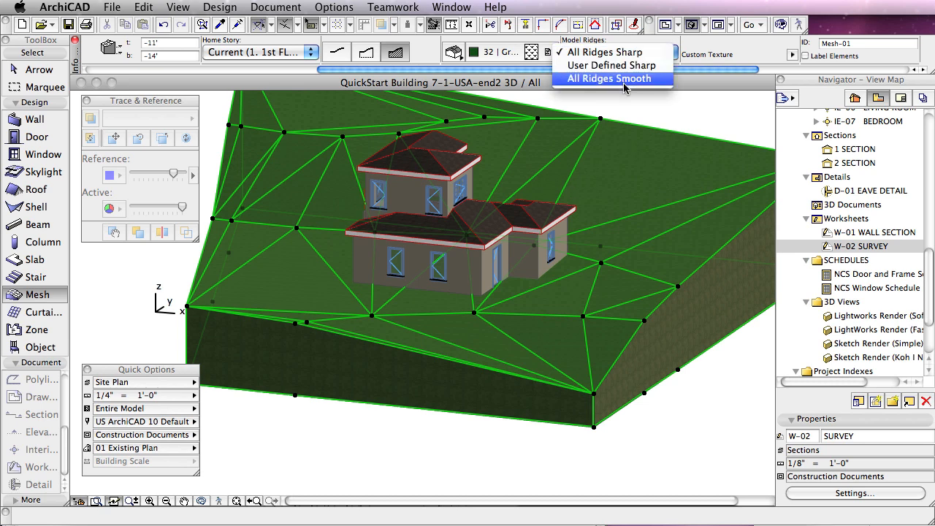
click(625, 79)
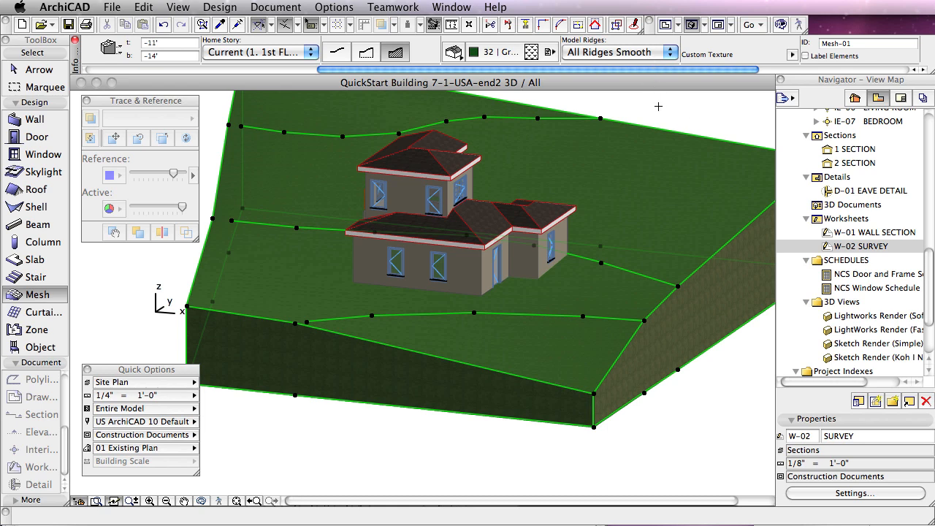
Step: Move the loose end node of each of the three traced contour ridges onto the adjacent mesh edge node
click(214, 217)
click(234, 219)
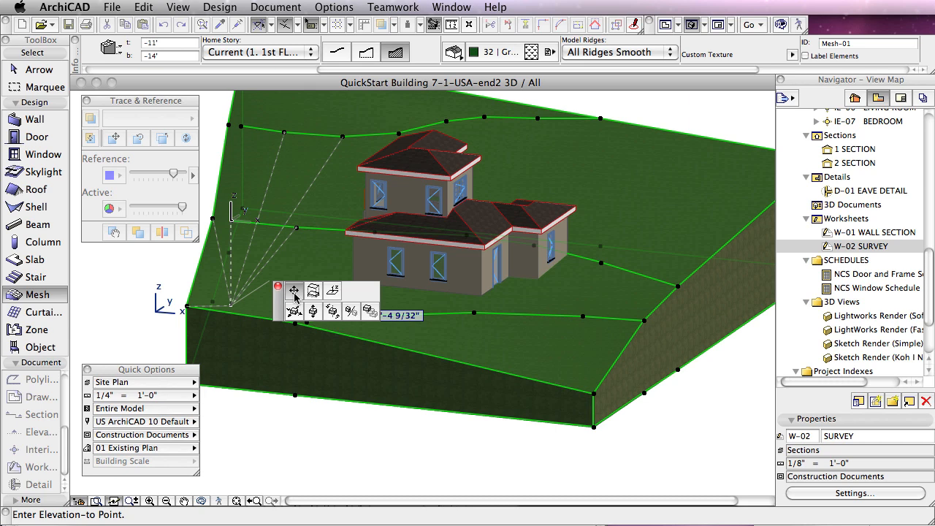
click(295, 295)
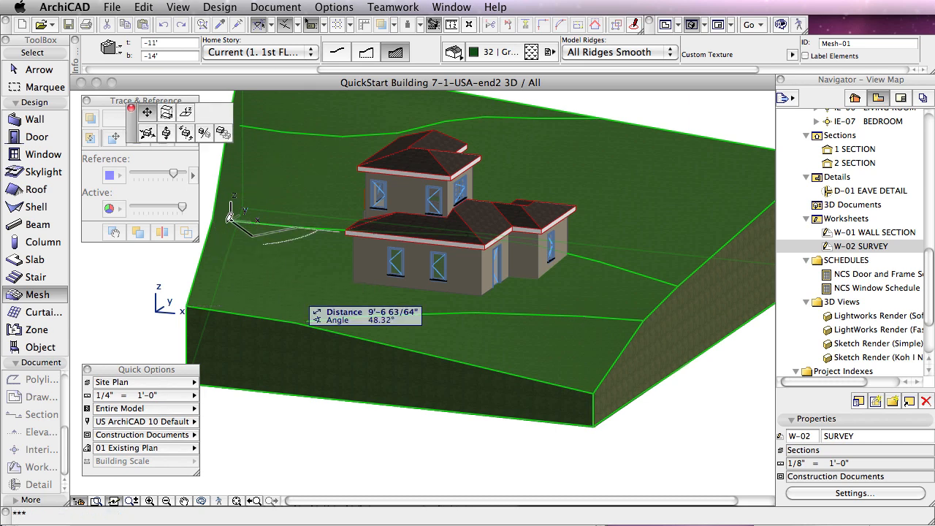
click(217, 213)
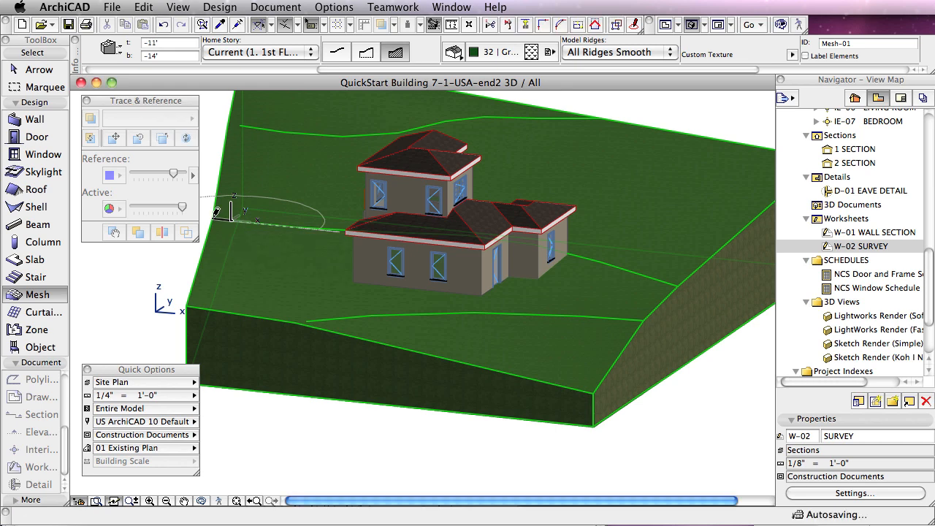
click(310, 321)
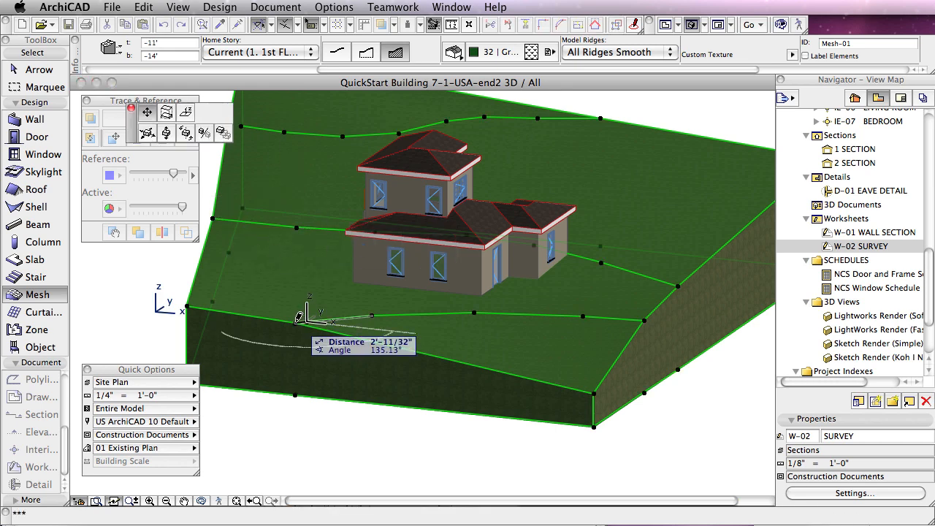
click(295, 322)
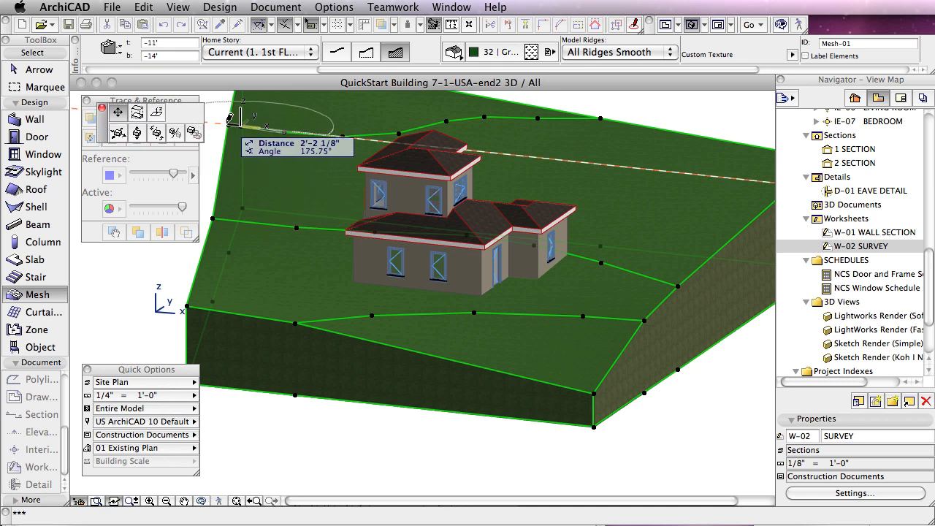
click(228, 124)
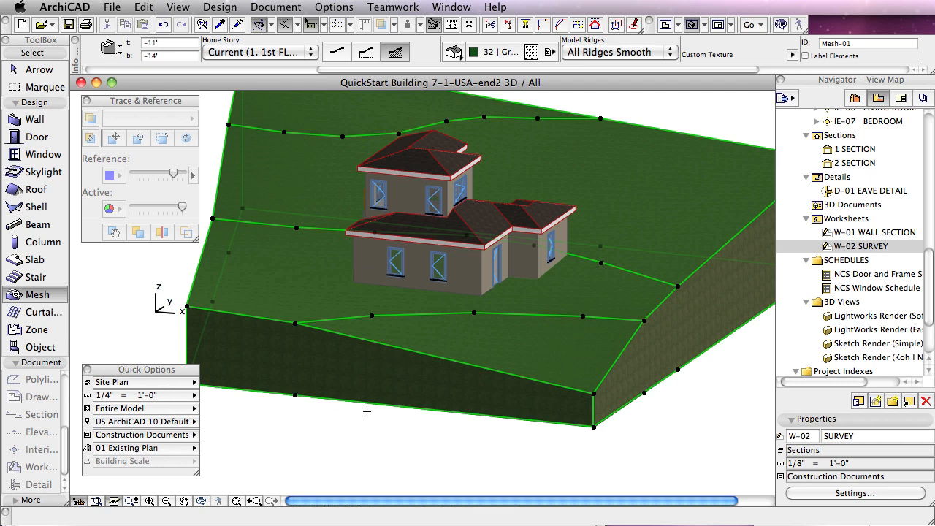
Step: Return to the 1st floor plan and fit the whole site in the view
key(F2)
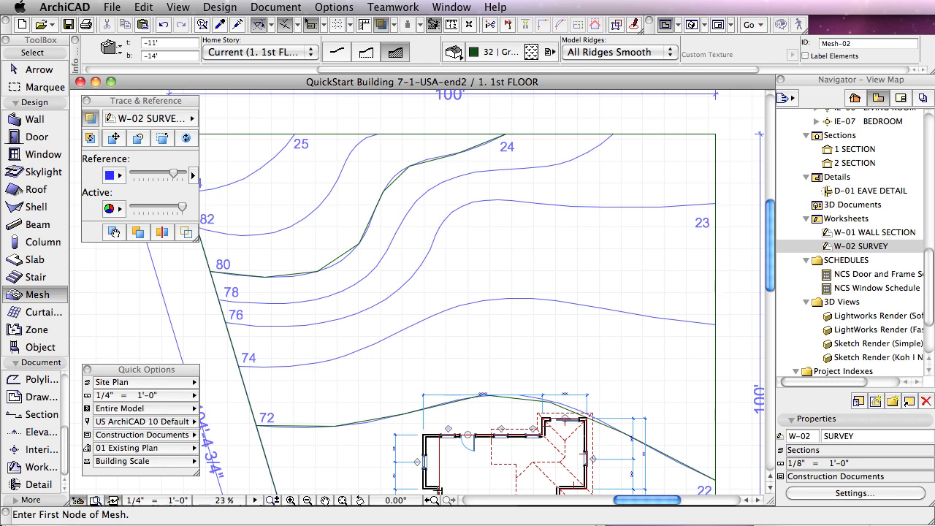
click(342, 501)
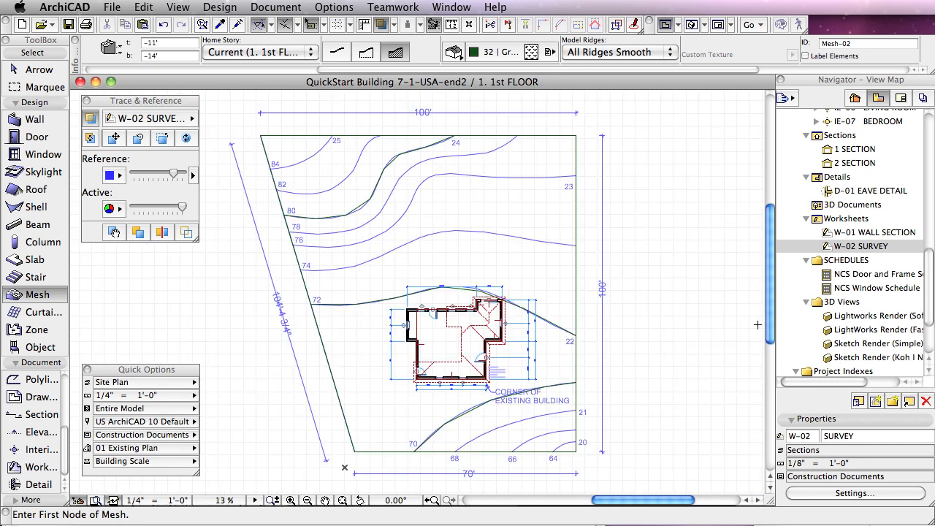
click(677, 334)
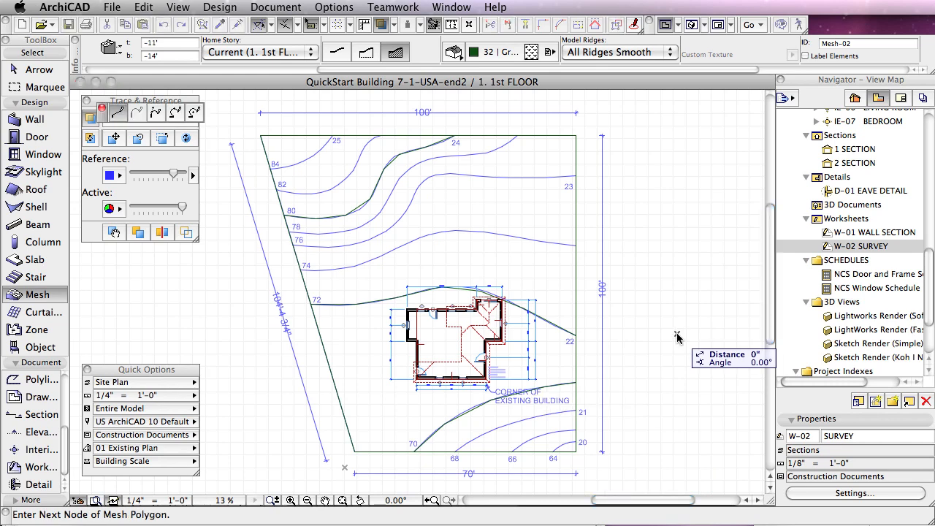
key(Escape)
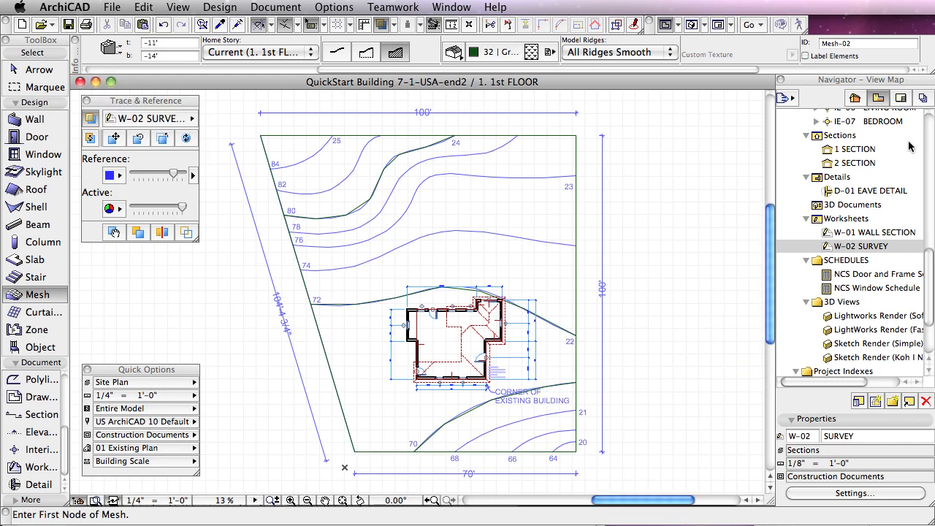
Step: Open 1 SECTION and 2 SECTION to examine how the terrain meets the building's floor slab
double_click(840, 149)
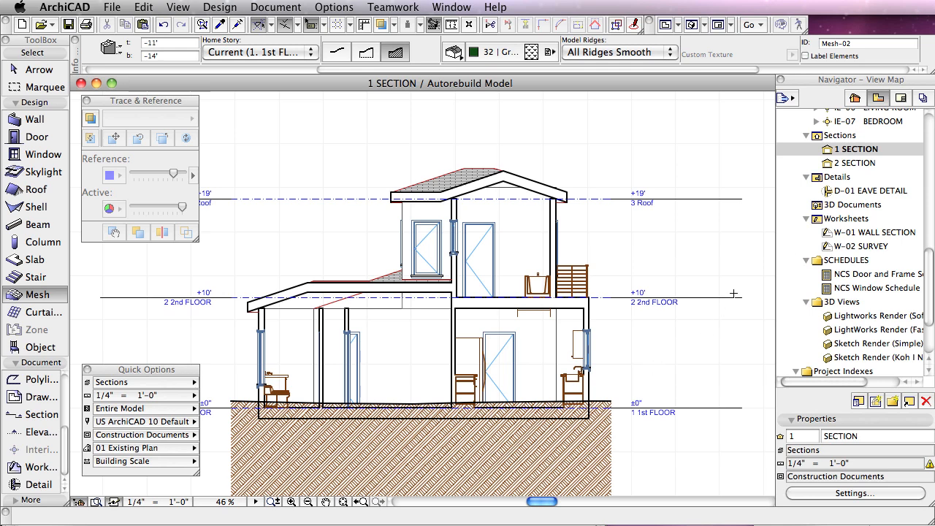
click(829, 165)
double_click(828, 165)
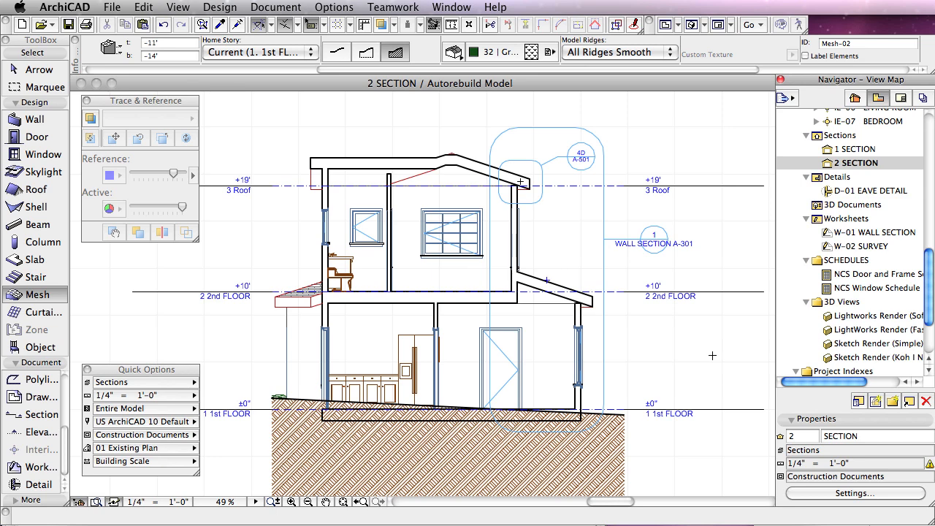
Step: Open Solid Element Operations and show its new operation settings, briefly viewing the Maintain Operations options
click(211, 8)
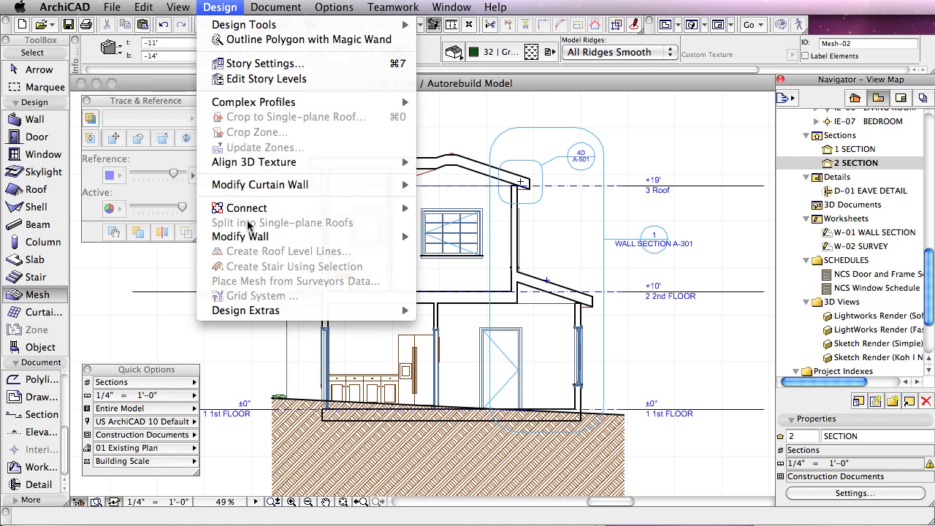
mouse_move(247, 213)
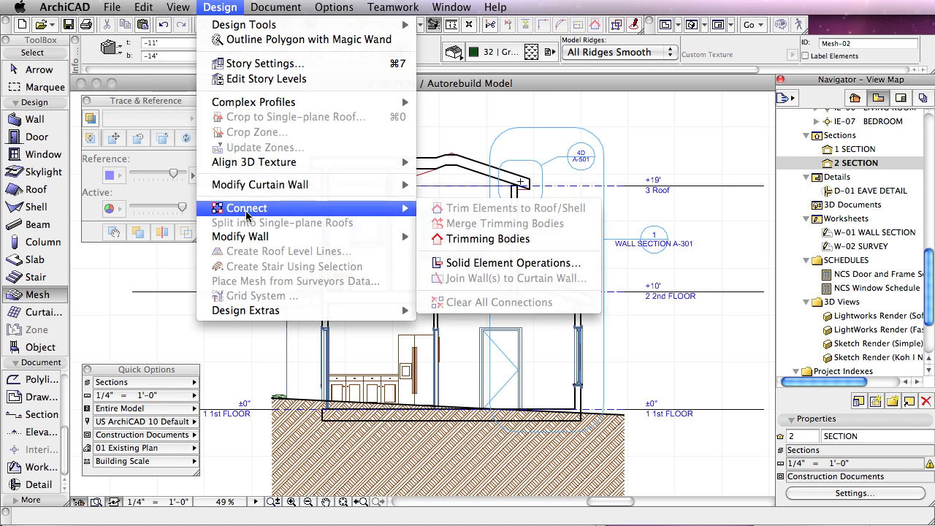
click(492, 267)
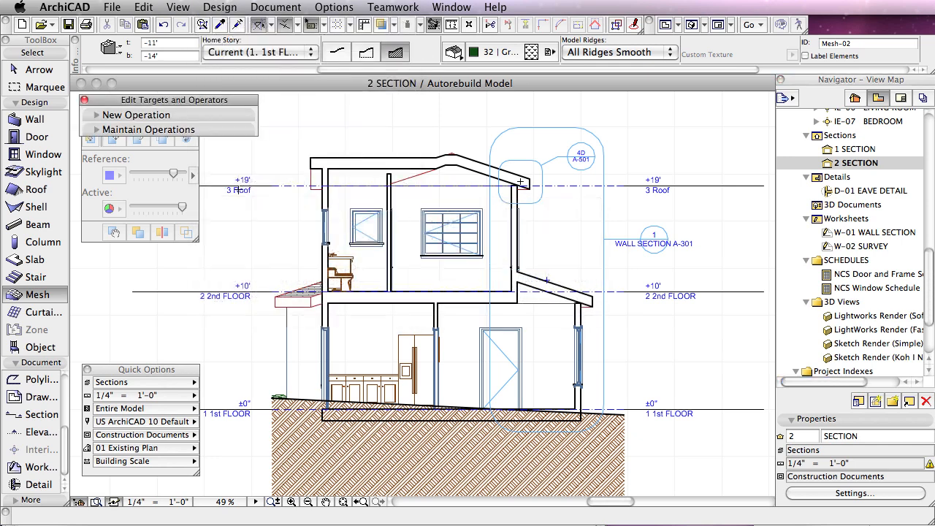
click(100, 116)
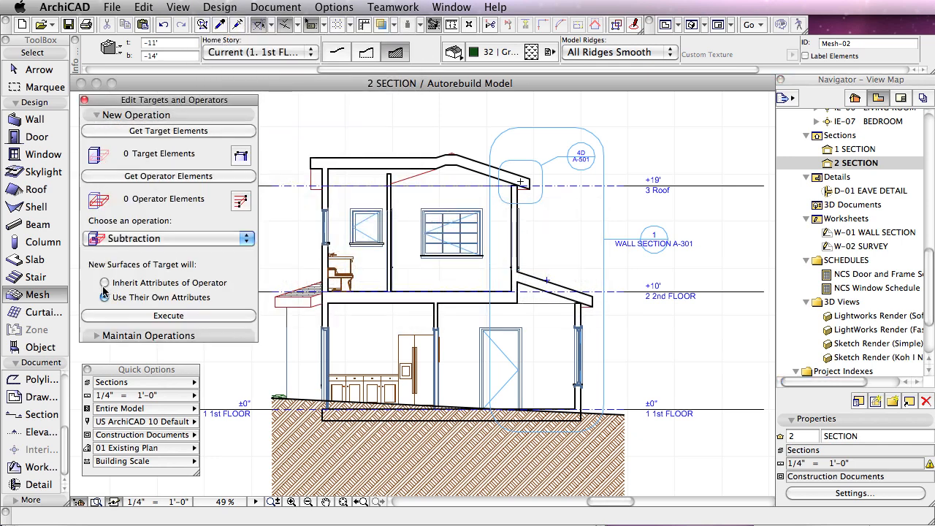
click(97, 335)
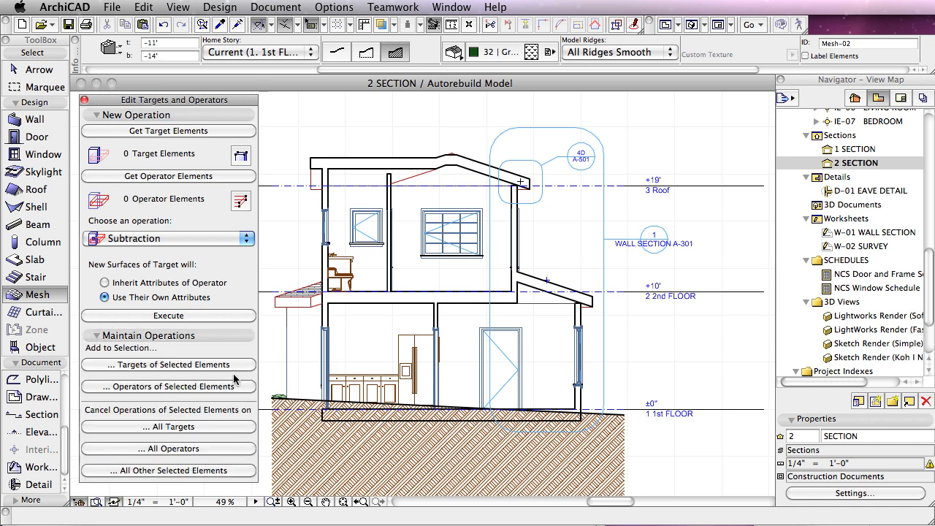
click(97, 336)
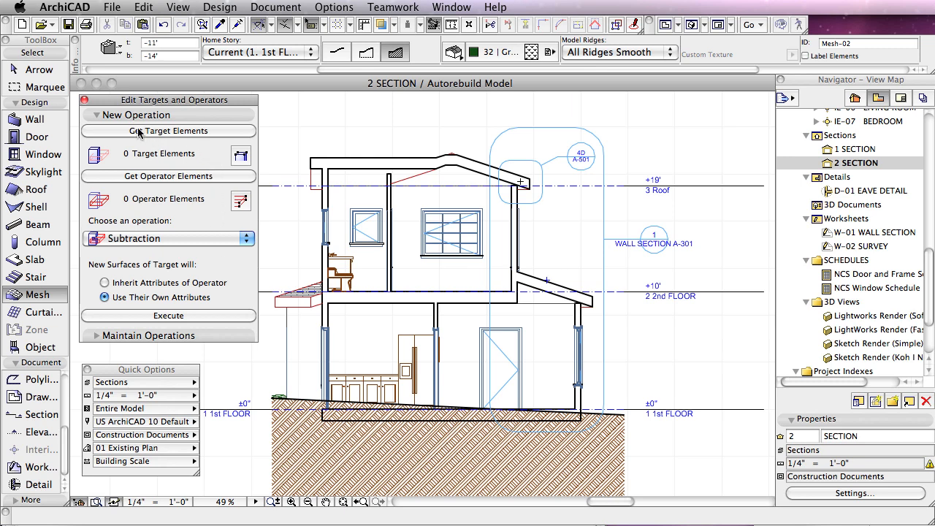
Step: Assign the building's 1st floor slab as the operator element for the subtraction and deselect it
click(325, 423)
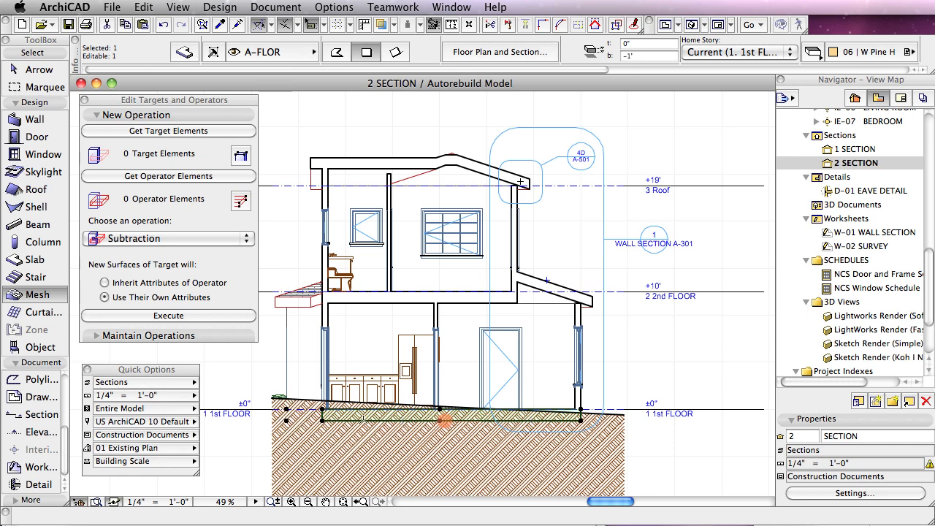
click(184, 181)
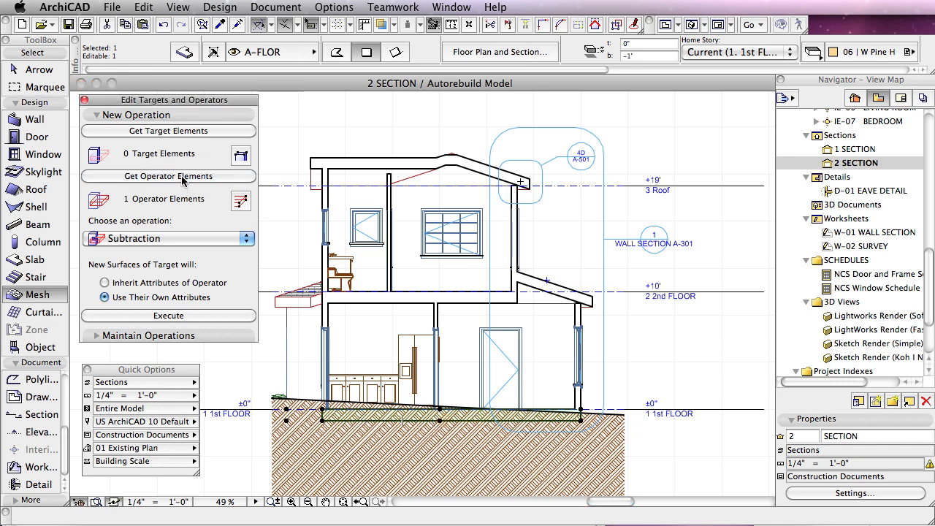
click(269, 168)
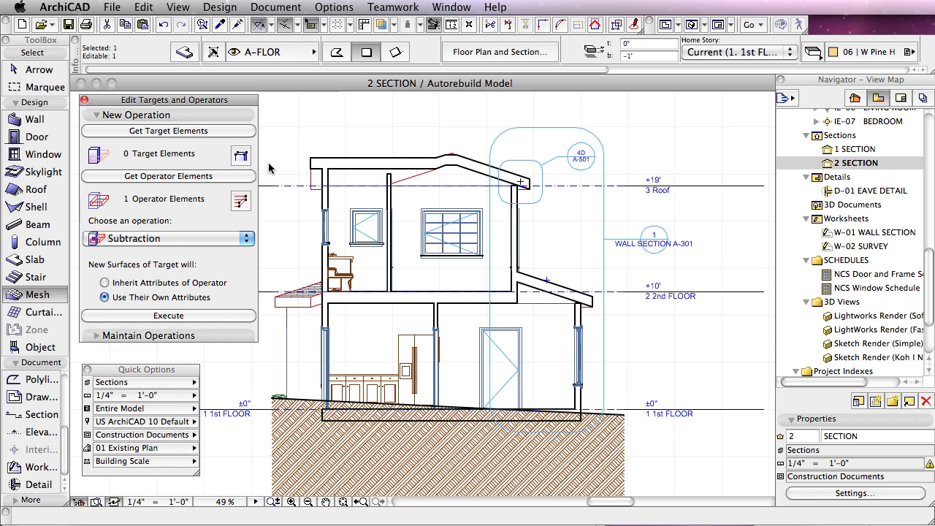
click(269, 167)
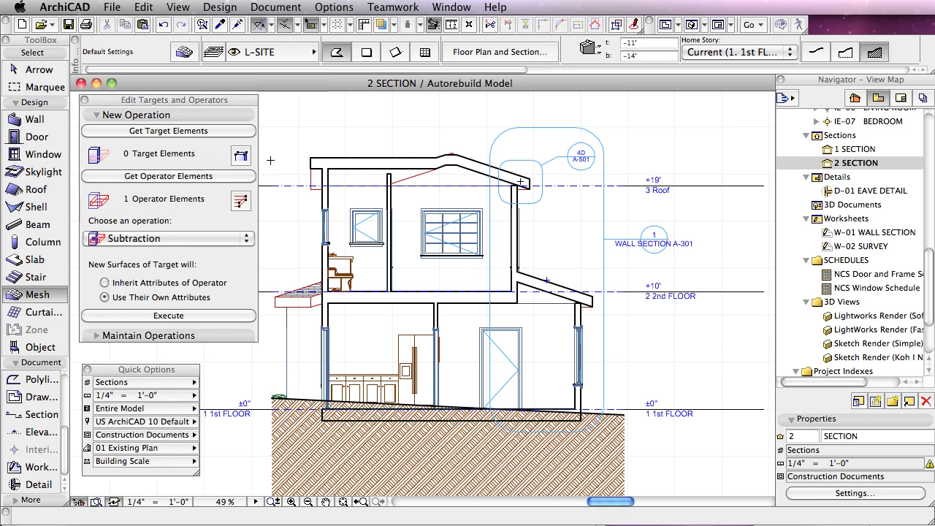
Step: Subtract the floor slab from the terrain mesh as target, using Subtraction with upward extrusion and Use Their Own Attributes for new surfaces
click(356, 468)
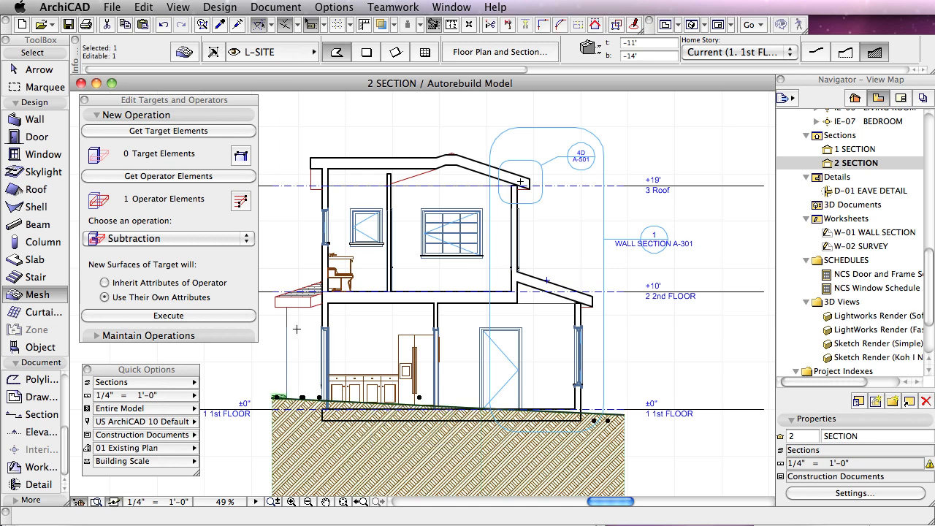
click(214, 131)
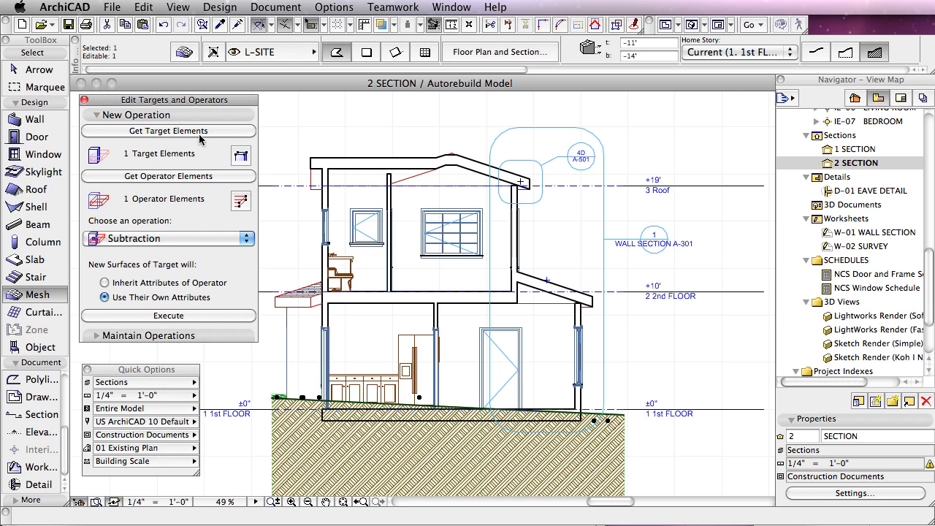
click(149, 241)
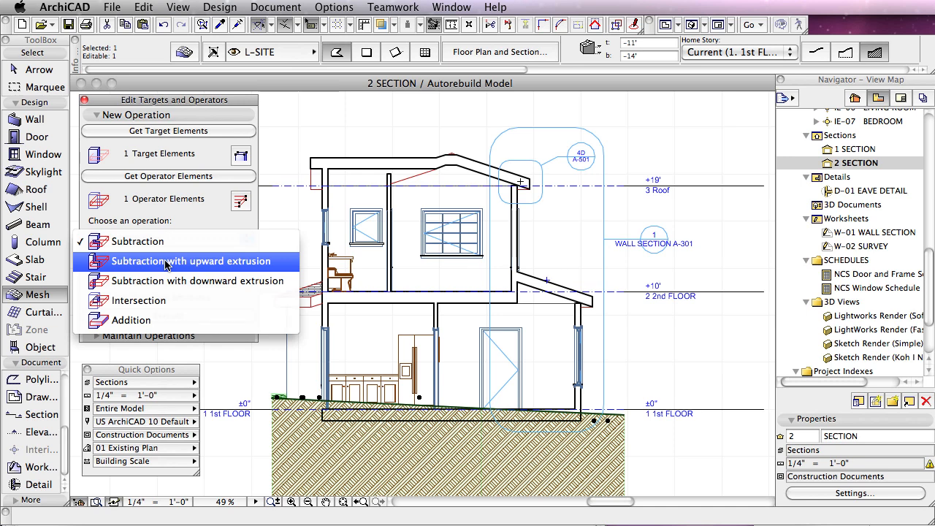
click(167, 261)
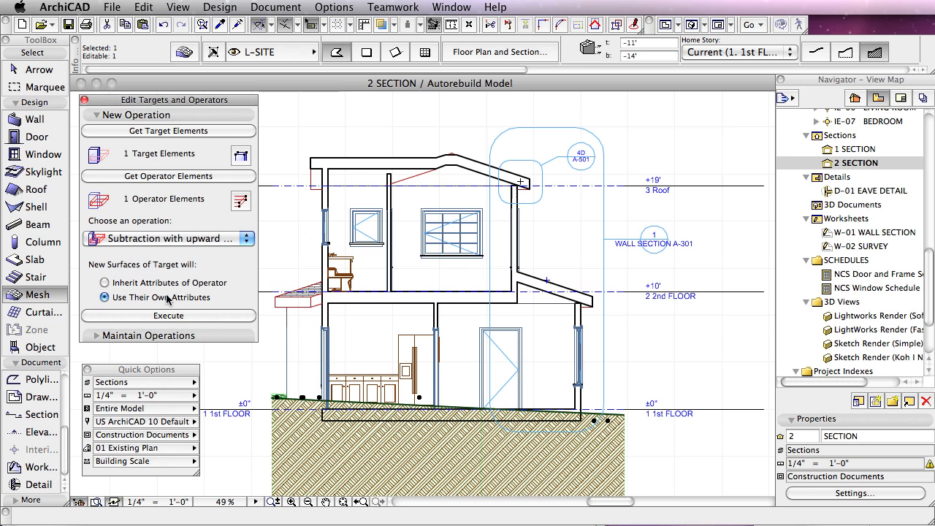
click(167, 283)
click(168, 298)
click(183, 315)
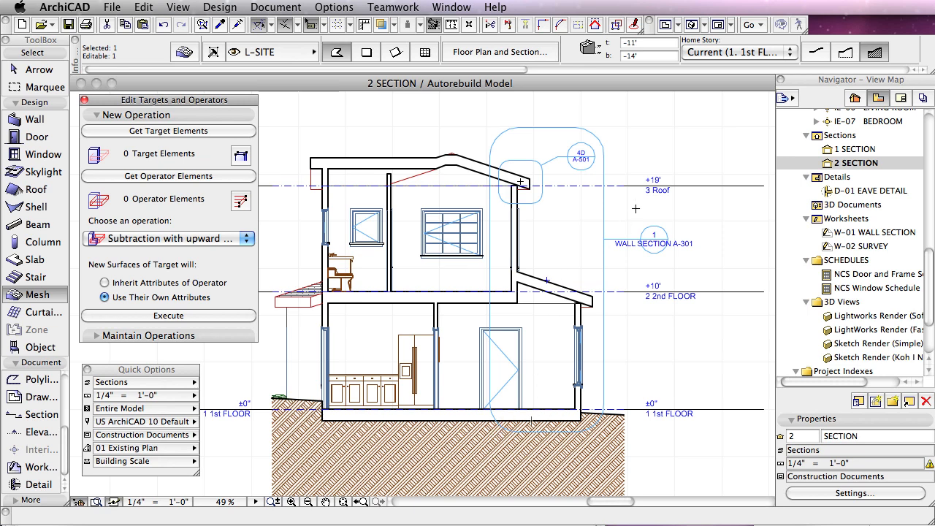
Step: Open 1 SECTION to check the terrain cut around the building and clear the selection
click(829, 150)
double_click(828, 150)
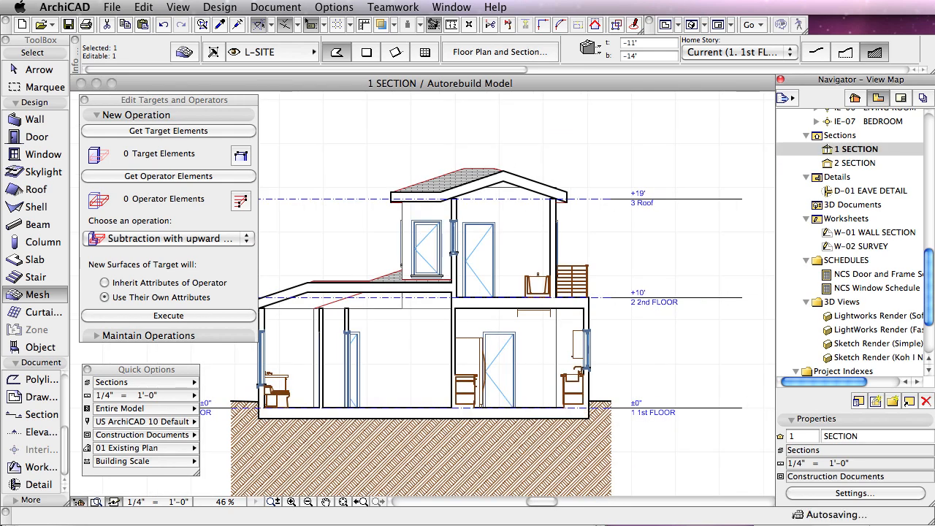
click(683, 372)
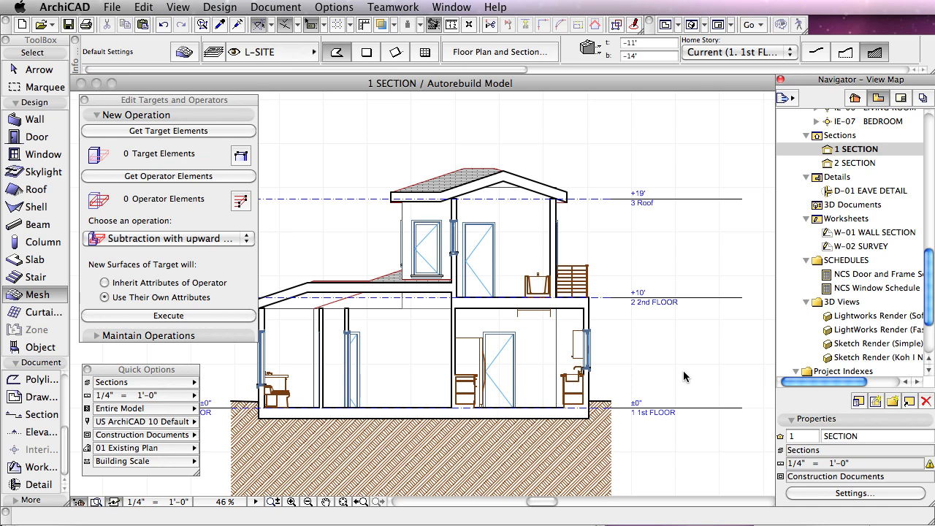
Step: Show the model in 3D, collapse the New Operation settings, and move the Solid Element Operations palette clear of the terrain
key(F3)
shift+click(683, 373)
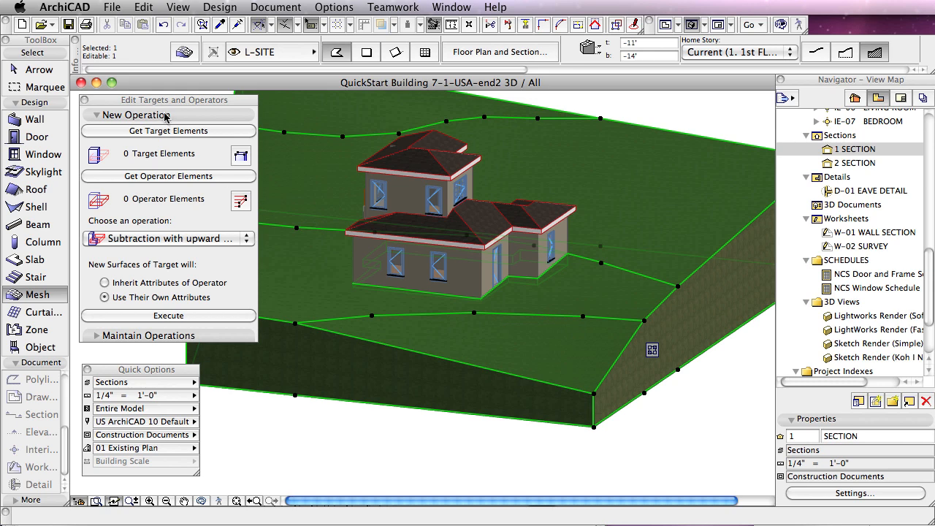
click(98, 116)
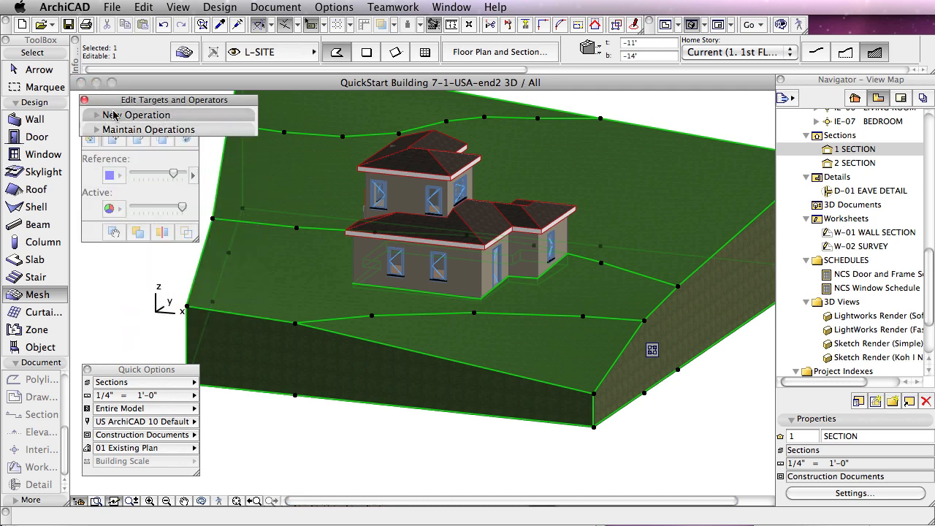
mouse_move(113, 177)
mouse_down()
mouse_move(116, 288)
mouse_move(241, 431)
mouse_up()
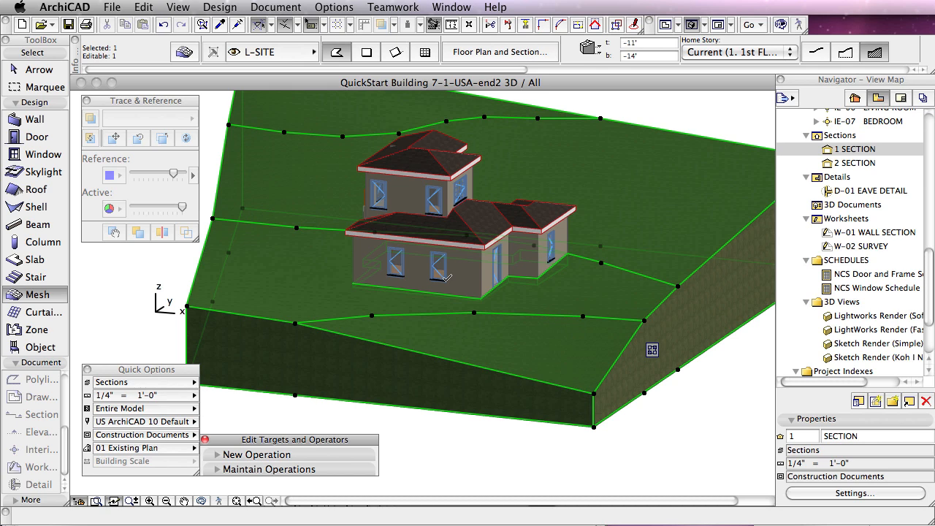
Step: Examine in 3D how the terrain meets the house walls and the D1 Entrance 15 door, and clear the selection
click(201, 501)
drag(396, 274, 416, 271)
scroll(417, 271, up, 5)
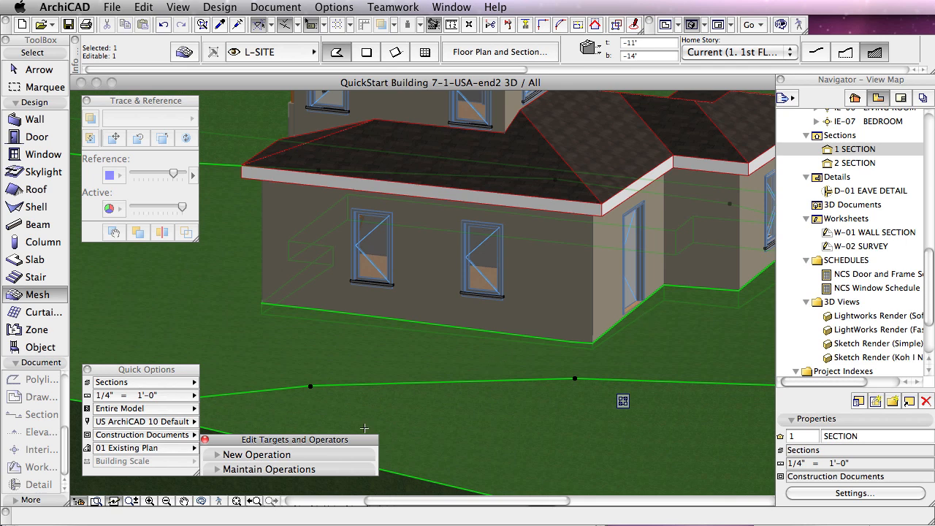
click(207, 504)
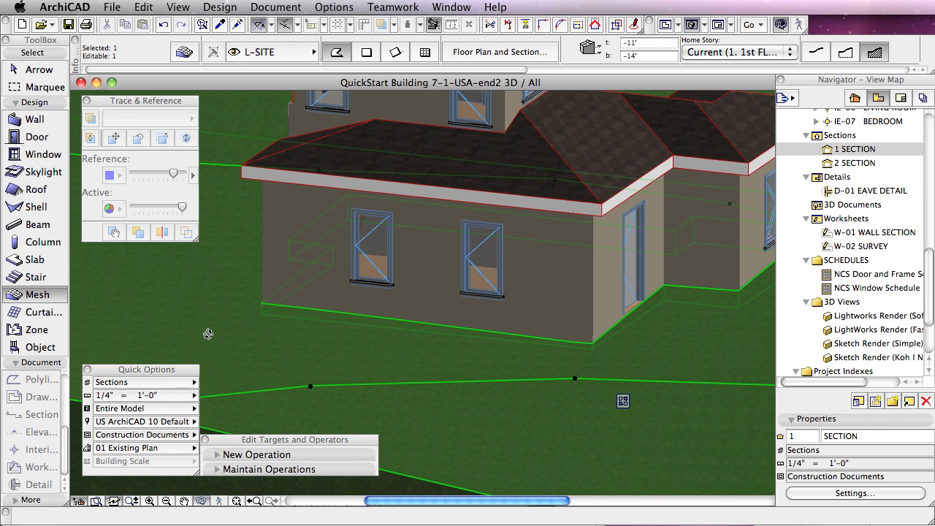
drag(323, 324, 475, 328)
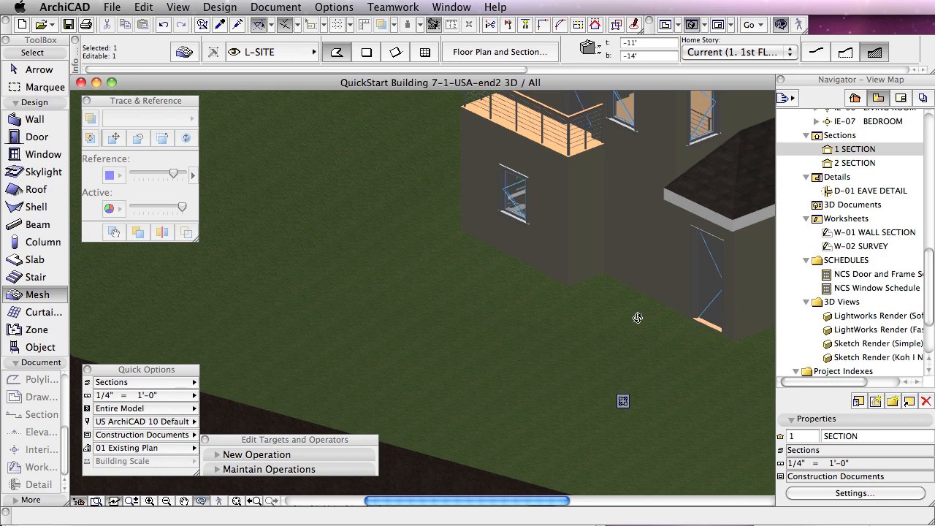
drag(309, 285, 689, 313)
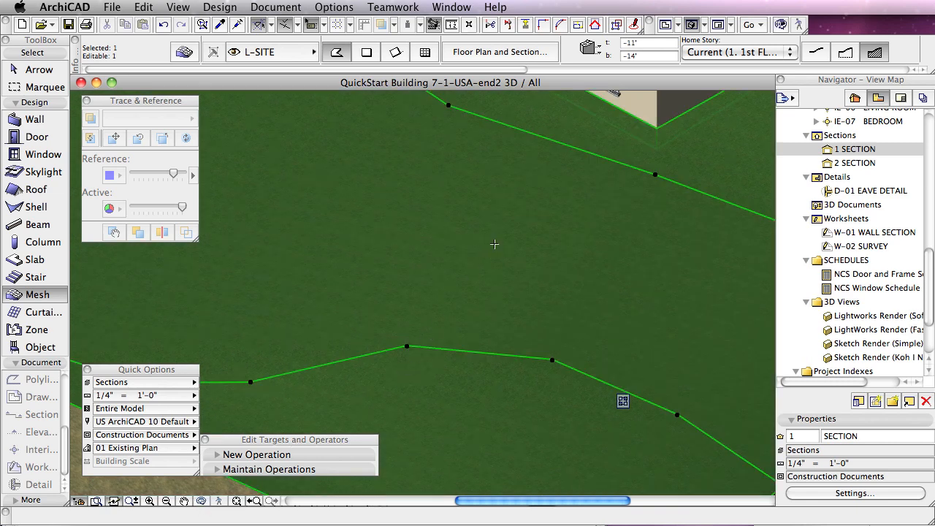
middle_drag(495, 249, 496, 453)
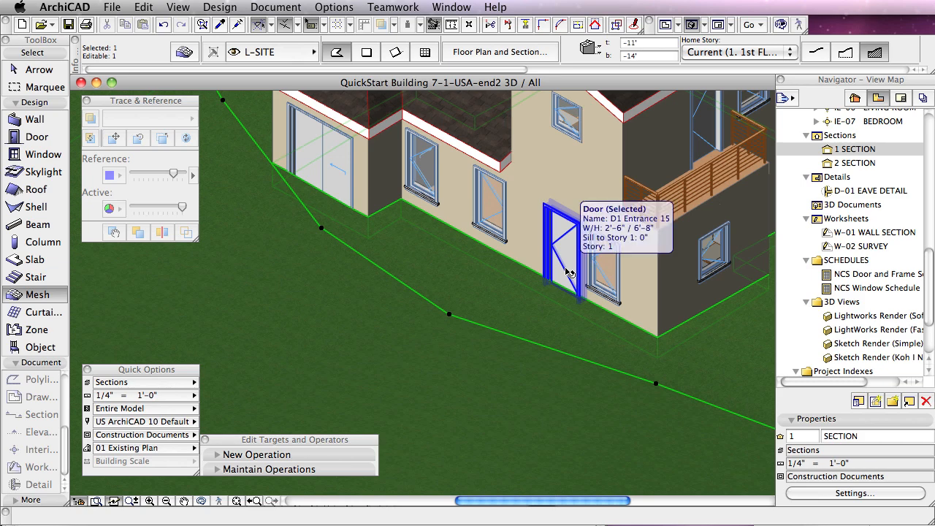
click(564, 269)
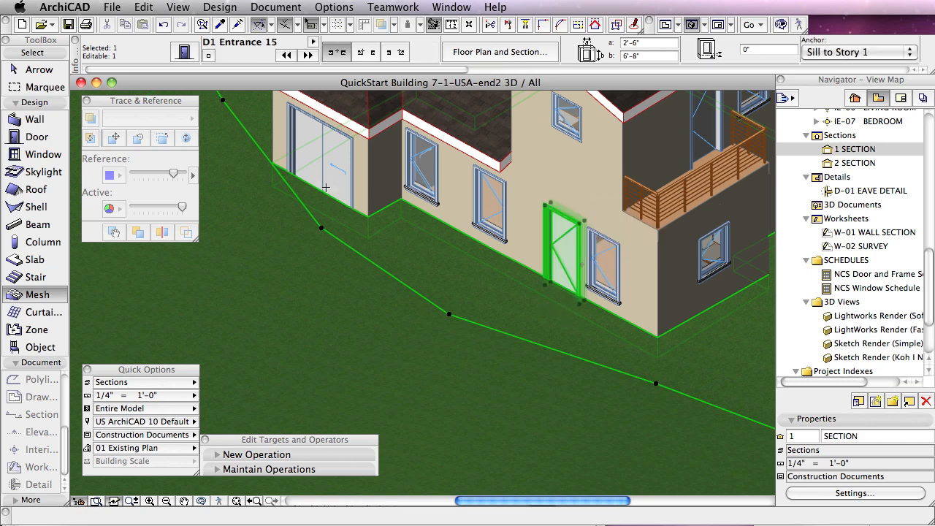
key(Escape)
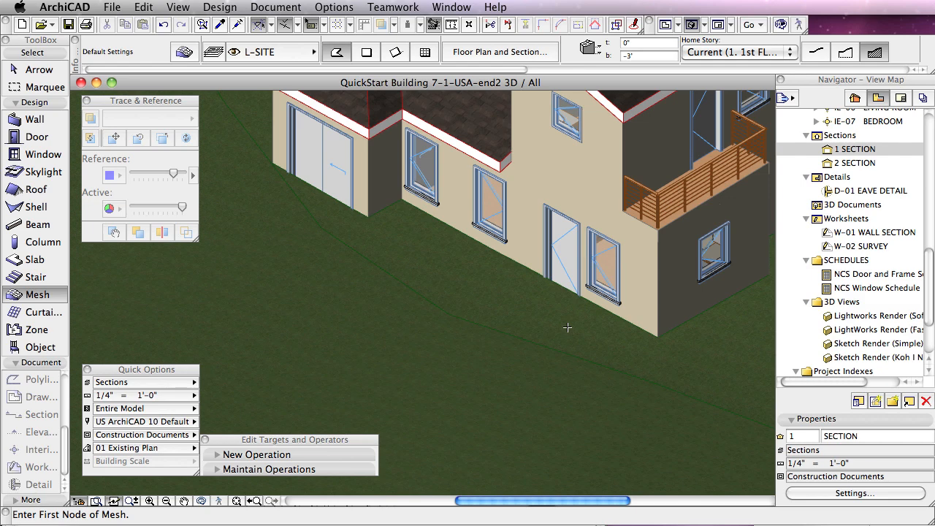
Step: On the 1st floor plan, draw a 21'-10" by 3' rectangular slab outside the kitchen and bedroom, using the existing floor slab's parameters
key(F2)
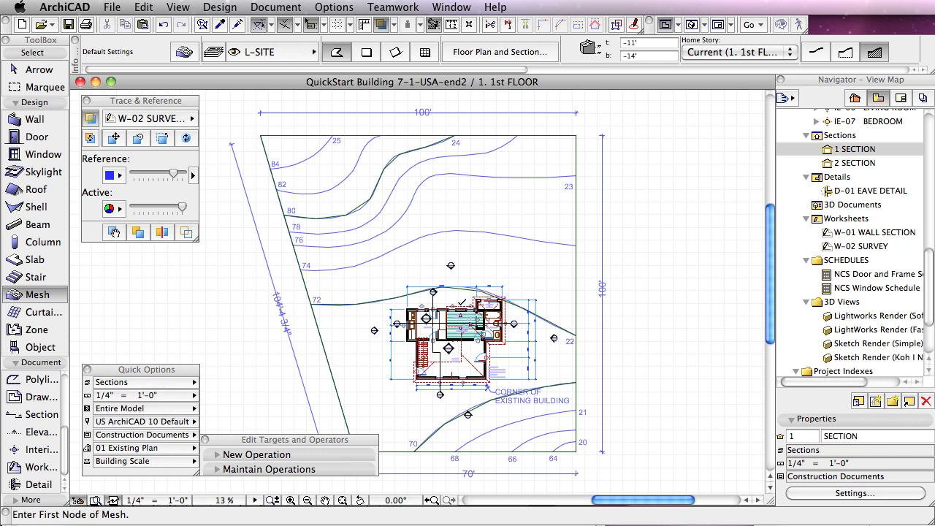
scroll(462, 302, up, 5)
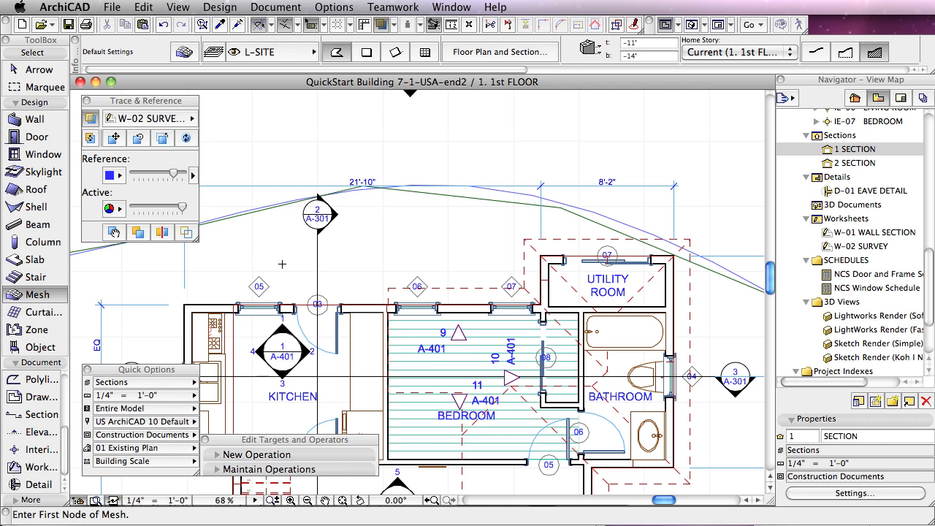
click(47, 263)
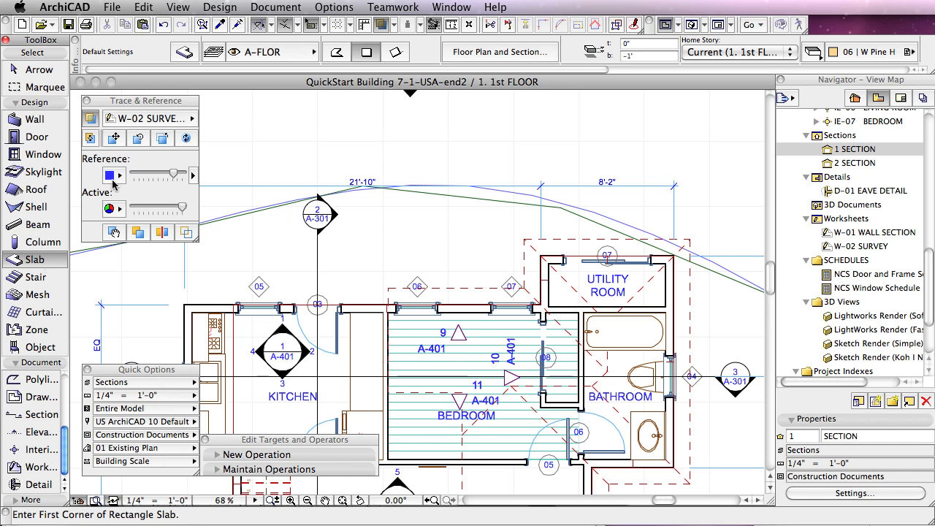
click(221, 27)
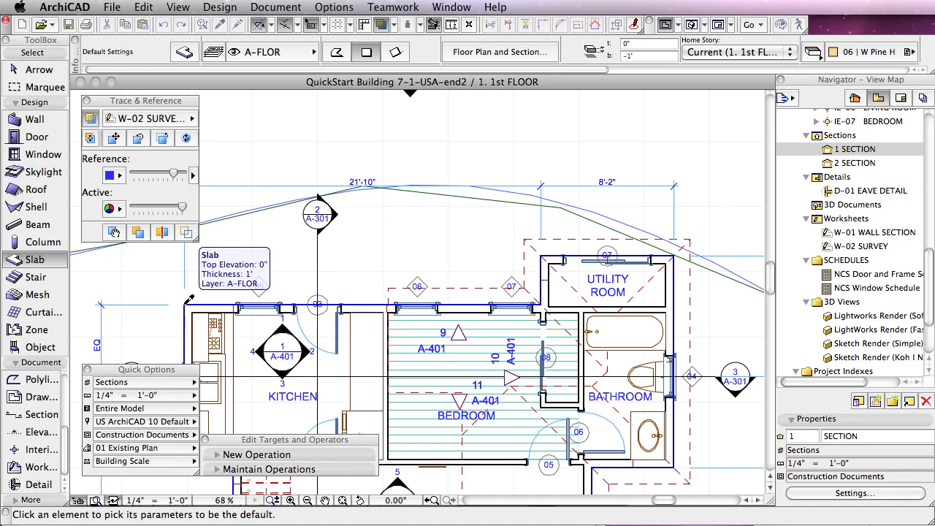
alt+click(188, 299)
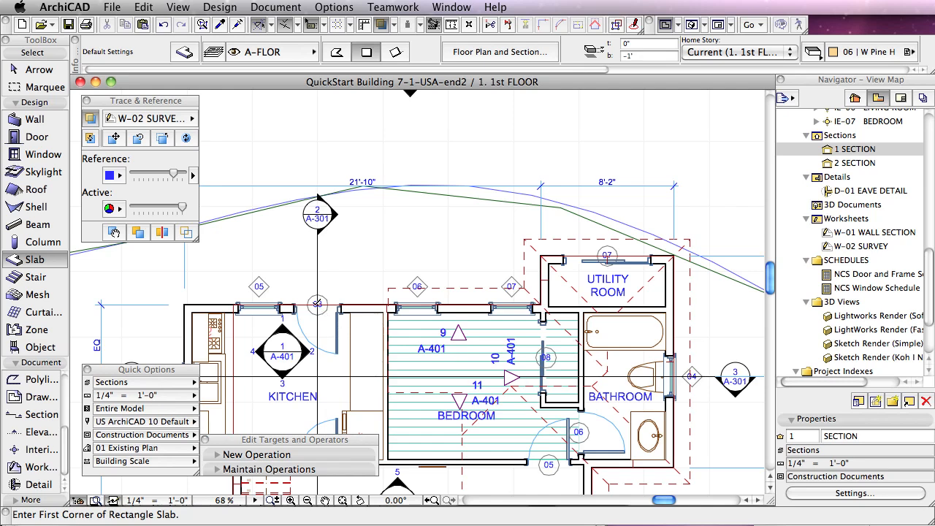
click(184, 304)
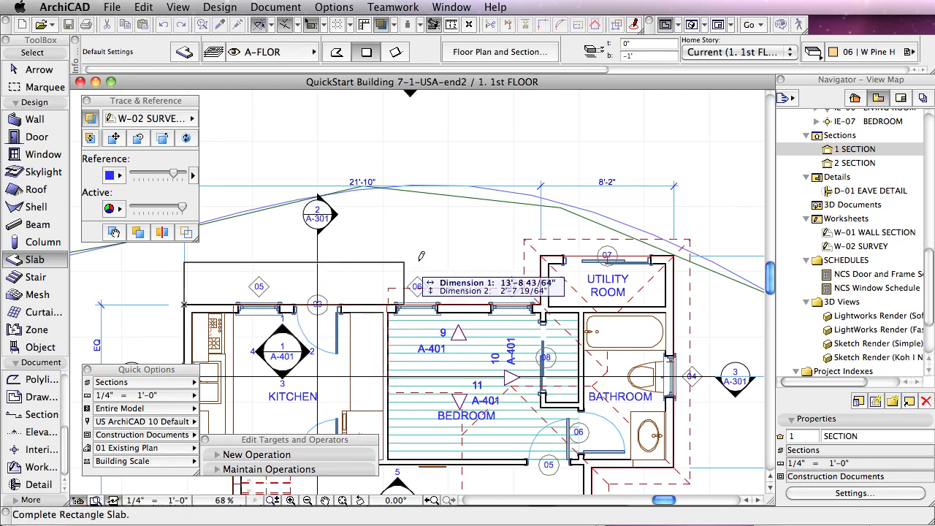
click(543, 252)
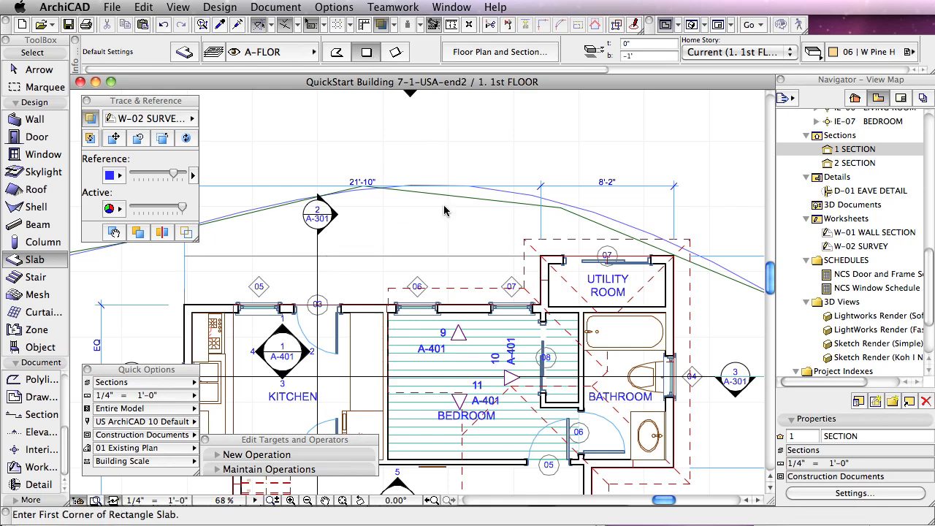
Step: Offset the new exterior slab's outer edge 6' away from the building
click(449, 258)
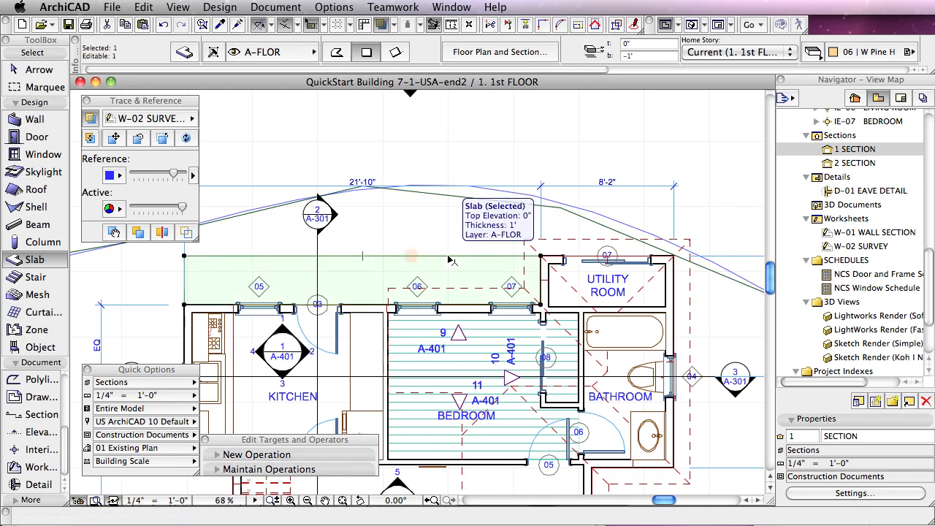
click(448, 256)
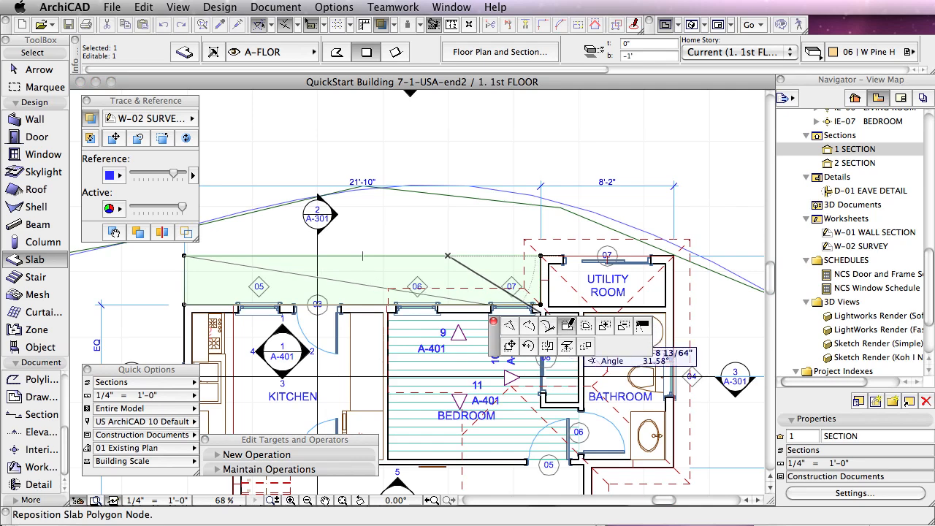
click(567, 324)
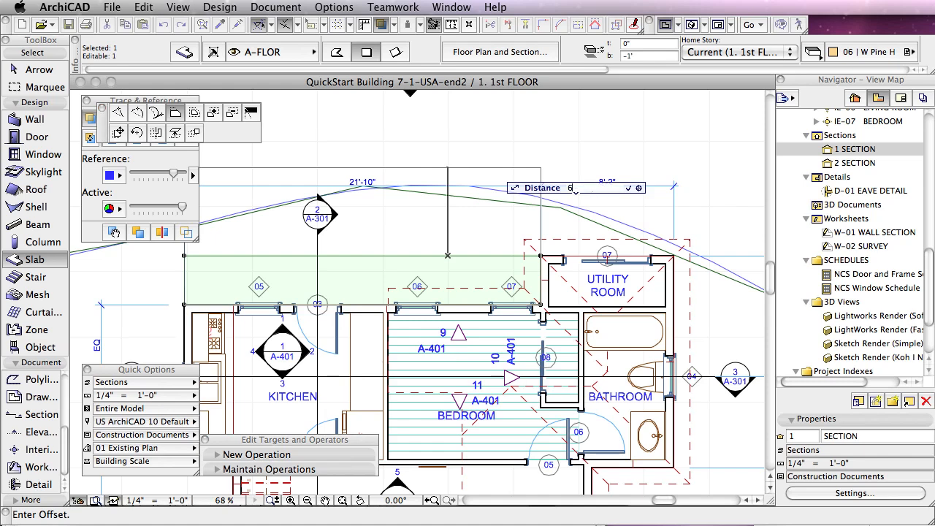
click(447, 158)
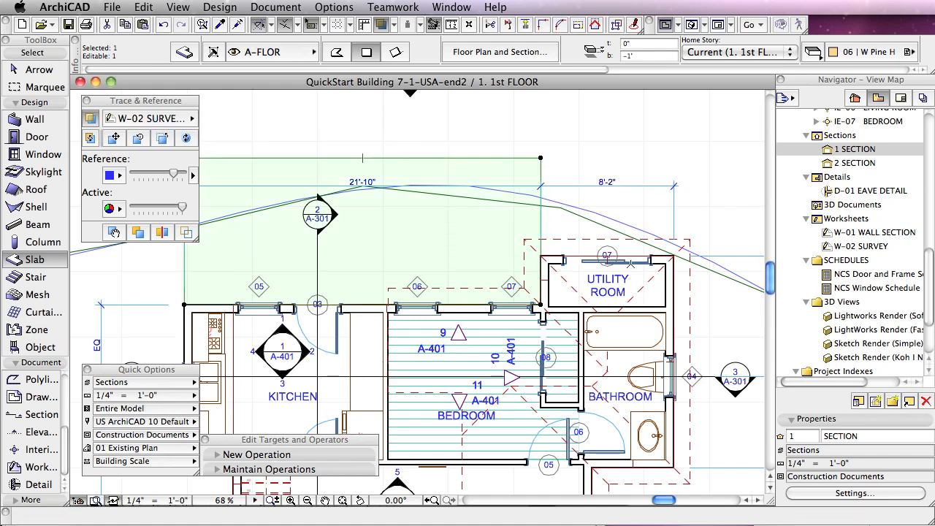
click(593, 265)
Step: Extend the exterior slab by adding an 8'-2" by 6' rectangle outside the utility room, and deselect the slab
click(542, 156)
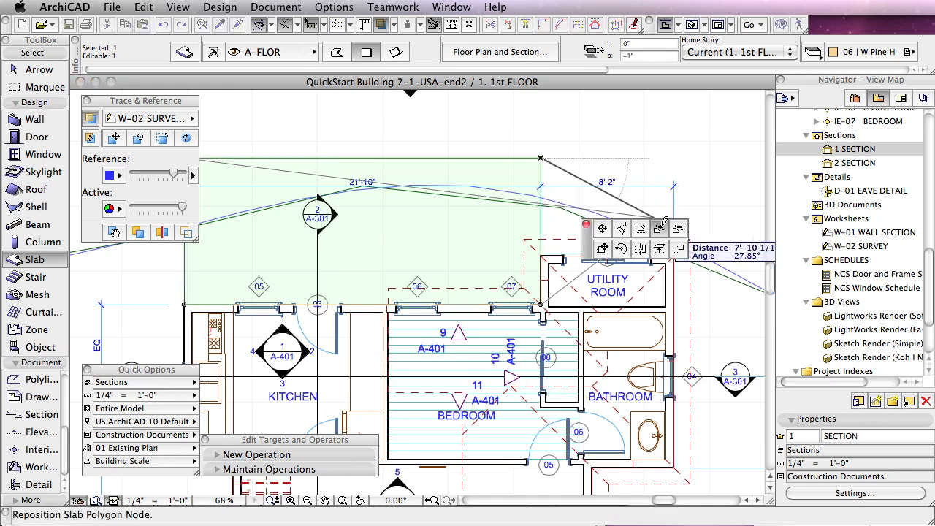
key(Escape)
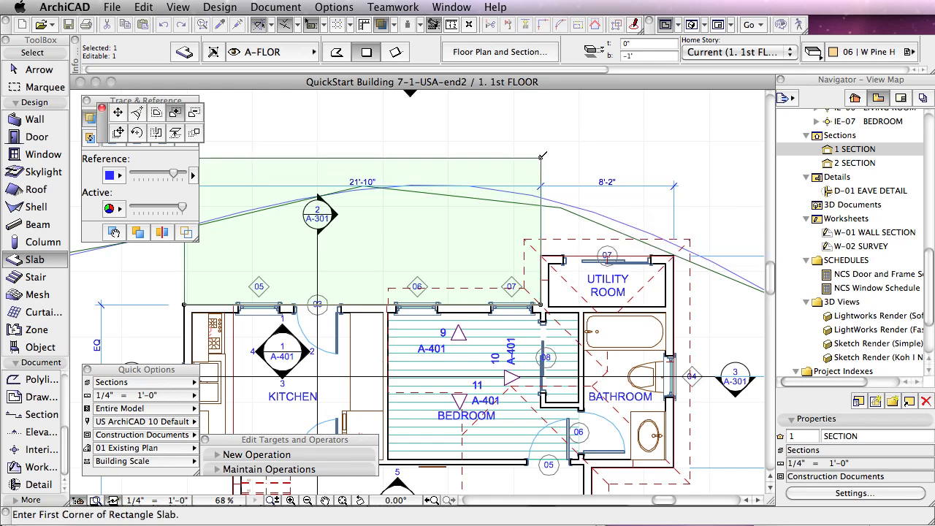
click(541, 158)
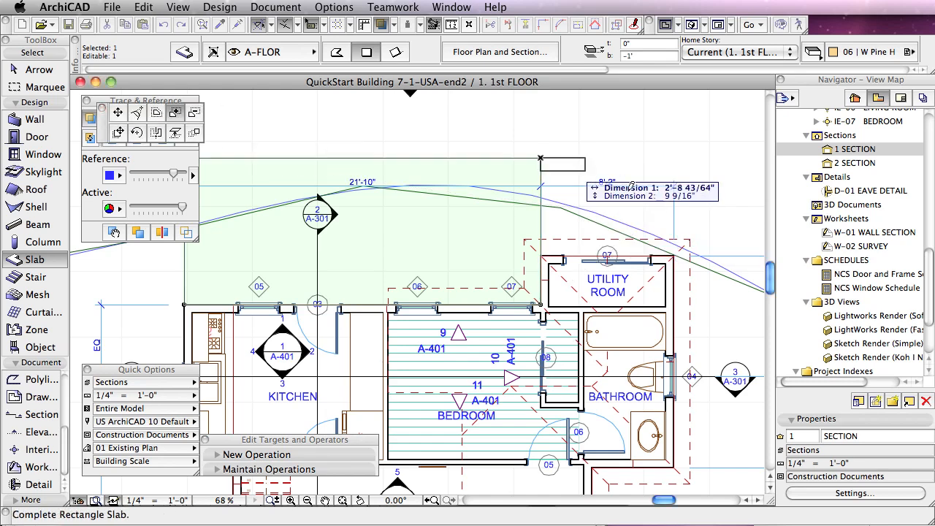
click(674, 254)
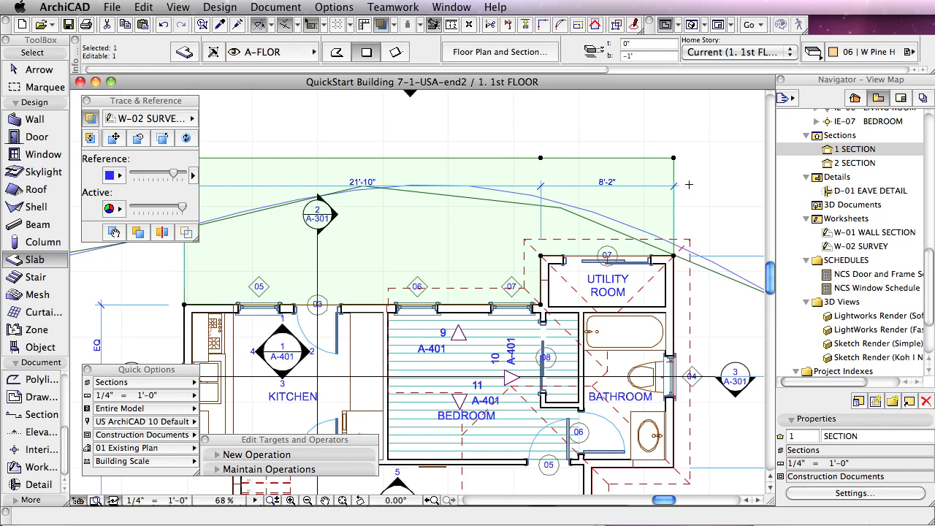
key(Escape)
Step: Check the exterior in 3D, then assign the exterior slab on the 1st floor plan as the operator element of a new solid operation
key(F3)
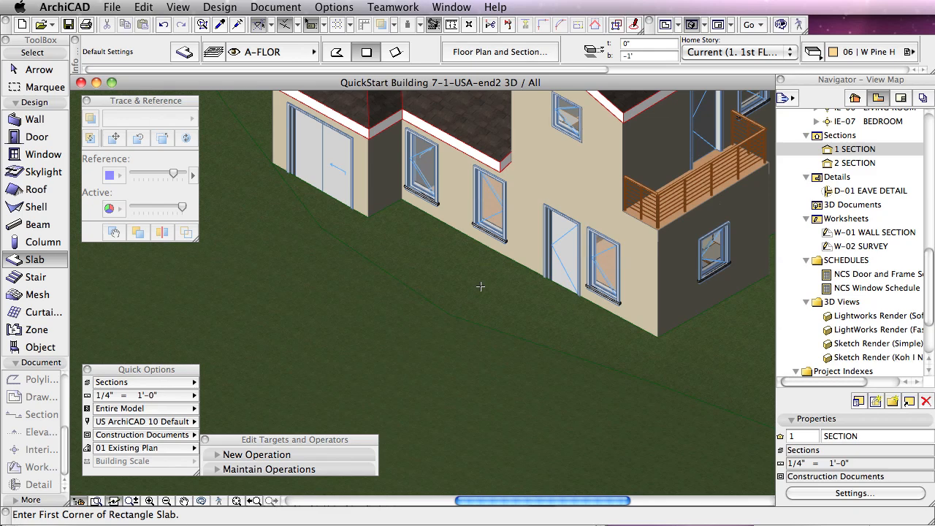
key(F2)
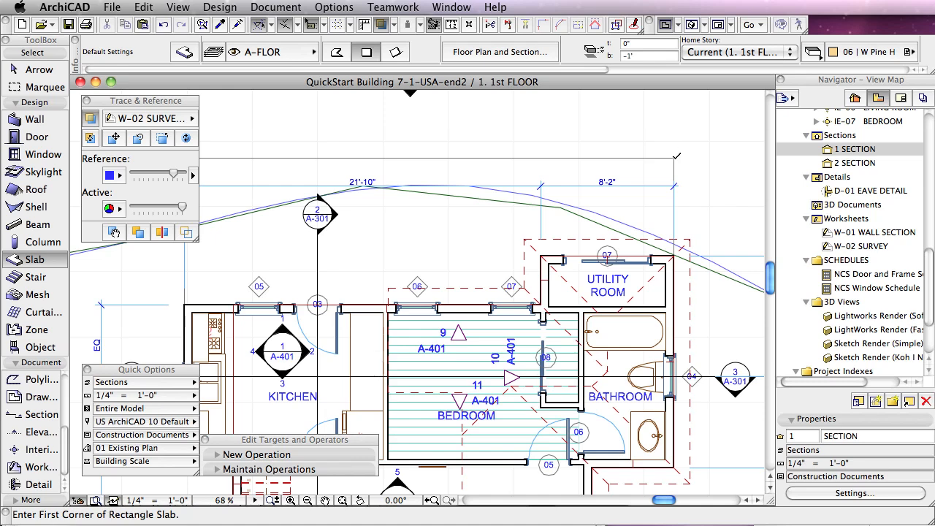
click(676, 157)
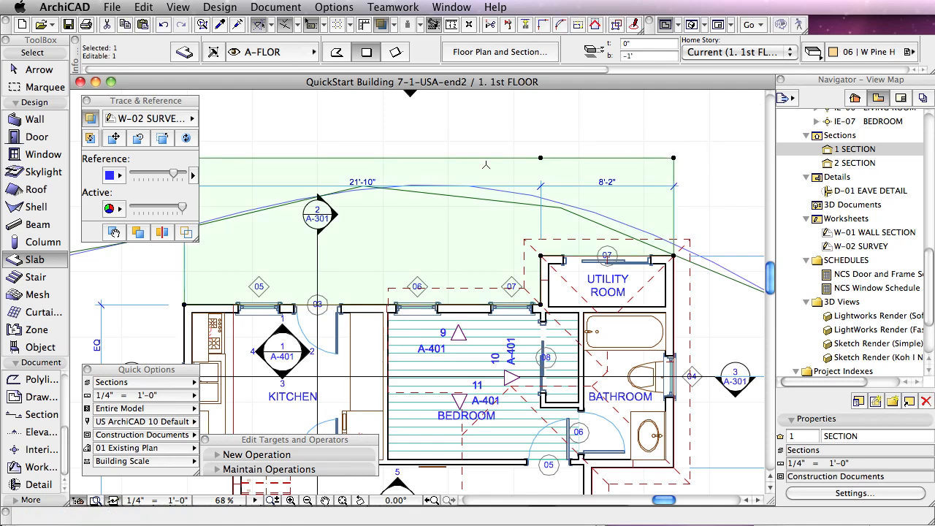
click(232, 453)
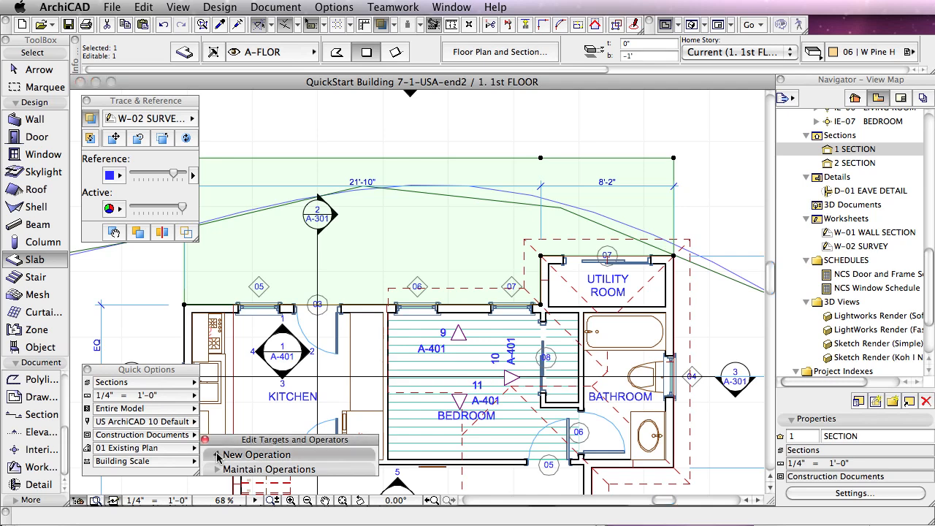
drag(253, 226, 254, 122)
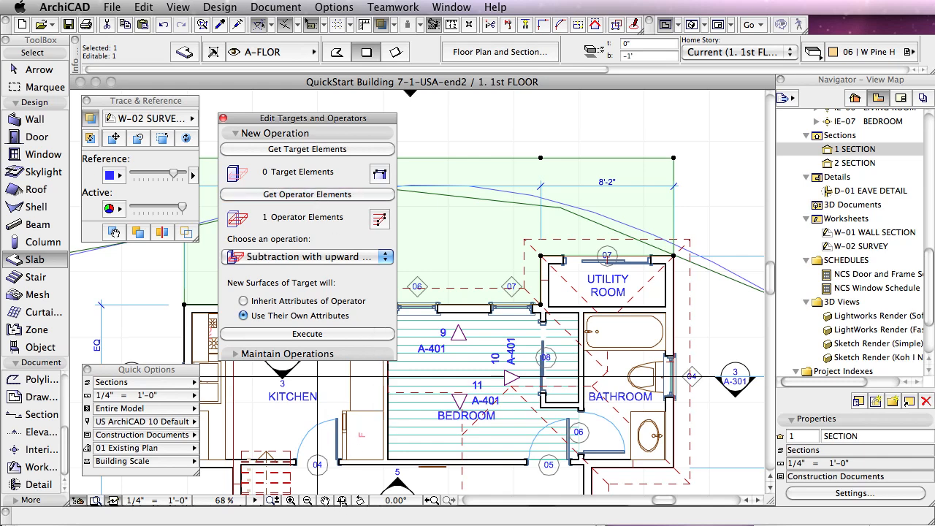
Step: Assign the terrain mesh as the target, execute the upward subtraction of the exterior slab from it, and view the cut in 3D
click(343, 501)
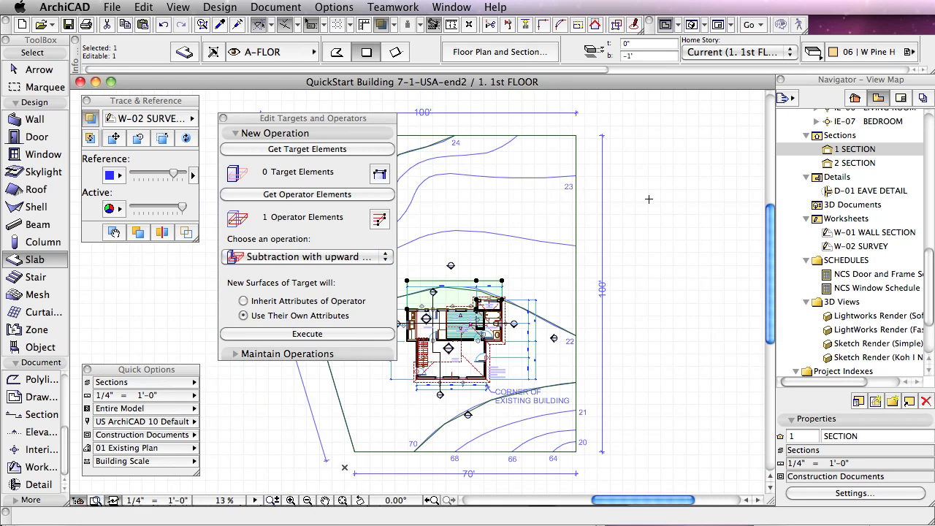
key(Escape)
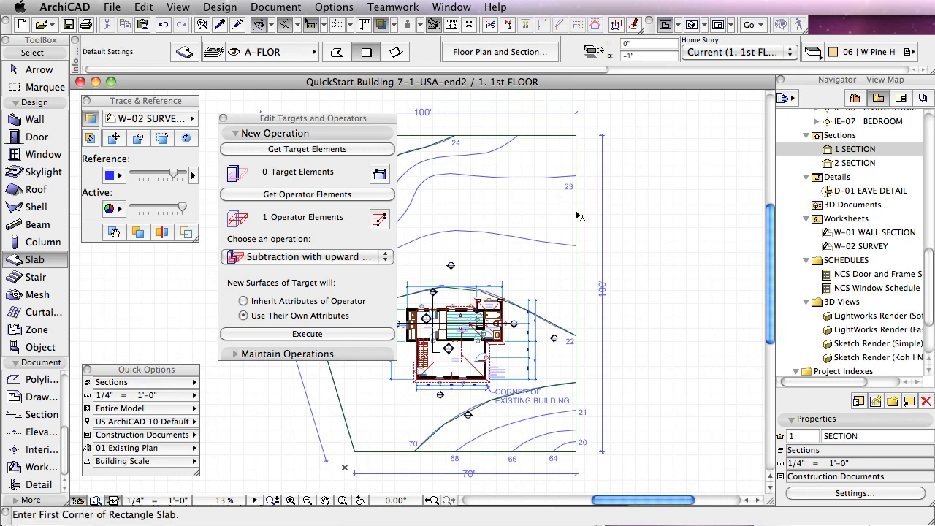
shift+click(577, 217)
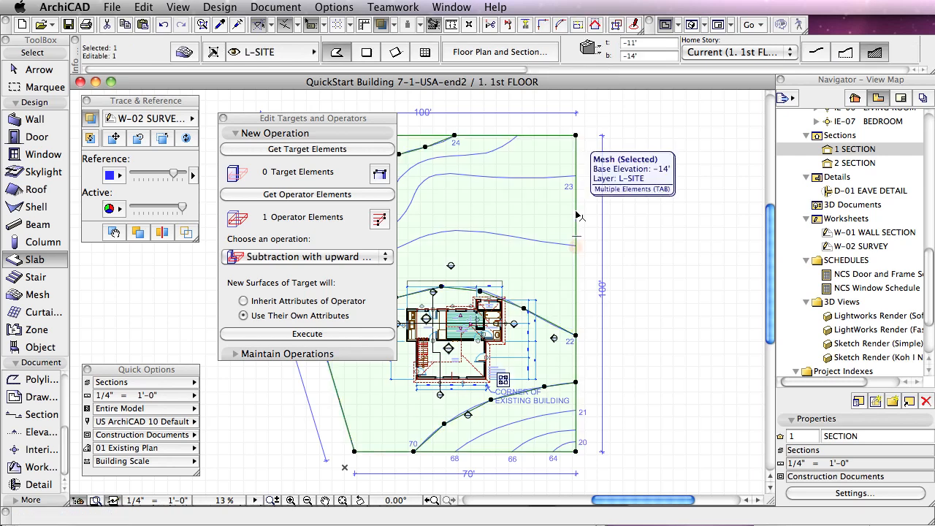
click(318, 150)
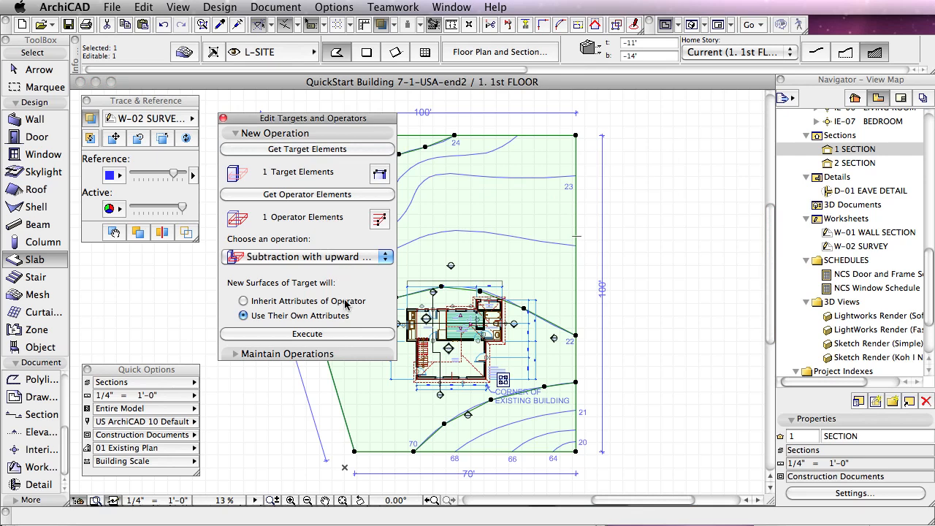
click(354, 337)
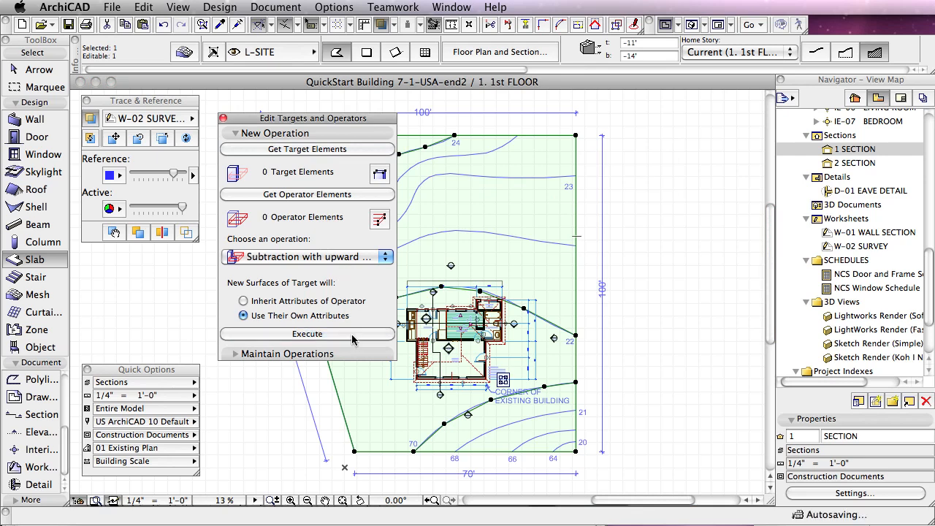
click(682, 211)
key(F3)
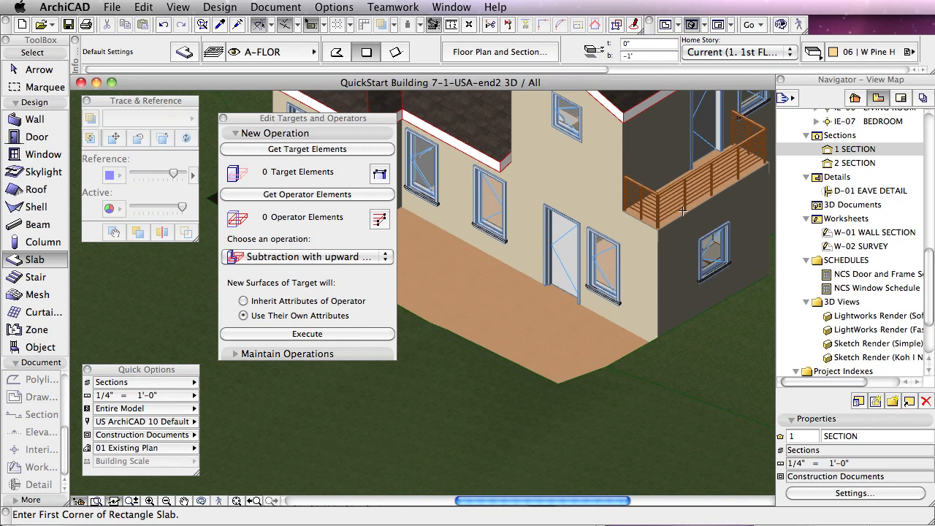
click(240, 134)
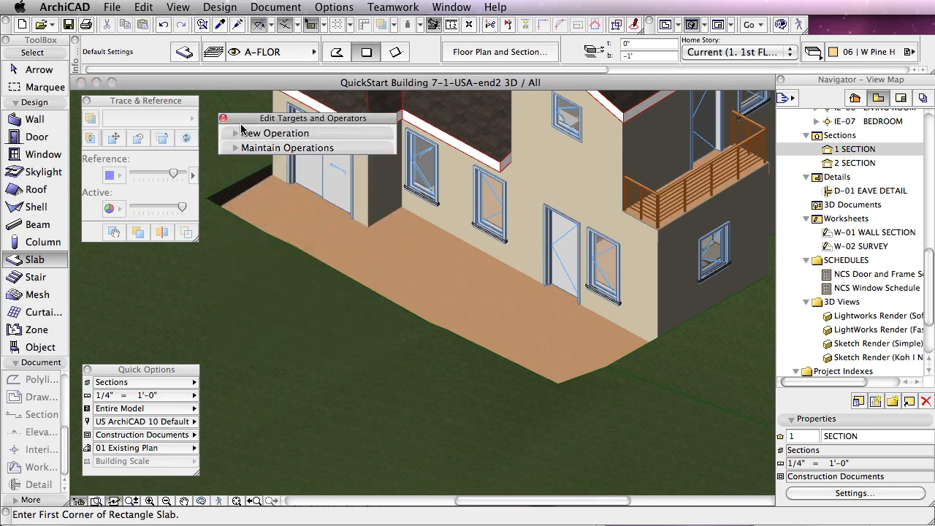
drag(300, 140, 191, 257)
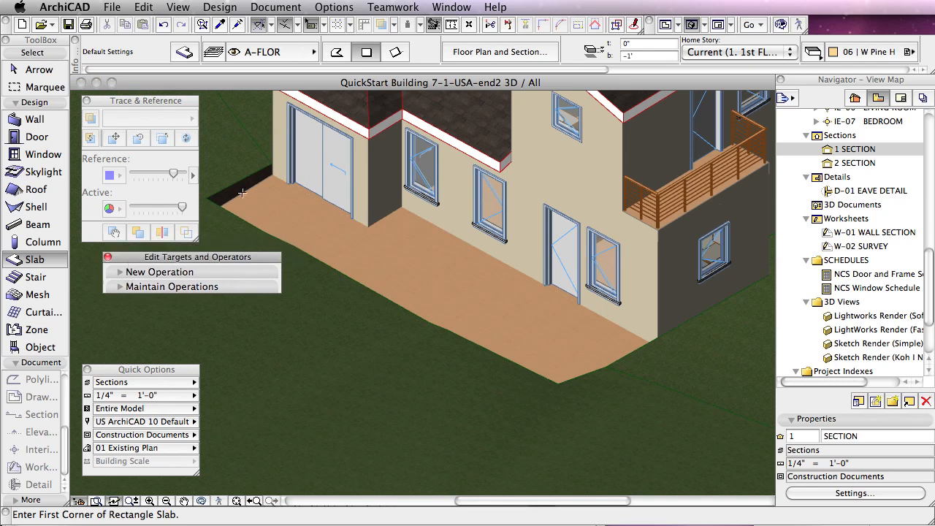
Step: Set the exterior slab's top surface material to 04 | CStone 49 and deselect the slab
shift+click(408, 255)
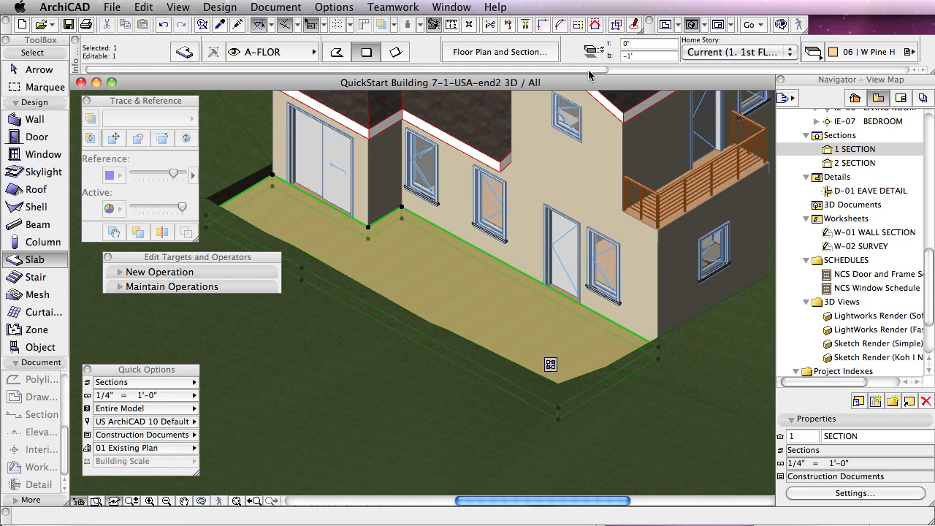
scroll(574, 69, right, 10)
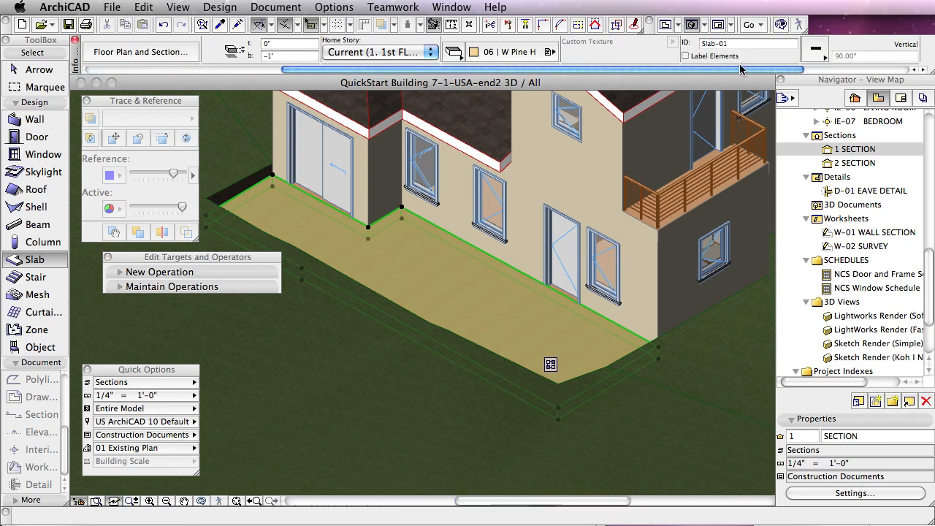
click(456, 53)
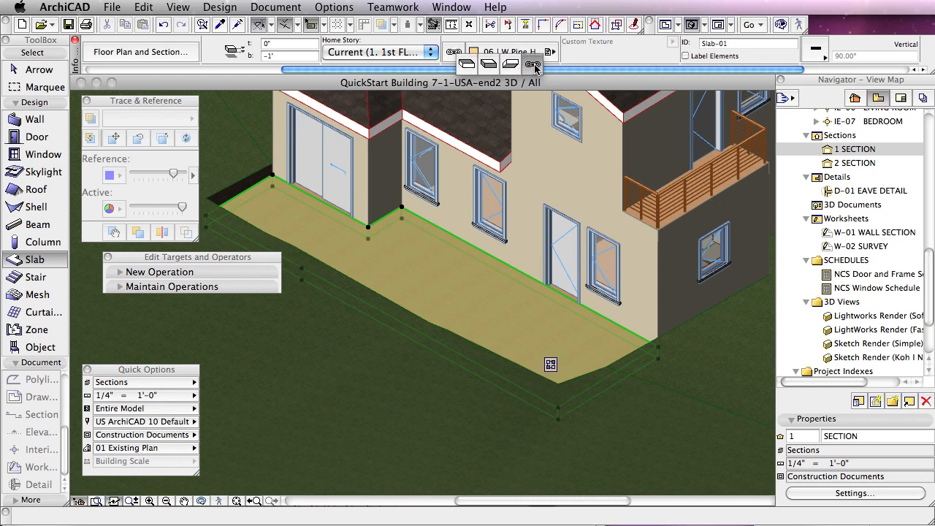
click(489, 64)
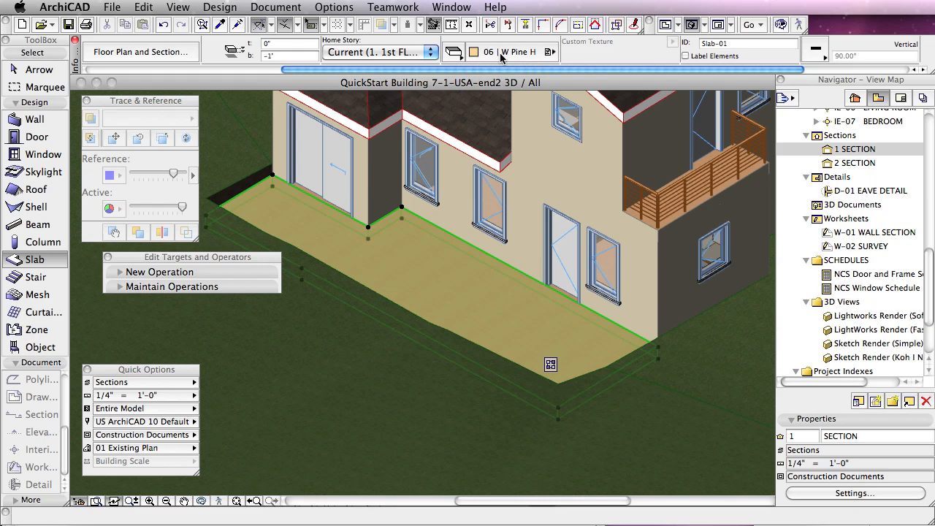
click(501, 53)
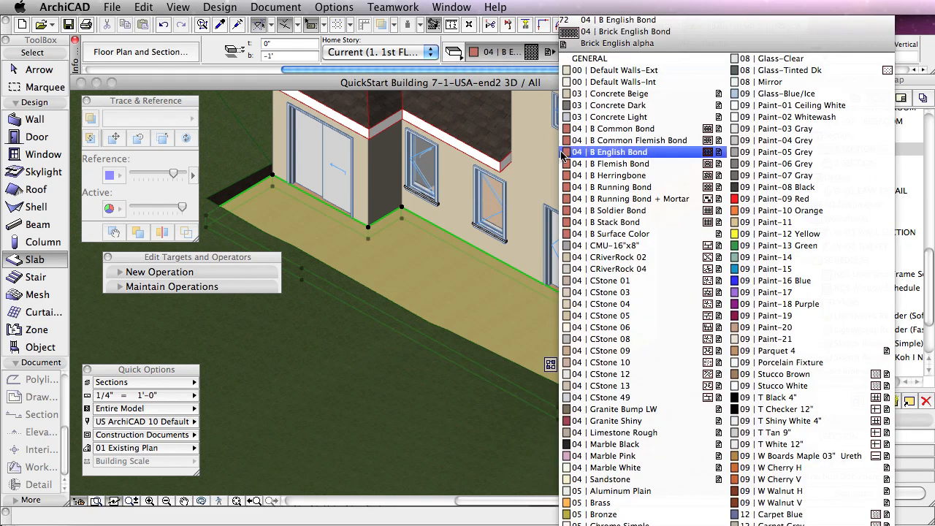
click(621, 399)
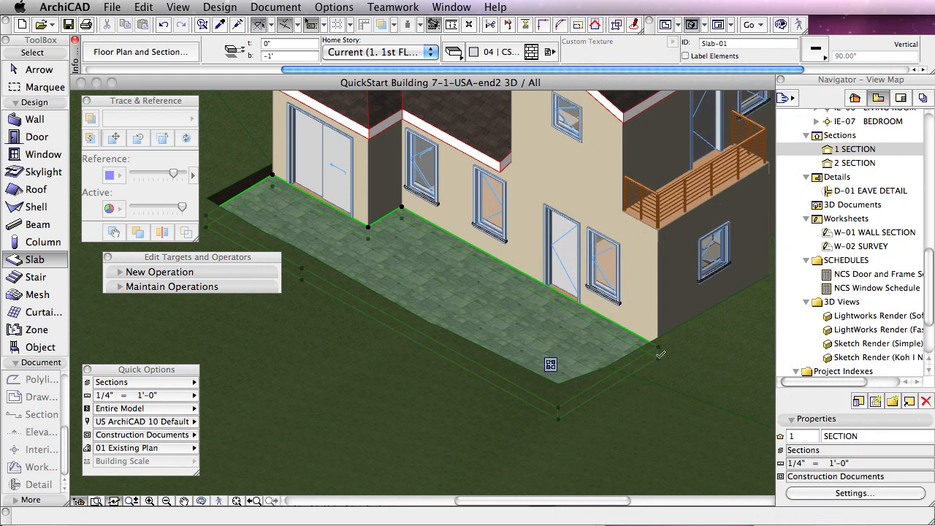
key(Escape)
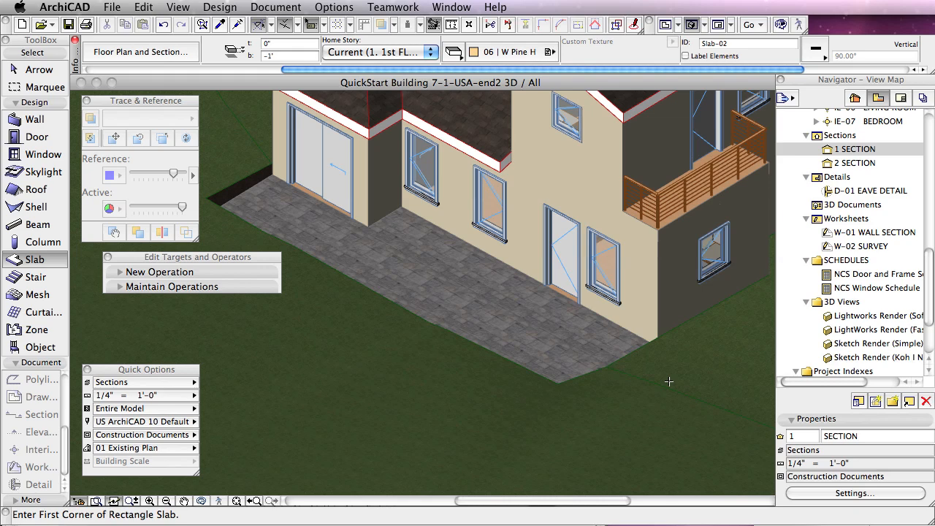
Step: On the 1st floor plan, give the exterior slab a stone-pattern cover fill, and clear the selection
key(F2)
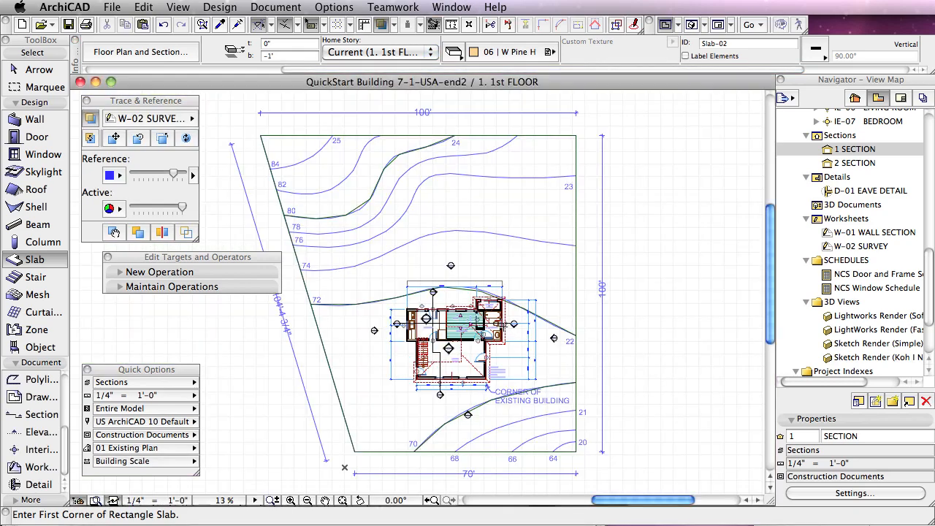
scroll(468, 301, up, 5)
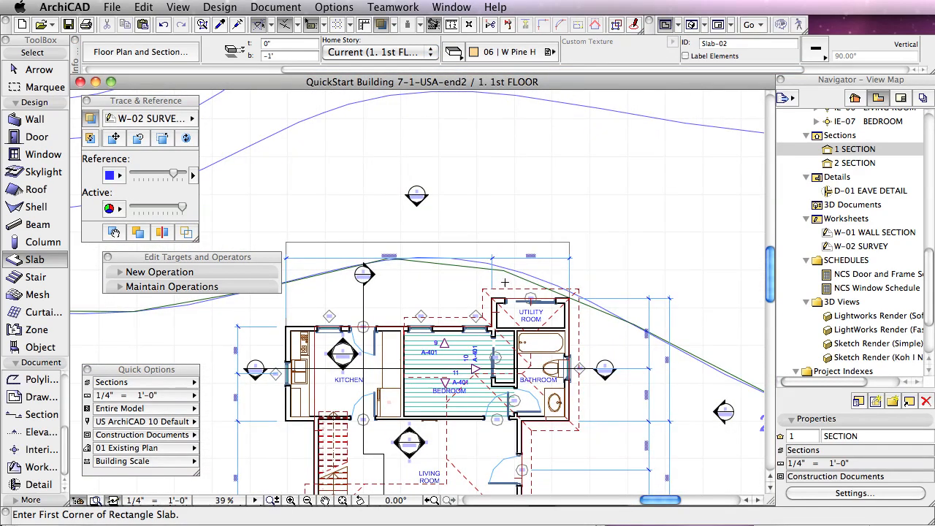
shift+click(570, 241)
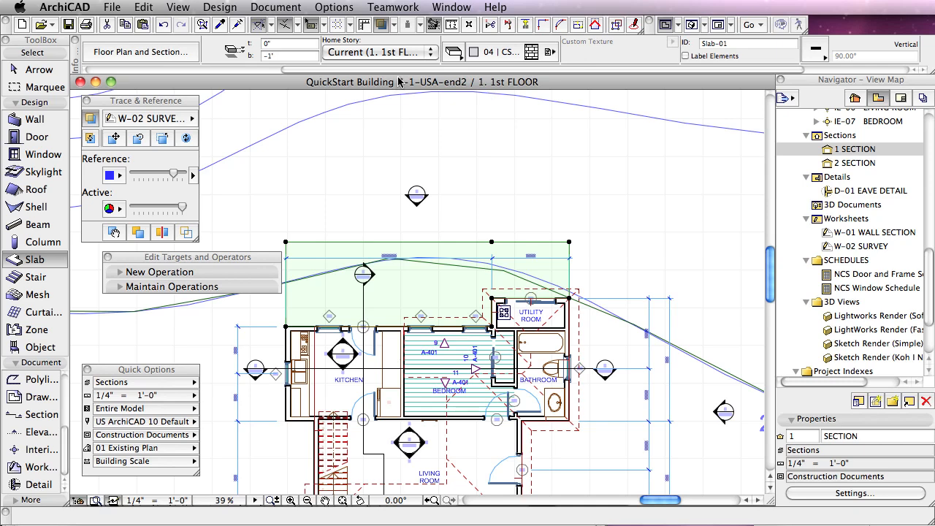
drag(401, 71, 198, 69)
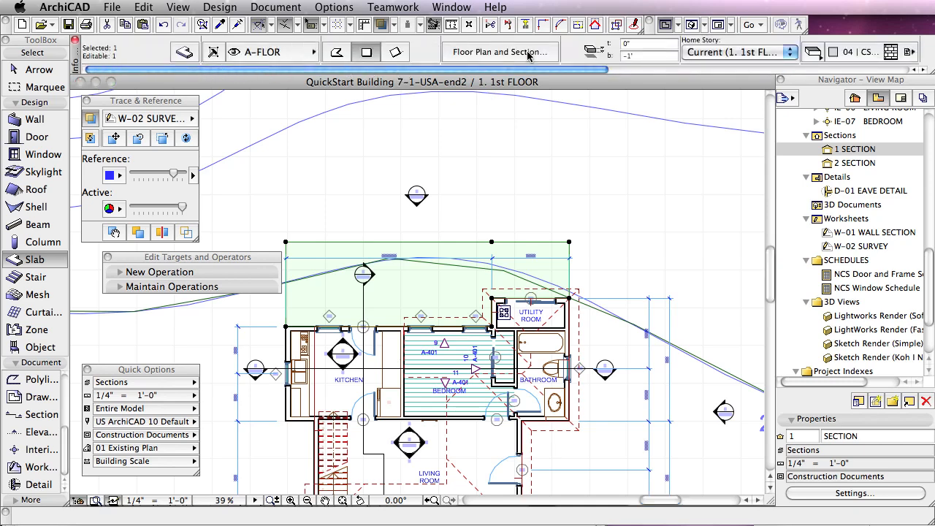
mouse_move(528, 56)
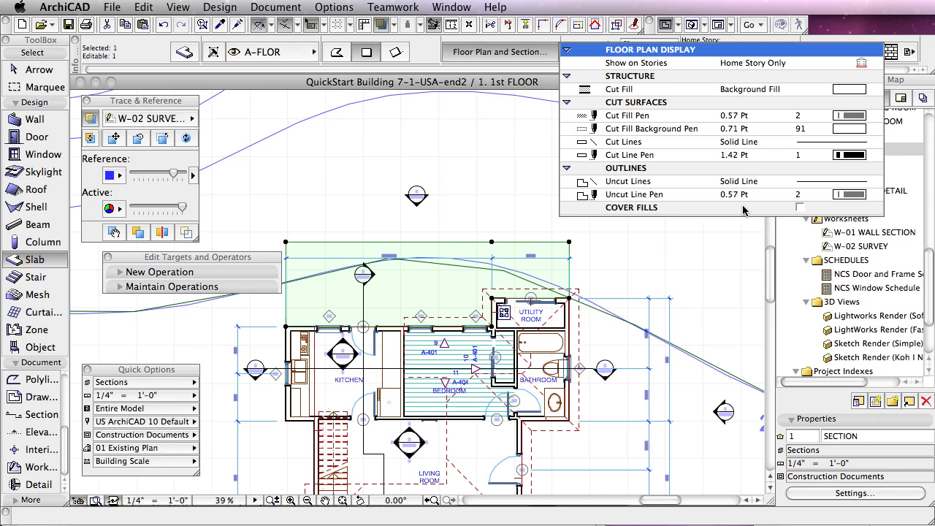
click(799, 207)
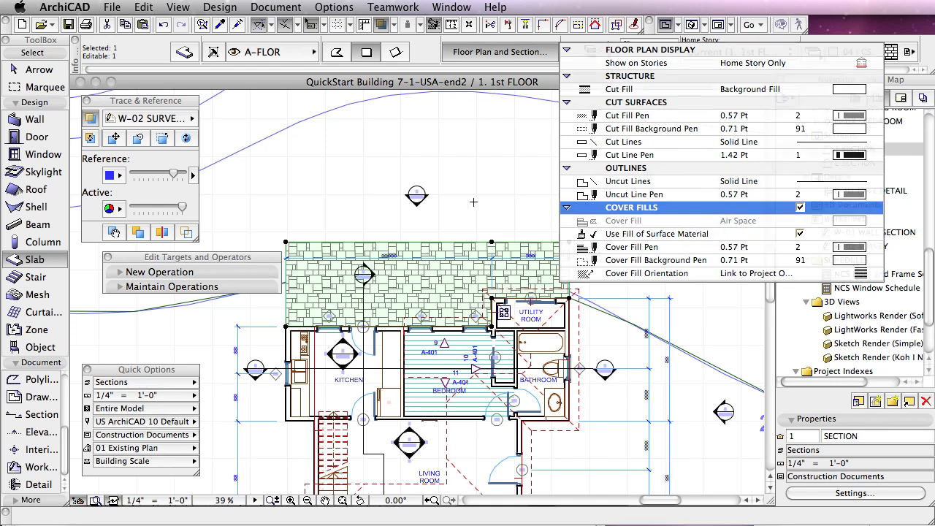
click(341, 502)
key(Escape)
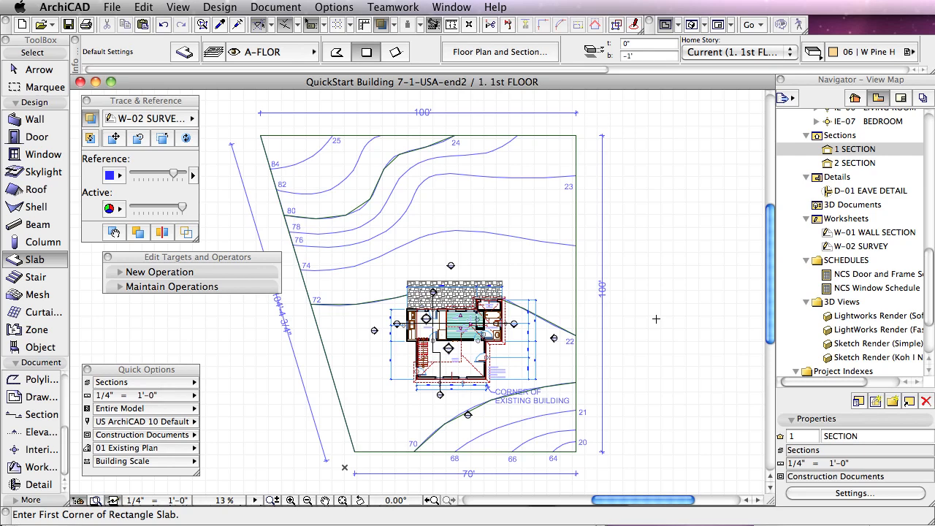
Step: Open the default settings for objects and search all libraries for parts whose file names contain the keyword "tree"
click(40, 348)
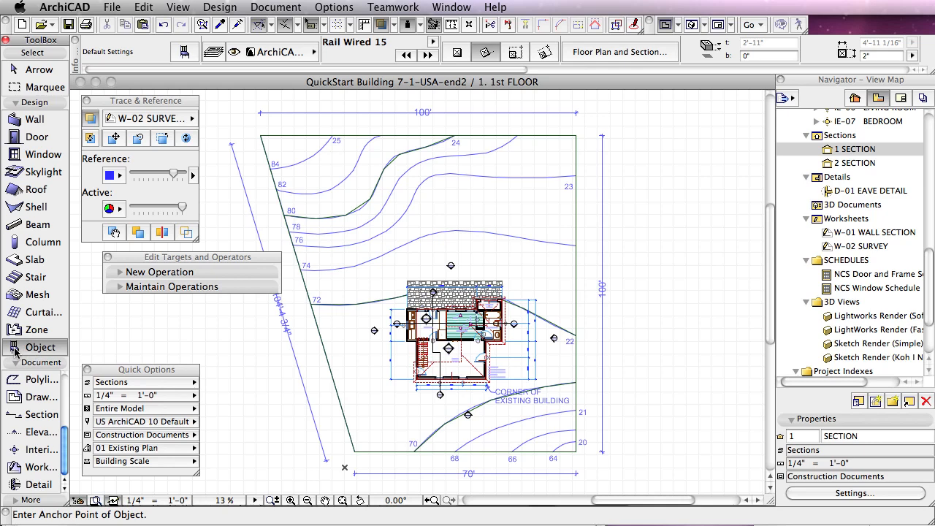
double_click(15, 349)
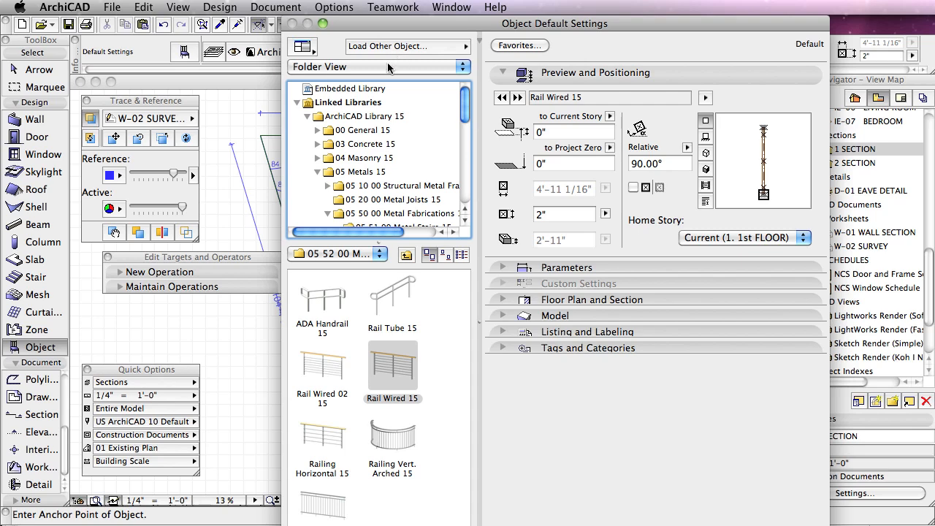
click(347, 67)
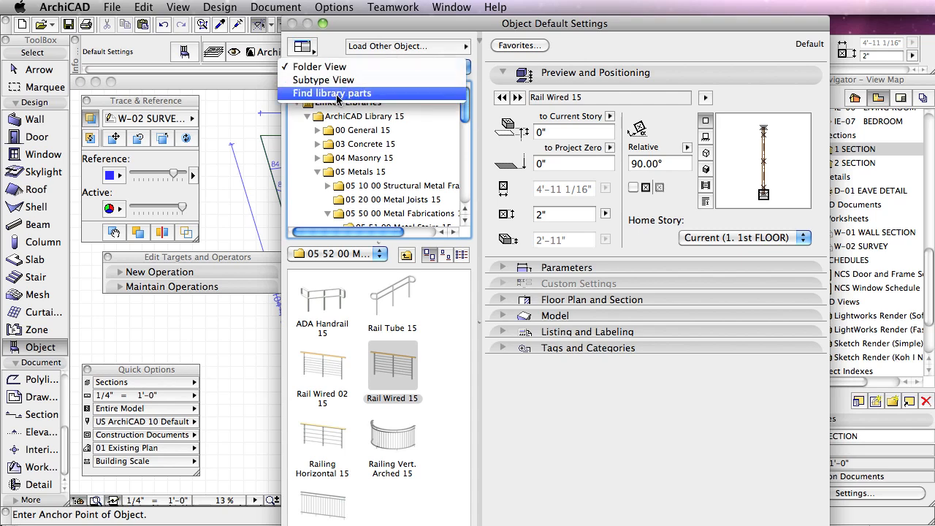
click(337, 93)
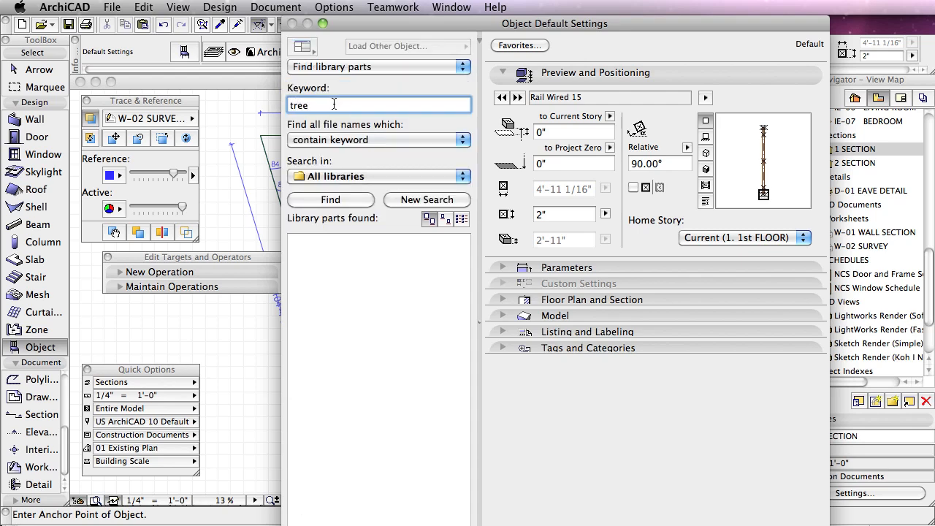
click(339, 199)
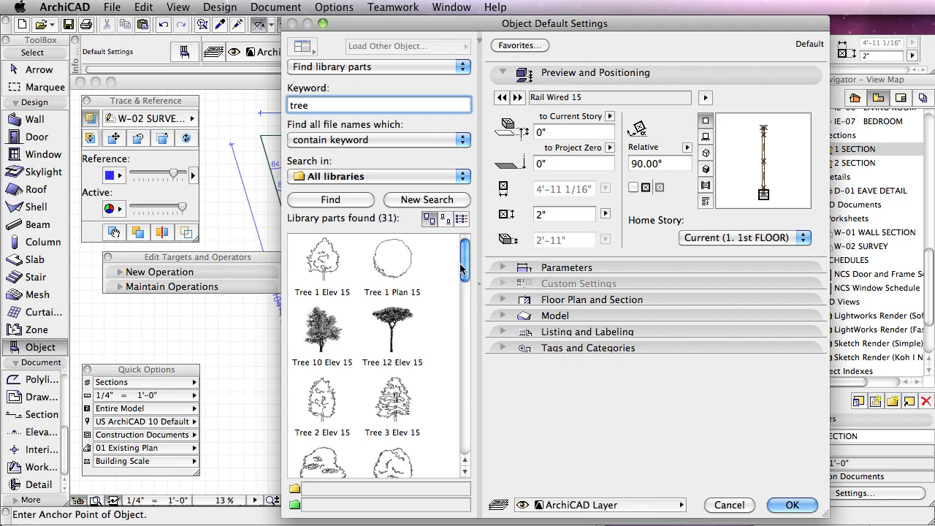
Step: Choose Tree Deciduous 11 15 from the found library parts and examine its dimensions and 3D preview
drag(466, 268, 466, 352)
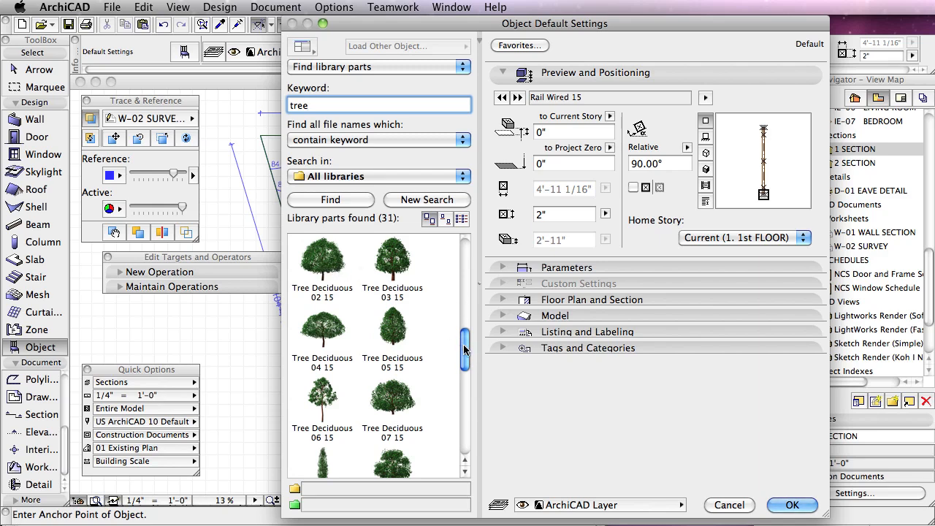
drag(466, 349, 468, 402)
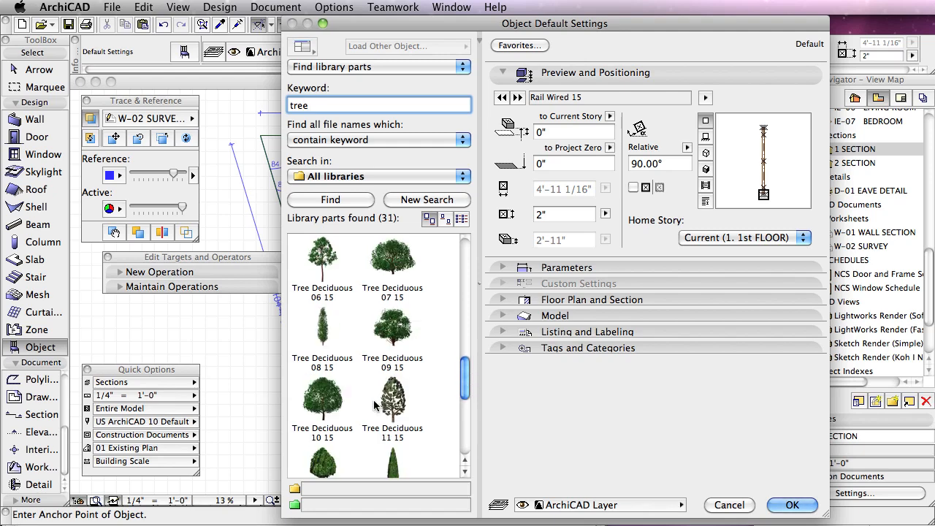
click(413, 394)
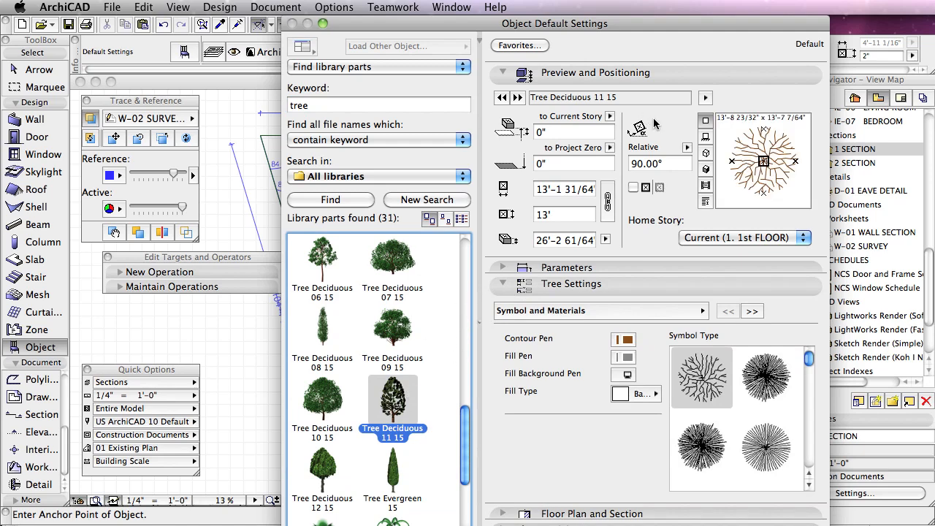
click(538, 190)
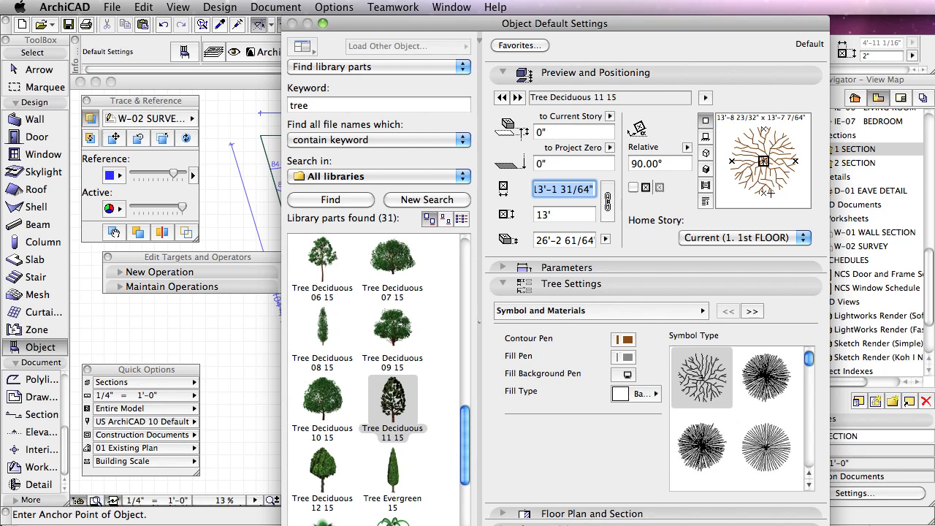
click(559, 213)
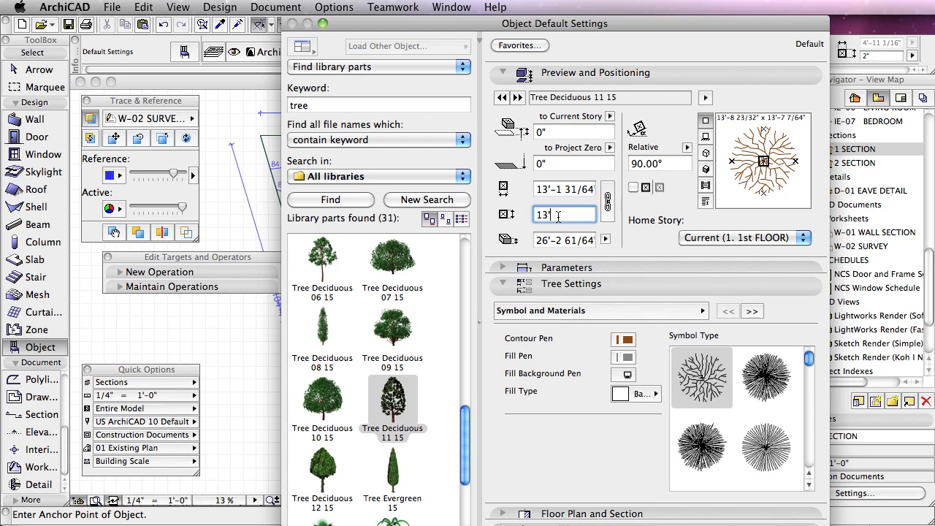
click(707, 170)
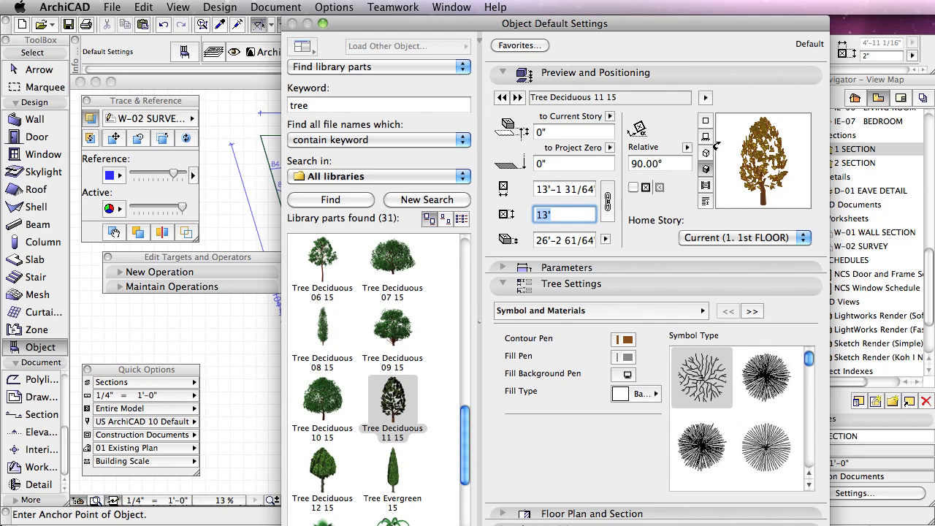
click(706, 120)
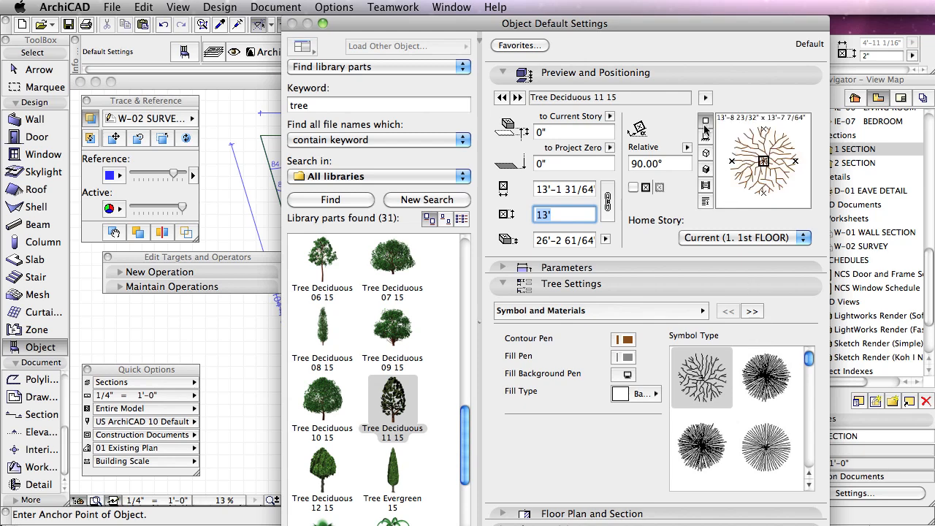
Step: Set the tree's symbol type to the plain circular outline with short inward notches and accept the object default settings
click(771, 450)
drag(809, 364, 809, 407)
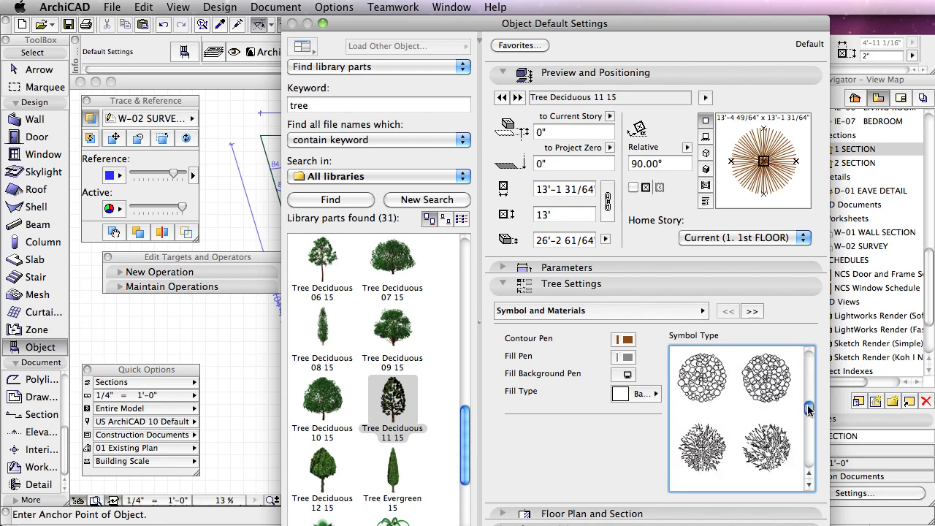
click(701, 446)
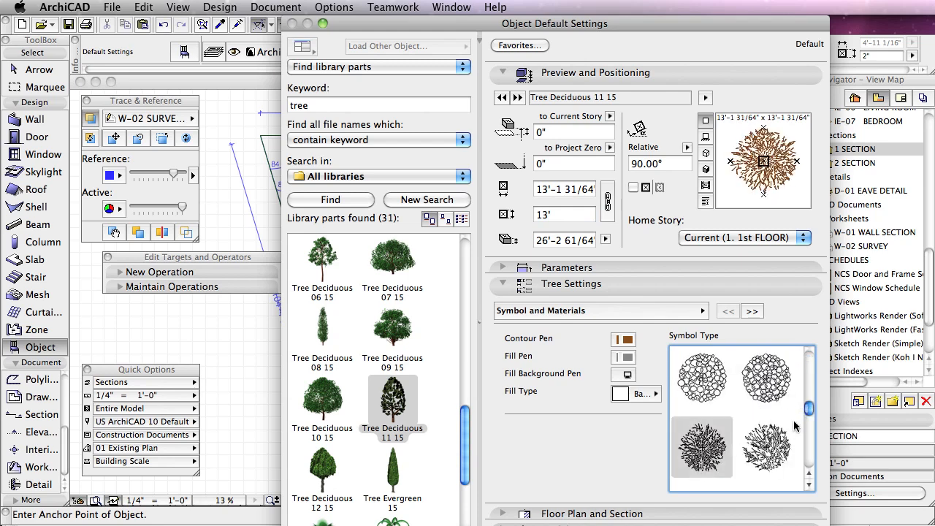
drag(809, 407, 809, 447)
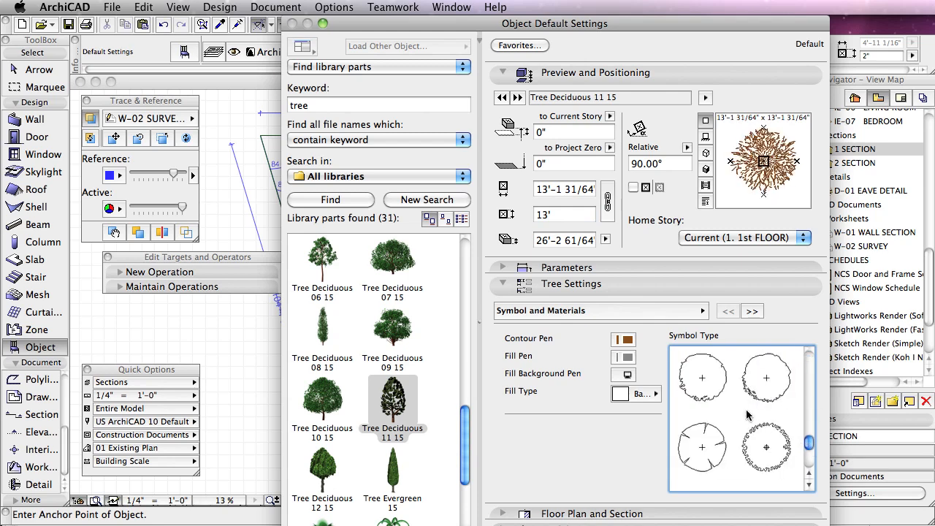
click(703, 438)
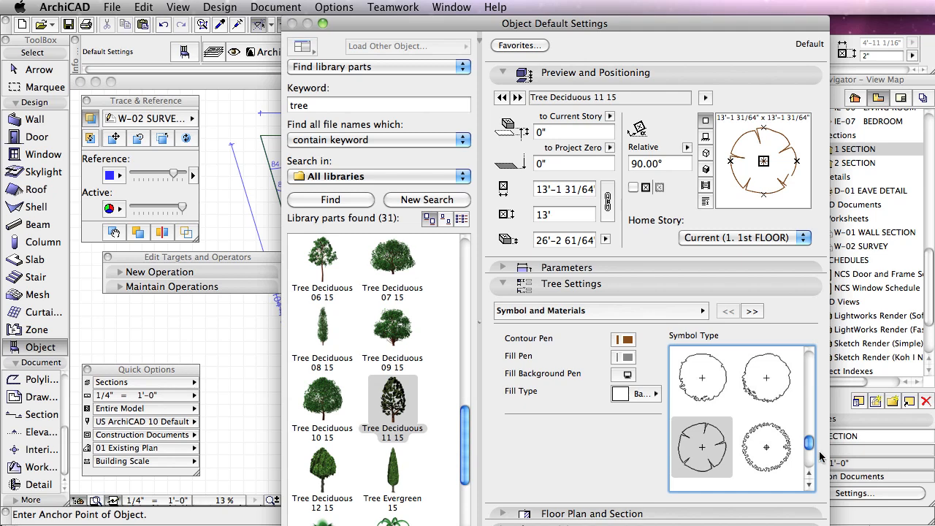
key(Return)
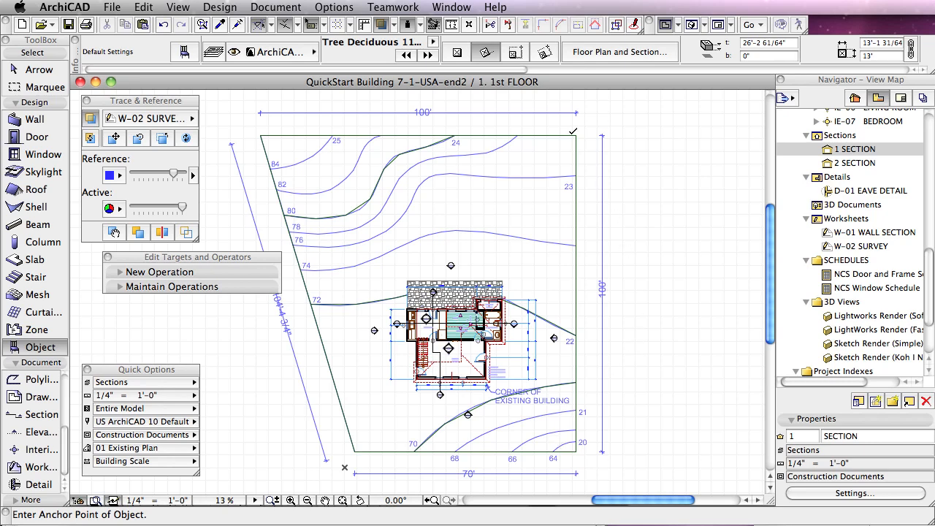
Step: Set gravity to Gravitate to Mesh and place a rotated tree near the upper-left corner of the site, between contours 84 and 82
click(421, 25)
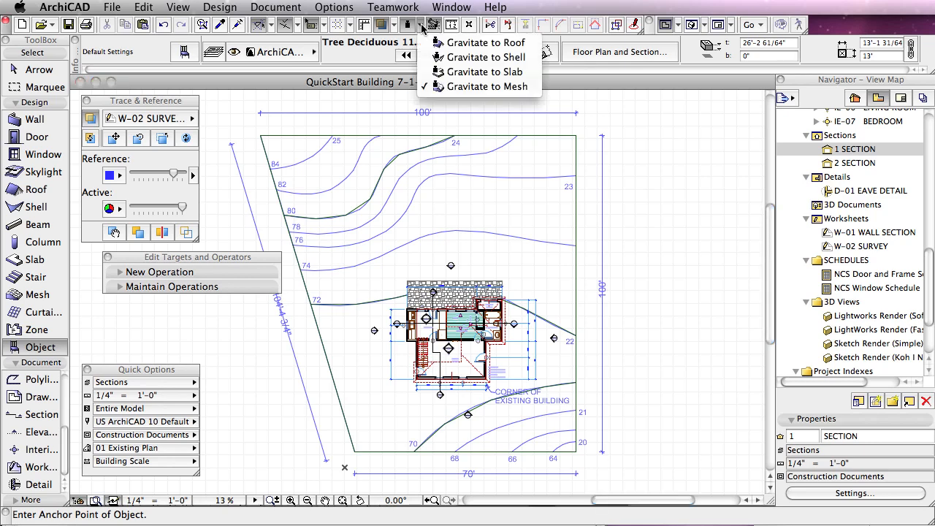
click(511, 88)
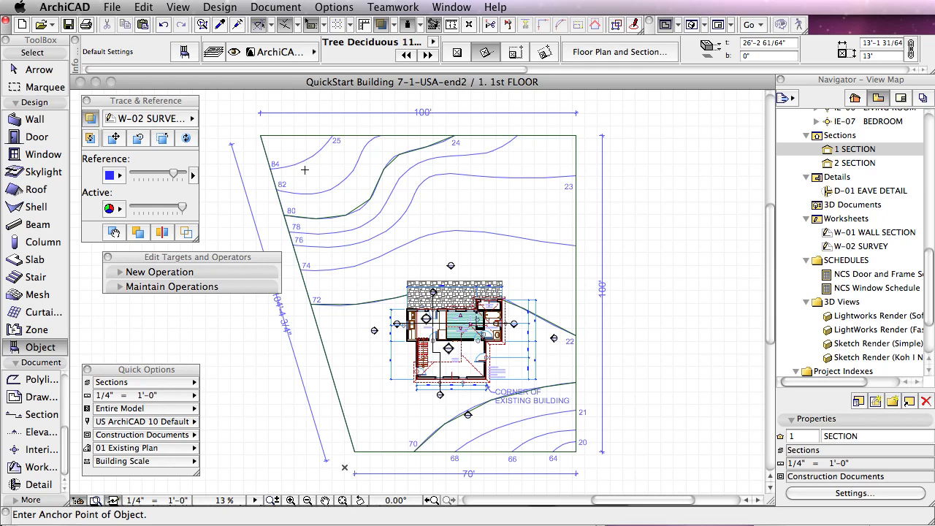
click(305, 169)
click(306, 167)
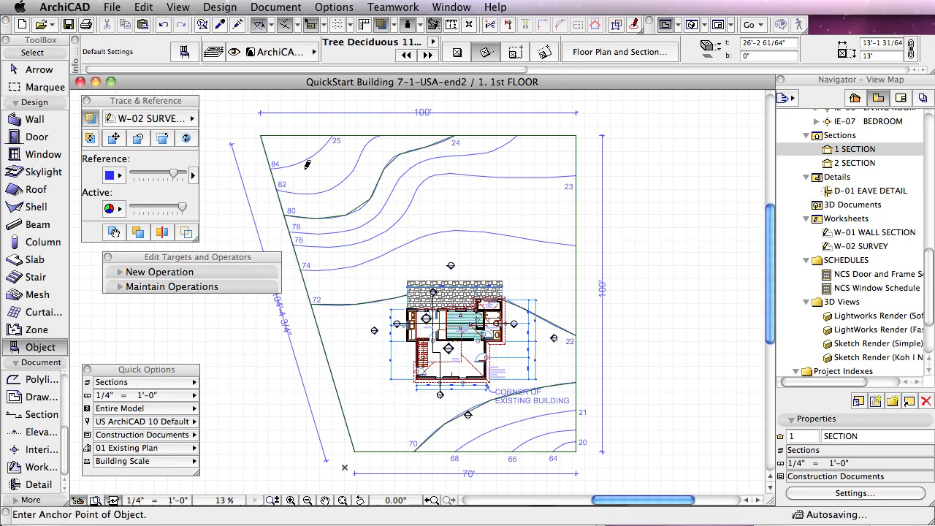
Step: Using the non-rotated geometry method, place one tree to the upper right of the house and another near the site's lower boundary
click(458, 54)
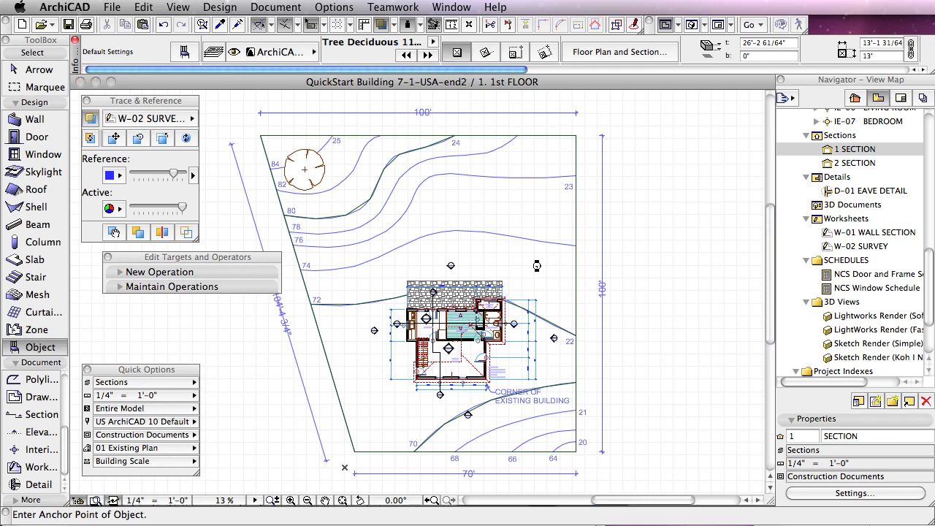
click(537, 264)
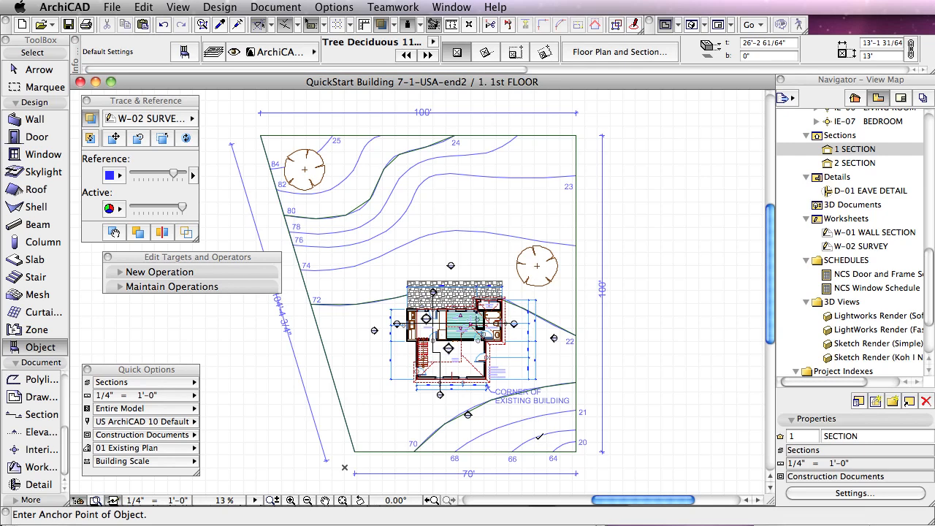
click(524, 434)
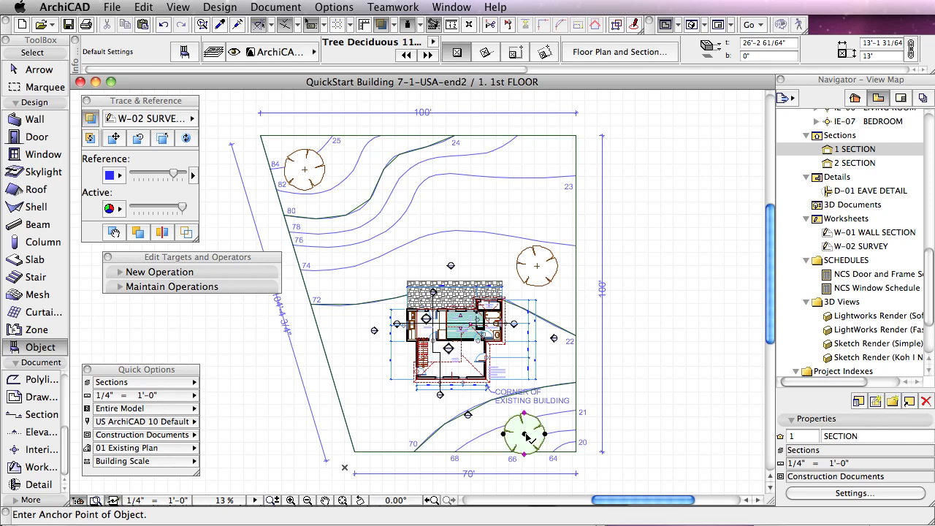
Step: Select each of the three placed trees in turn to compare their base elevations, and clear the selection
click(792, 56)
click(792, 57)
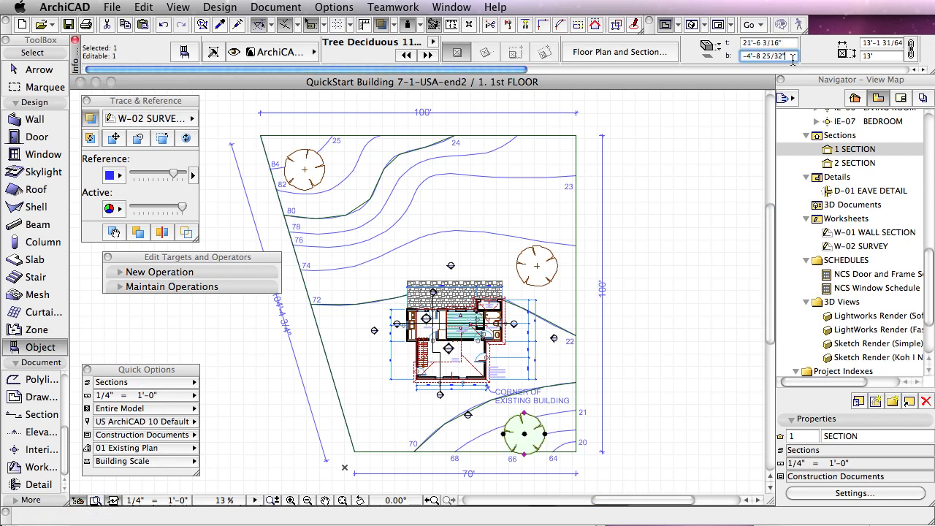
click(814, 55)
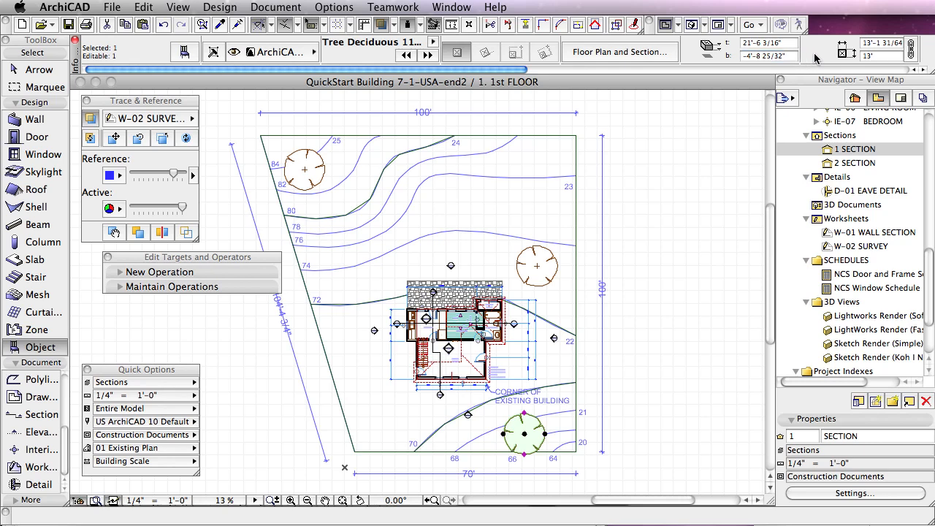
click(639, 274)
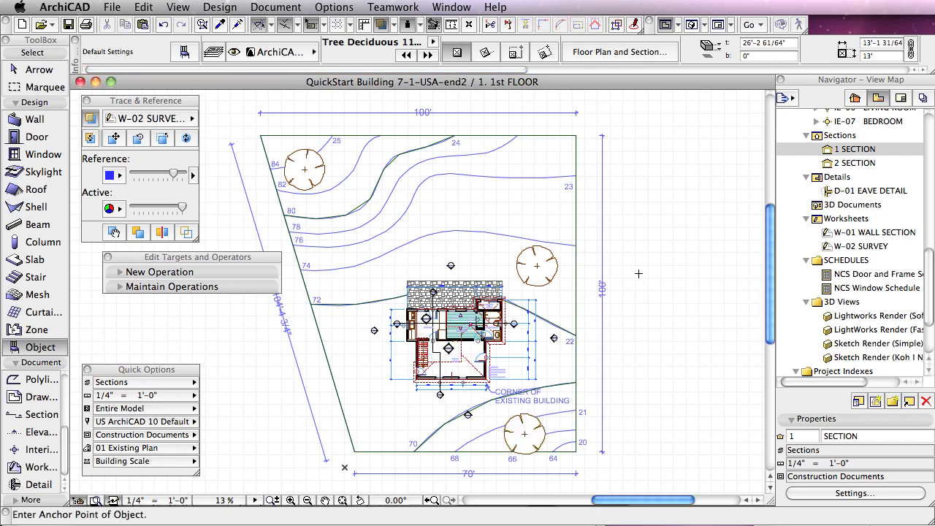
click(558, 266)
click(769, 56)
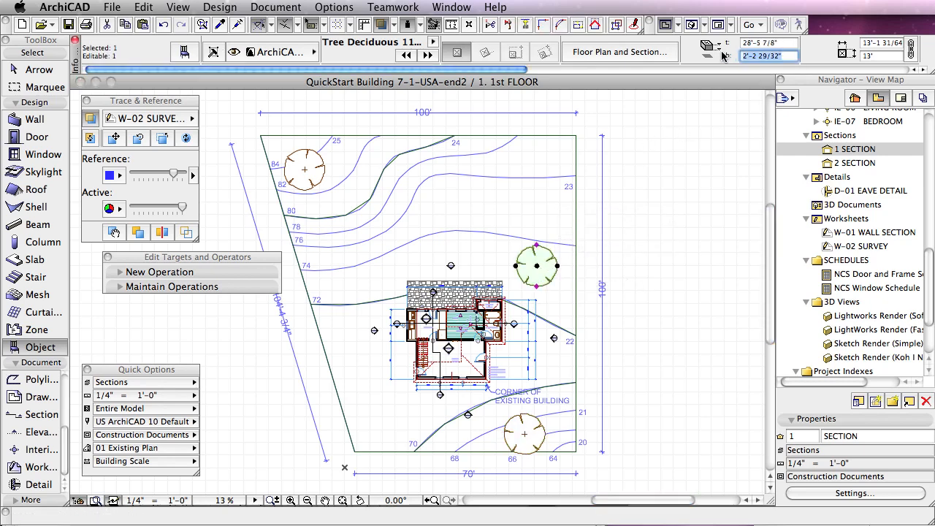
click(667, 168)
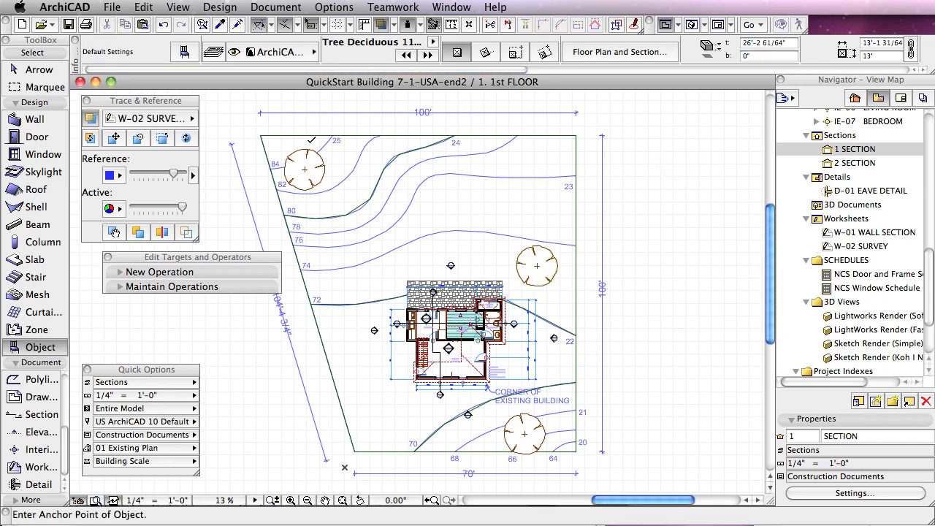
click(305, 169)
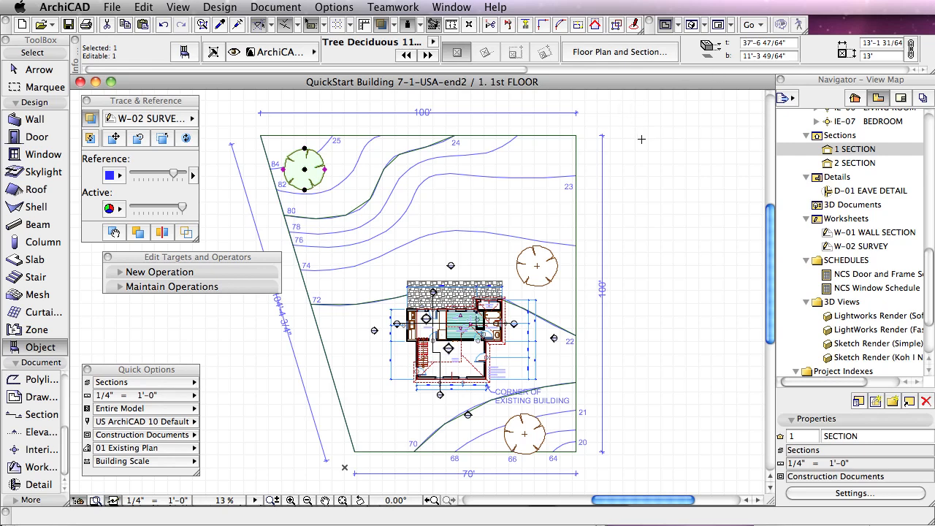
key(Escape)
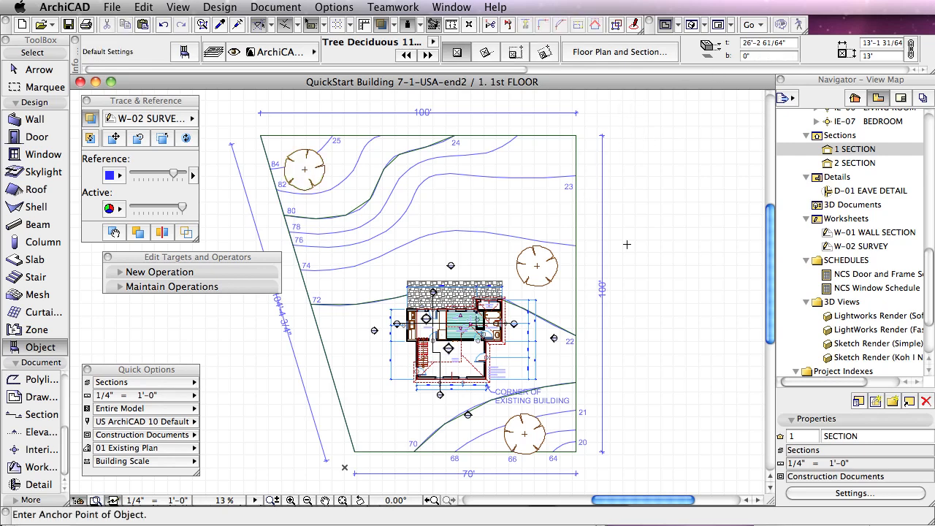
Step: In 3D, place two more trees on the terrain, one beside the tree behind the house and one near its side wall, undoing a misplaced one
key(F3)
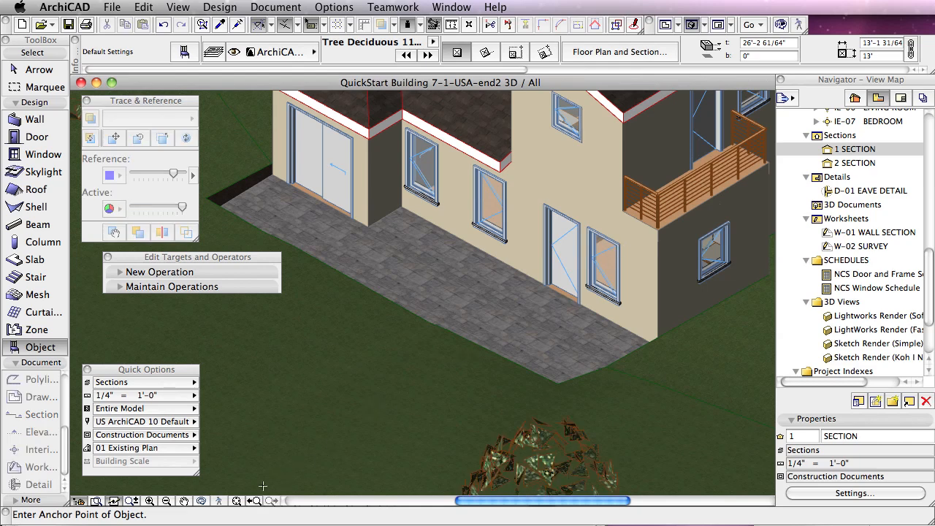
click(236, 501)
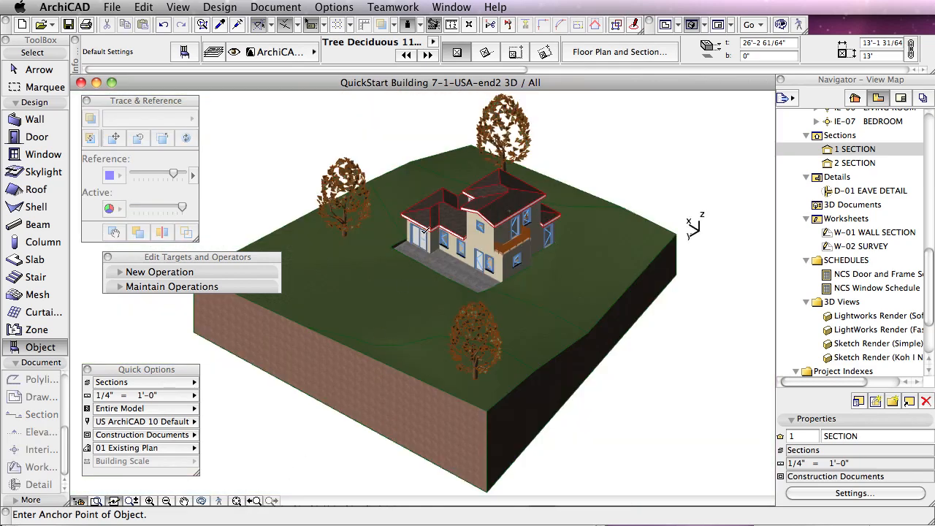
shift+middle_drag(551, 264, 372, 205)
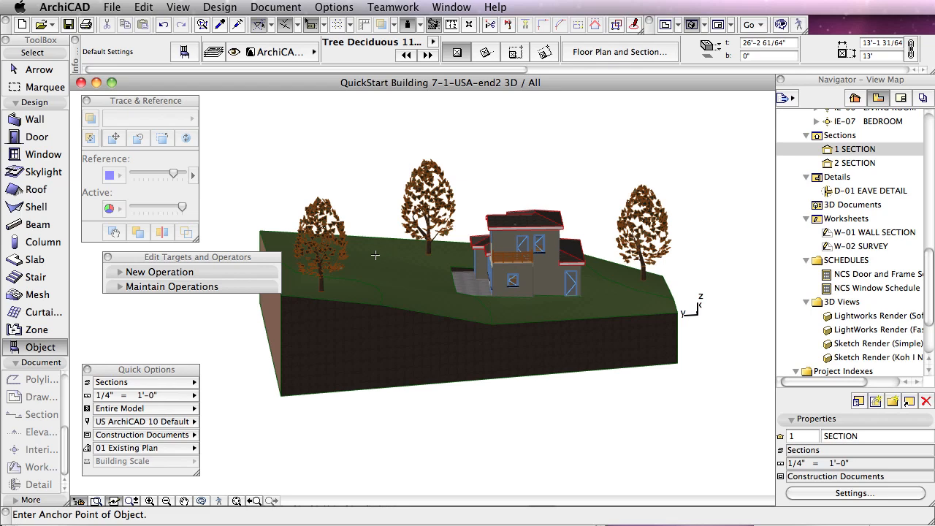
click(376, 254)
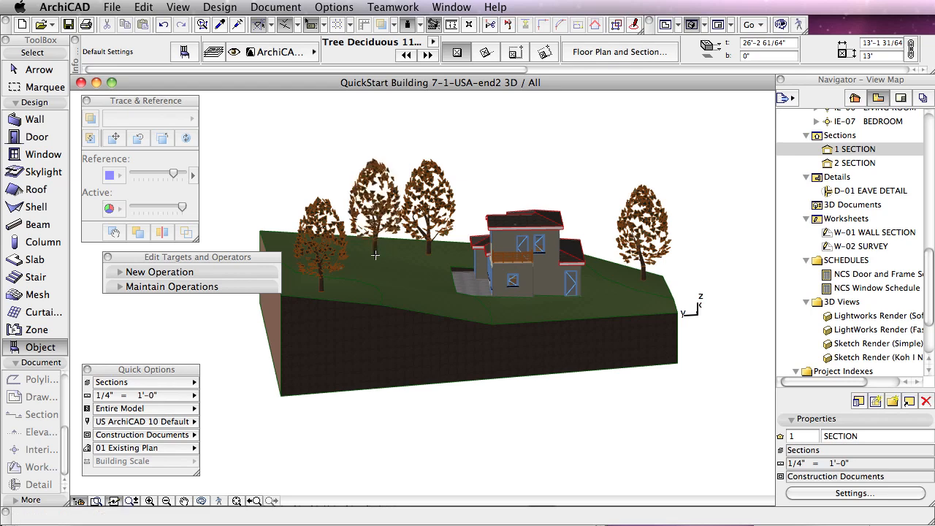
click(639, 297)
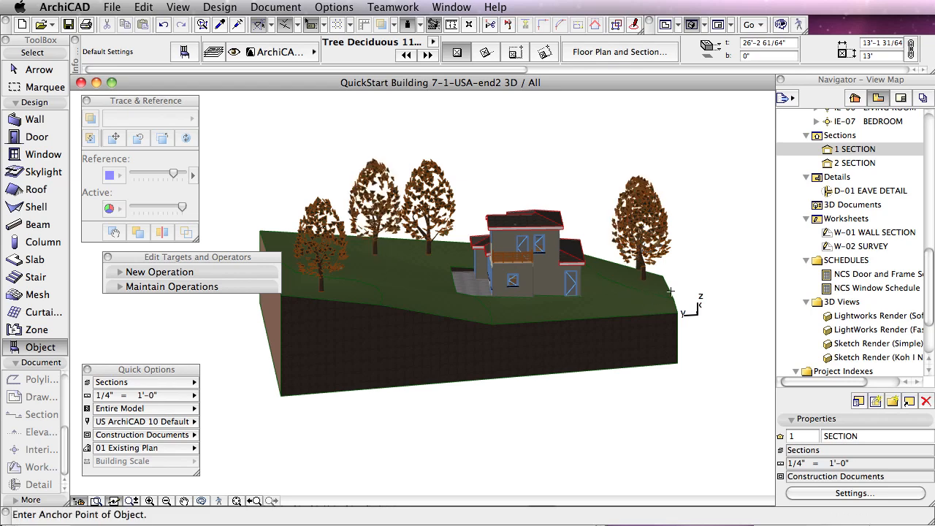
key(super+z)
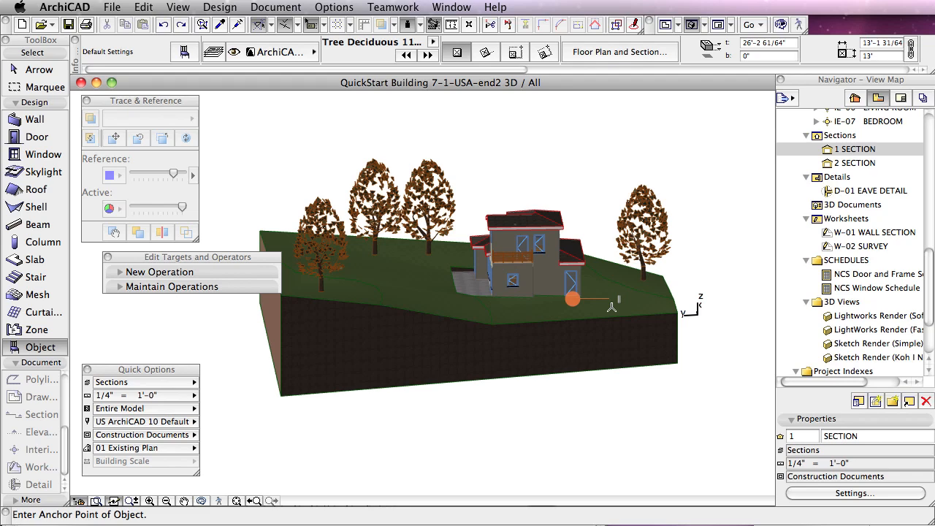
click(612, 305)
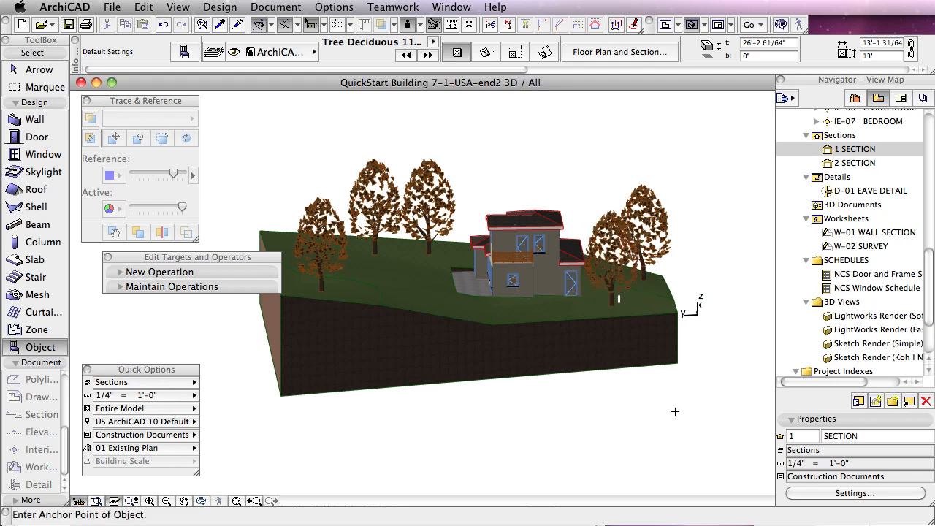
key(F2)
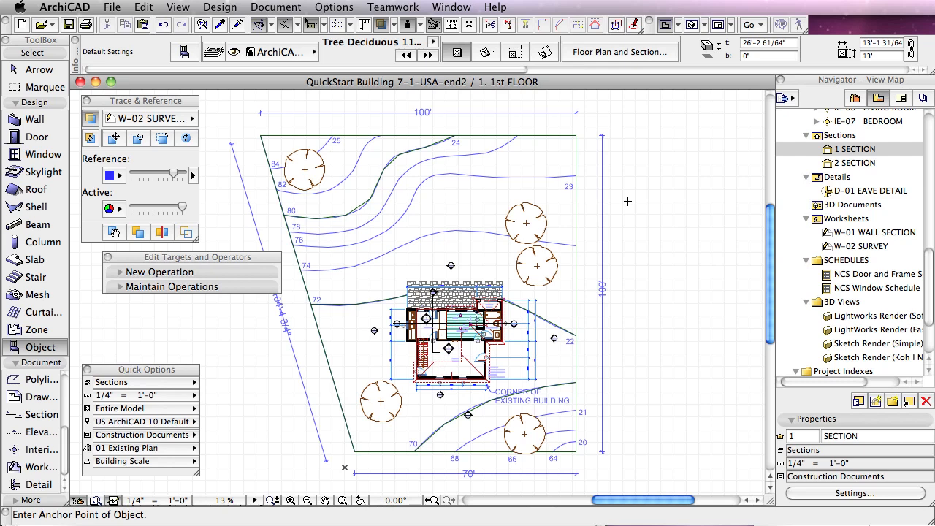
Step: Switch to the other open ArchiCAD project, QuickStart Building 7-2-INT-start
key(super+Tab)
key(super+Tab)
key(super+Tab)
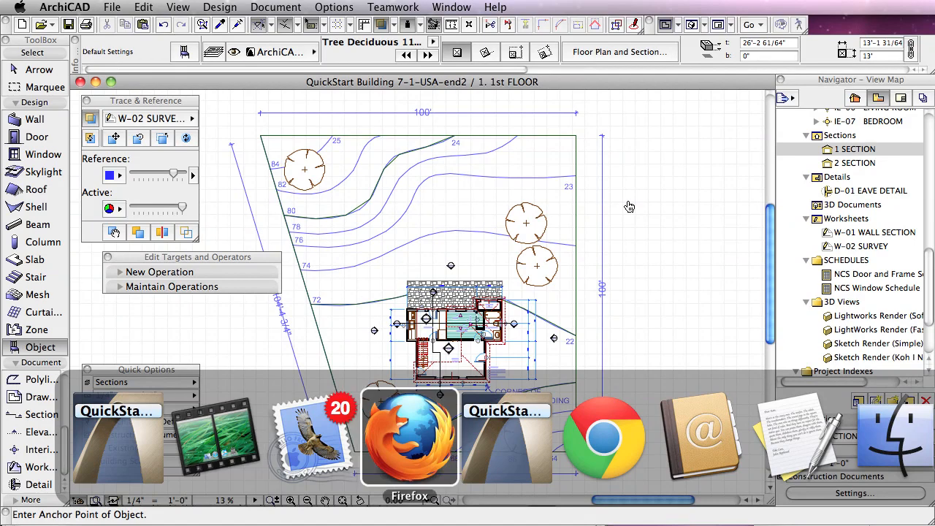
key(super+Tab)
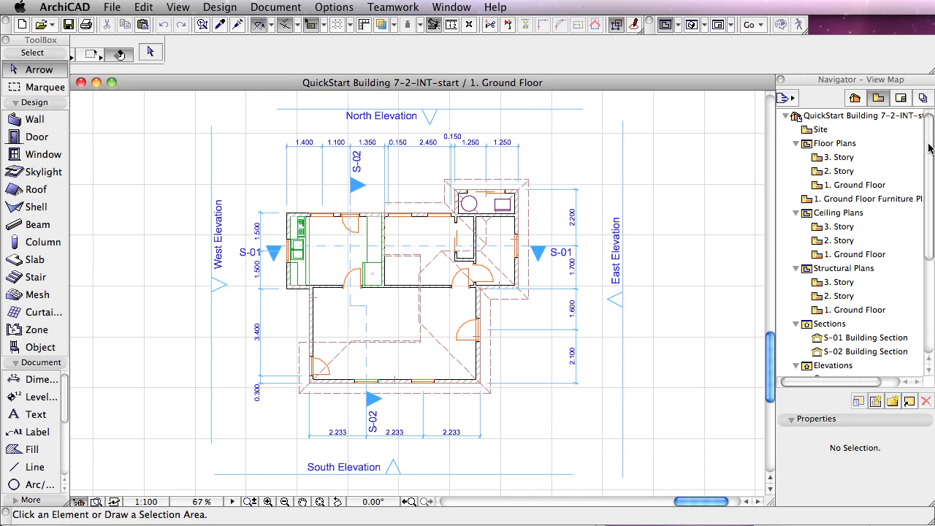
drag(929, 149, 930, 240)
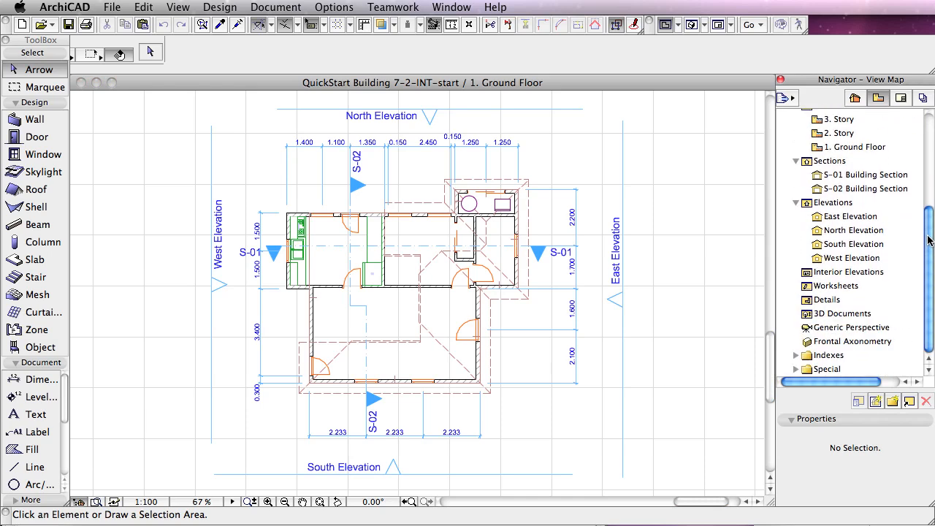
right_click(813, 287)
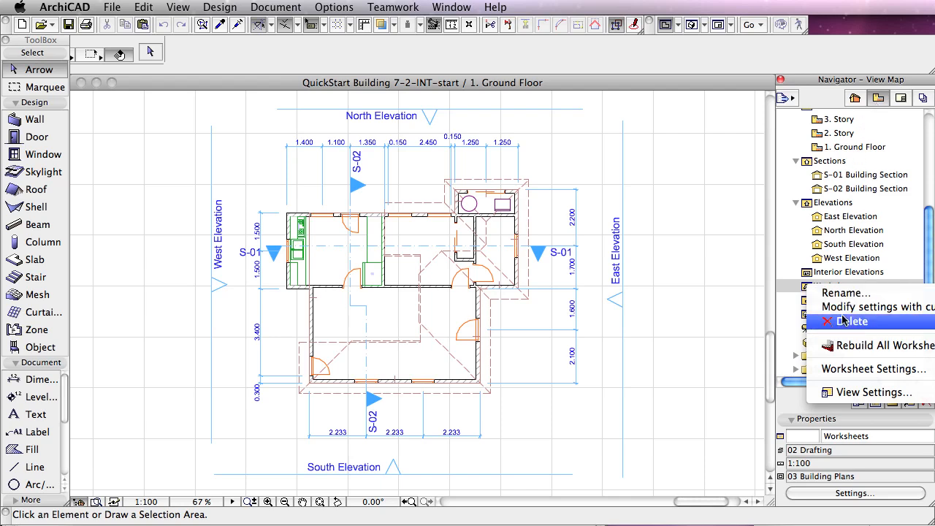
click(877, 97)
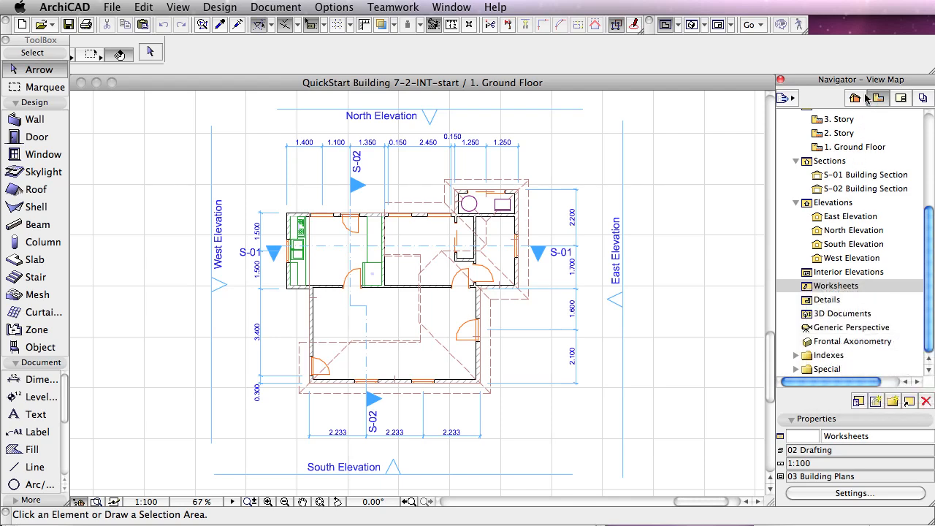
Step: Switch the Navigator to the Project Map and create an independent worksheet with reference ID W-01 and name SURVEY
click(853, 100)
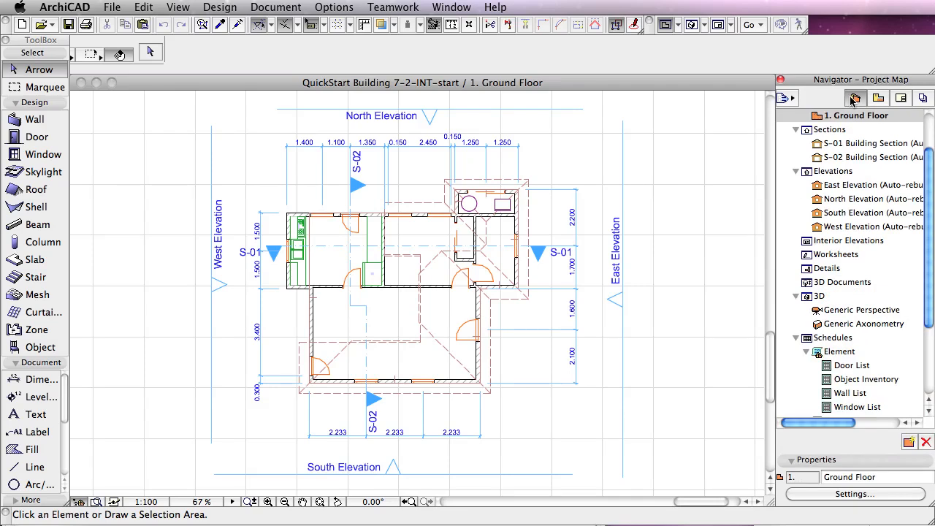
right_click(806, 254)
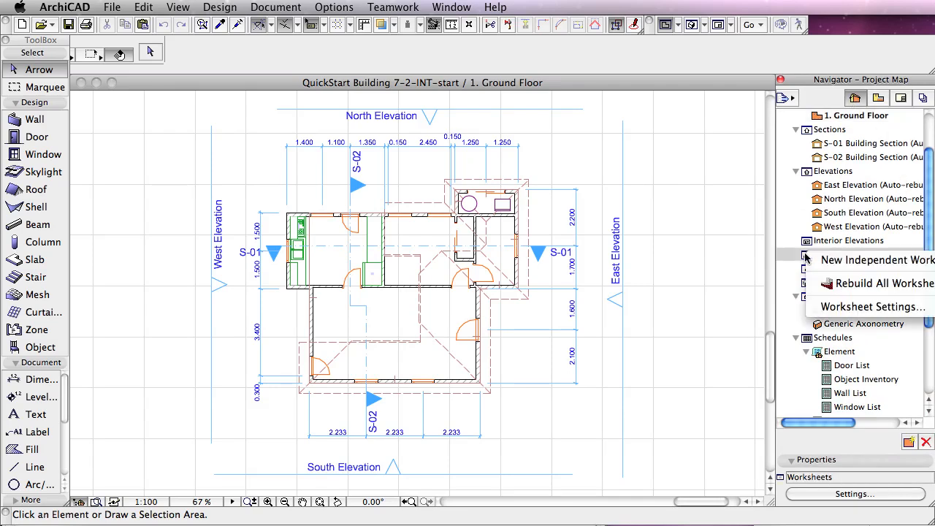
click(835, 260)
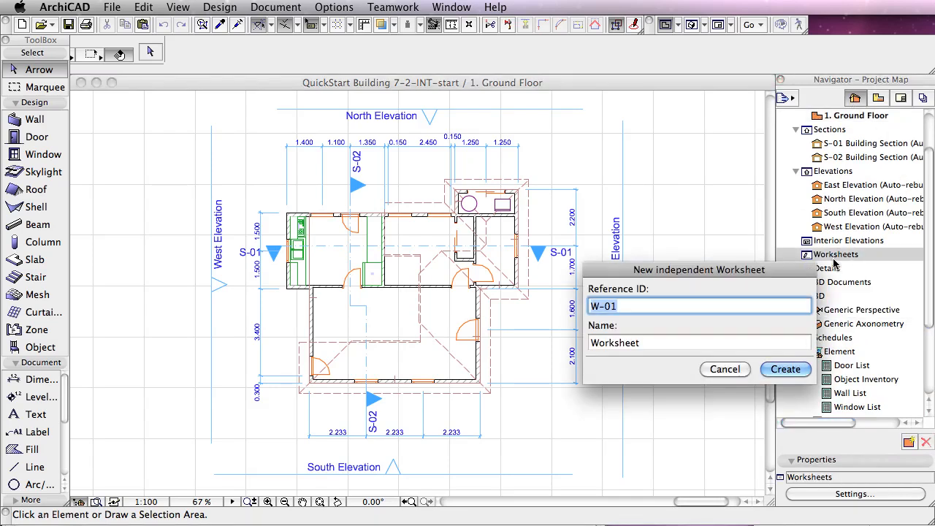
key(BackSpace)
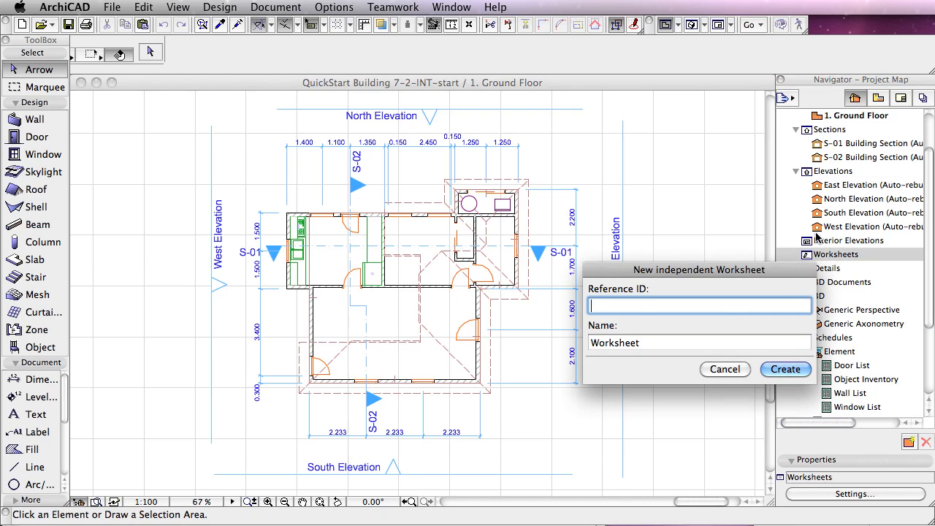
click(725, 369)
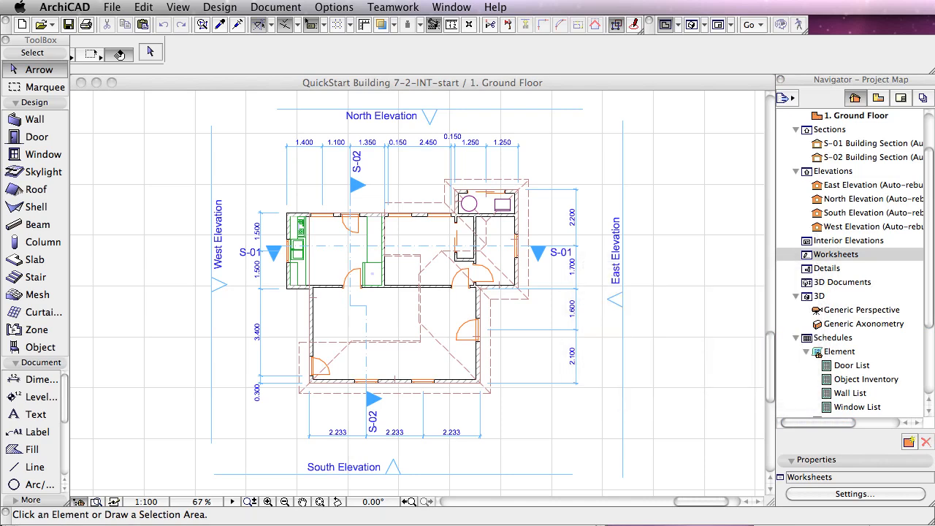
right_click(807, 255)
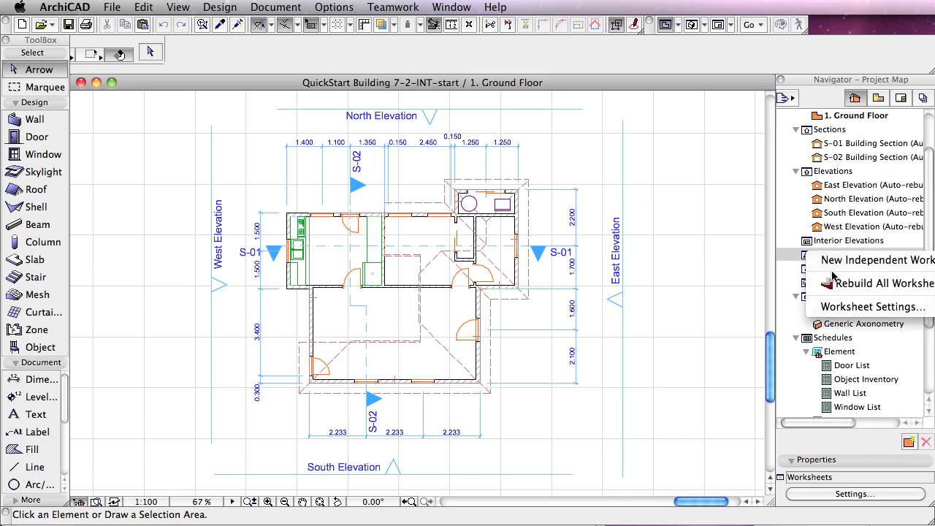
click(660, 293)
key(Tab)
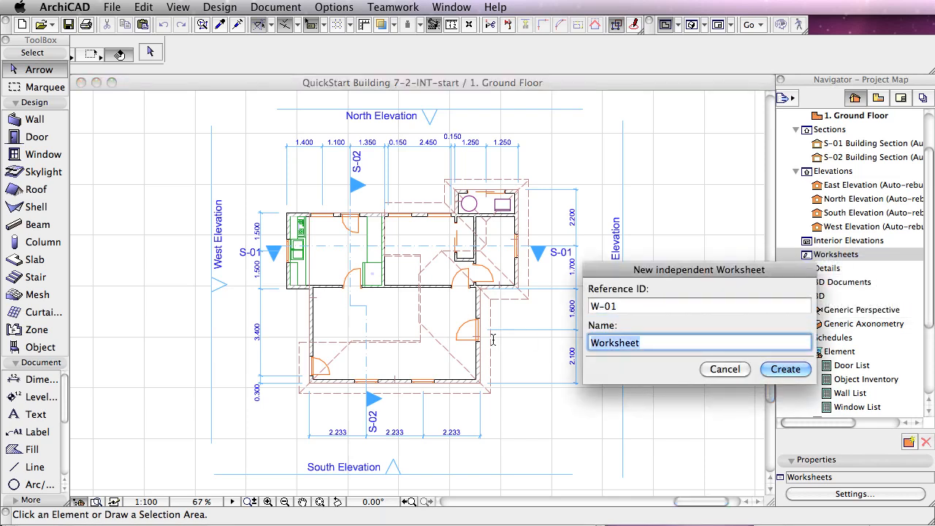
text(SURVEY)
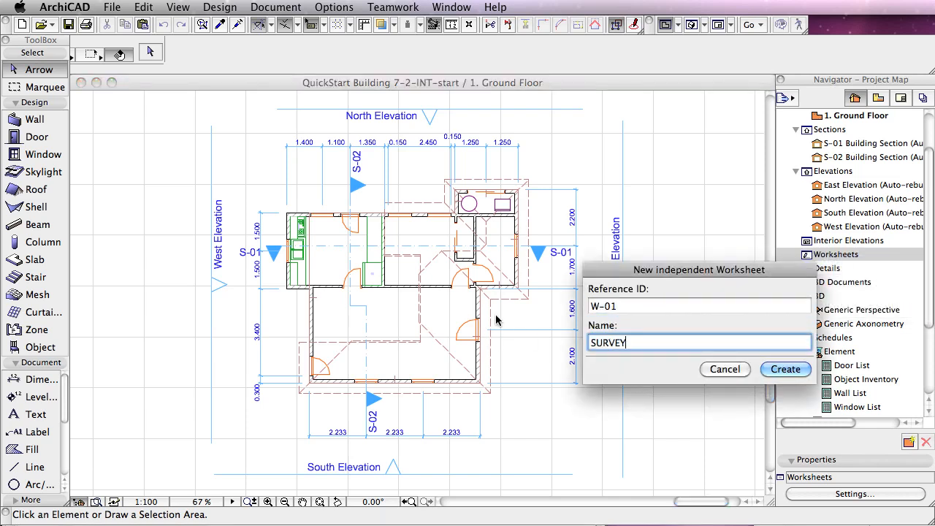
key(Return)
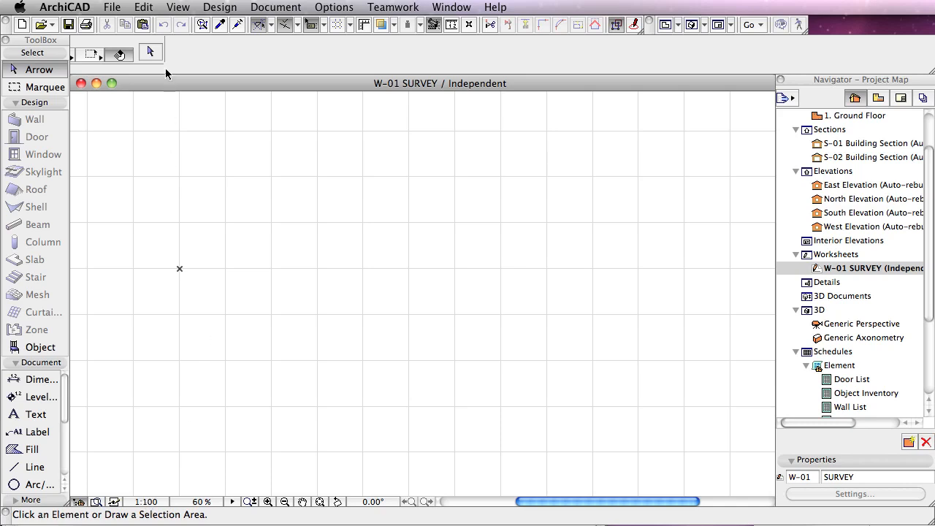
Step: Start placing an external drawing on the worksheet, opening QUICKSTART SITE SURVEY (INT).dwg from the QuickStart Course folder
click(113, 6)
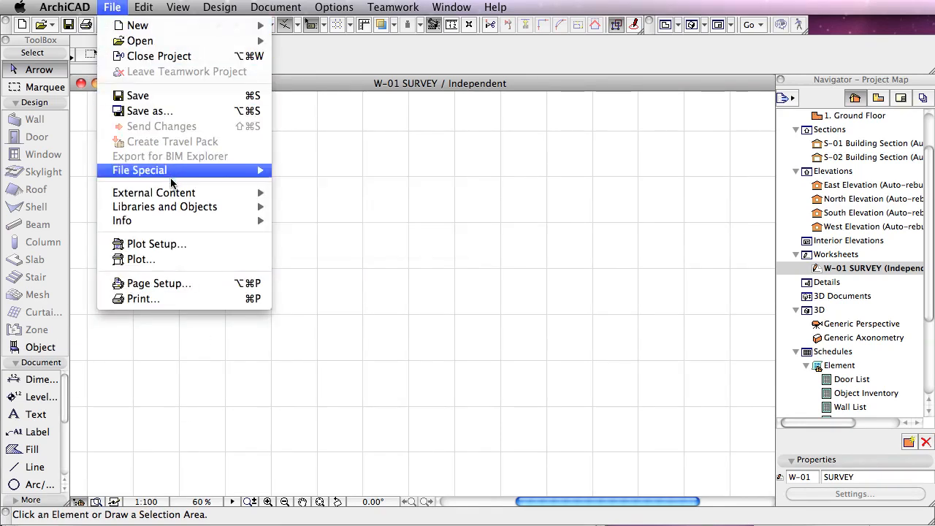
mouse_move(238, 196)
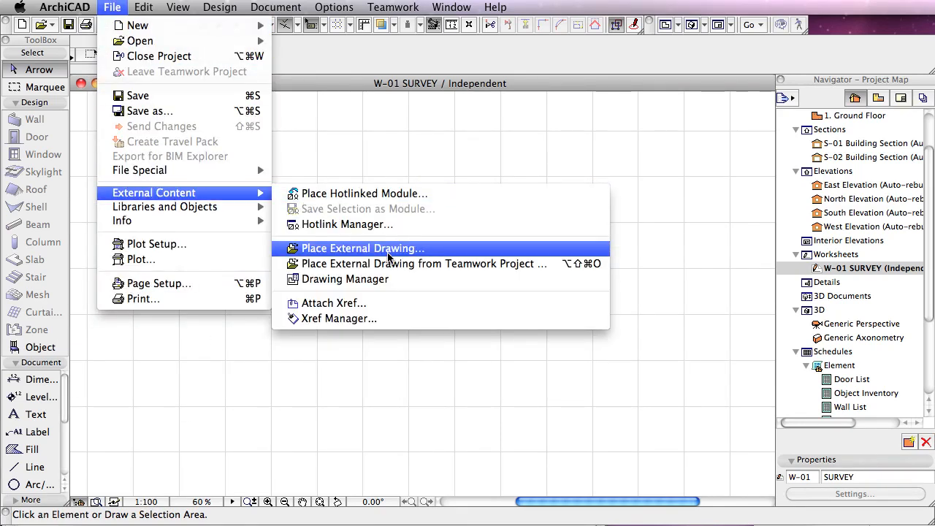
click(387, 252)
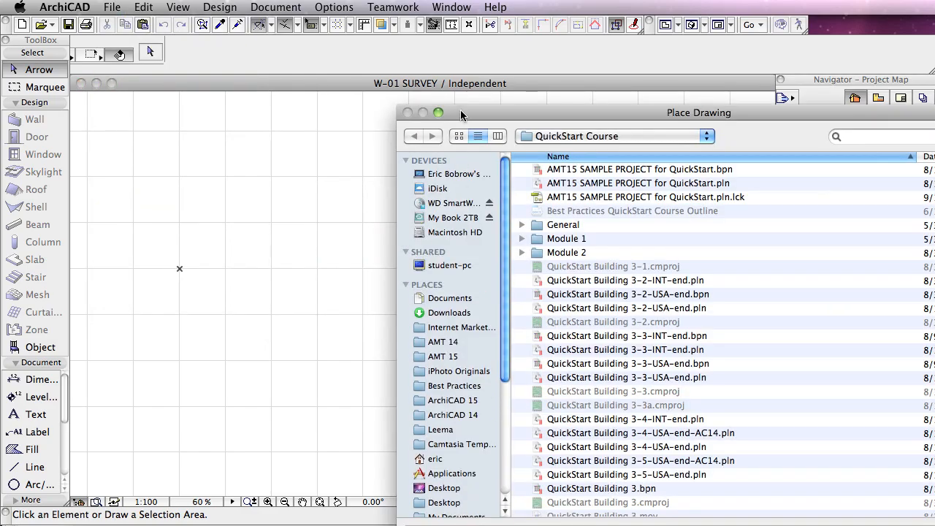
drag(460, 111, 210, 22)
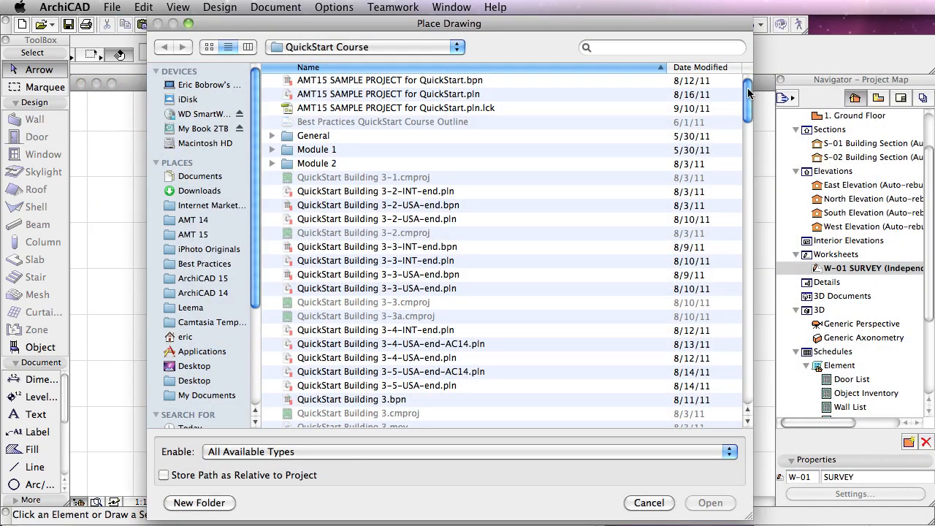
drag(747, 87, 747, 249)
drag(748, 235, 748, 222)
click(400, 198)
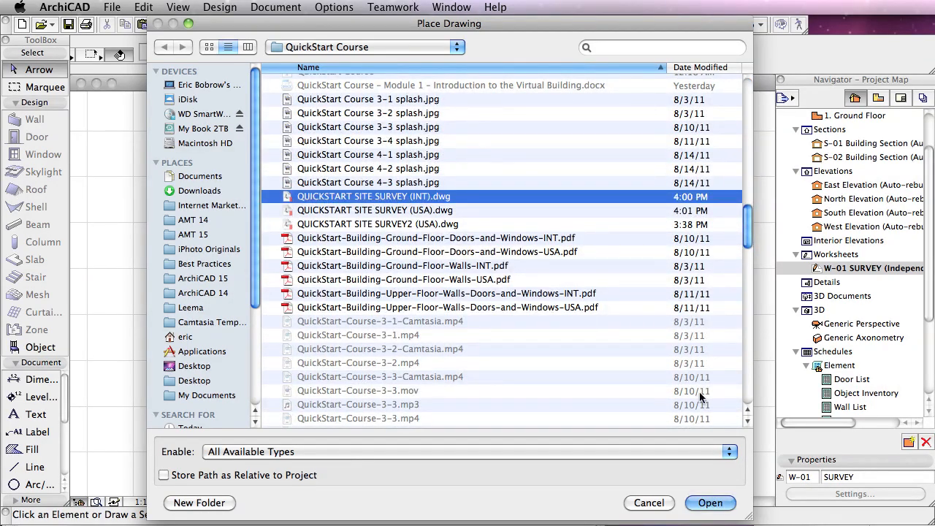
click(708, 503)
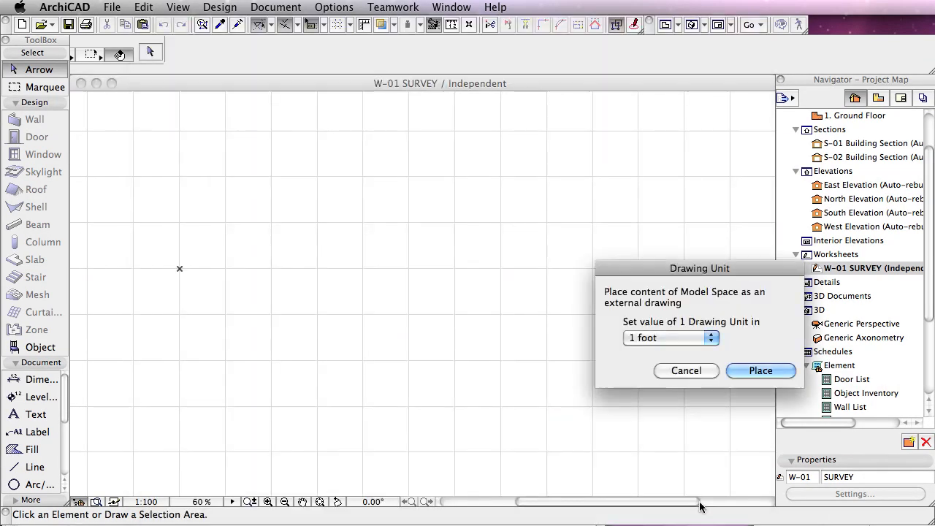
Step: Set one drawing unit to 1 meter and place the survey drawing with its anchor point at the project origin
drag(689, 266, 595, 260)
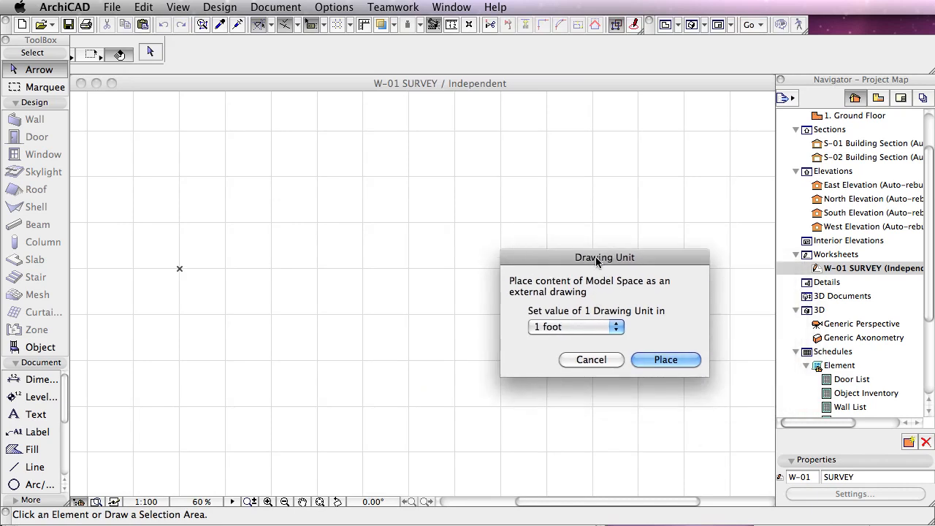
click(597, 325)
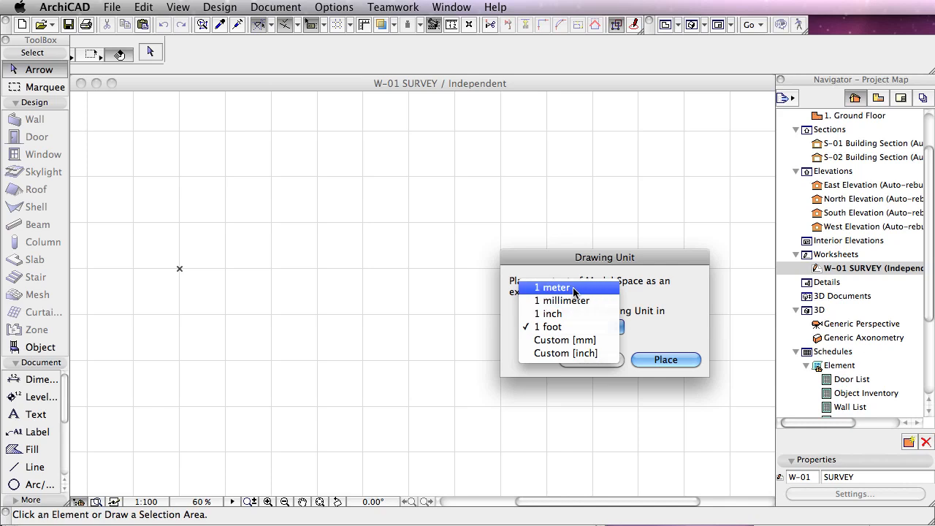
click(575, 290)
click(657, 357)
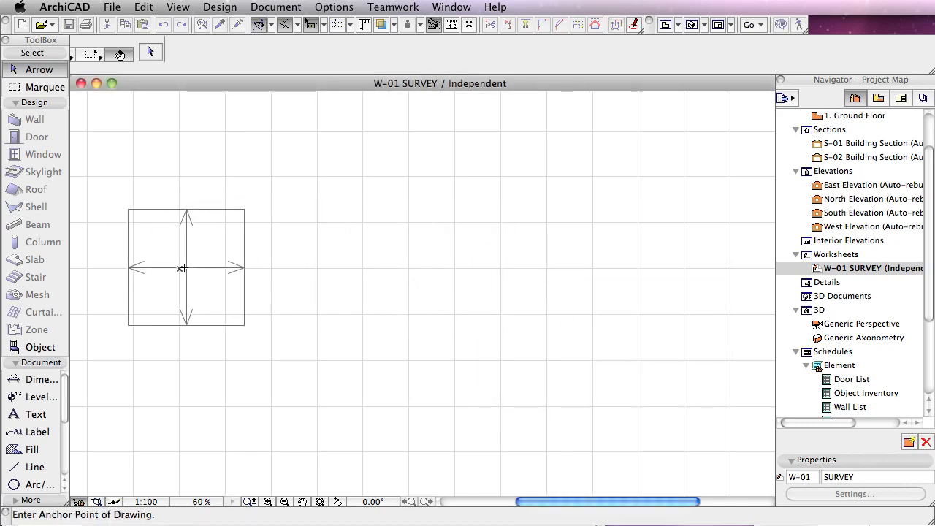
click(179, 266)
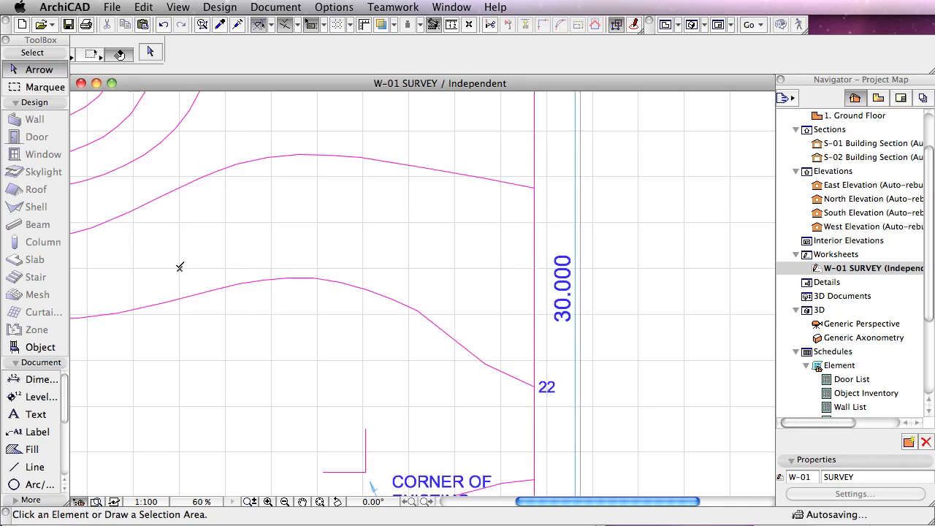
Step: Move the whole survey drawing so its frame's lower-left corner sits on the project origin, and clear the selection
click(320, 502)
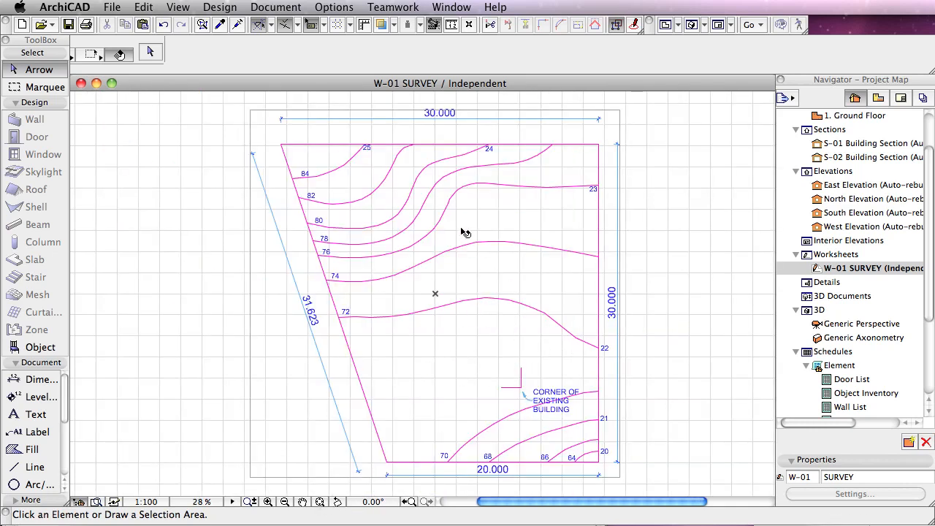
click(435, 296)
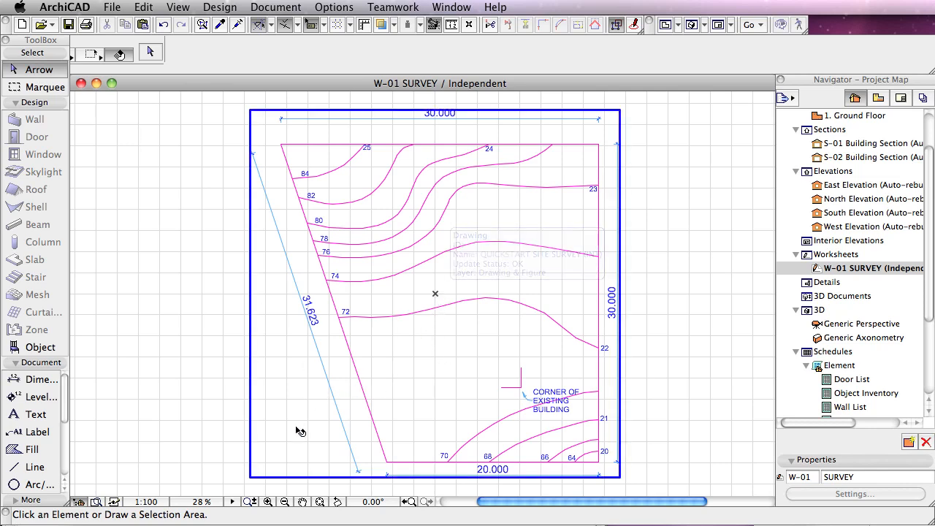
click(250, 479)
click(250, 480)
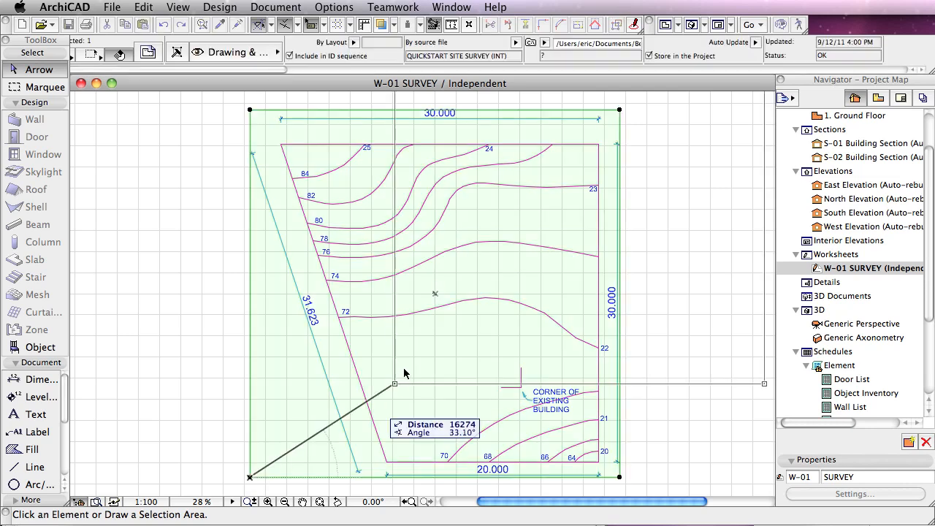
click(435, 296)
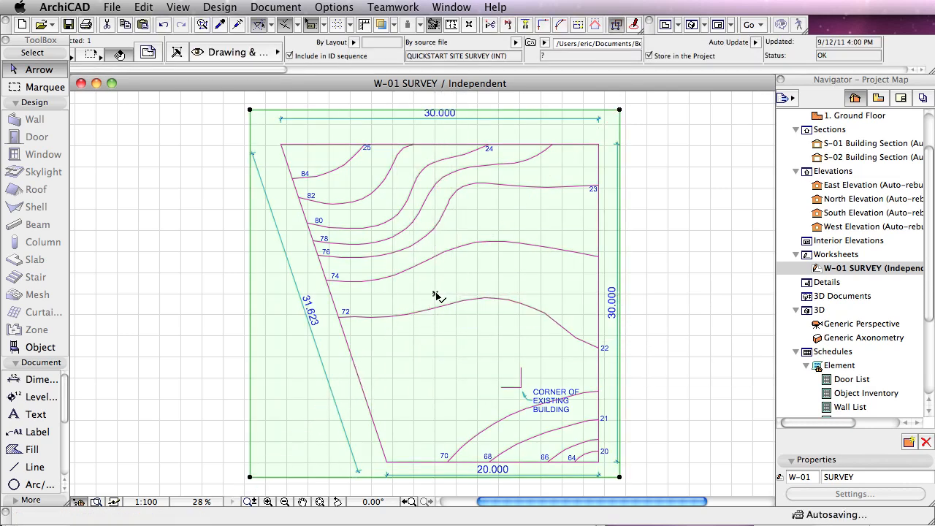
click(319, 502)
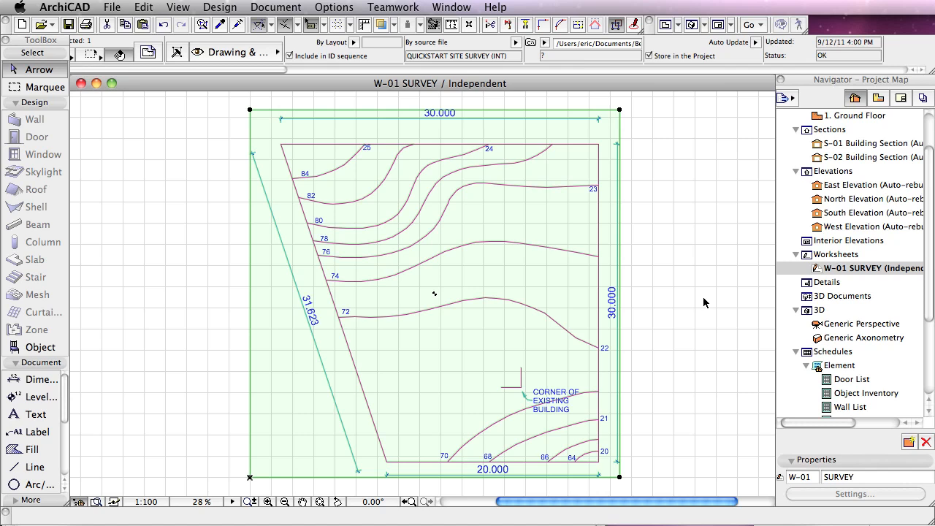
click(686, 315)
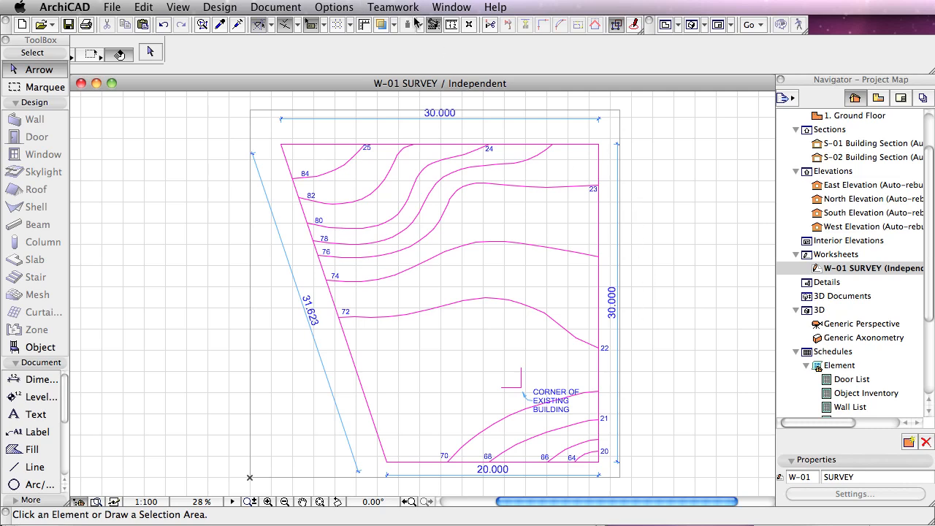
Step: Measure the site's bottom, right and top boundary edges to check the survey drawing's scale
click(451, 24)
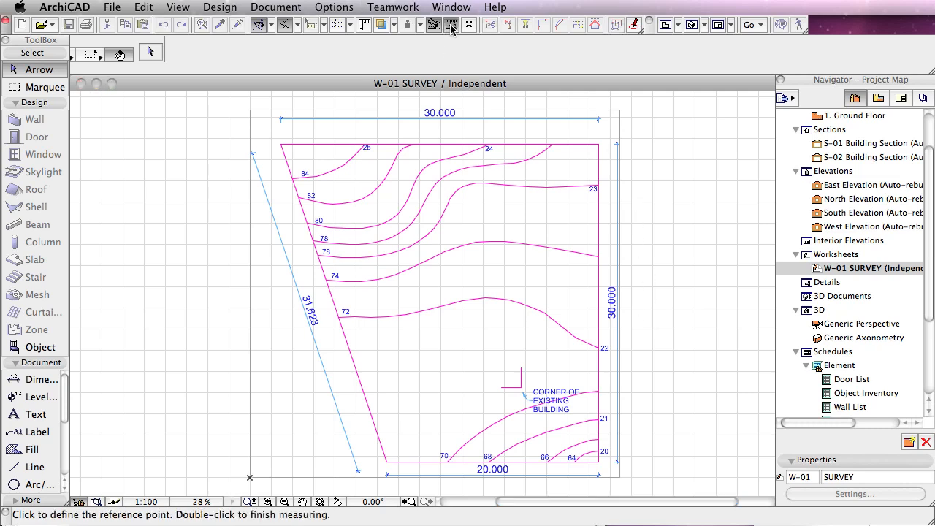
click(387, 461)
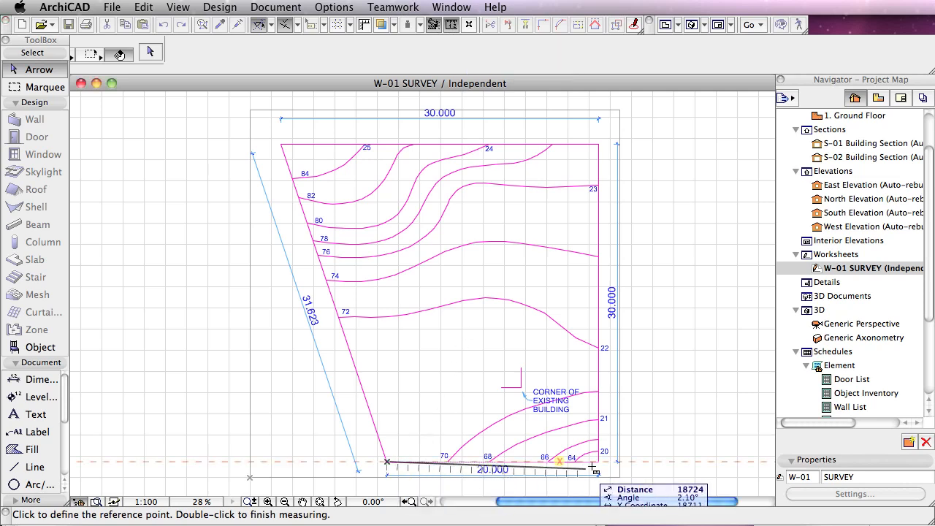
click(599, 461)
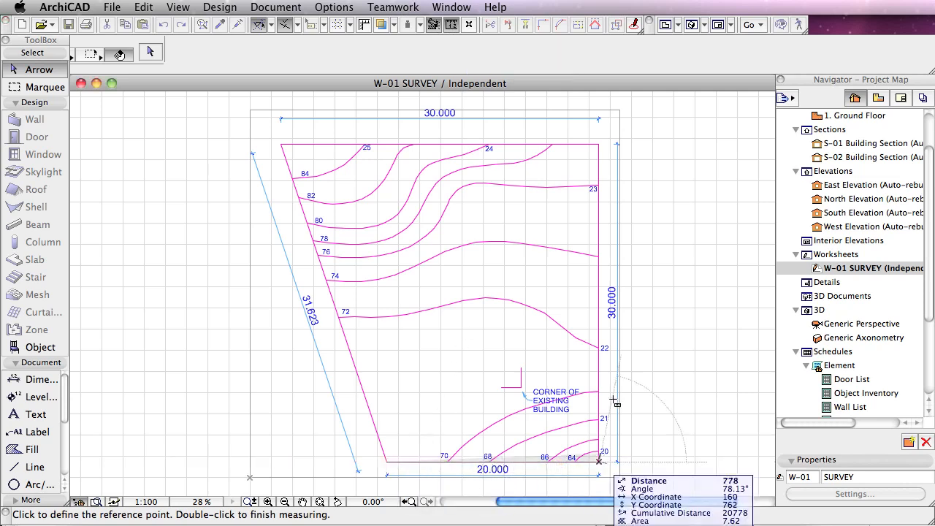
click(599, 143)
click(283, 143)
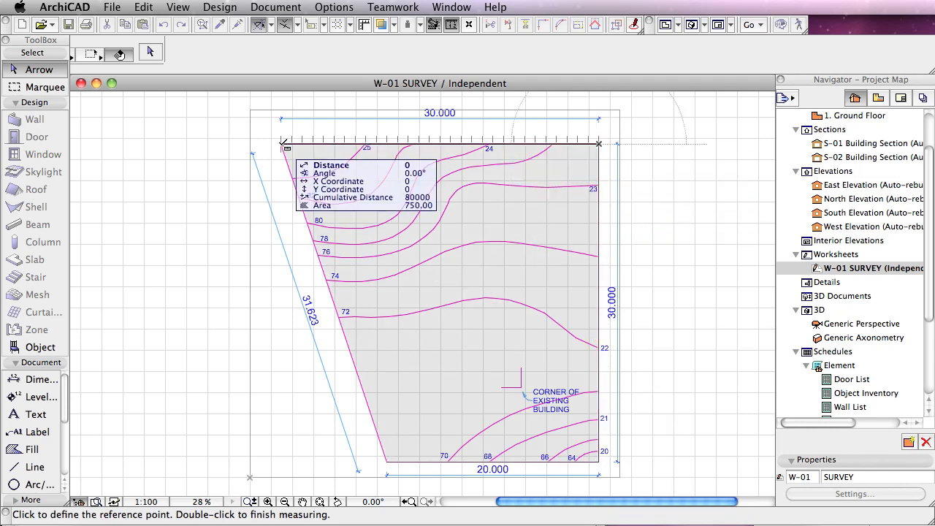
double_click(283, 144)
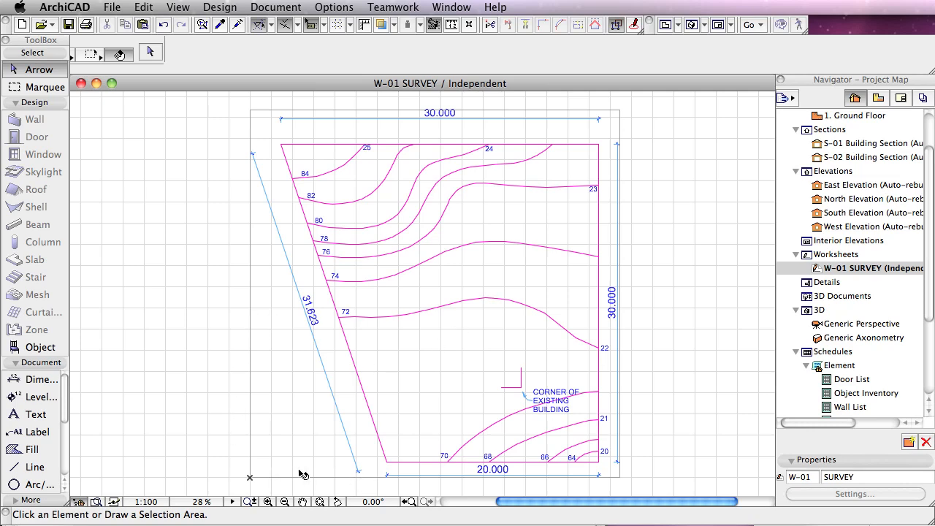
Step: Turn off the on-screen display of drawing frames
click(184, 6)
mouse_move(205, 48)
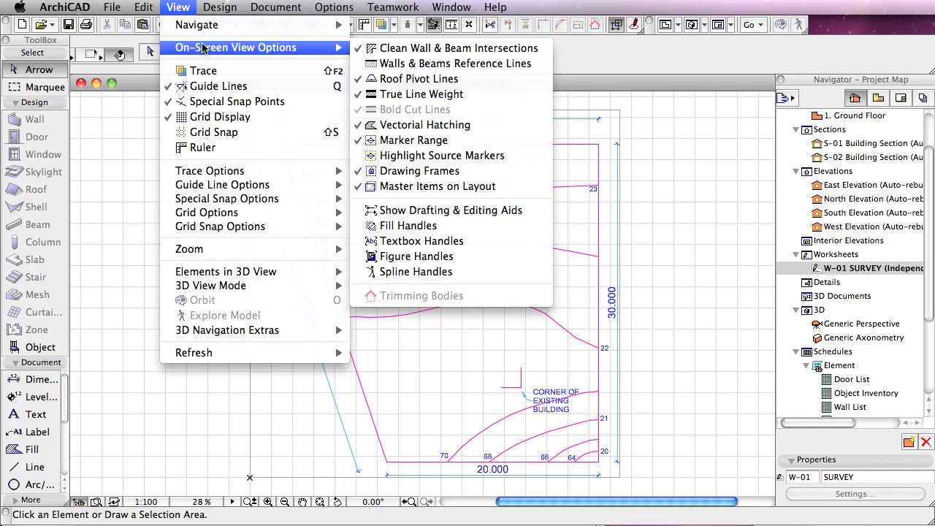
click(455, 171)
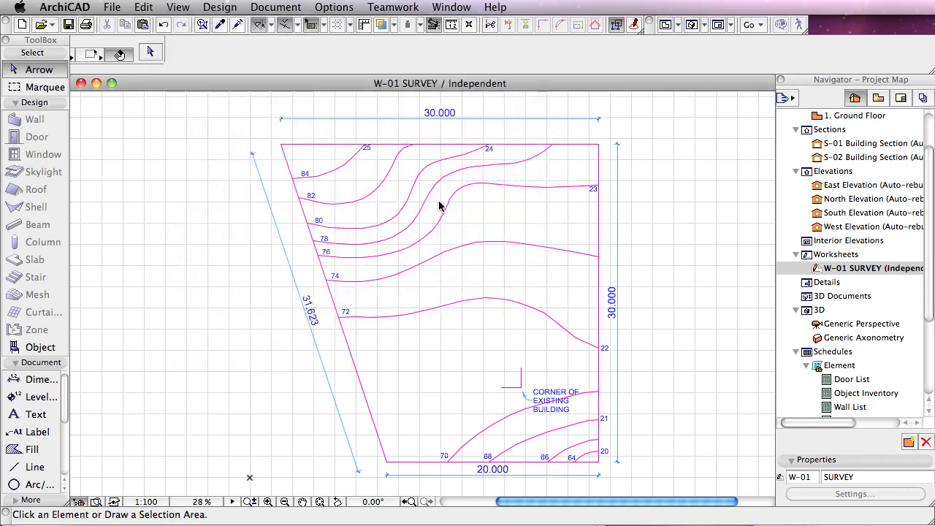
click(179, 8)
mouse_move(191, 48)
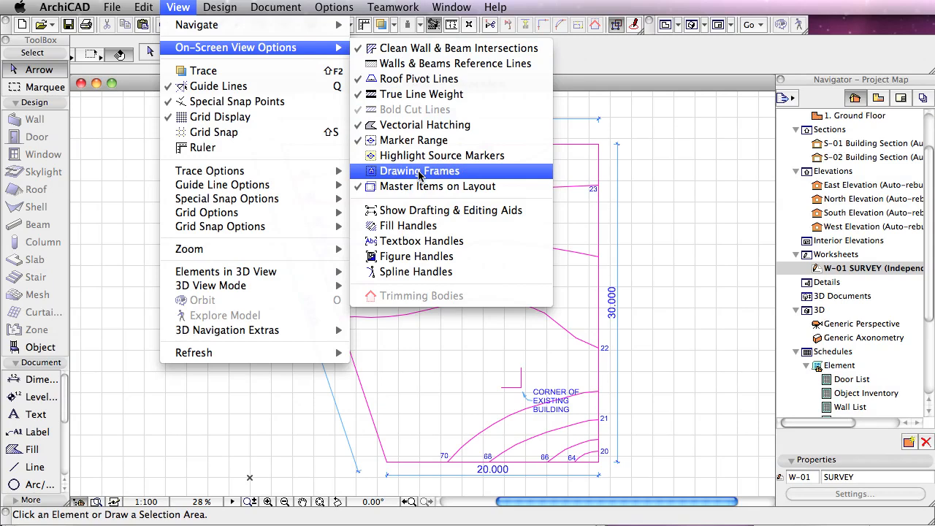
click(683, 187)
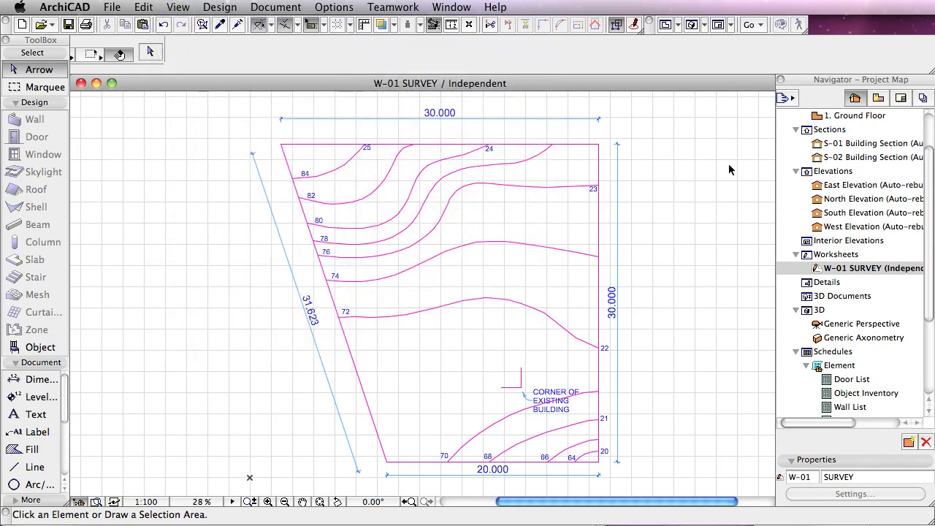
Step: Open the saved 1. Ground Floor plan view, show the Quick Options, and apply the 01 Site layer combination
click(878, 98)
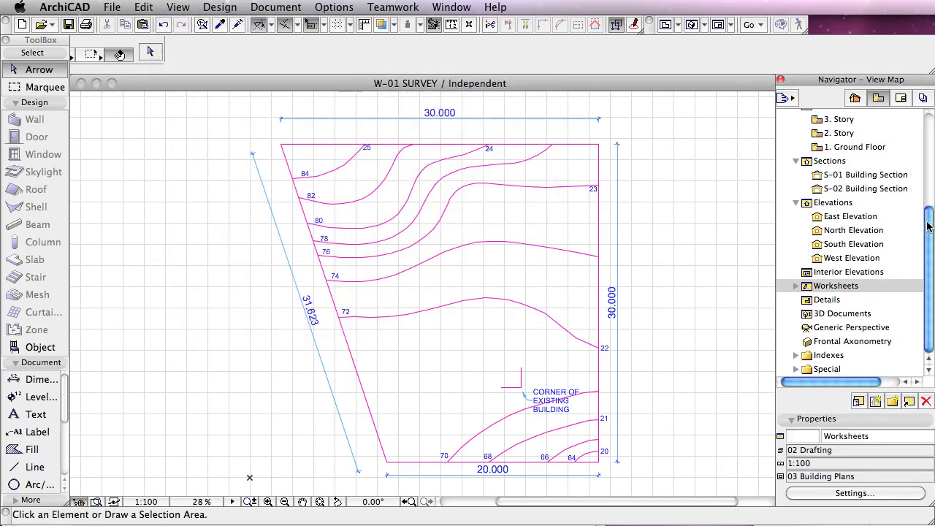
drag(927, 226, 927, 135)
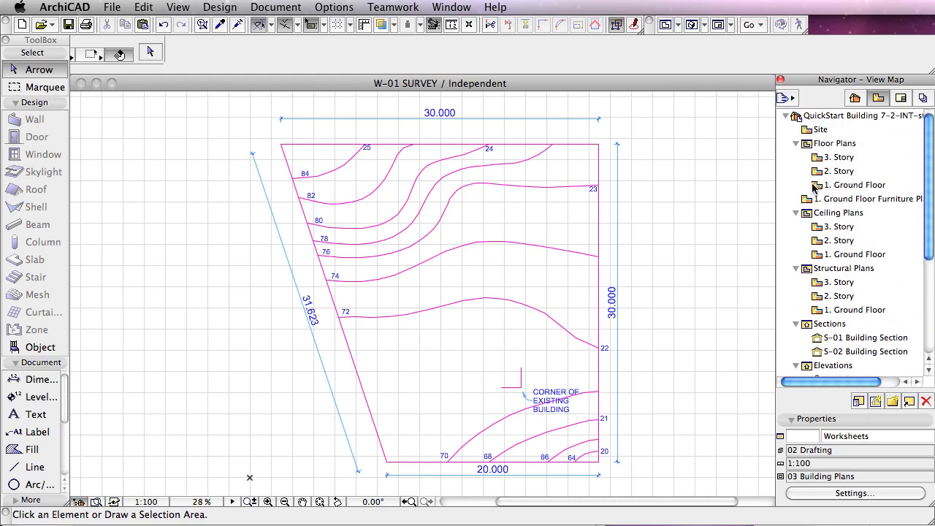
double_click(815, 187)
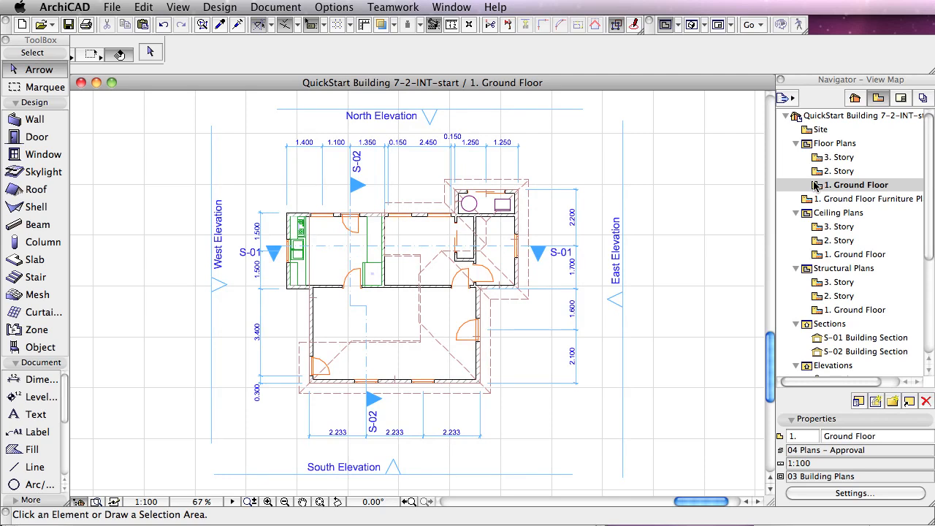
click(114, 503)
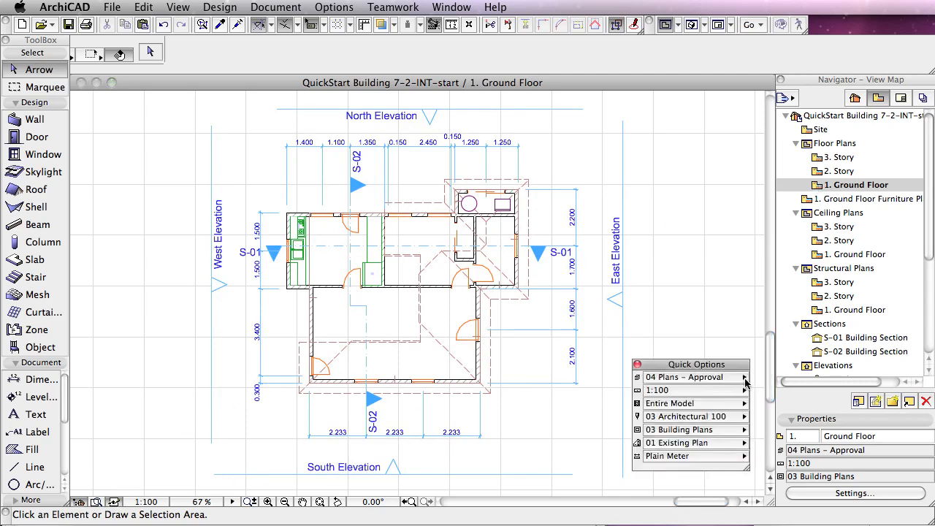
click(716, 380)
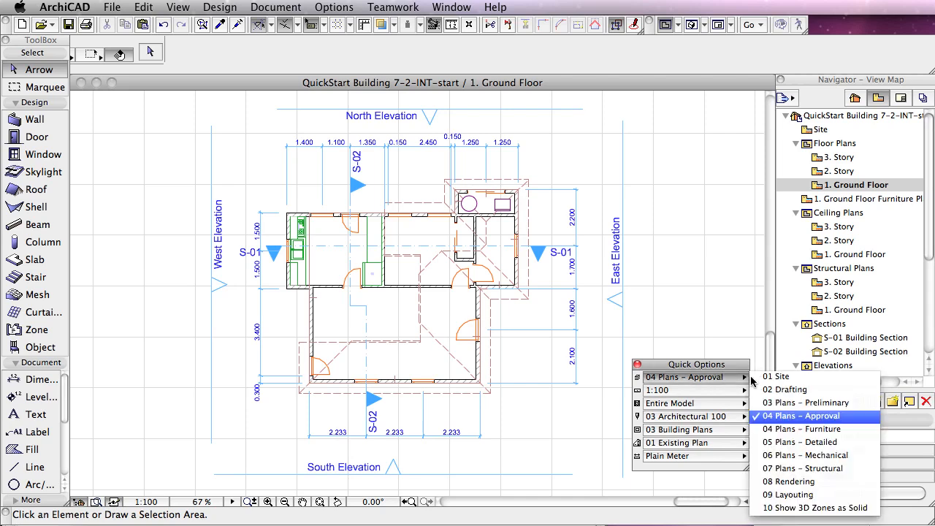
click(786, 380)
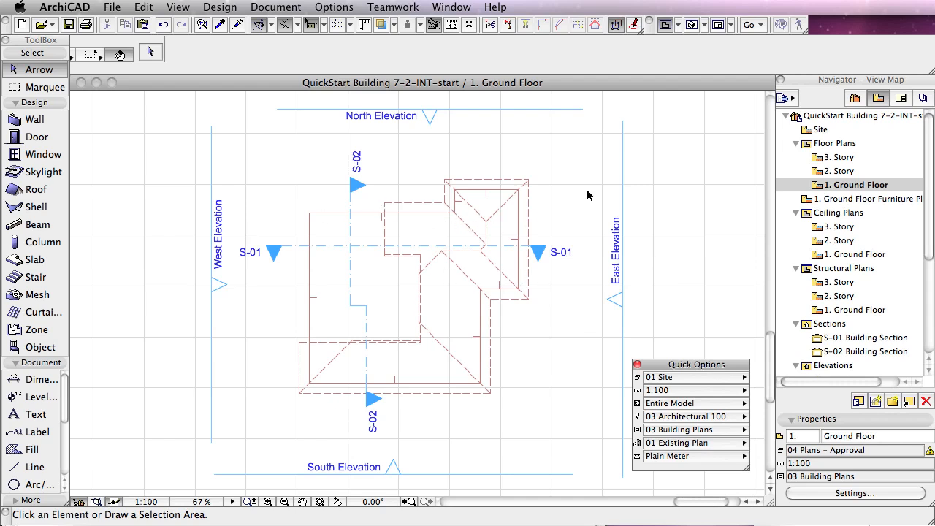
Step: Show the Structural - Bearing layer on top of the 01 Site combination without updating the combination
click(278, 9)
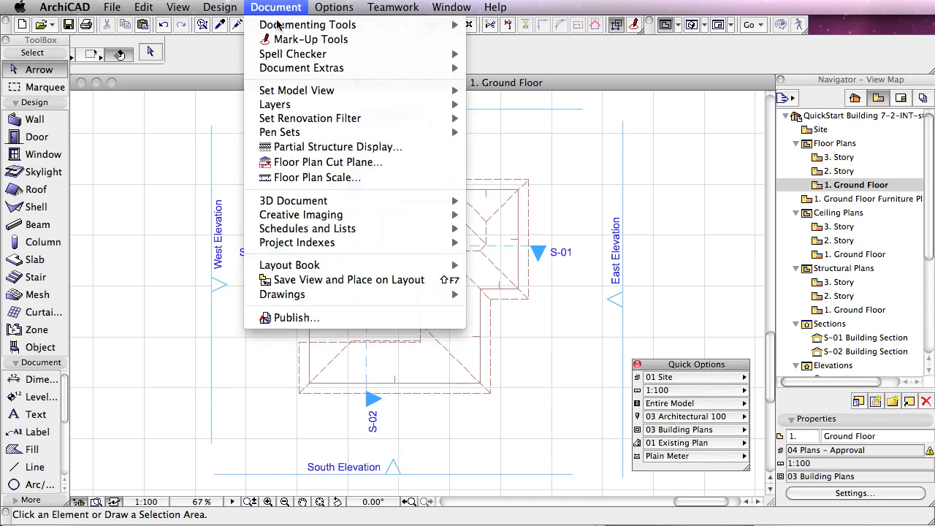
mouse_move(278, 108)
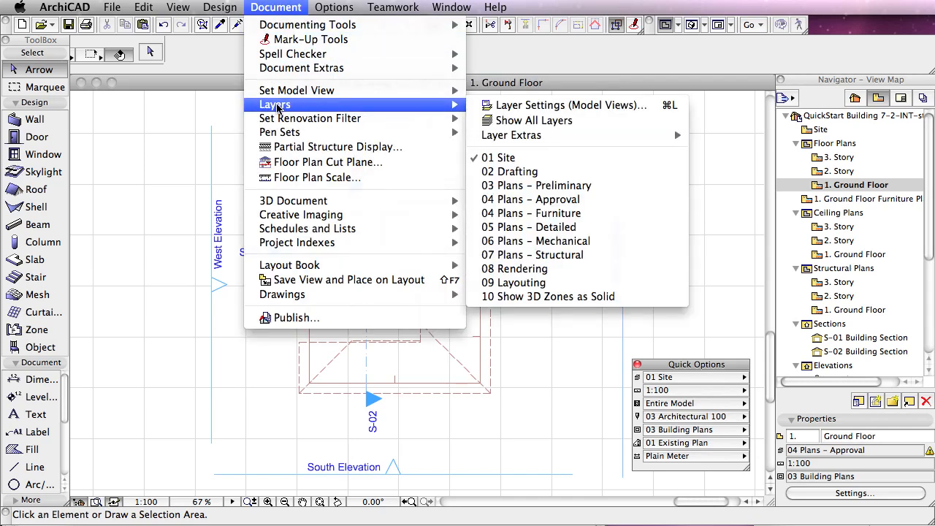
click(517, 107)
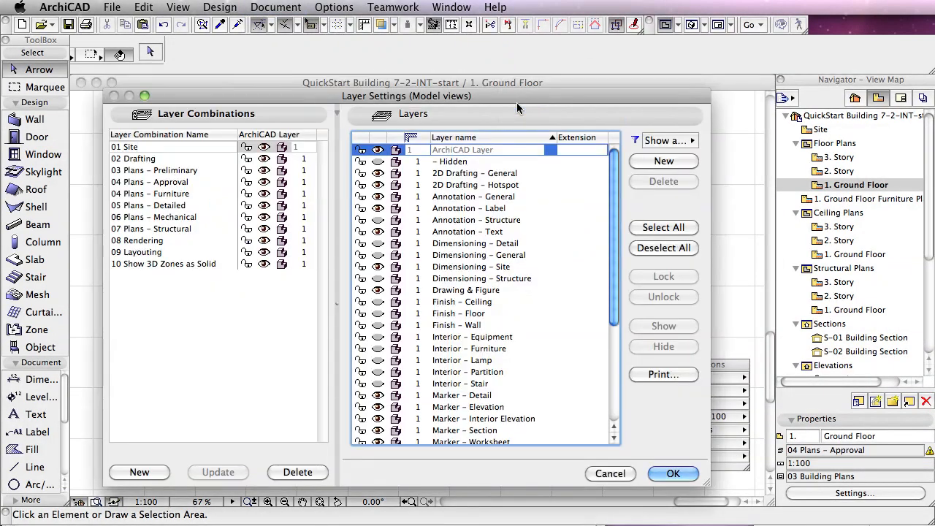
click(146, 147)
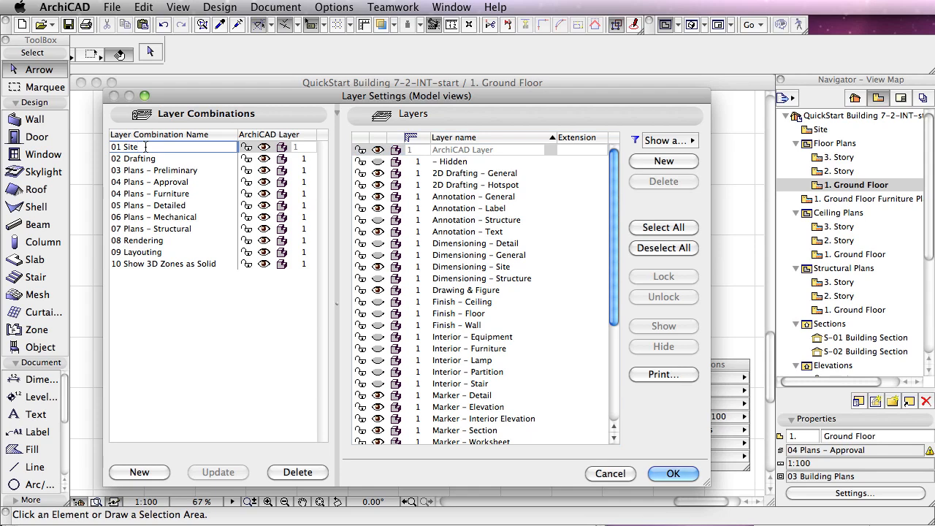
drag(617, 261, 616, 402)
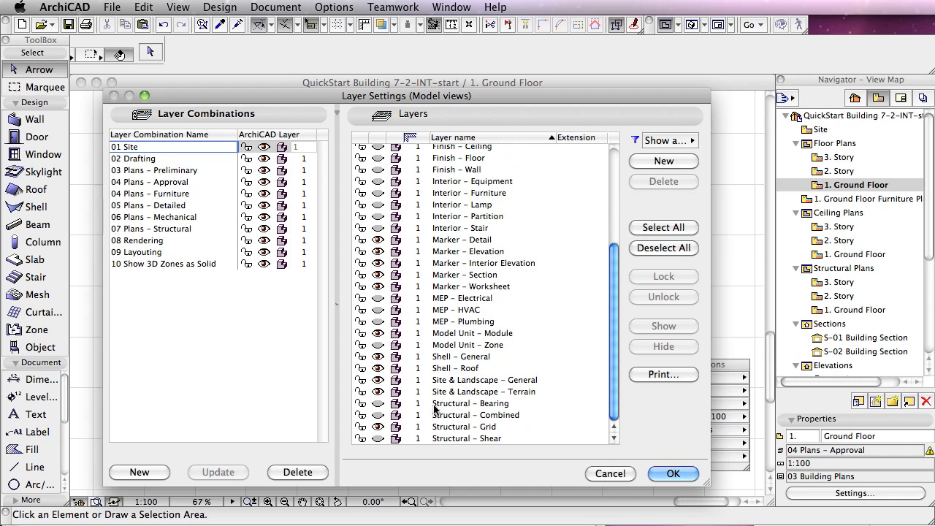
click(378, 404)
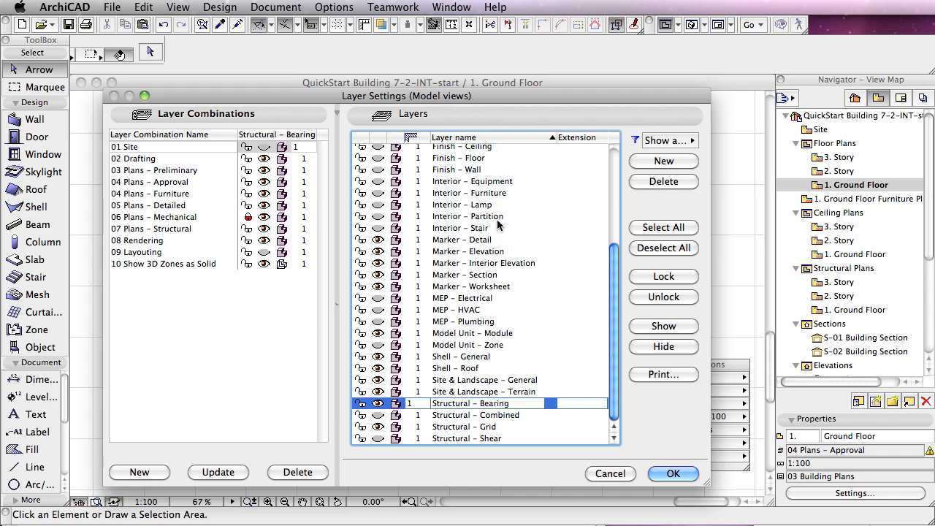
click(673, 473)
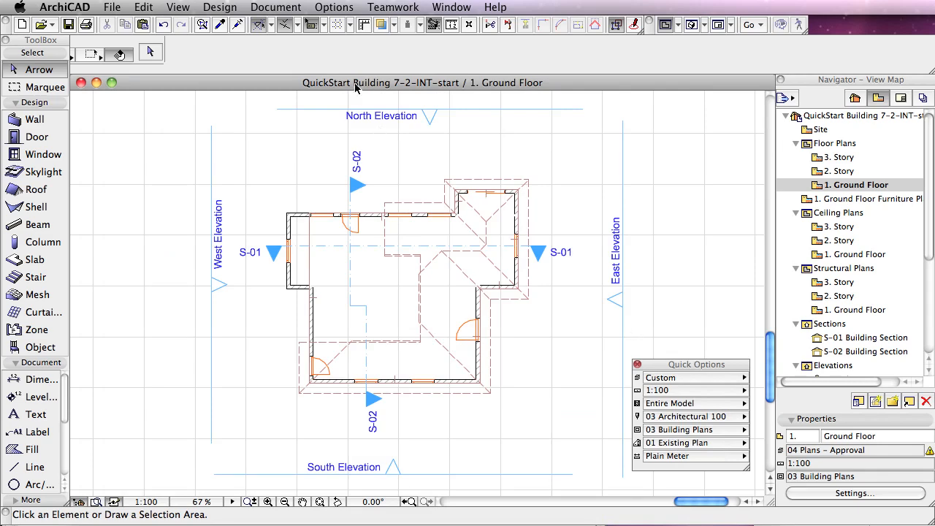
Step: Update the 01 Site layer combination so that it shows the Structural - Bearing layer
click(273, 6)
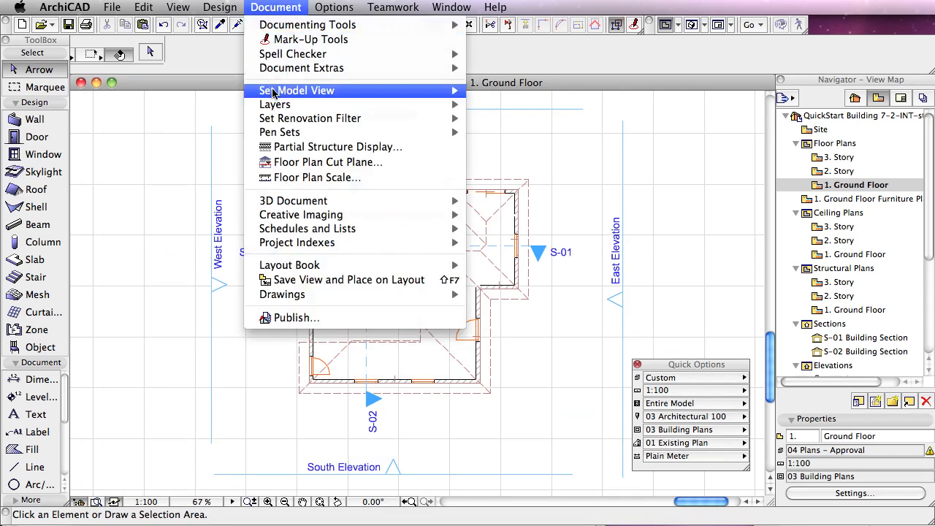
mouse_move(276, 105)
click(513, 113)
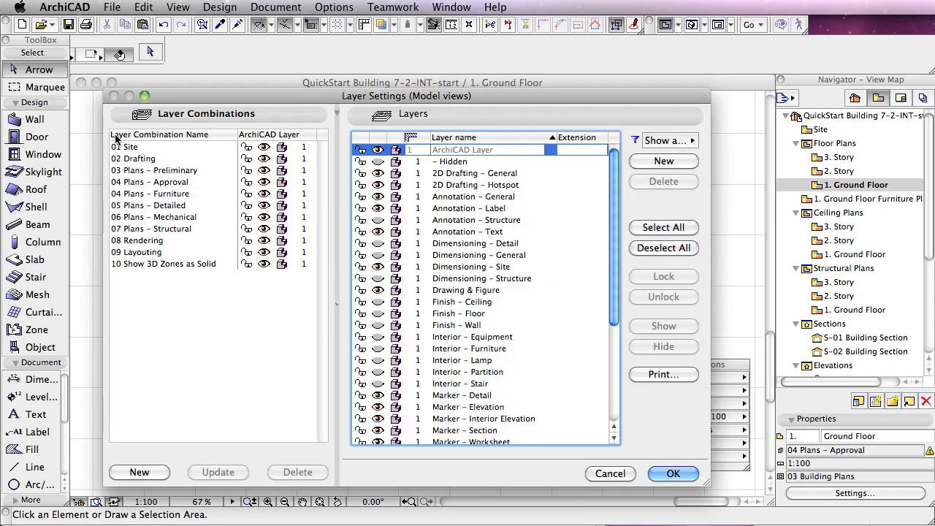
click(124, 147)
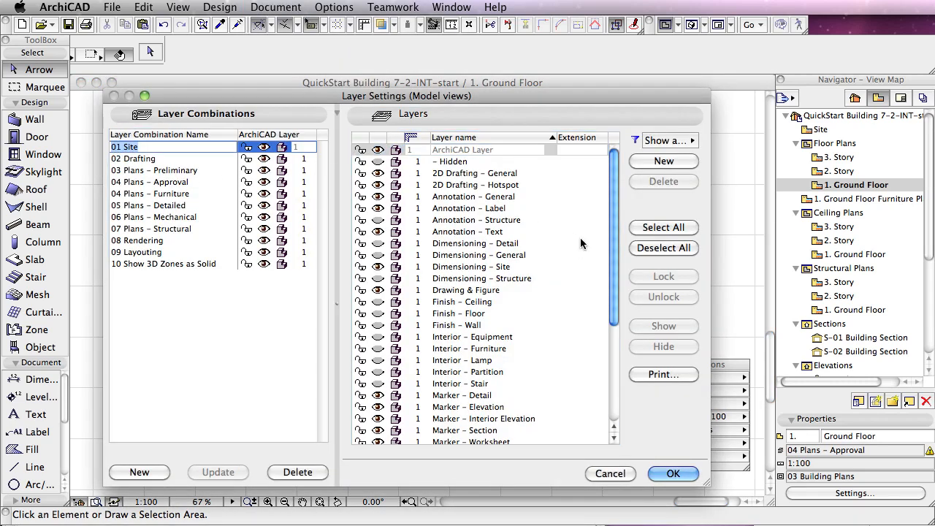
drag(612, 253, 618, 379)
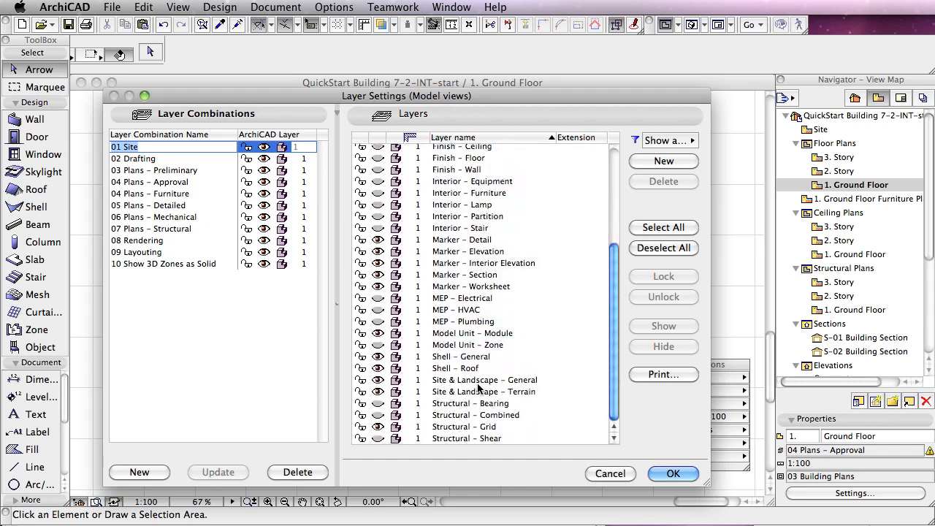
click(377, 406)
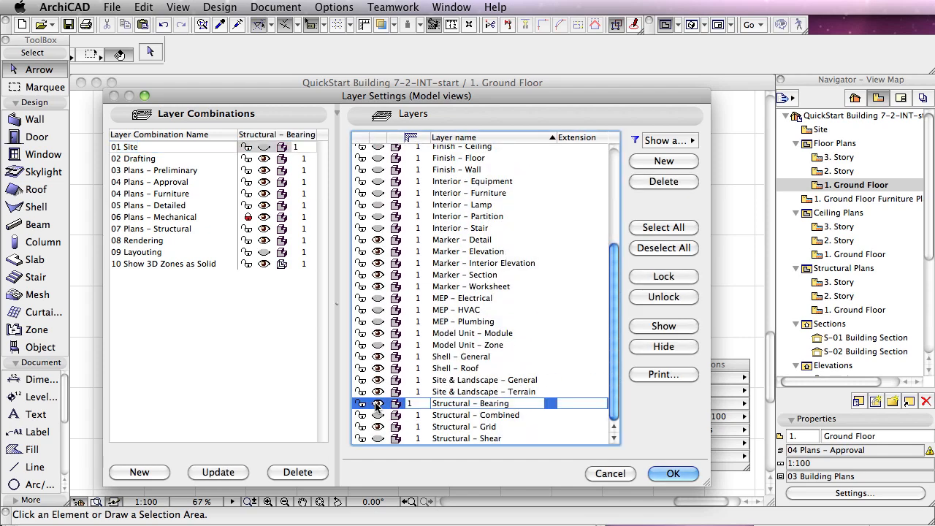
click(226, 473)
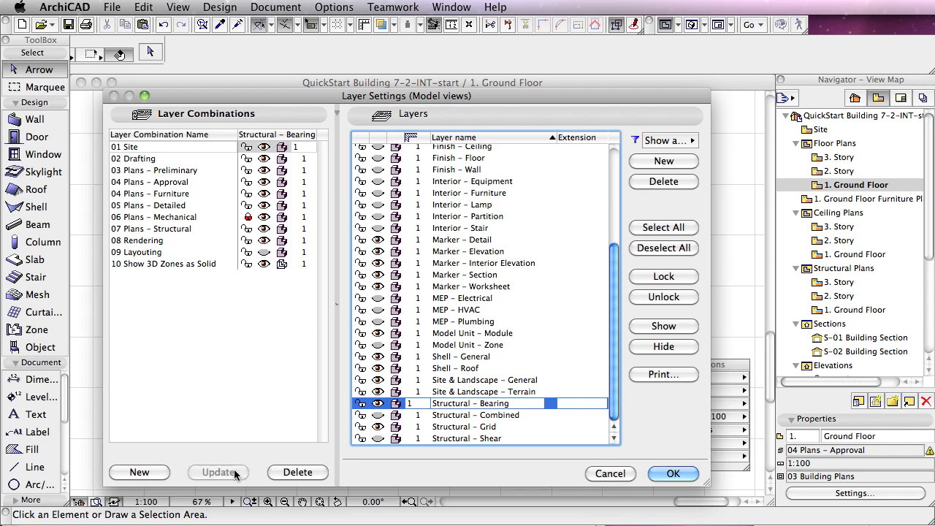
click(673, 473)
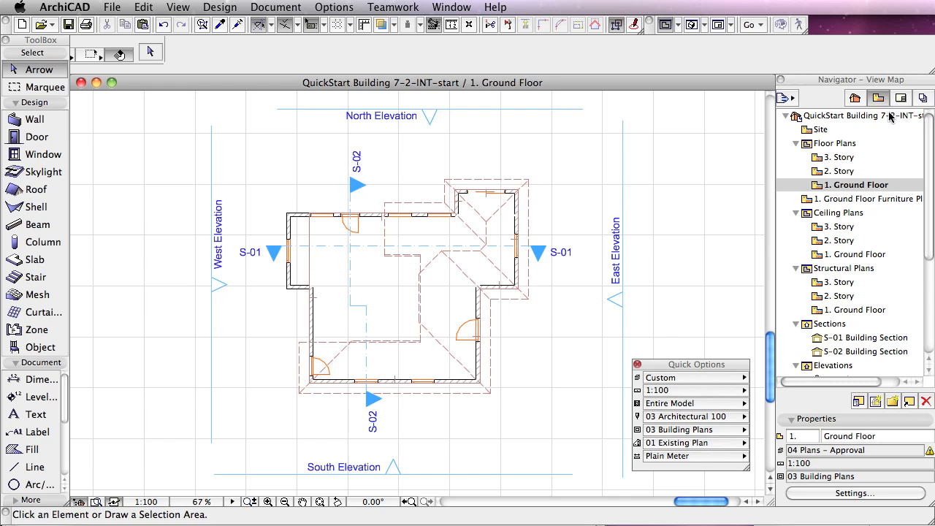
Step: Open the saved W-01 SURVEY worksheet view and examine its view settings without changing them
drag(928, 156, 928, 263)
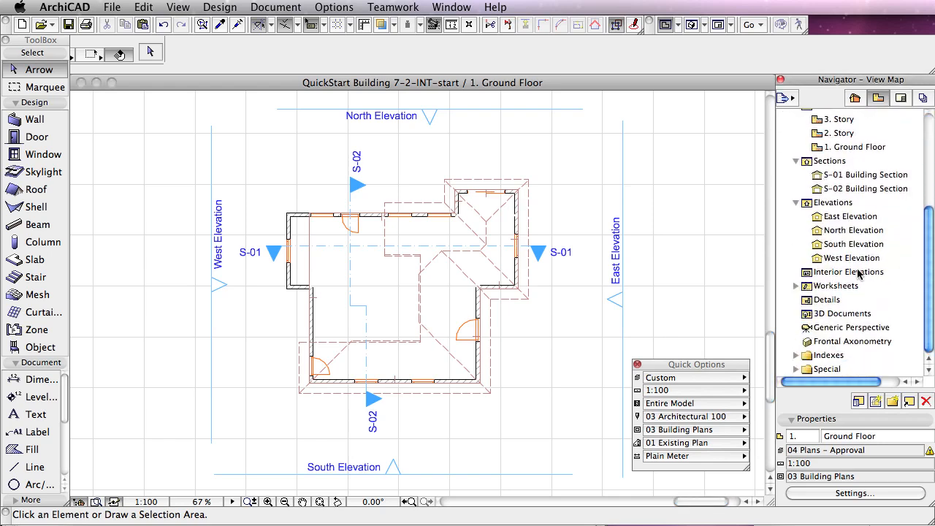
click(796, 286)
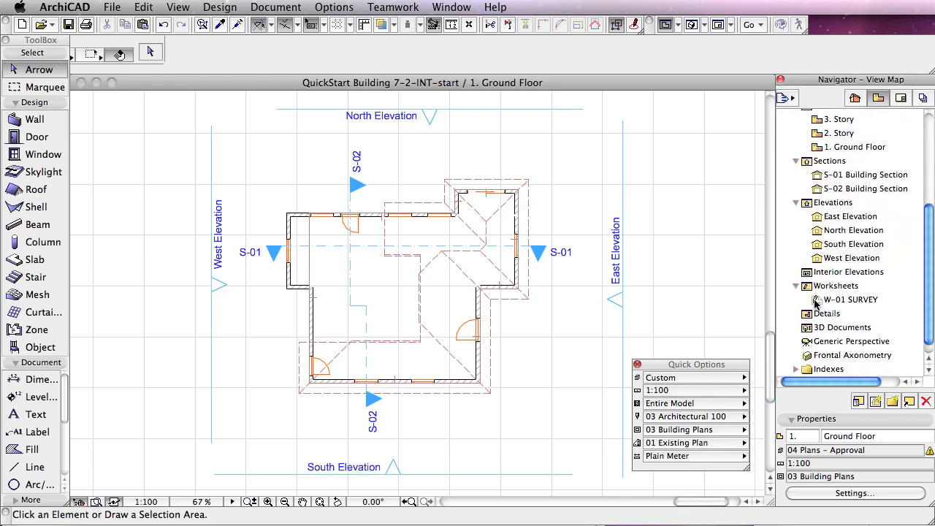
double_click(817, 301)
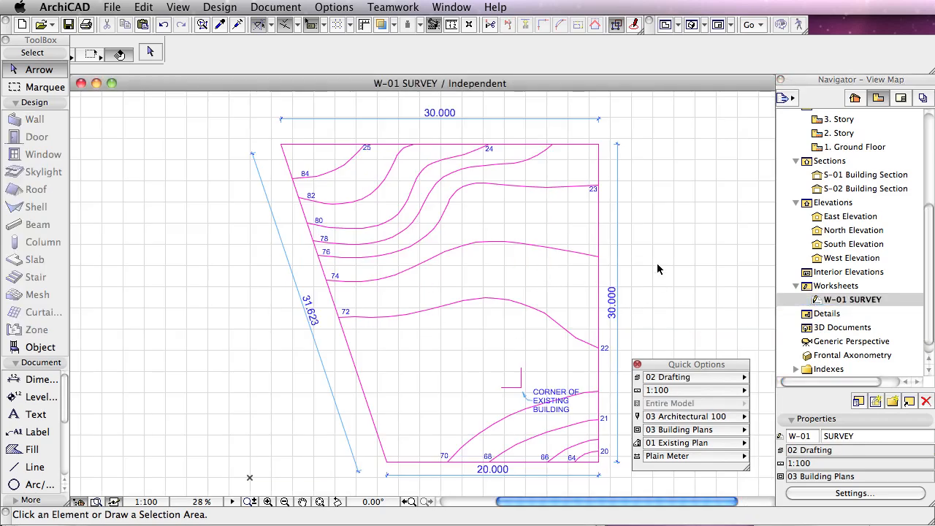
click(848, 493)
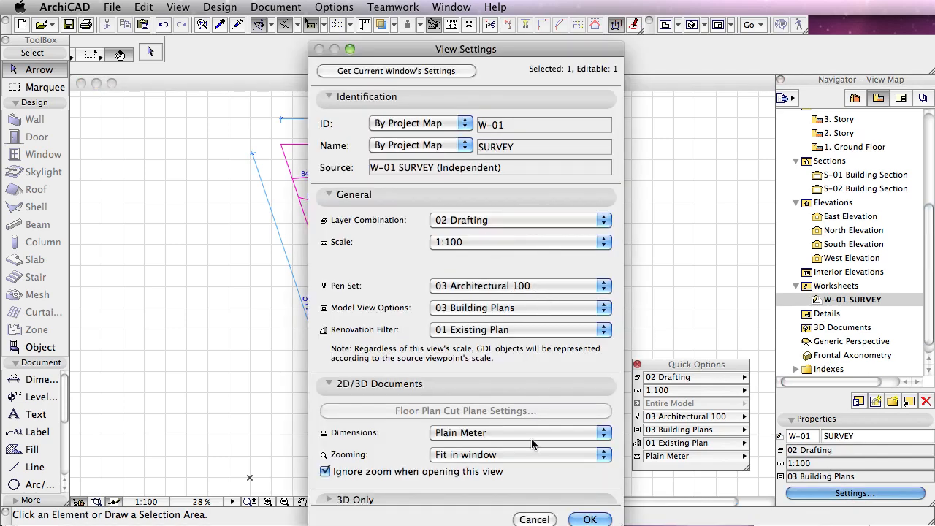
click(551, 520)
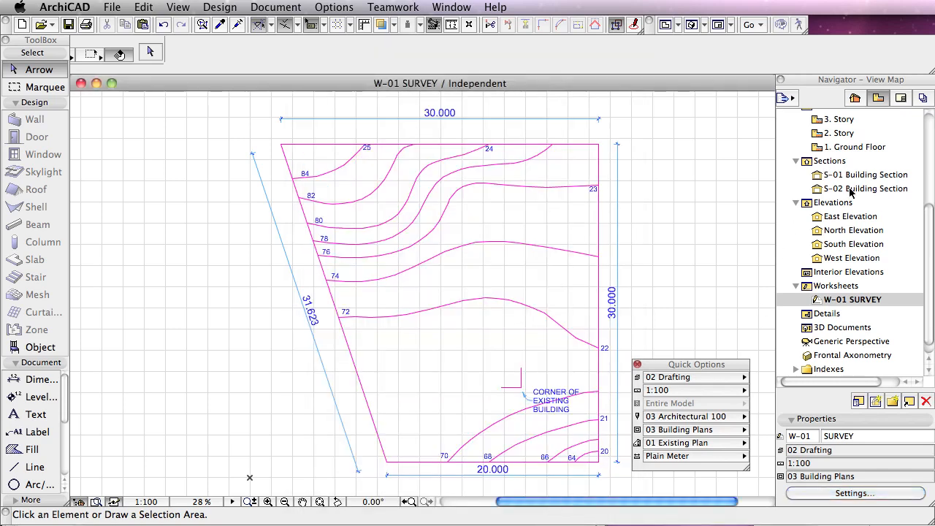
Step: Return to the saved 1. Ground Floor plan view and apply the 01 Site layer combination
drag(930, 240, 930, 162)
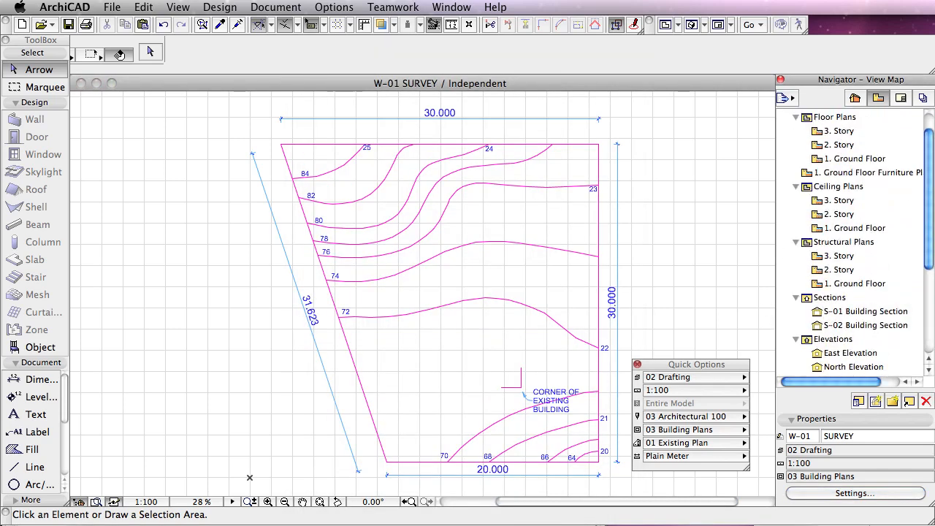
double_click(853, 159)
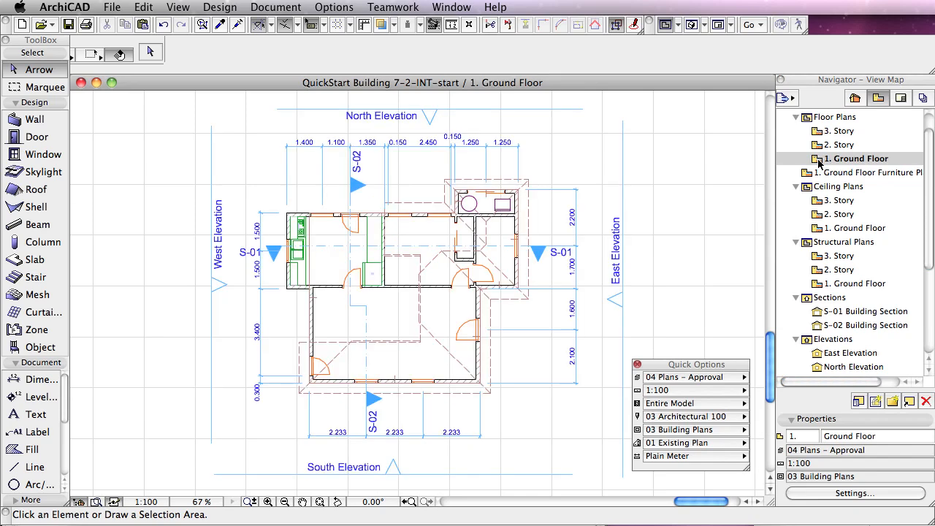
click(700, 383)
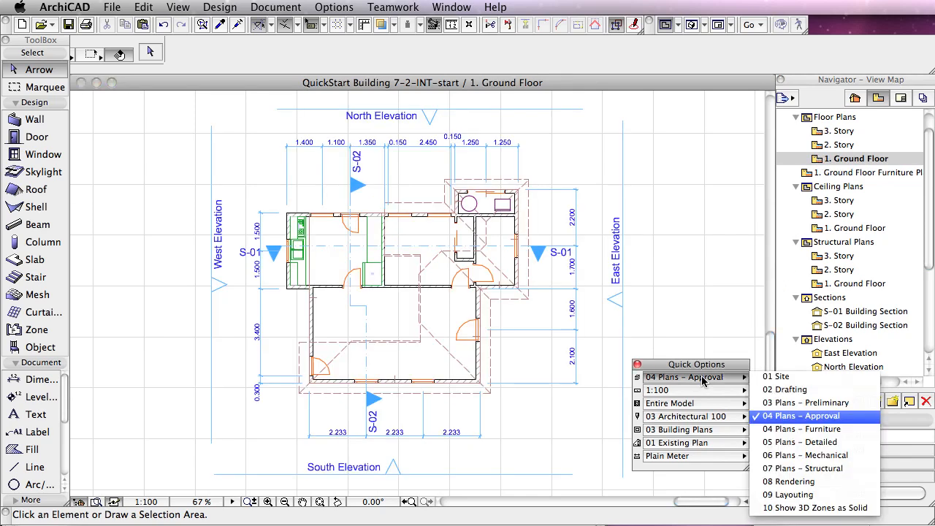
click(763, 377)
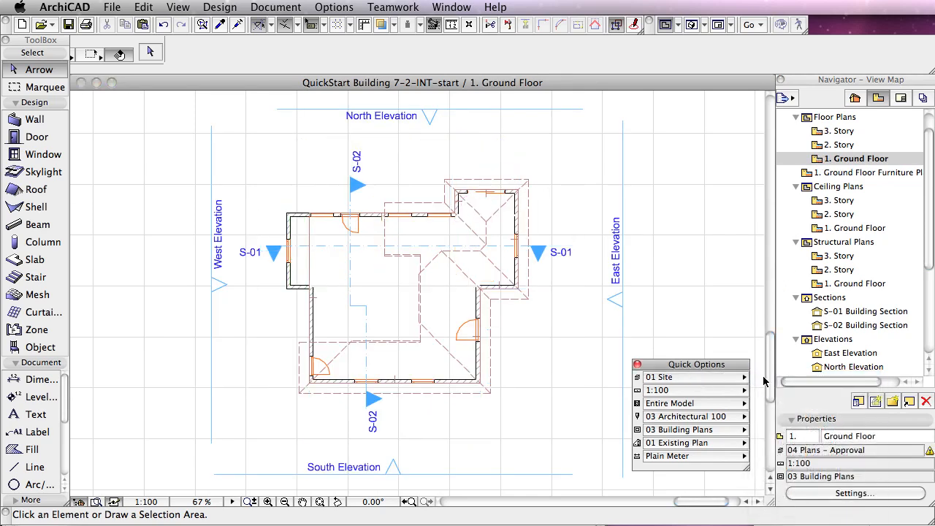
Step: Save the current ground floor display as a new view with the custom name SITE PLAN
click(876, 402)
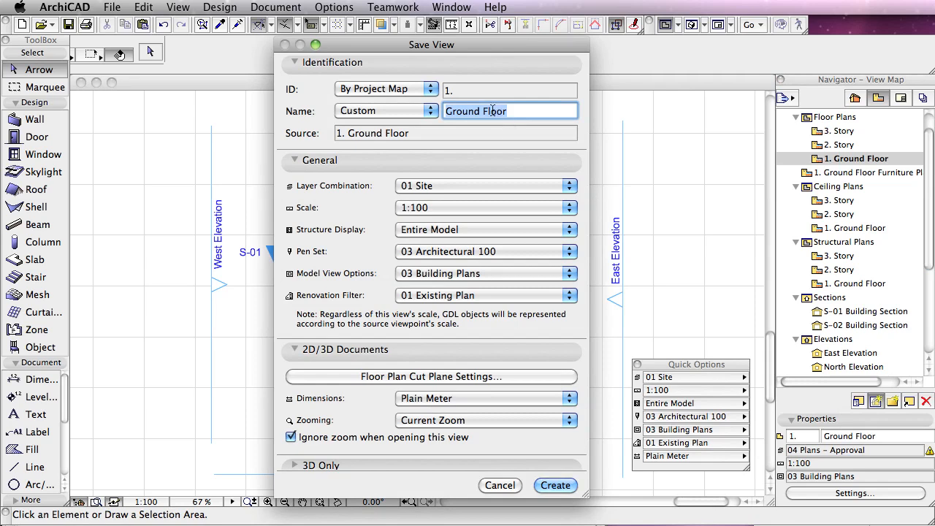
click(386, 110)
click(387, 97)
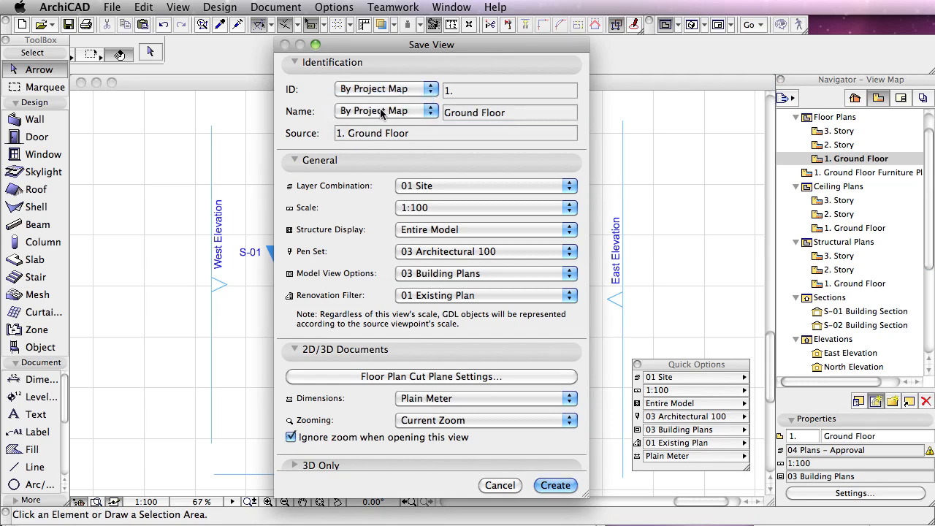
click(421, 112)
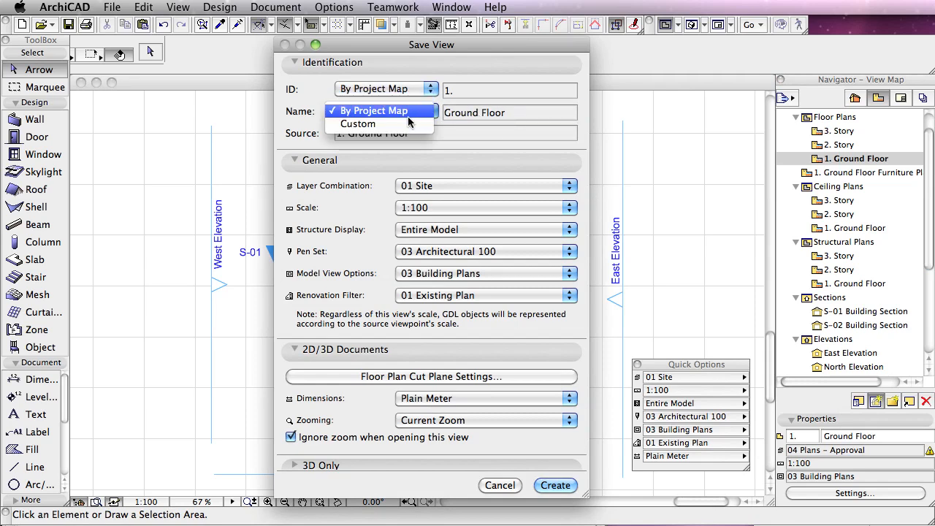
click(403, 124)
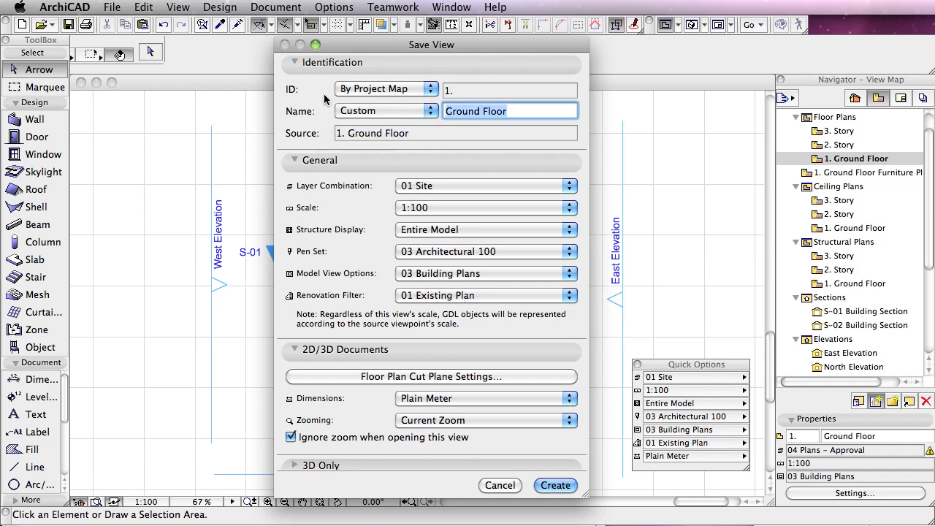
text(SITE PLAN)
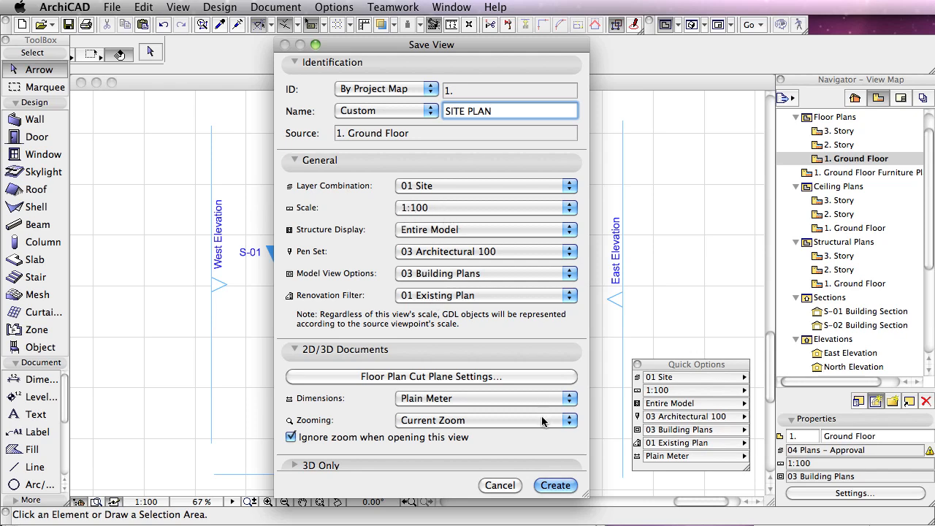
click(555, 485)
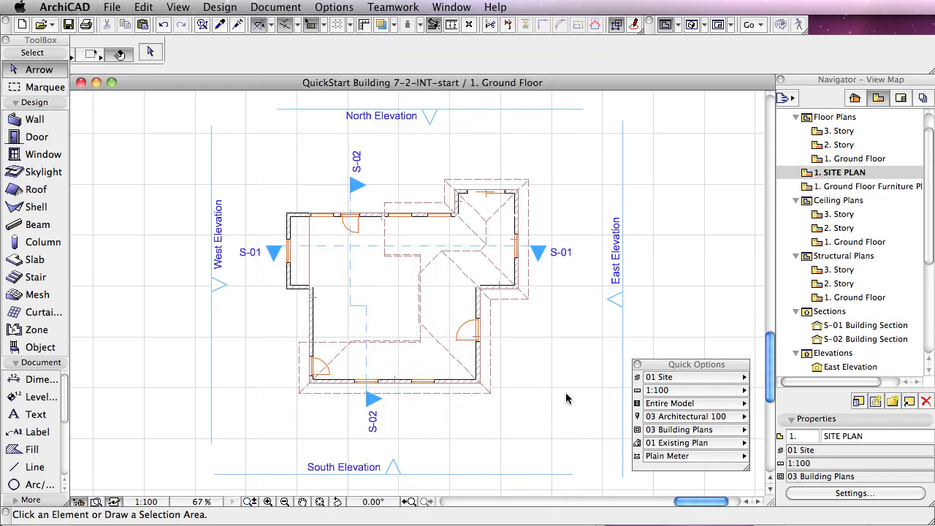
Step: Compare the saved 1. Ground Floor and Ground Floor Furniture Plan views with SITE PLAN, ending in the SITE PLAN view
double_click(818, 159)
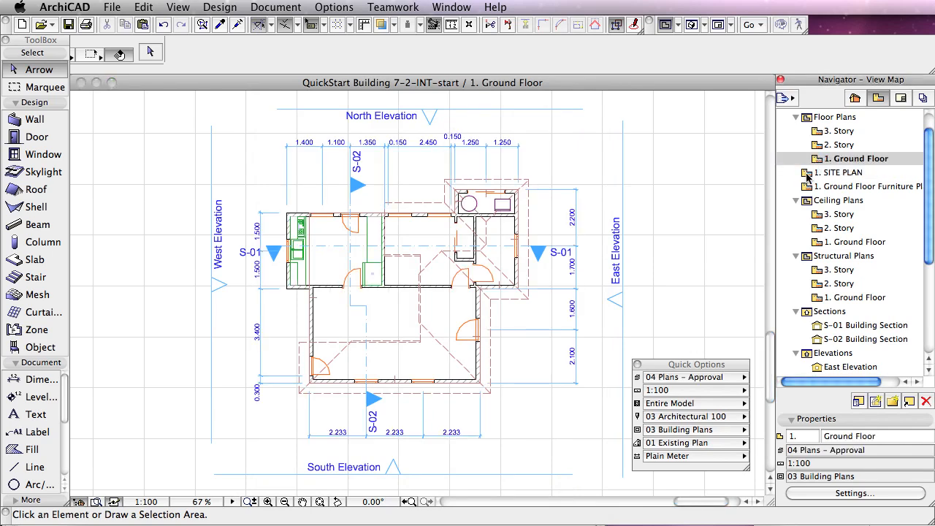
double_click(808, 172)
click(807, 188)
double_click(806, 187)
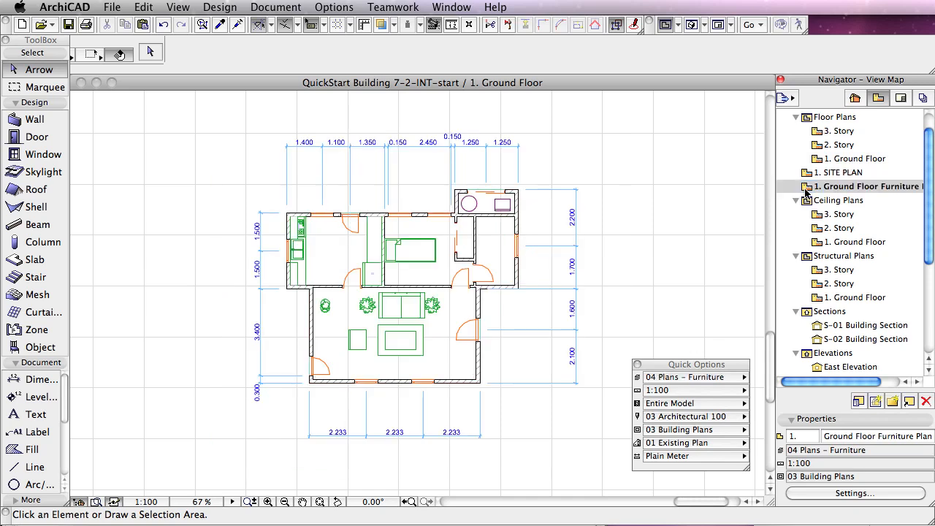
double_click(807, 174)
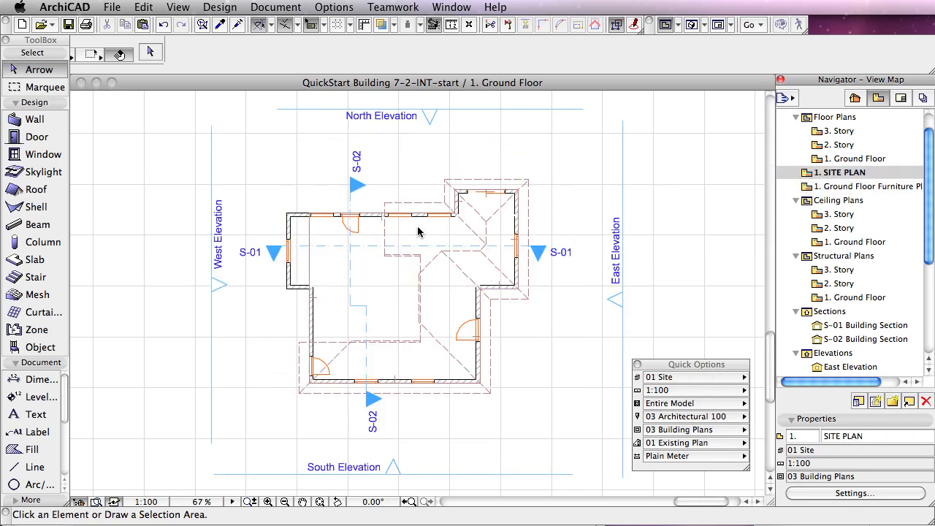
Step: Rename the 2nd Reference Level in the project's Levels & Project North preferences as Sea Level - AHD
click(16, 296)
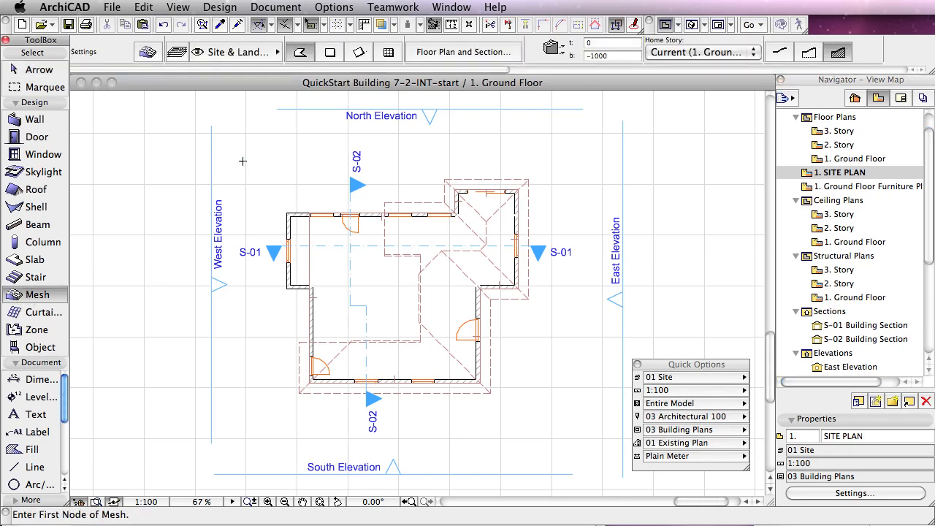
click(335, 8)
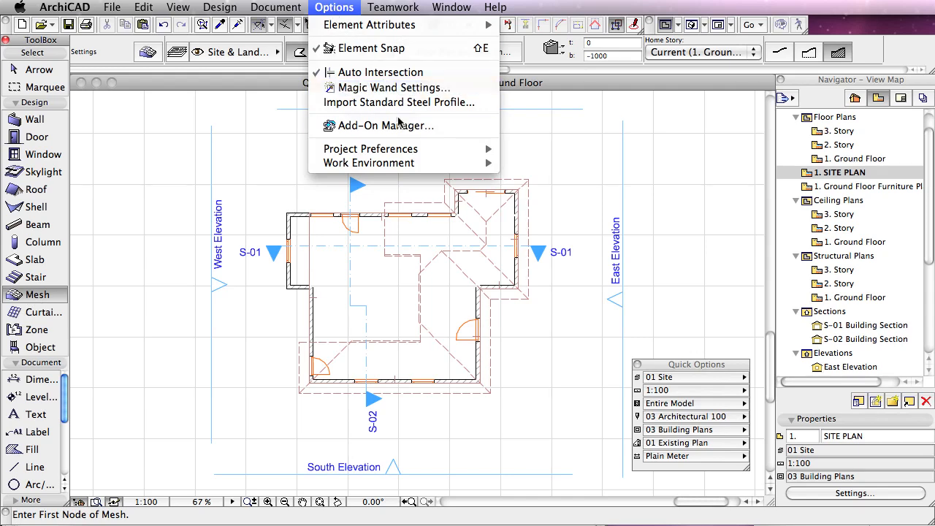
mouse_move(382, 152)
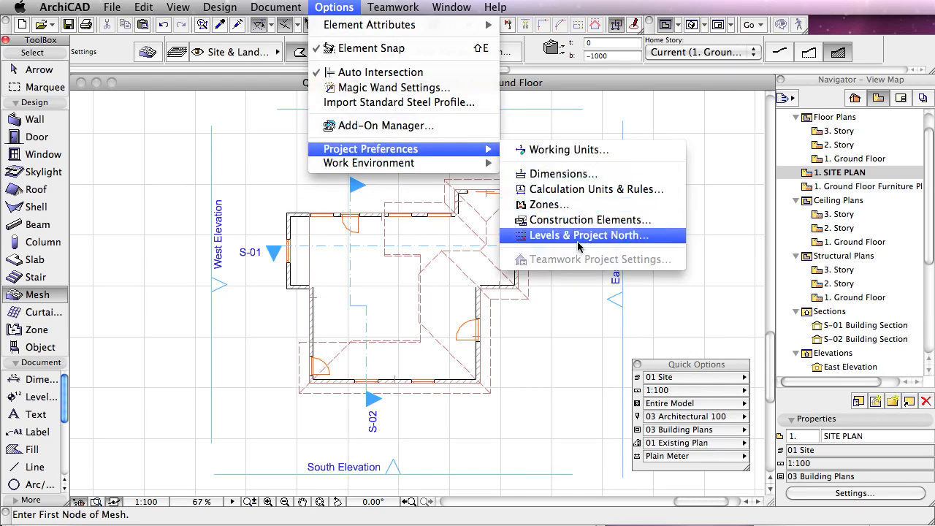
click(605, 236)
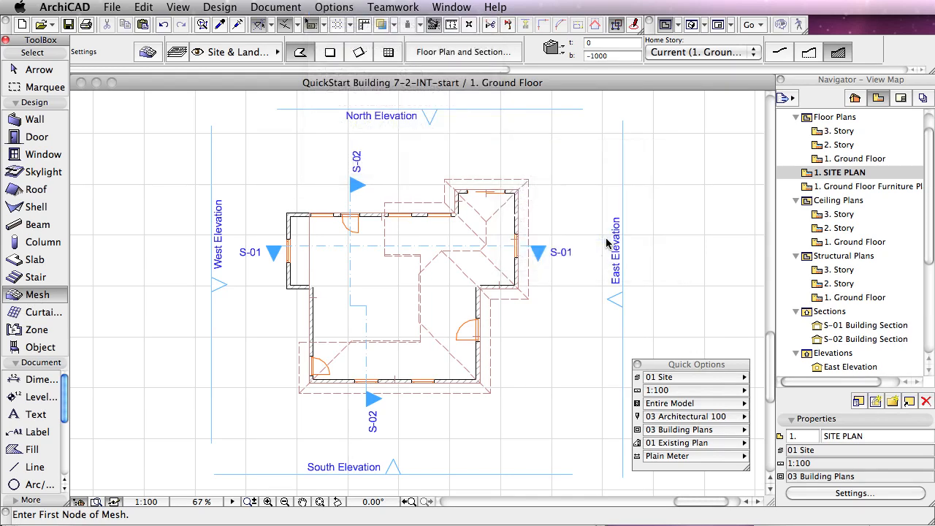
drag(250, 86, 323, 78)
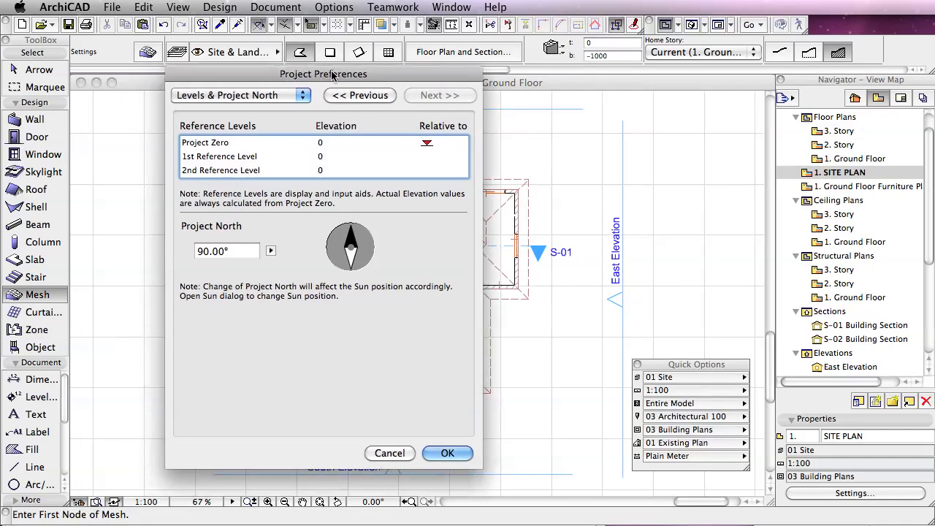
click(264, 171)
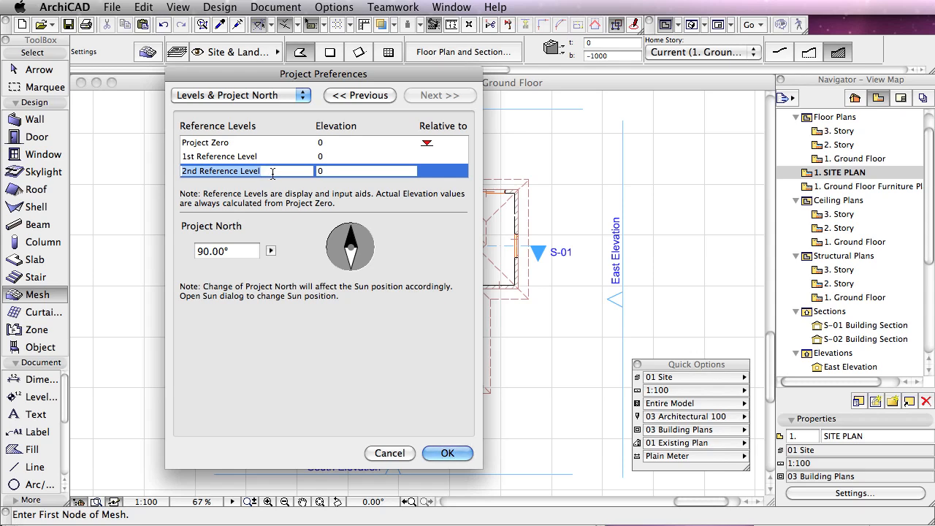
text(Sea)
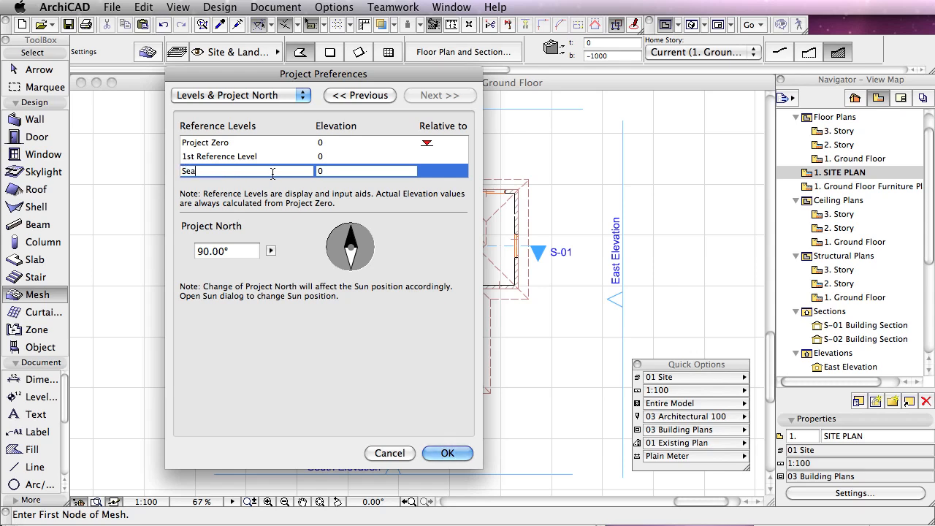
text( Level - AHD)
click(271, 181)
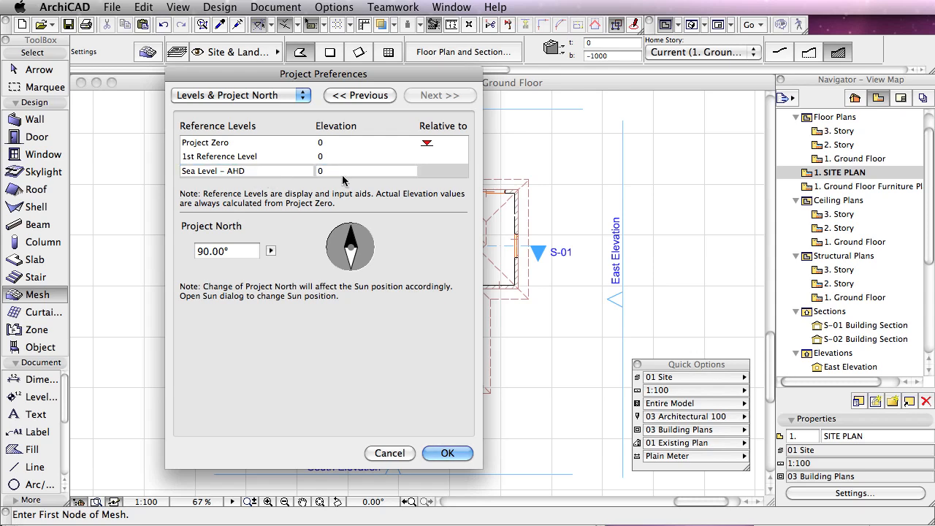
Step: Set the elevation of the Sea Level - AHD reference level to -22000 and accept the project preferences
click(300, 174)
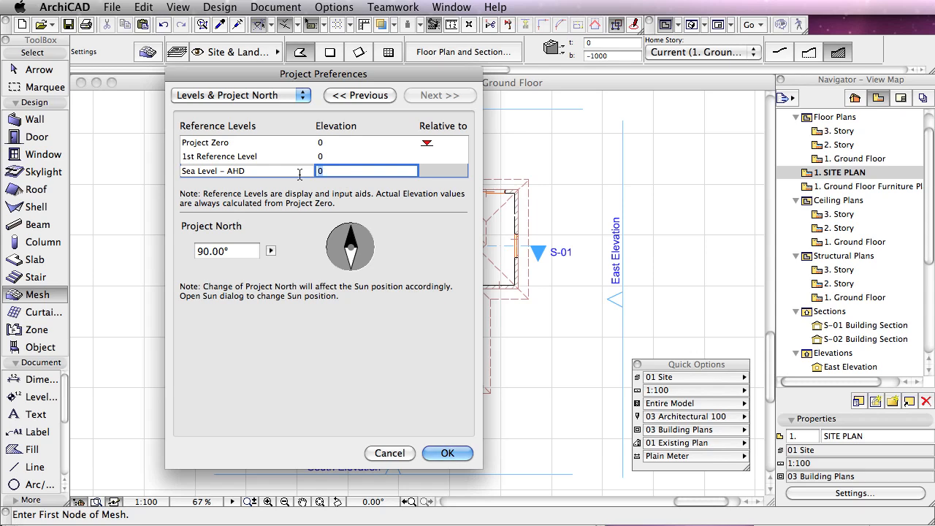
text(-22000)
click(395, 171)
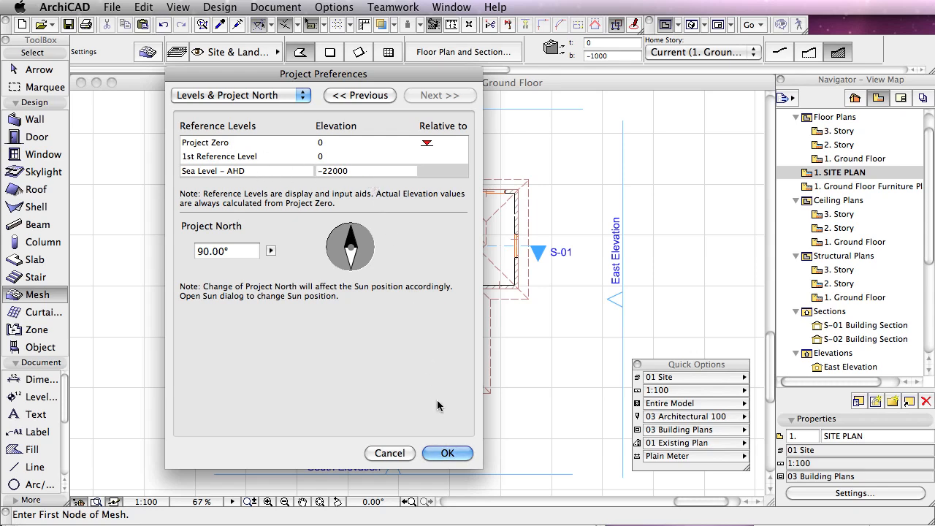
click(448, 453)
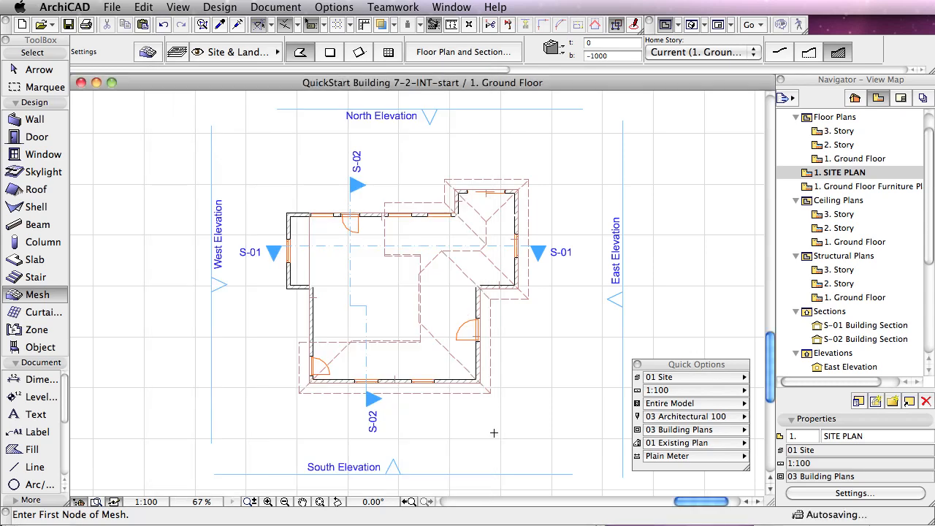
Step: Set the default Mesh base height to 19500 measured relative to Sea Level - AHD
click(16, 294)
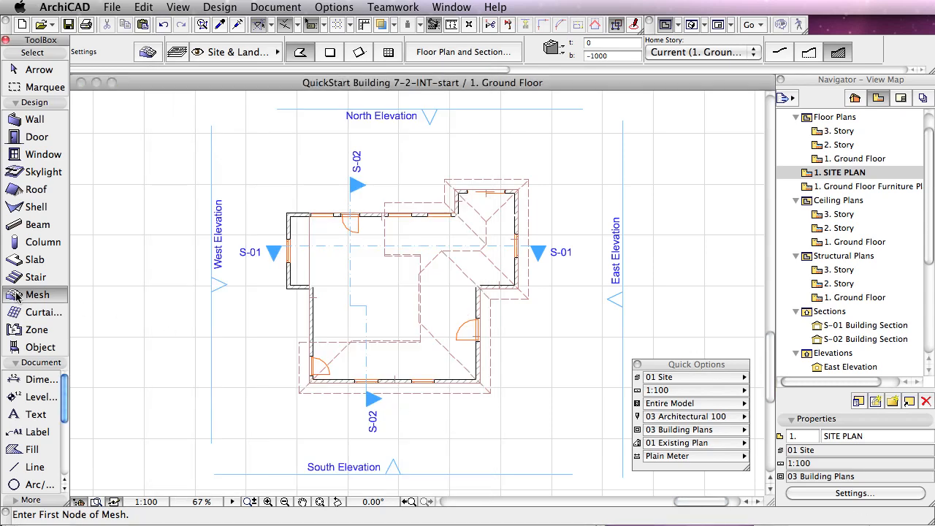
double_click(16, 295)
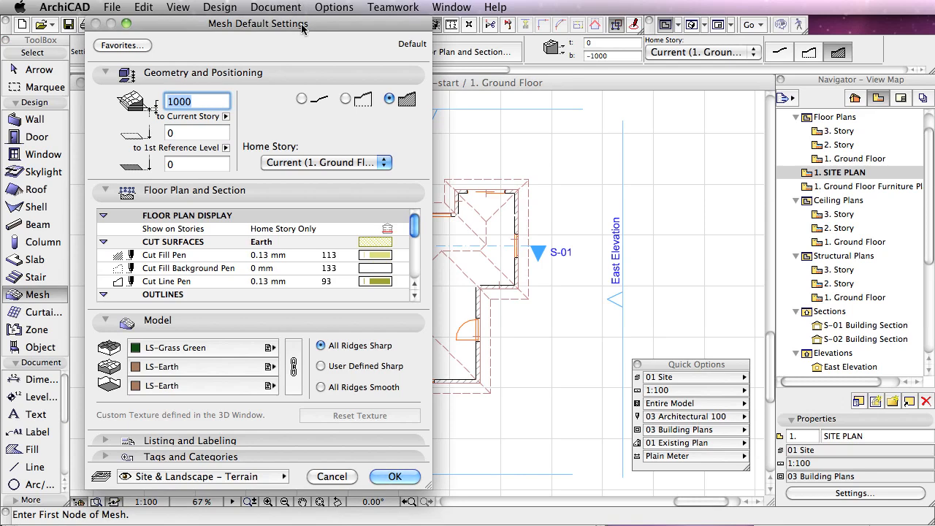
drag(313, 25, 459, 28)
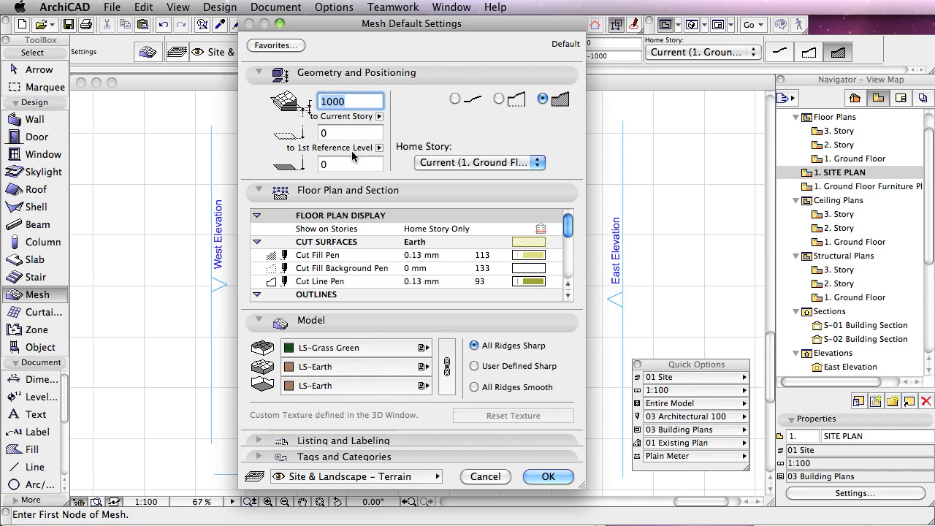
click(379, 149)
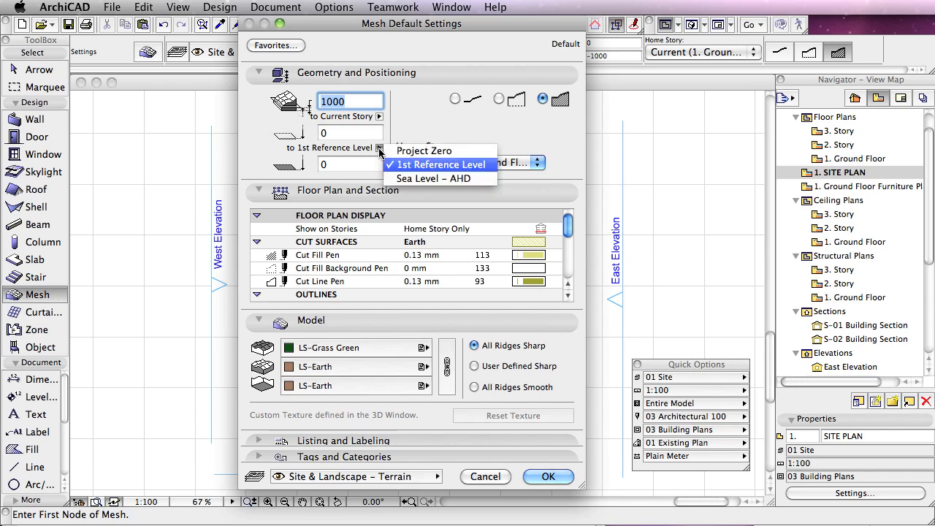
click(420, 179)
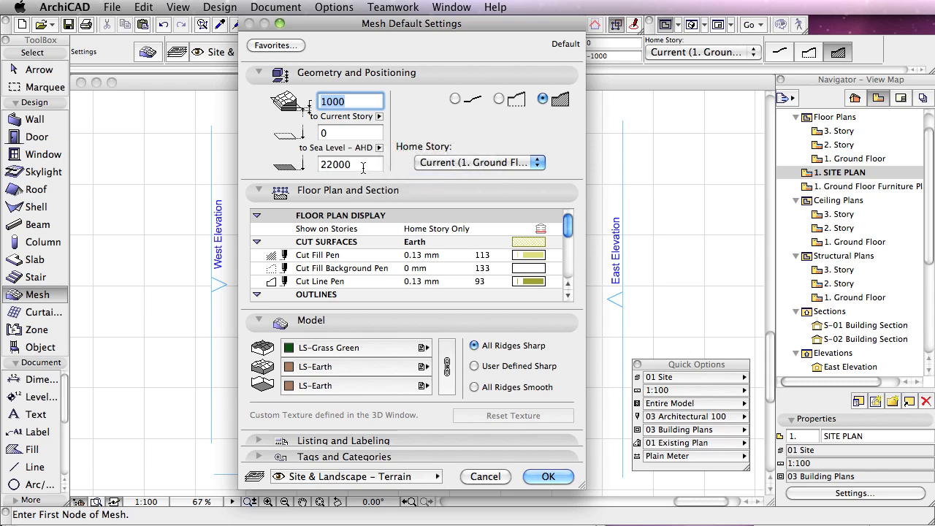
click(350, 167)
double_click(350, 165)
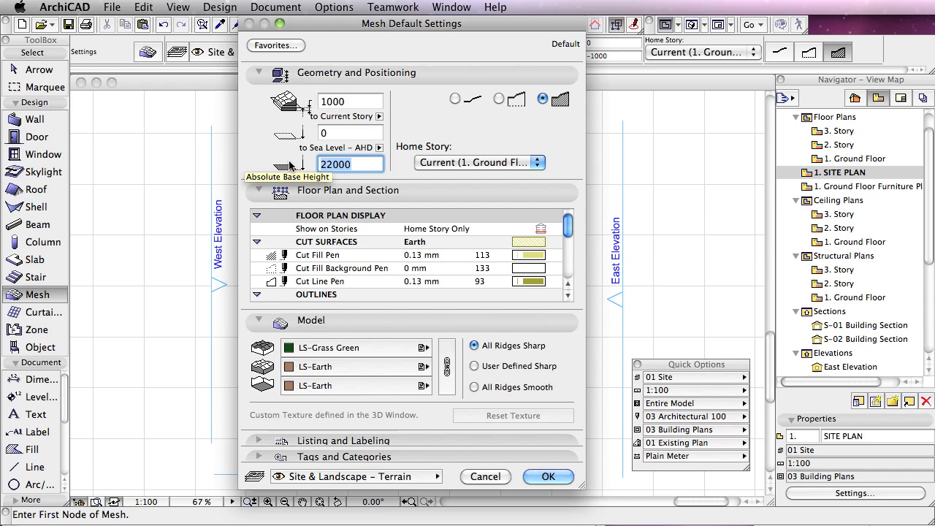
text(19500)
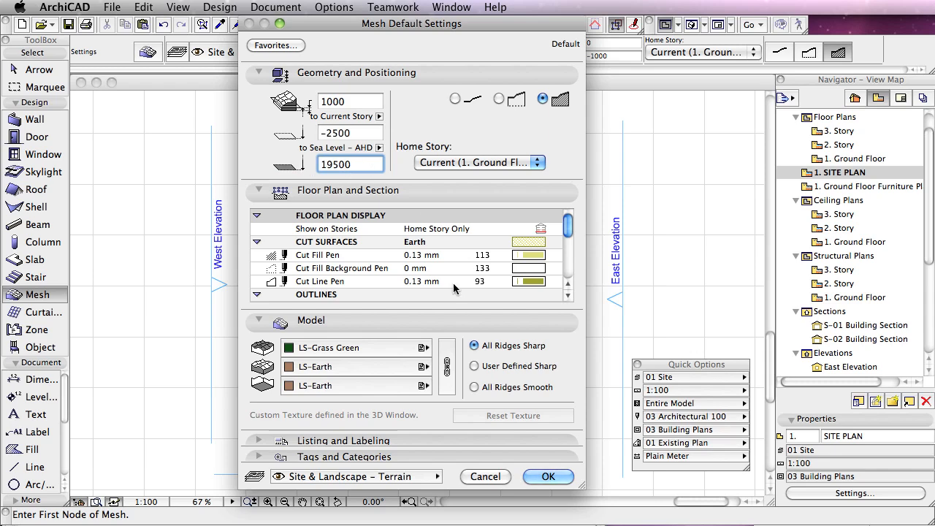
click(548, 476)
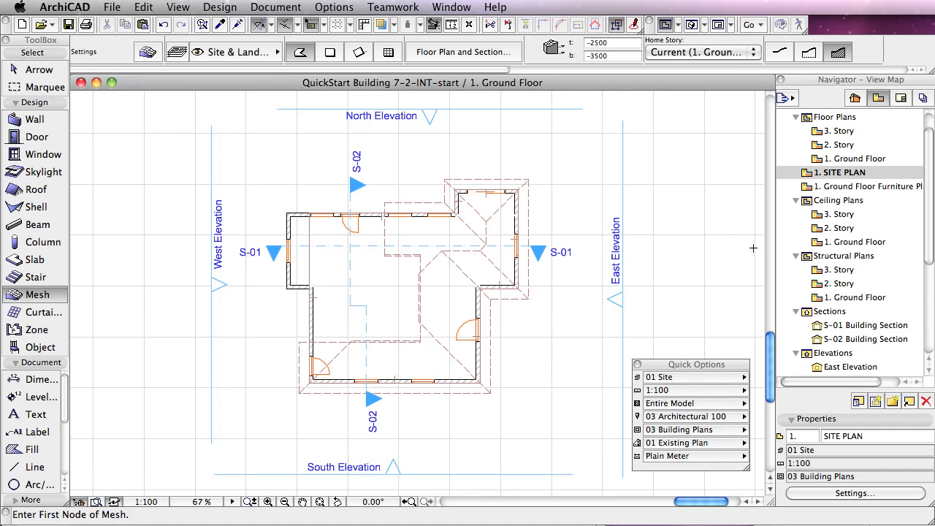
Step: Show the W-01 SURVEY worksheet as a trace reference beneath the site plan, with the whole survey in view
drag(930, 252, 930, 339)
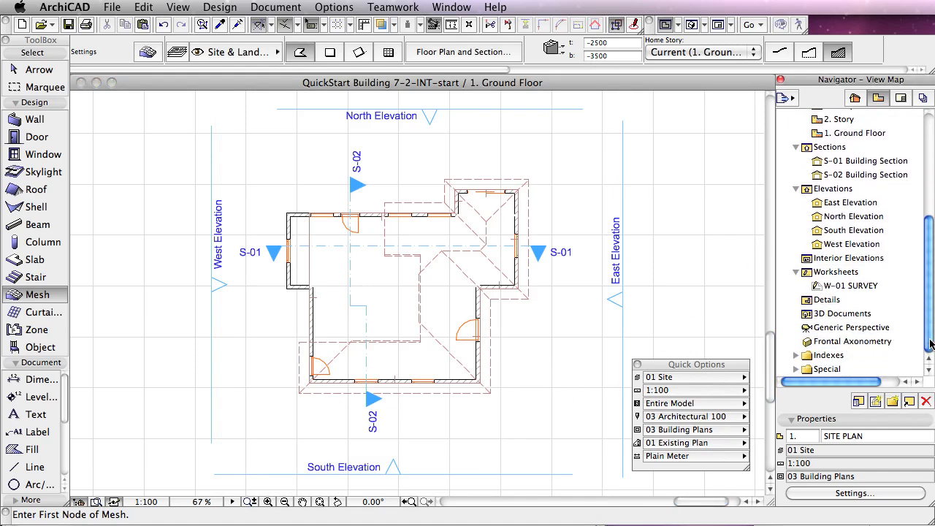
right_click(816, 288)
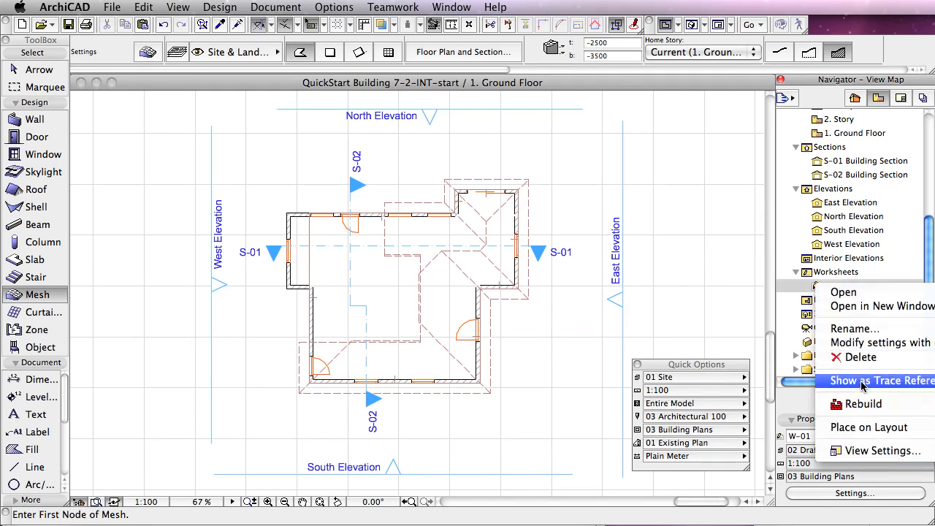
click(863, 380)
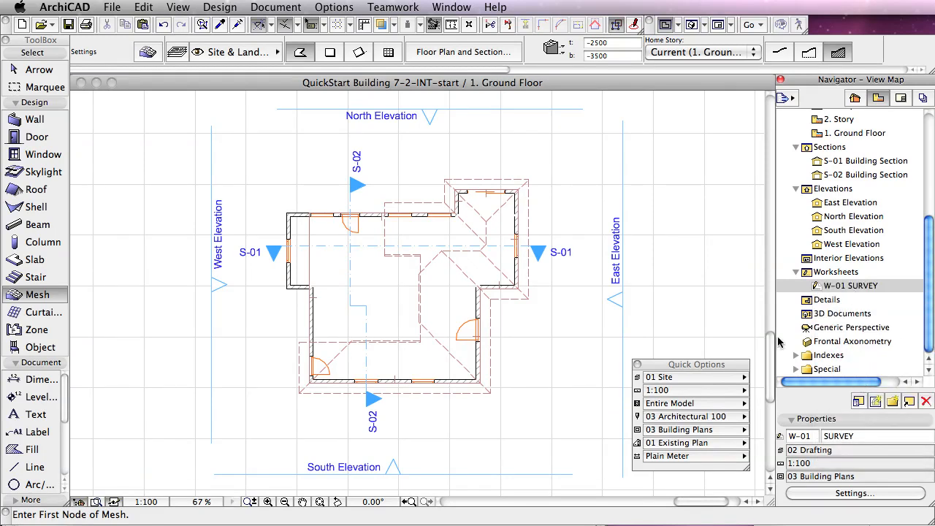
click(322, 505)
click(320, 506)
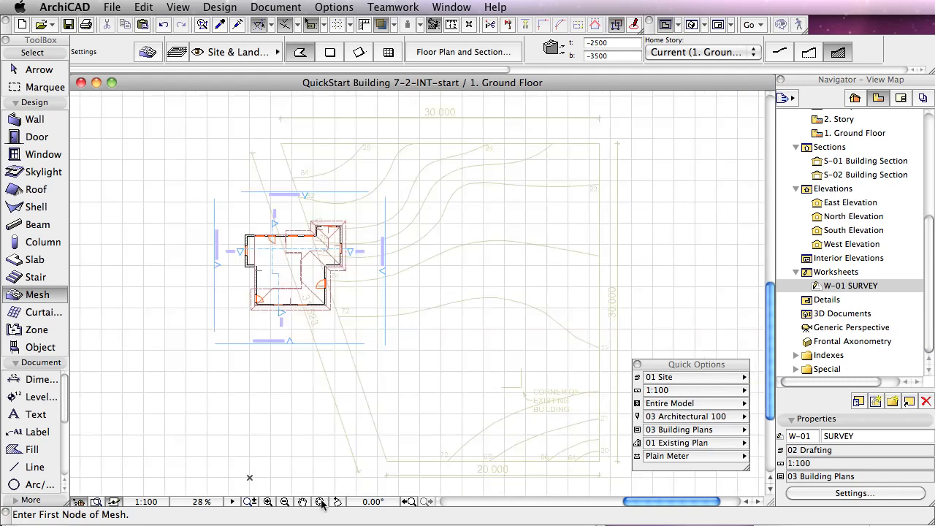
Step: Give the survey trace reference the uniform blue colour R:0 G:0 B:255 and reduce its intensity to about half
click(394, 25)
click(463, 236)
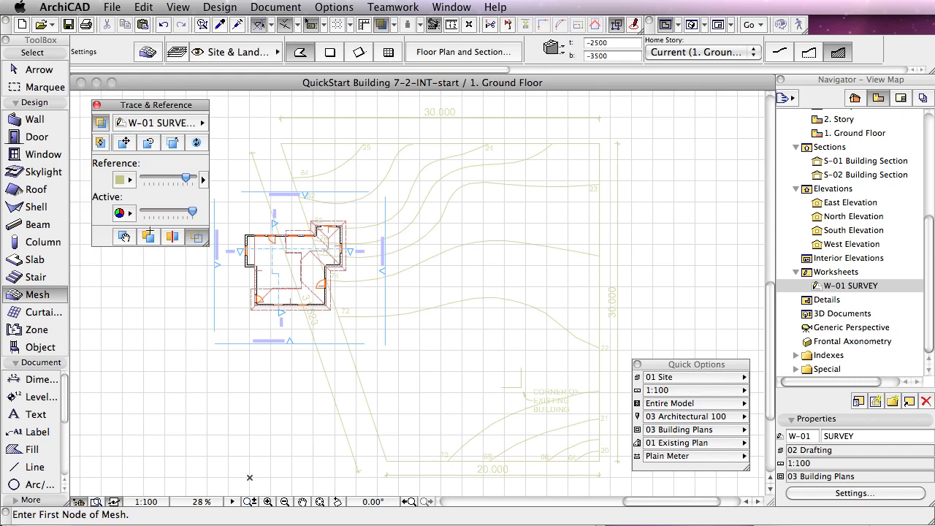
click(130, 179)
click(194, 291)
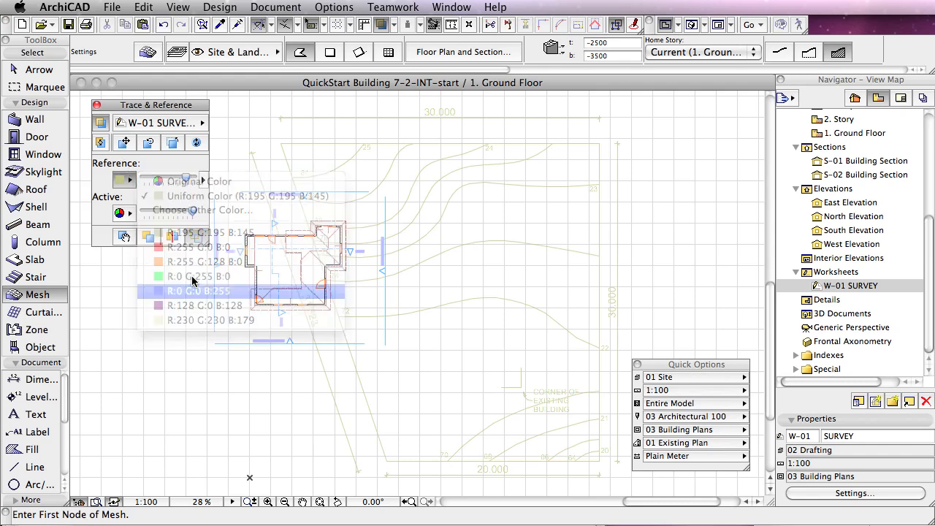
drag(186, 179, 168, 179)
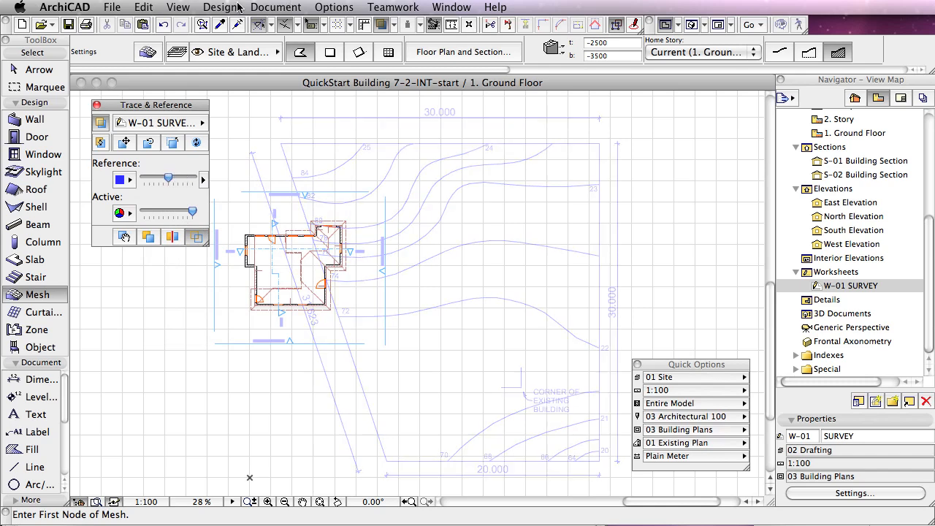
Step: Hide the grid display and move the survey reference so its existing-building corner mark meets the lower-right outer wall corner of the building
click(178, 8)
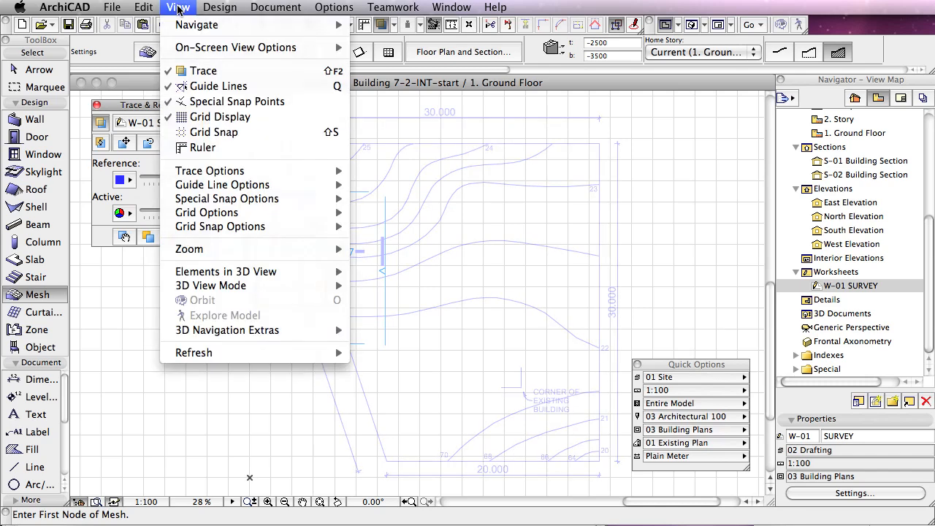
click(214, 120)
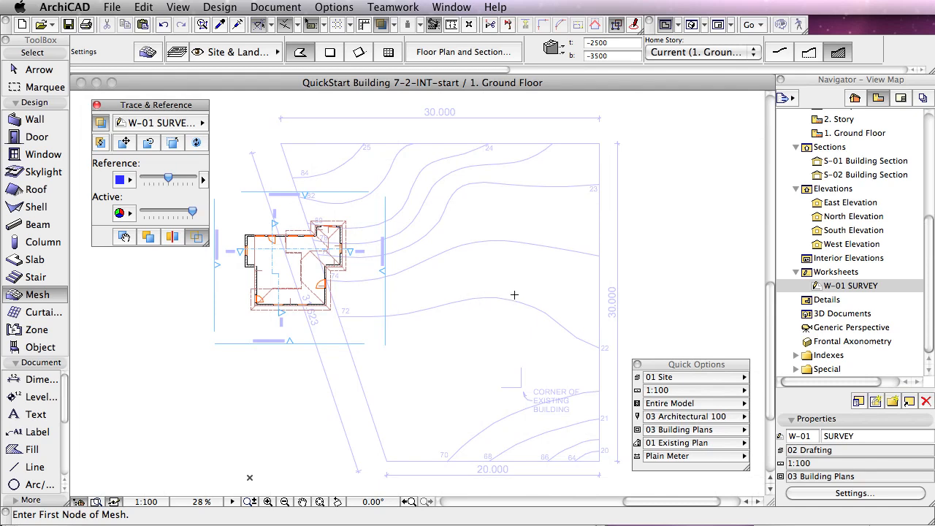
click(125, 144)
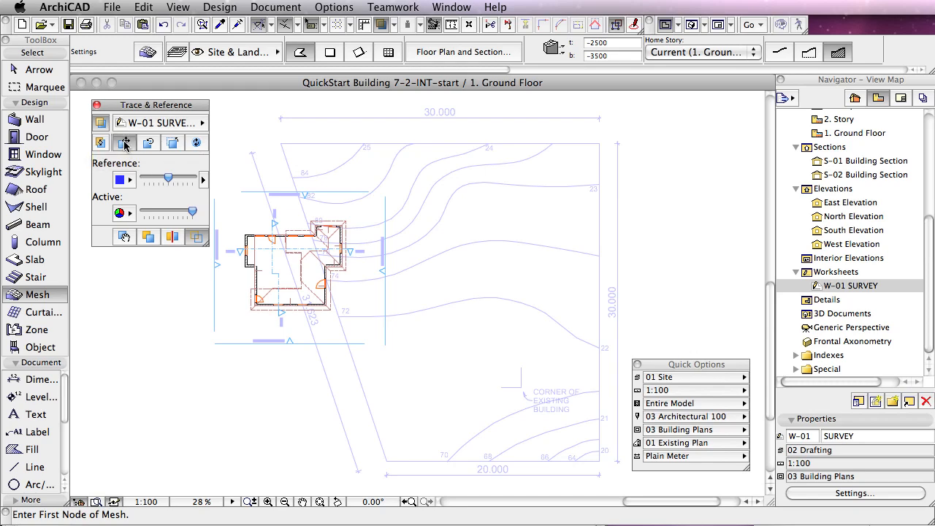
click(521, 388)
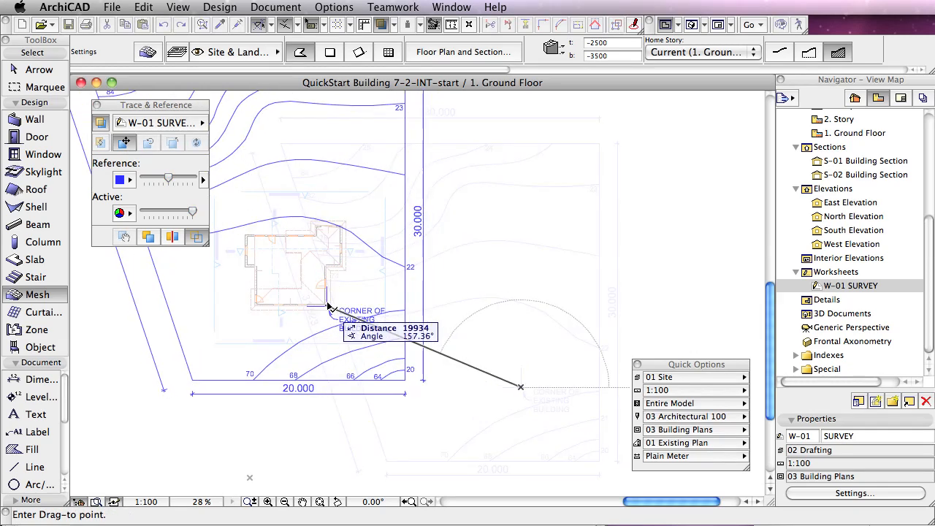
scroll(327, 306, up, 2)
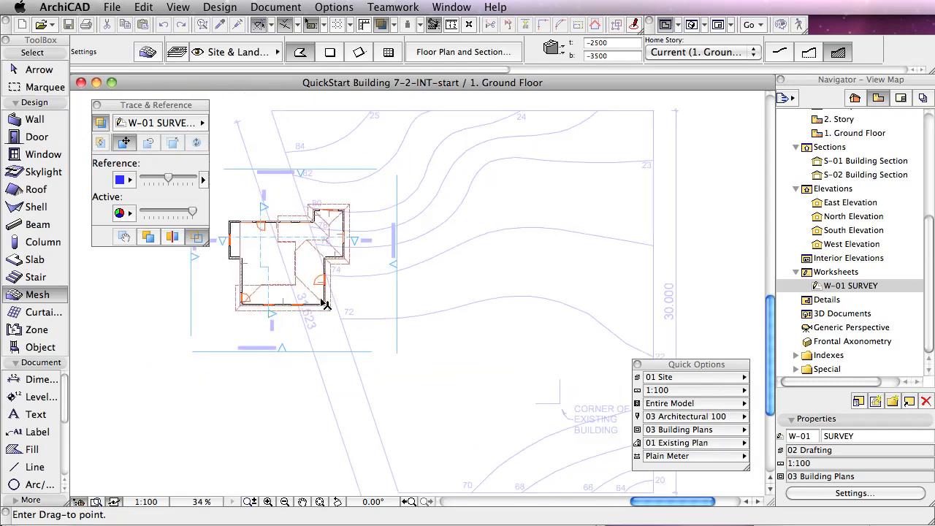
scroll(326, 305, up, 5)
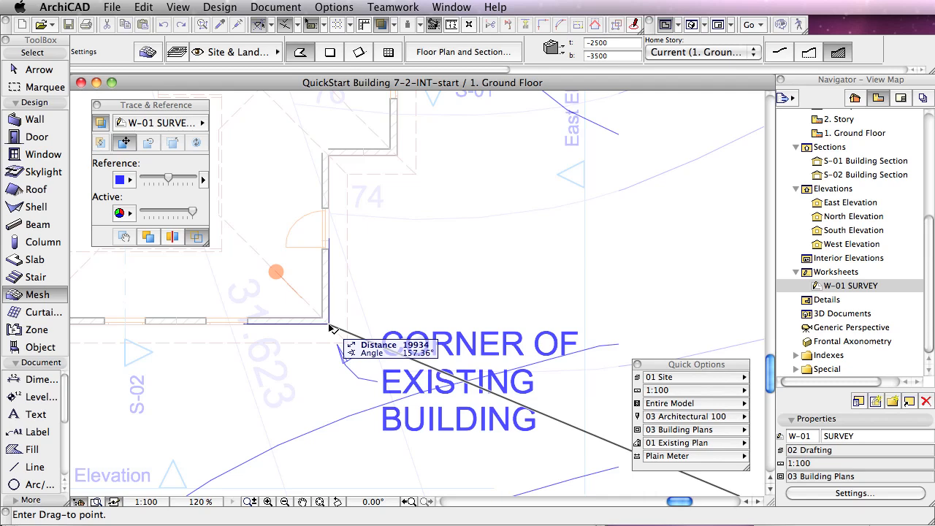
click(329, 328)
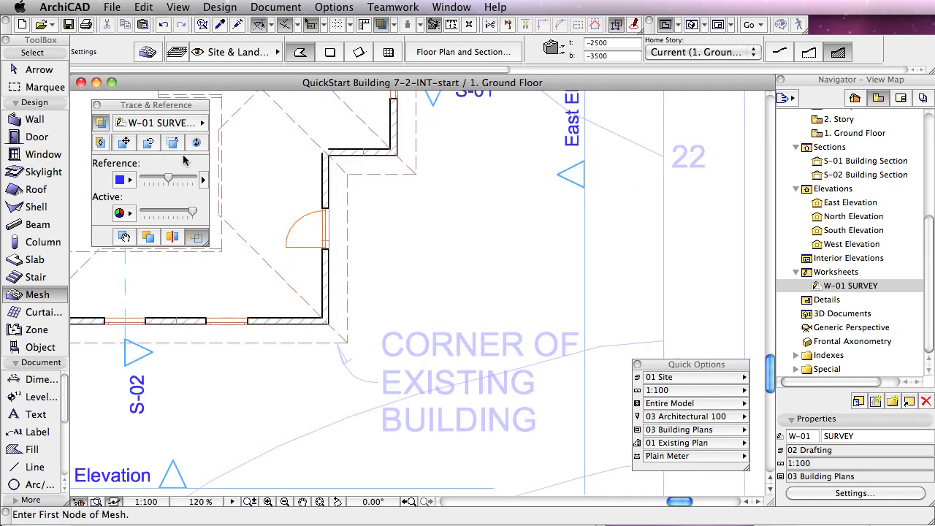
click(320, 502)
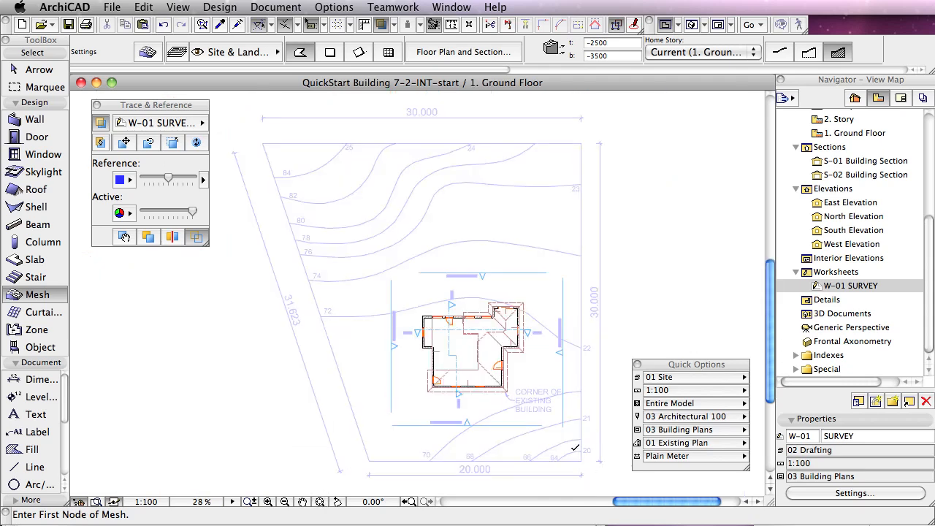
Step: Raise the survey reference's intensity to about three quarters and draw a mesh polygon through the four corners of the site boundary
drag(170, 179, 192, 179)
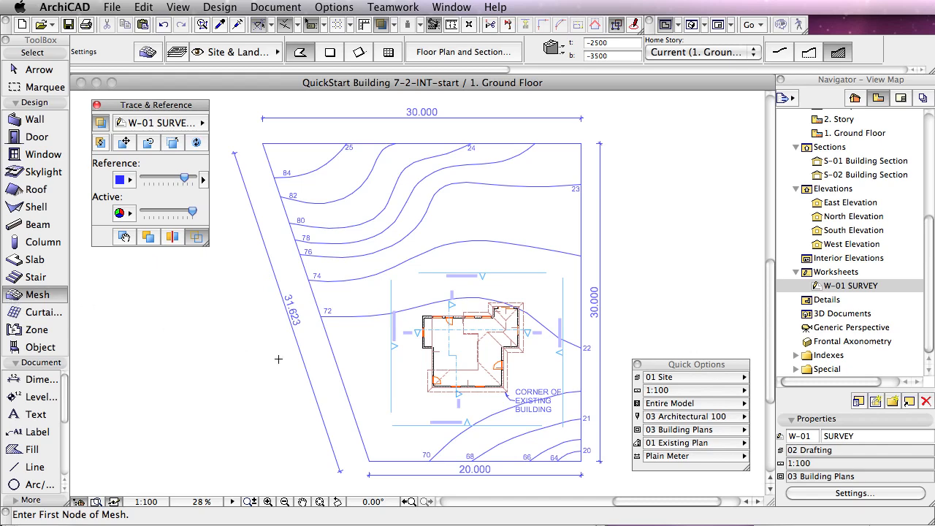
click(582, 460)
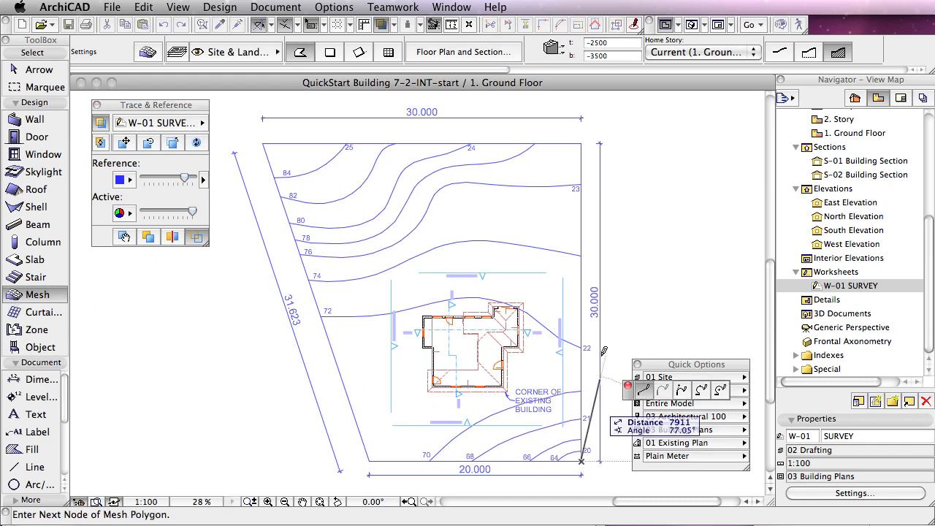
click(583, 142)
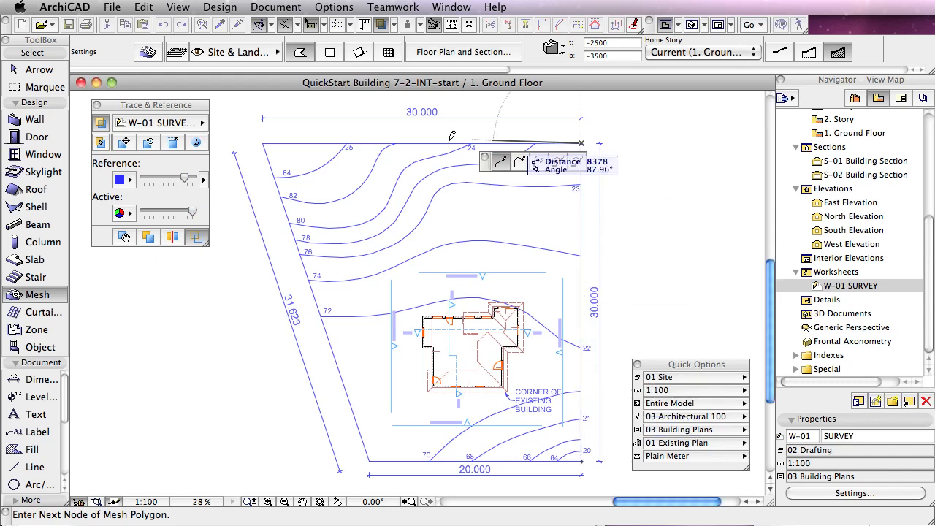
click(263, 143)
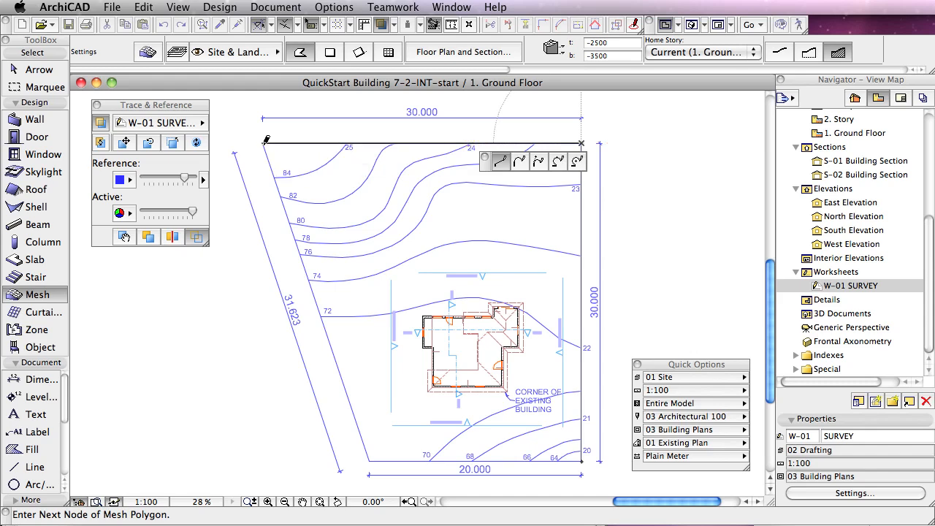
click(369, 459)
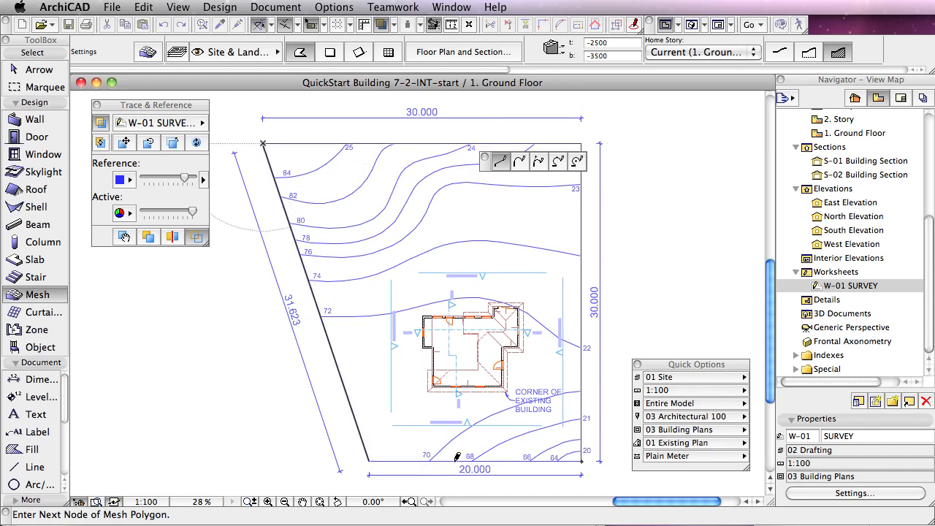
double_click(583, 459)
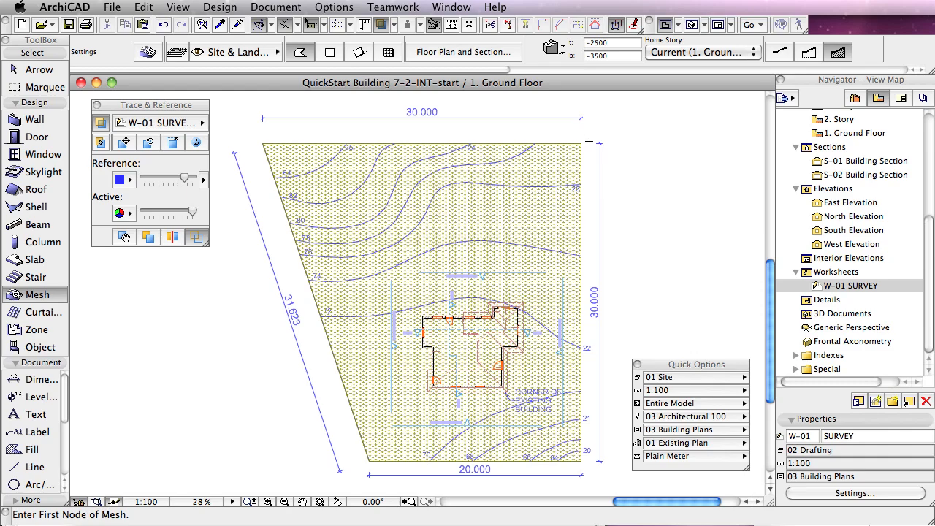
Step: Turn off the grass cover fill of the site mesh so the survey contours can be traced
scroll(506, 336, up, 8)
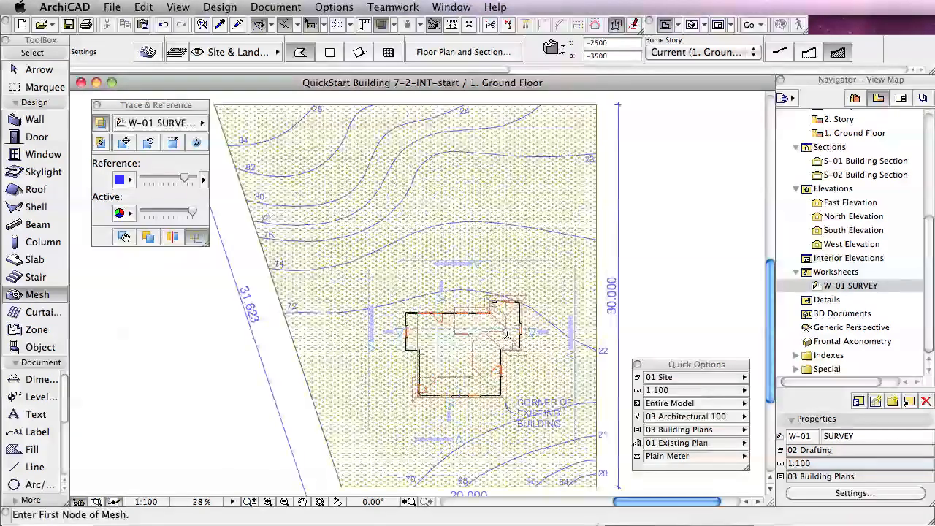
scroll(506, 336, up, 8)
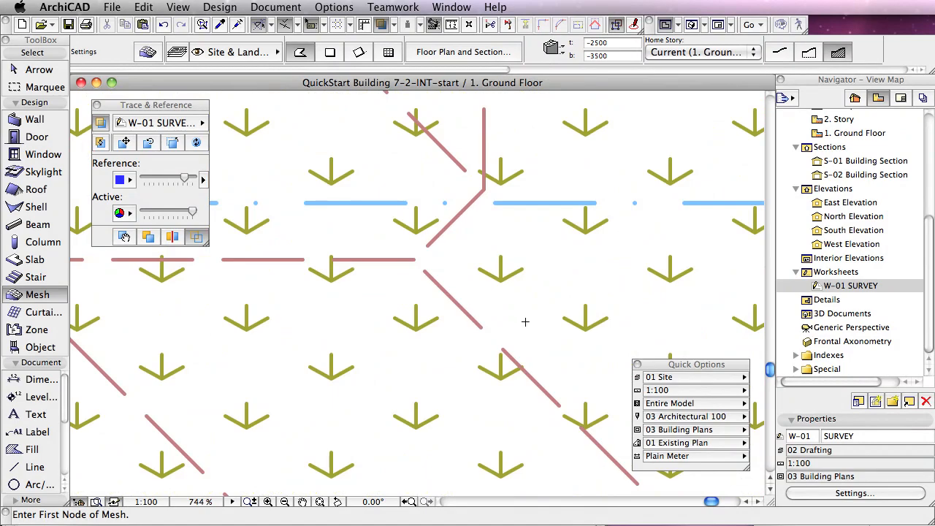
scroll(524, 316, down, 6)
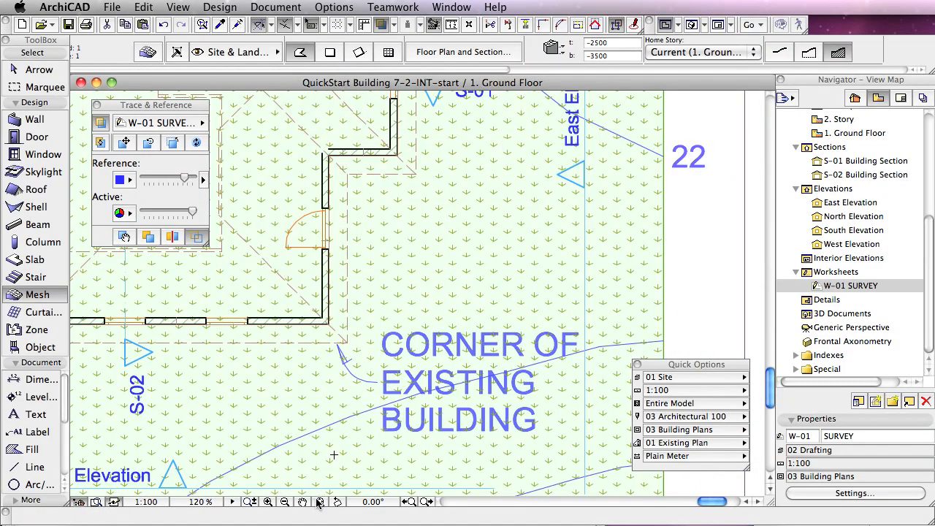
click(320, 502)
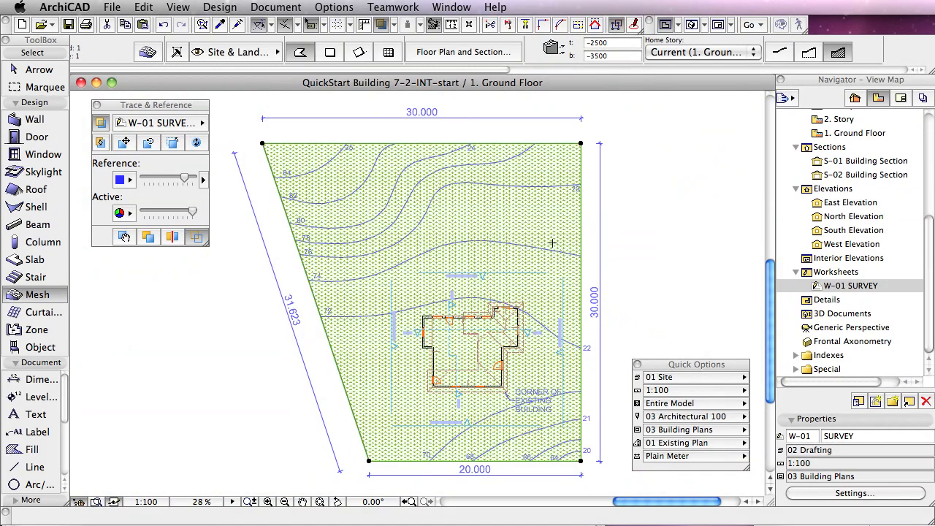
click(497, 52)
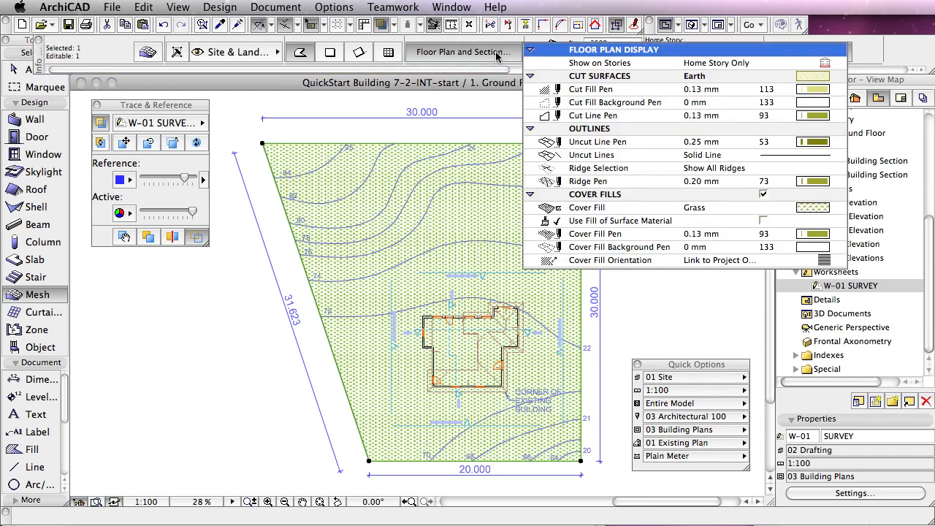
click(762, 195)
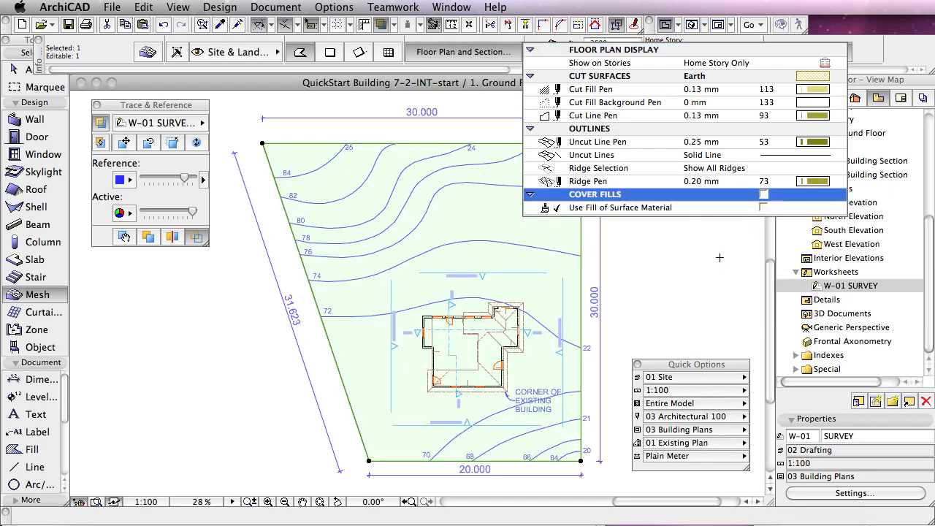
key(Escape)
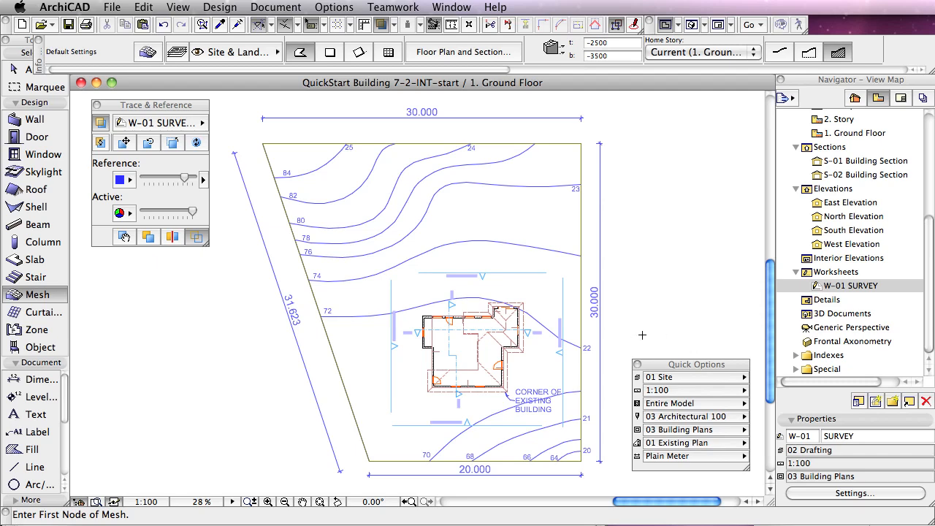
Step: Check which layer the site mesh is assigned to, keeping its current layer
click(581, 310)
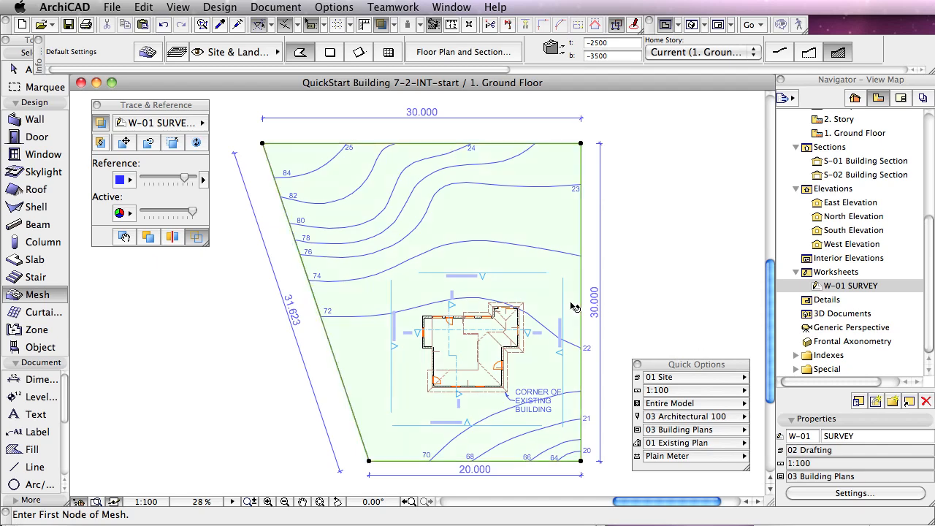
click(261, 52)
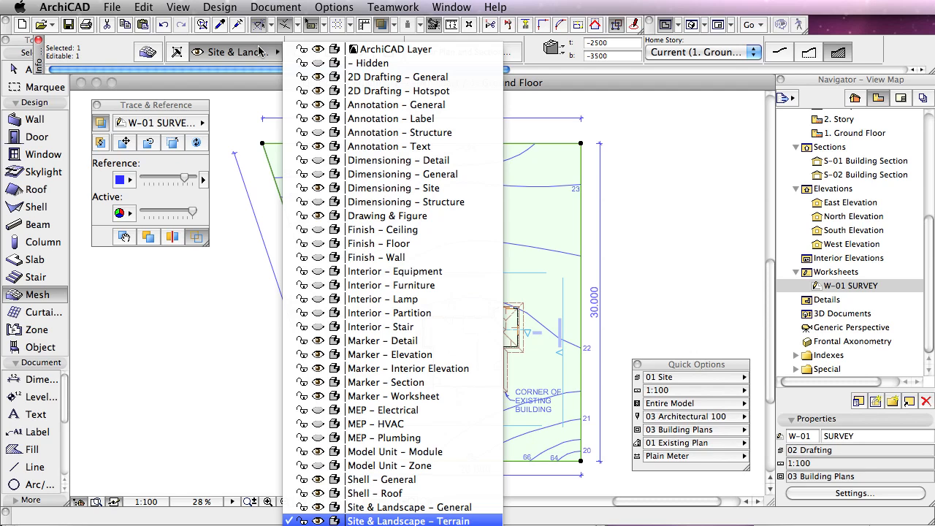
click(224, 273)
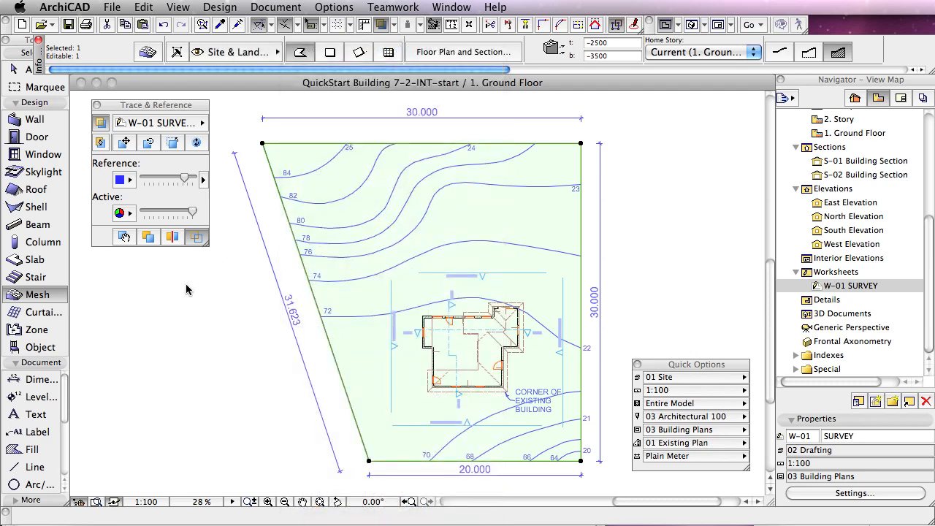
key(Escape)
Step: Set the default layer of the Object tool to Site & Landscape - General
click(34, 348)
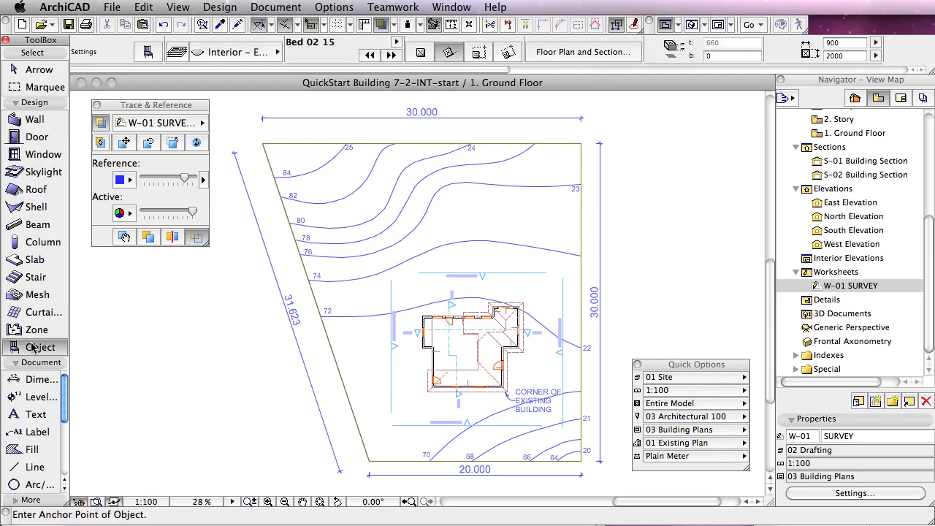
click(252, 55)
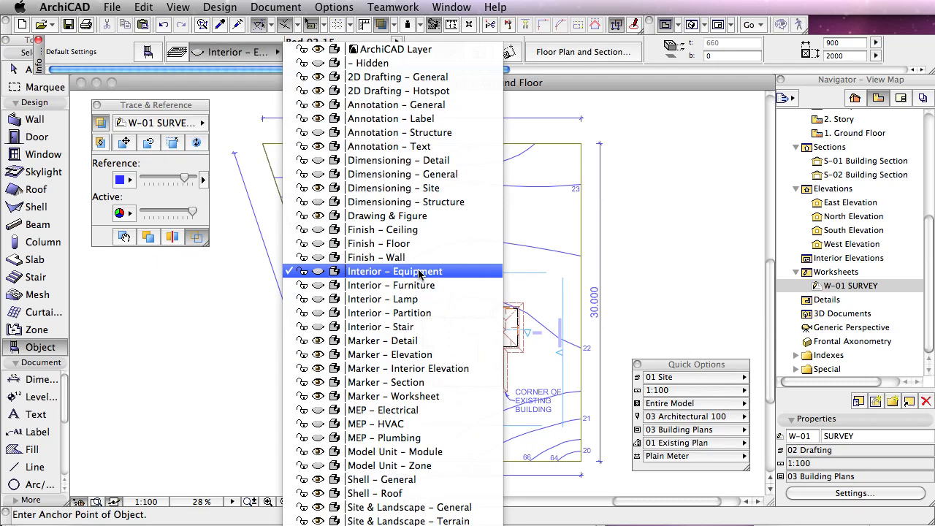
click(465, 507)
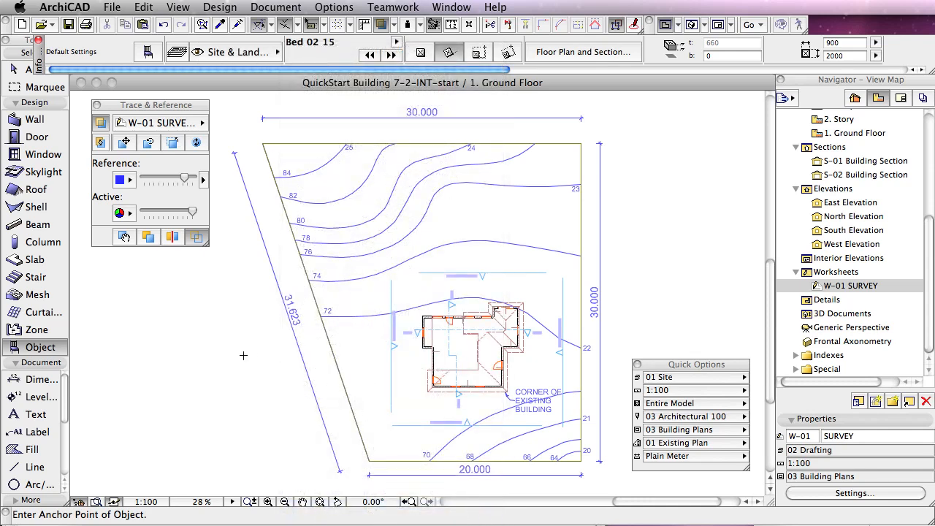